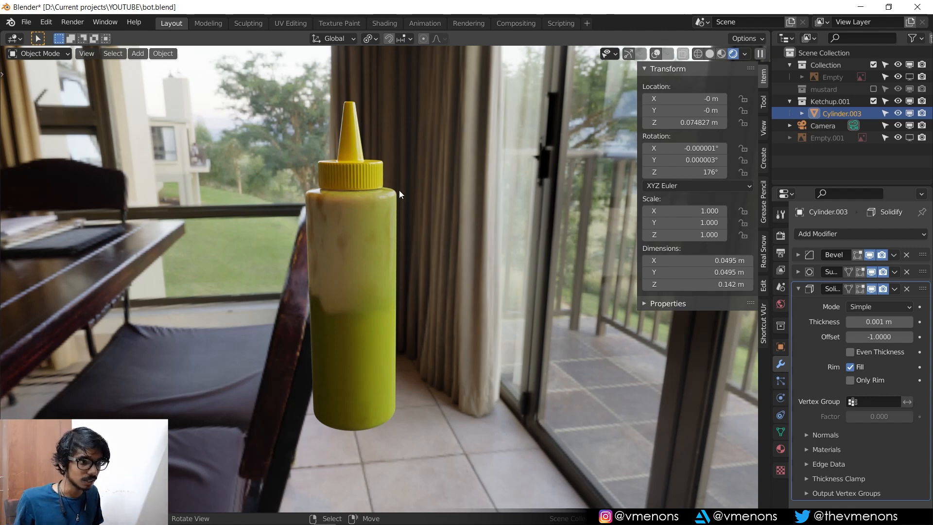
# Step: Inspect the mustard bottle closely, then split the 3D viewport and show its material in a Shader Editor beside it
pyautogui.scroll(8, 392, 195)
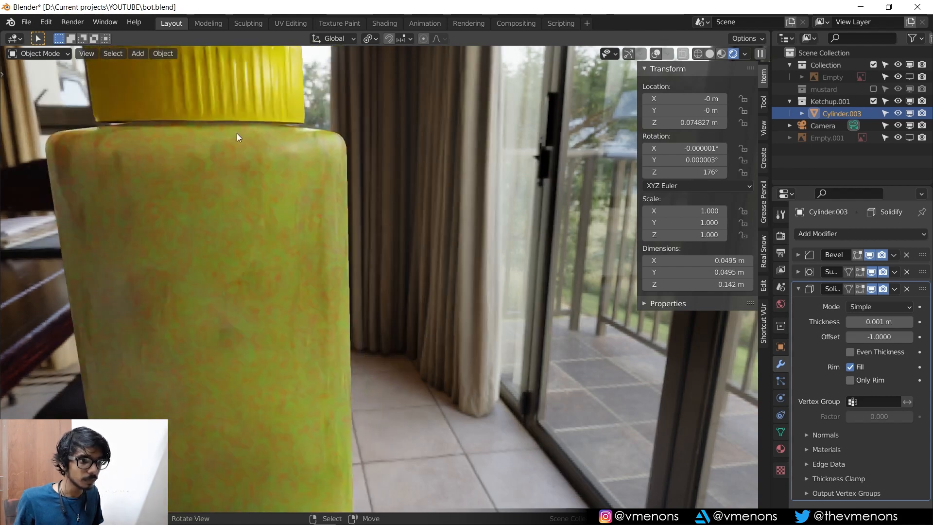
pyautogui.scroll(-6, 375, 254)
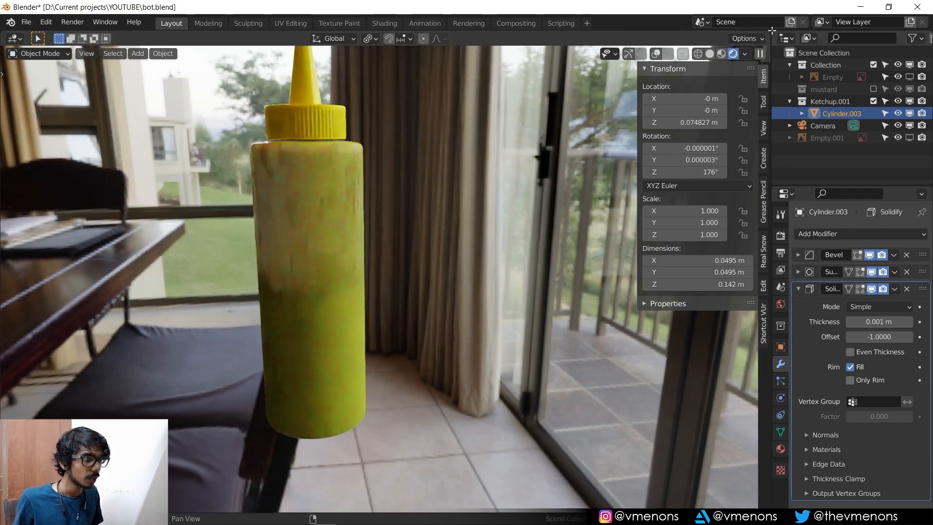
pyautogui.moveTo(732, 43); pyautogui.dragTo(411, 43)
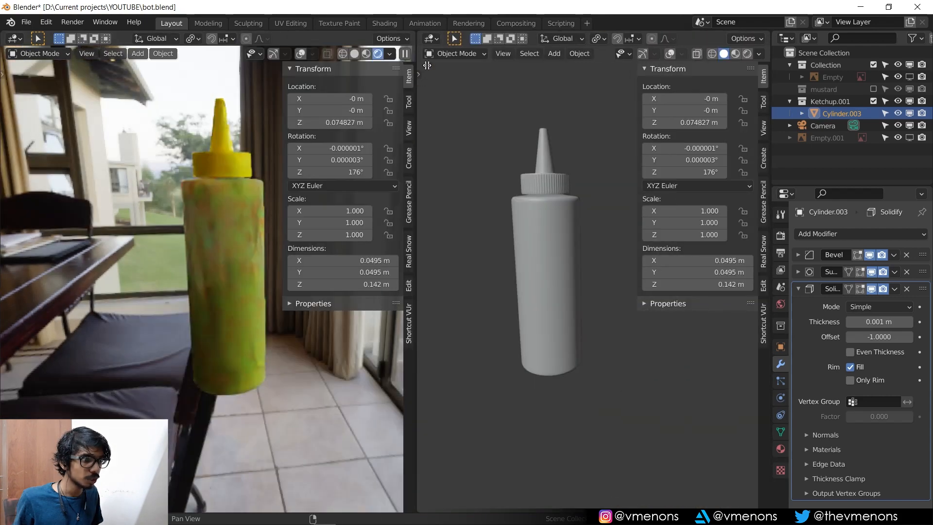
pyautogui.click(433, 38)
pyautogui.click(464, 150)
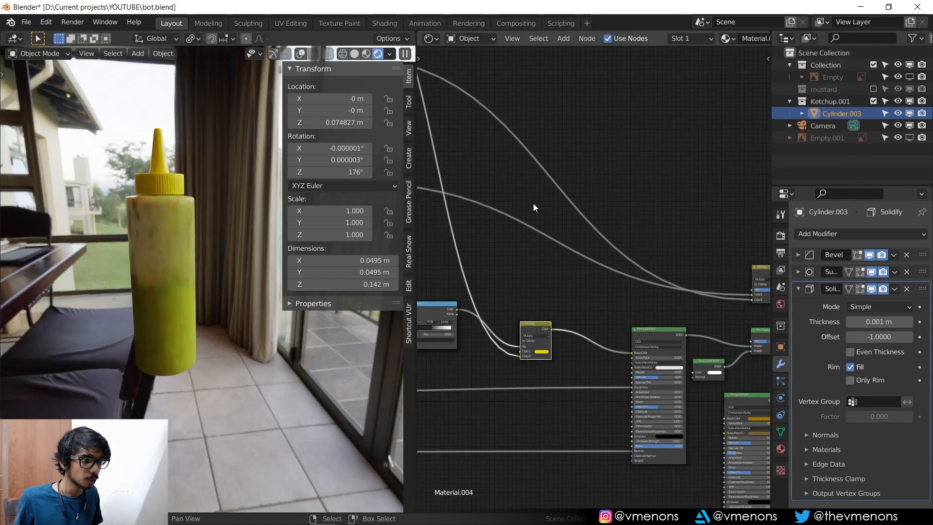
# Step: Widen the Shader Editor to show the full node tree and hide the 3D viewport's sidebar
pyautogui.scroll(-4, 532, 203)
pyautogui.moveTo(506, 202); pyautogui.dragTo(593, 164, button='middle')
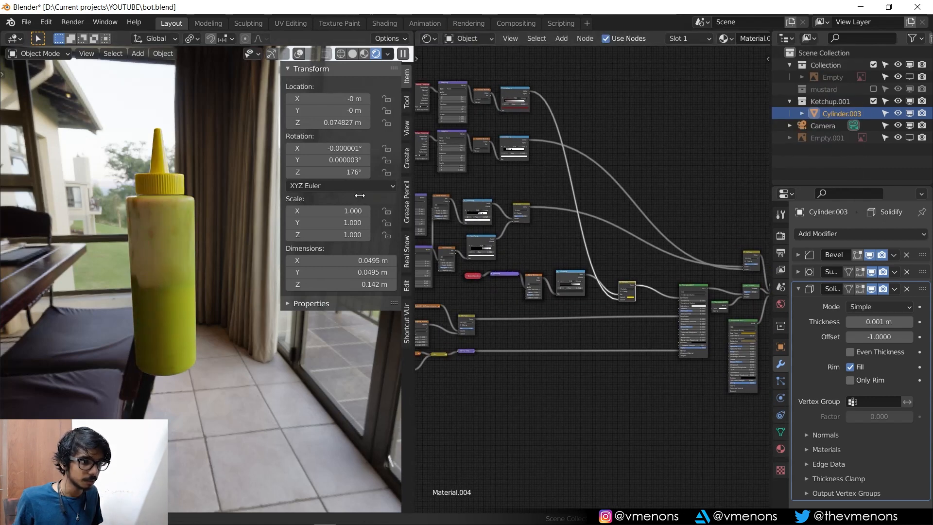
pyautogui.moveTo(416, 200); pyautogui.dragTo(227, 202)
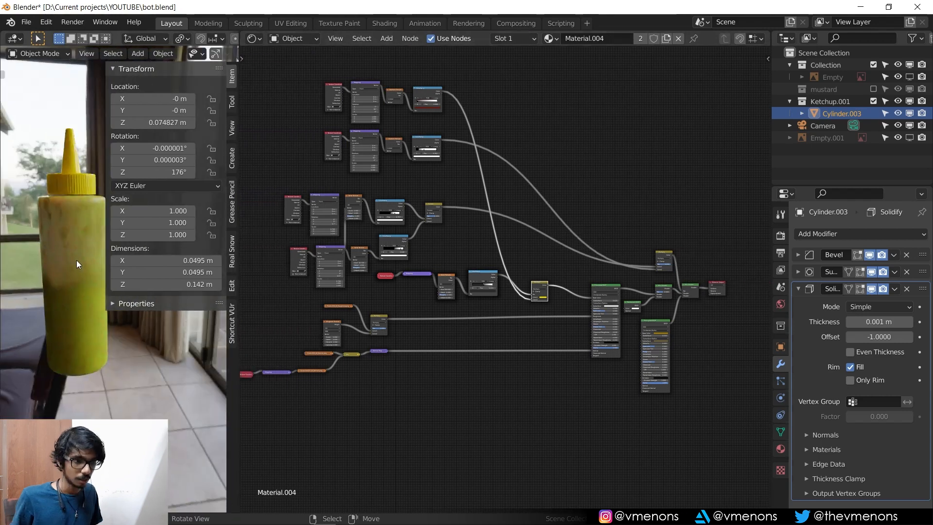
pyautogui.press('n')
pyautogui.moveTo(487, 249); pyautogui.dragTo(495, 271, button='middle')
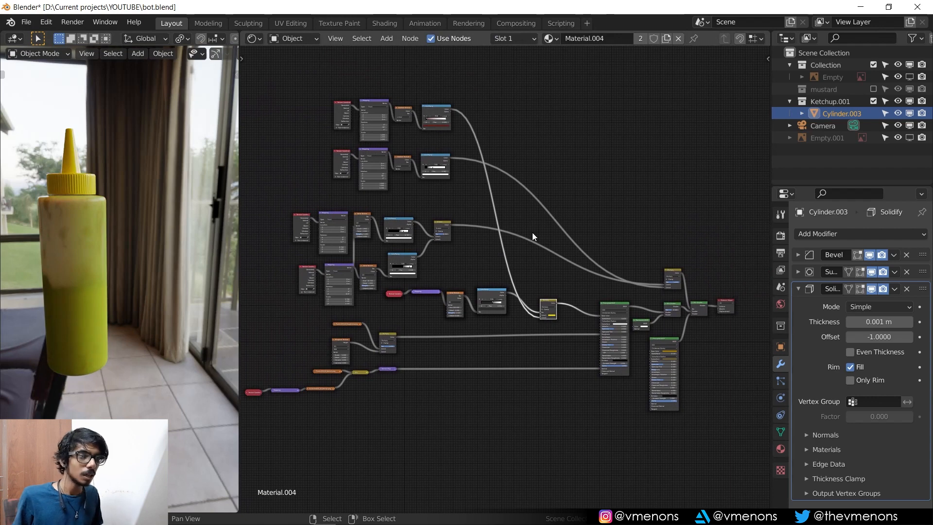
# Step: Examine the bottle material's texture node groups and the image textures feeding roughness and bump
pyautogui.moveTo(280, 81); pyautogui.dragTo(471, 279)
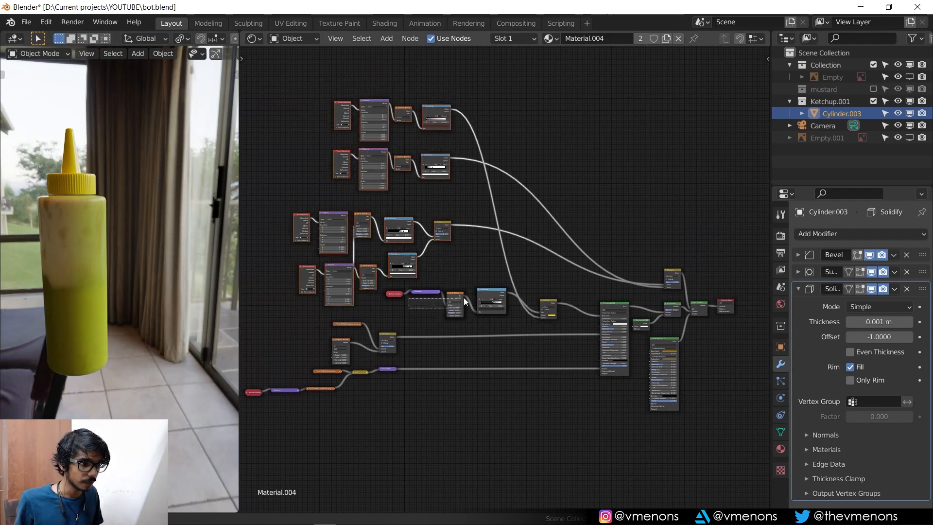
pyautogui.scroll(2, 474, 265)
pyautogui.moveTo(474, 265); pyautogui.dragTo(570, 222, button='middle')
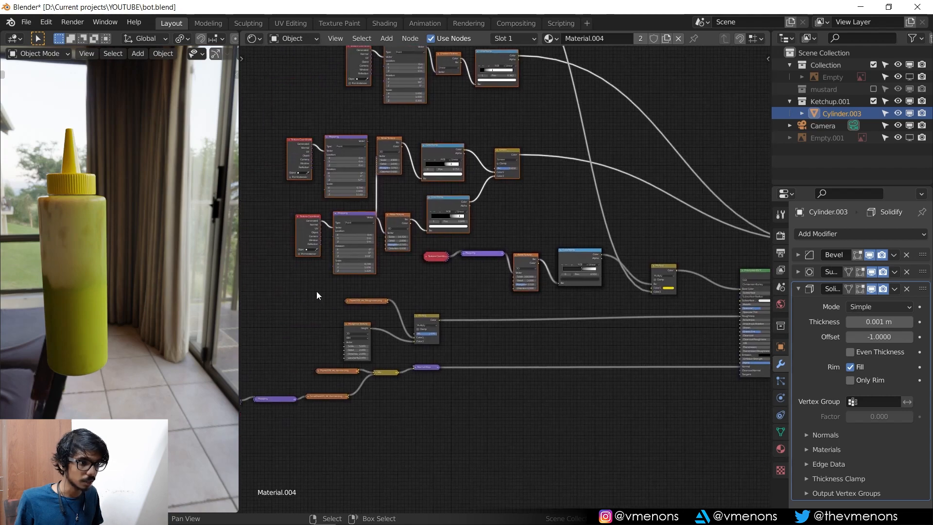
pyautogui.click(366, 302)
pyautogui.click(335, 395)
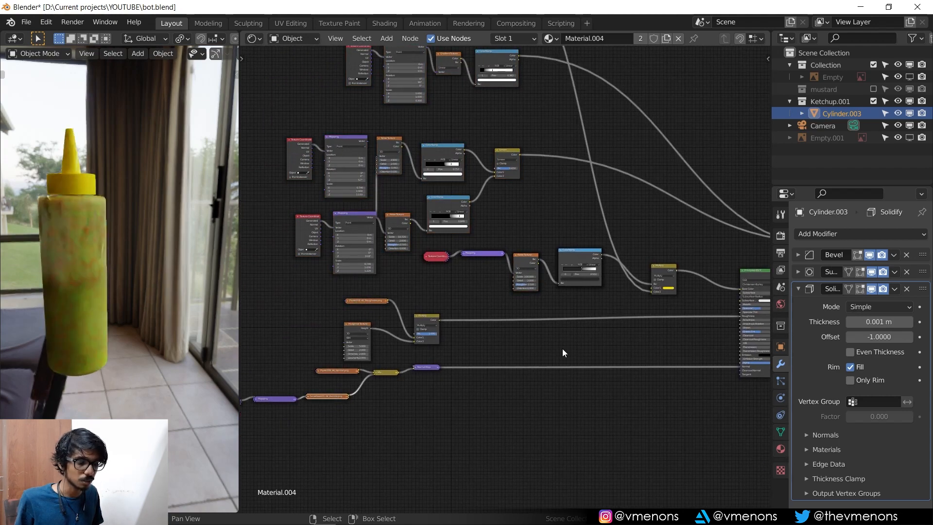
pyautogui.scroll(-5, 562, 349)
pyautogui.moveTo(588, 305); pyautogui.dragTo(547, 363, button='middle')
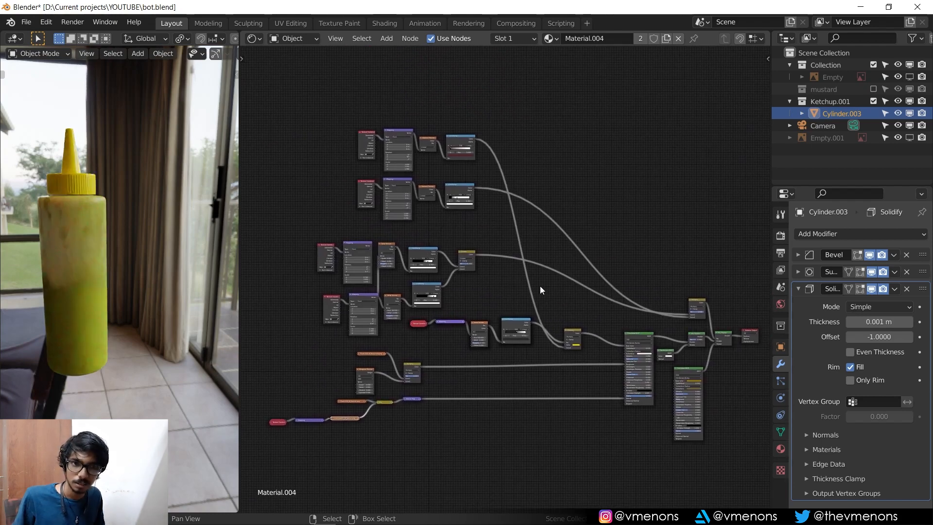
pyautogui.moveTo(596, 221); pyautogui.dragTo(581, 202, button='middle')
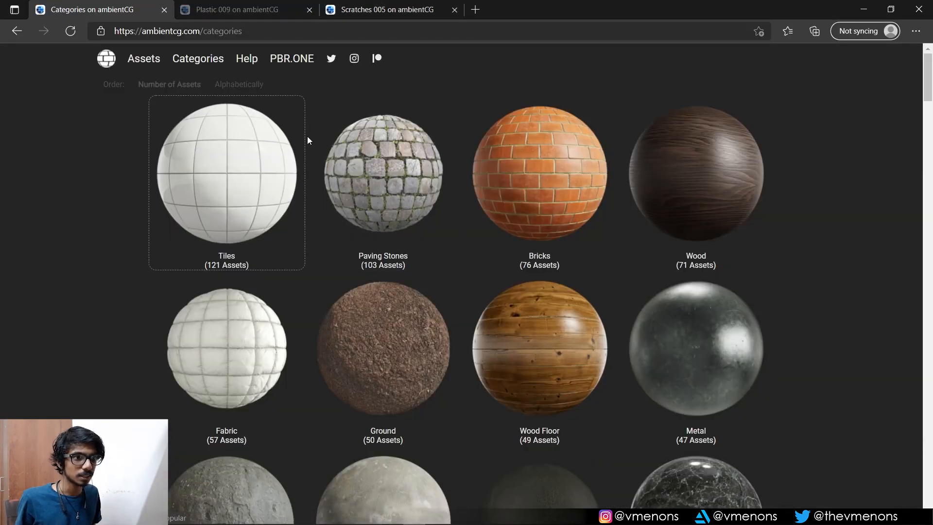
# Step: View the Plastic 009 and Scratches 005 texture pages on ambientCG in the browser
pyautogui.click(206, 5)
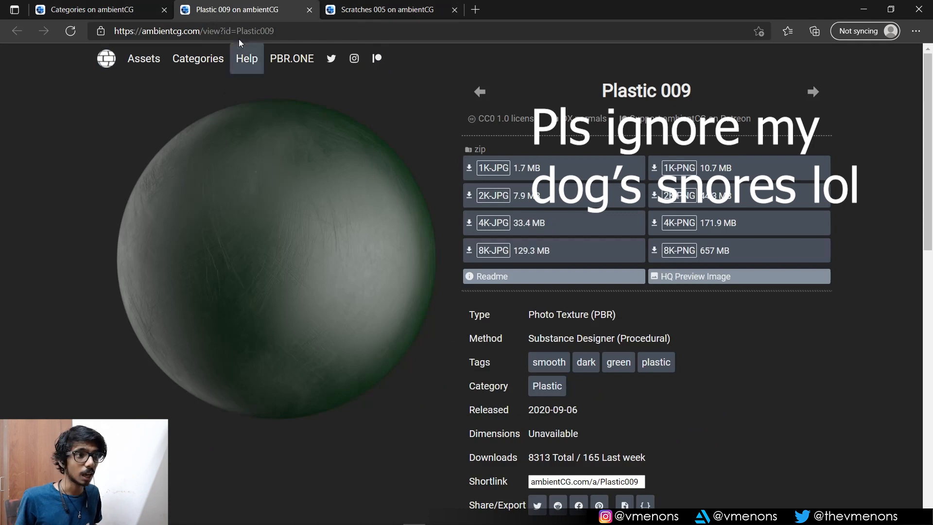
pyautogui.click(385, 14)
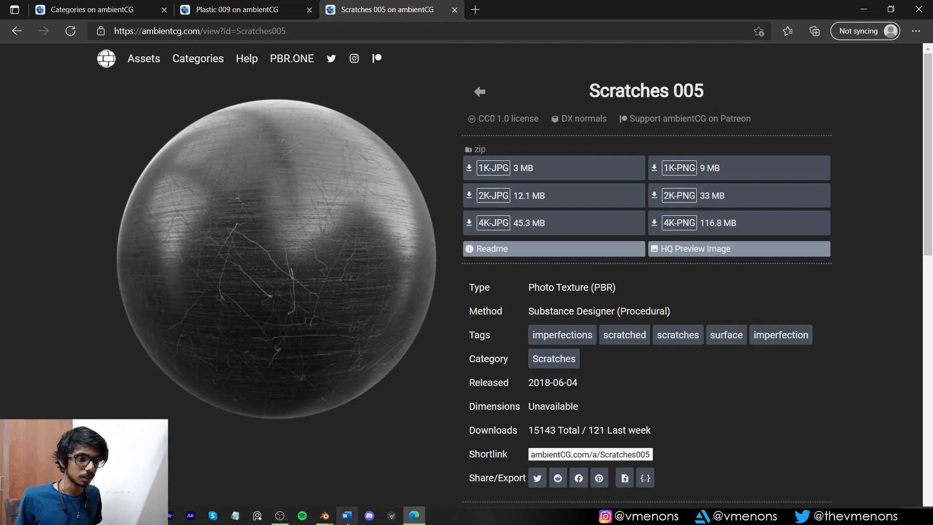
# Step: Switch to Blender and close the bot.blend project
pyautogui.click(325, 515)
pyautogui.click(390, 467)
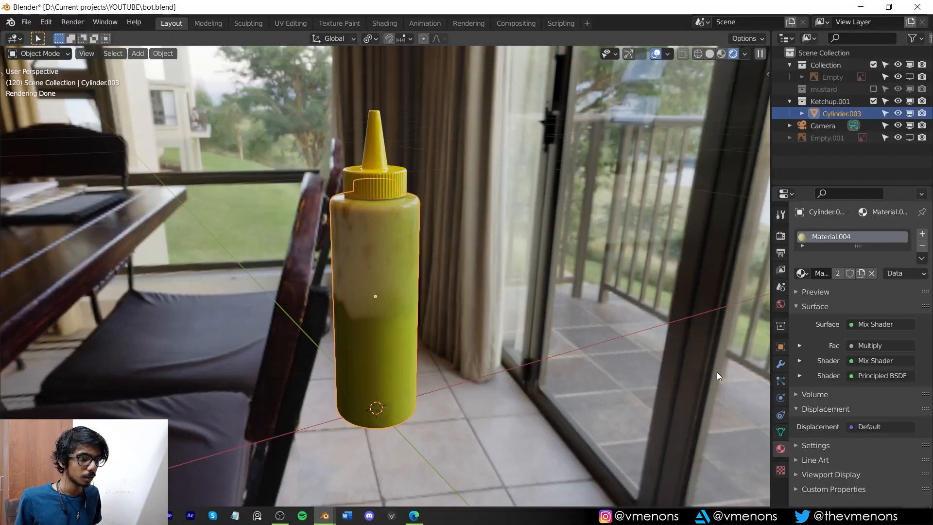
pyautogui.click(916, 6)
pyautogui.click(489, 290)
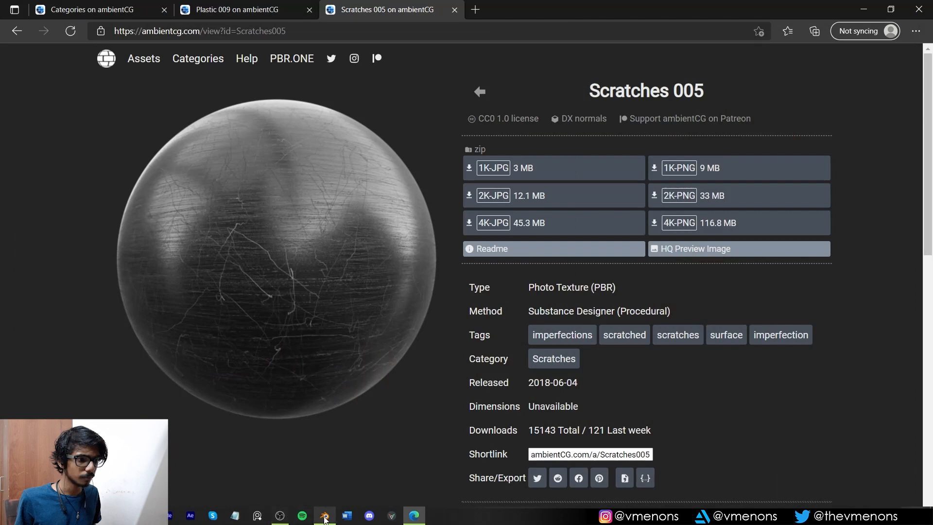
# Step: Switch to a new Blender session and delete the default camera, cube and light
pyautogui.click(325, 516)
pyautogui.moveTo(302, 239); pyautogui.dragTo(311, 239, button='middle')
pyautogui.press('a')
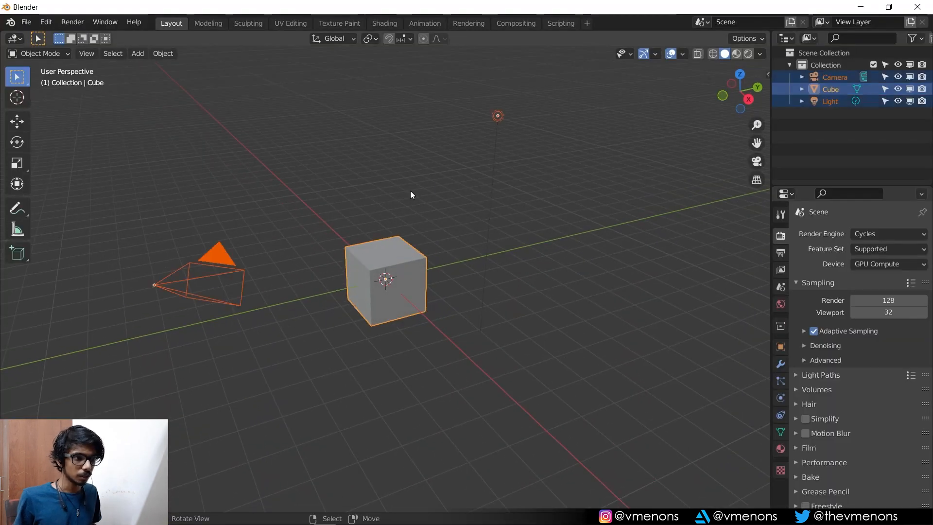
pyautogui.press('Delete')
# Step: Add a mesh cylinder at the scene origin
pyautogui.hotkey('shift', 'a')
pyautogui.moveTo(333, 154)
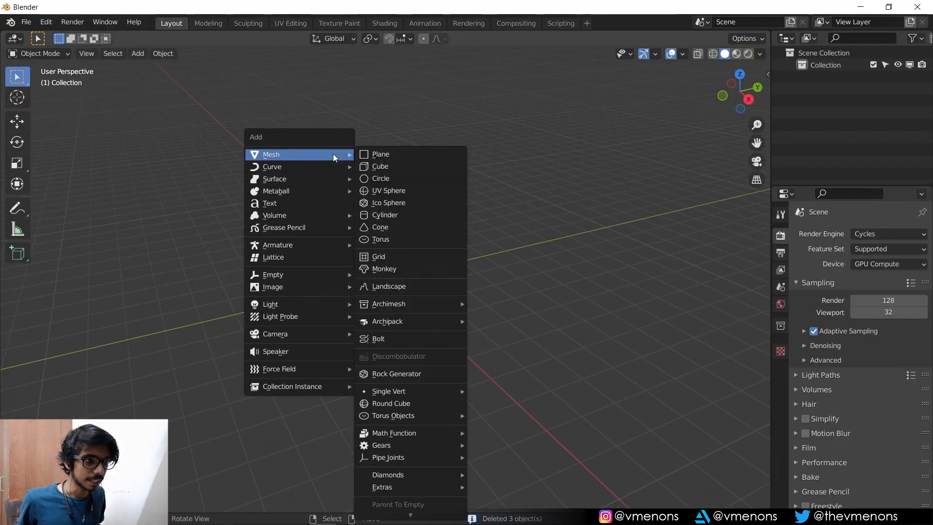
pyautogui.click(406, 215)
pyautogui.press('KP_1')
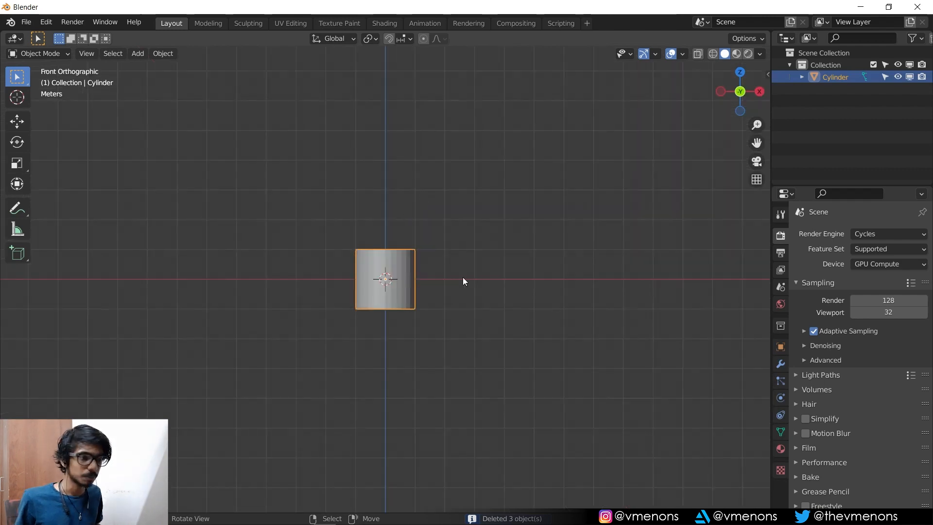
# Step: Start the Shortcut VUr input display and hide the sidebar again
pyautogui.press('n')
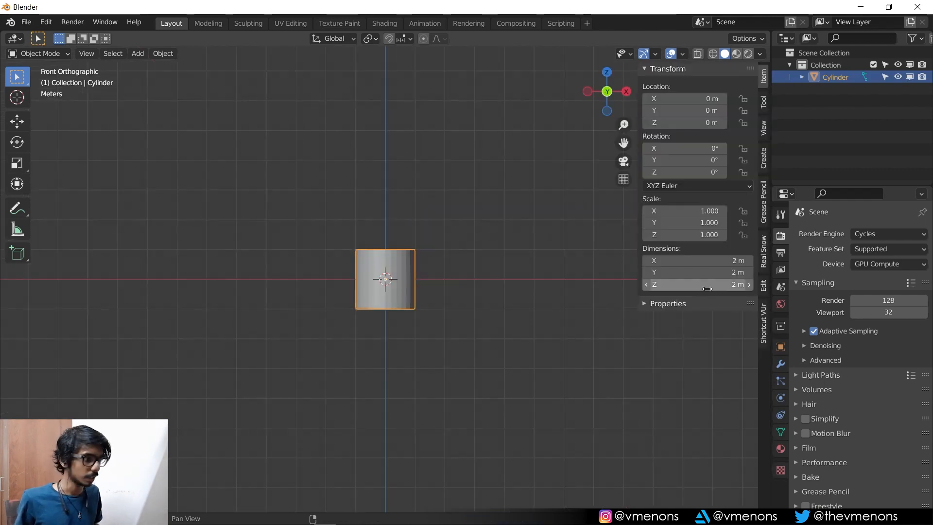
pyautogui.click(762, 318)
pyautogui.click(694, 87)
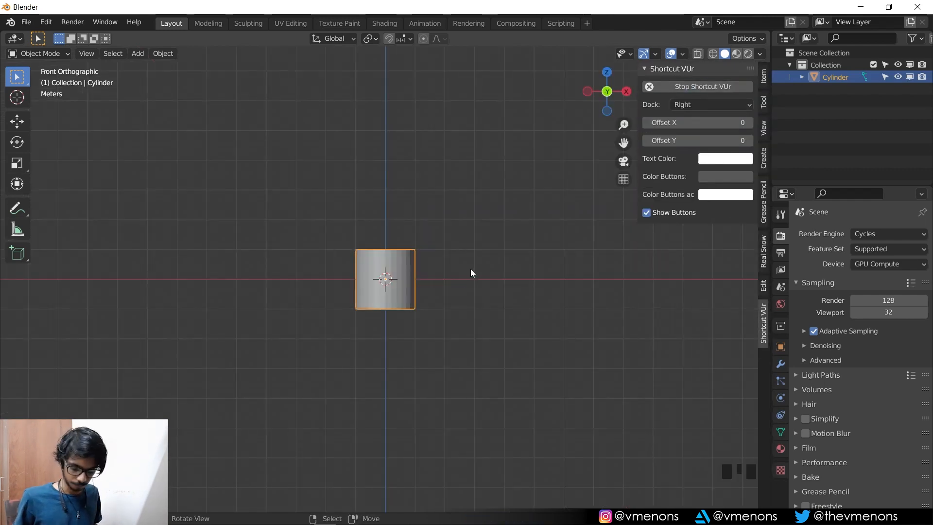
pyautogui.press('n')
pyautogui.scroll(3, 416, 290)
pyautogui.scroll(-3, 483, 256)
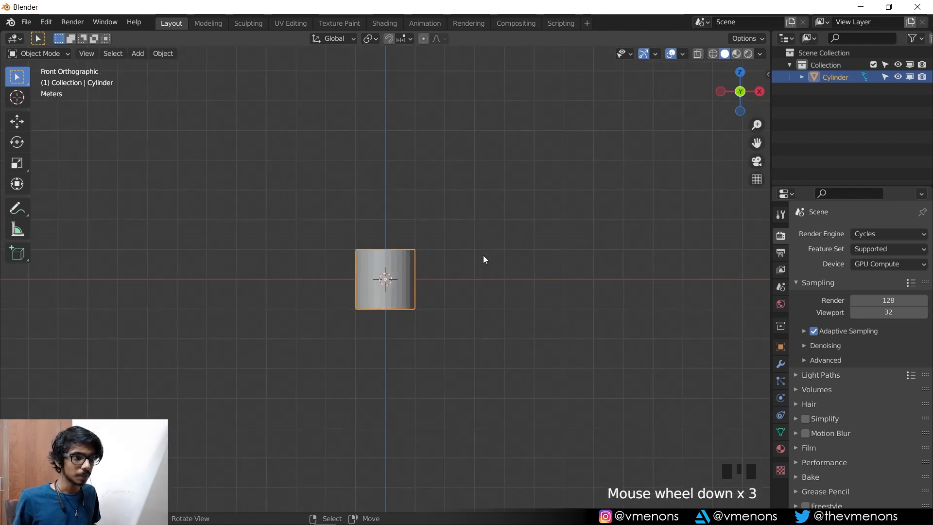
pyautogui.scroll(1, 483, 256)
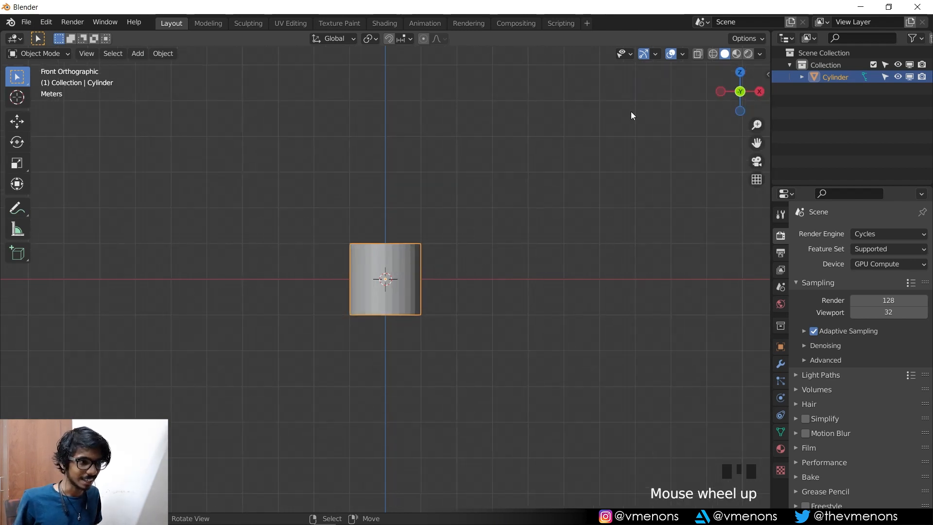
# Step: Scale the cylinder by about 2.6 along the global Z axis
pyautogui.press('s')
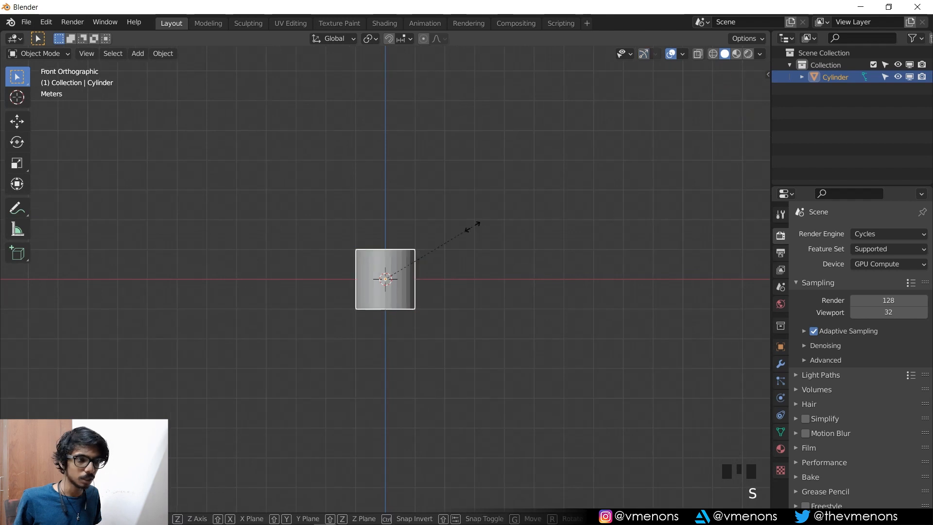
pyautogui.press('z')
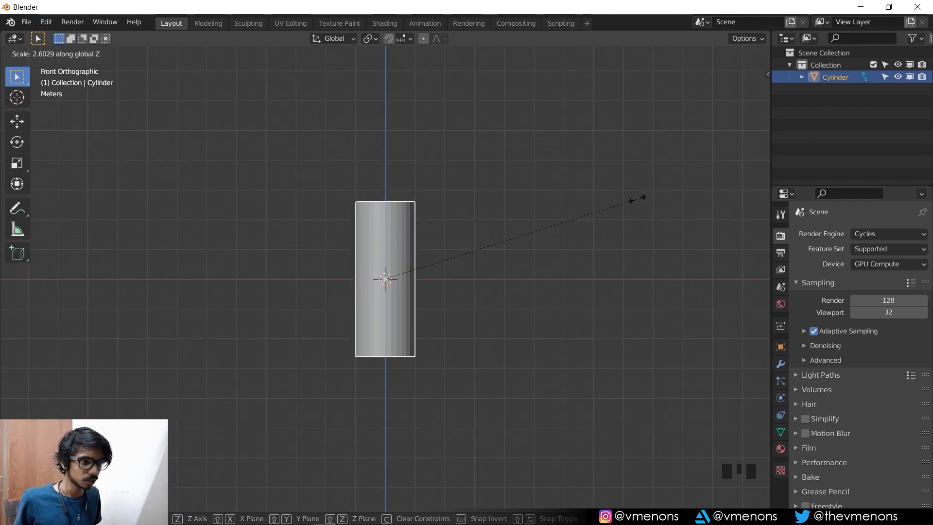
pyautogui.click(637, 197)
pyautogui.scroll(3, 359, 246)
# Step: Shade the cylinder smooth and enable Auto Smooth at 30° in its mesh normals
pyautogui.press('w')
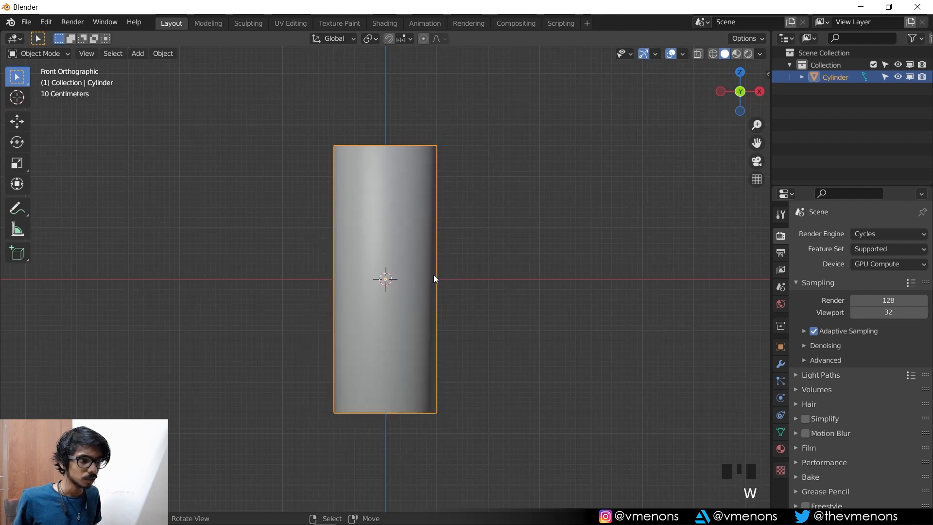
pyautogui.moveTo(489, 377); pyautogui.dragTo(500, 276, button='middle')
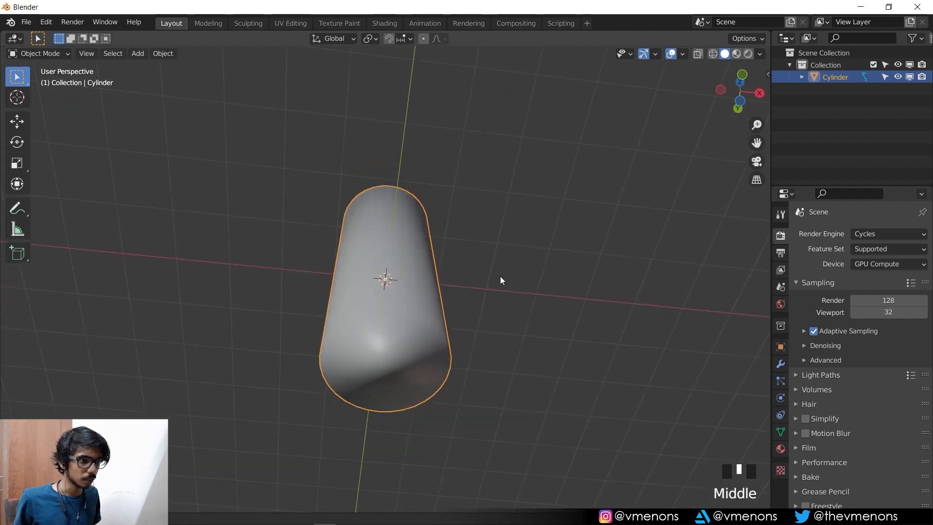
pyautogui.click(783, 433)
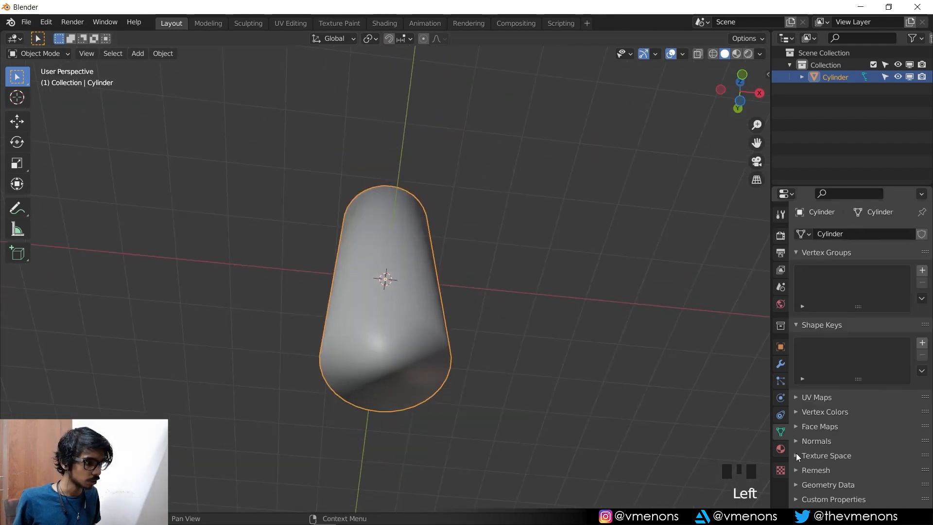
pyautogui.click(797, 442)
pyautogui.click(849, 459)
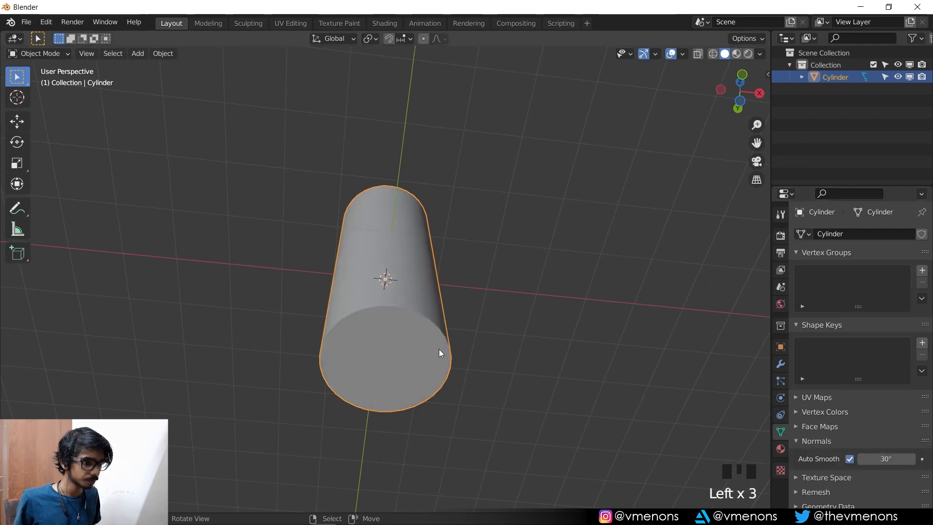
# Step: Inset the cylinder's bottom face in Edit Mode, leaving a wide outer rim
pyautogui.press('`')
pyautogui.rightClick(424, 381)
pyautogui.press('Tab')
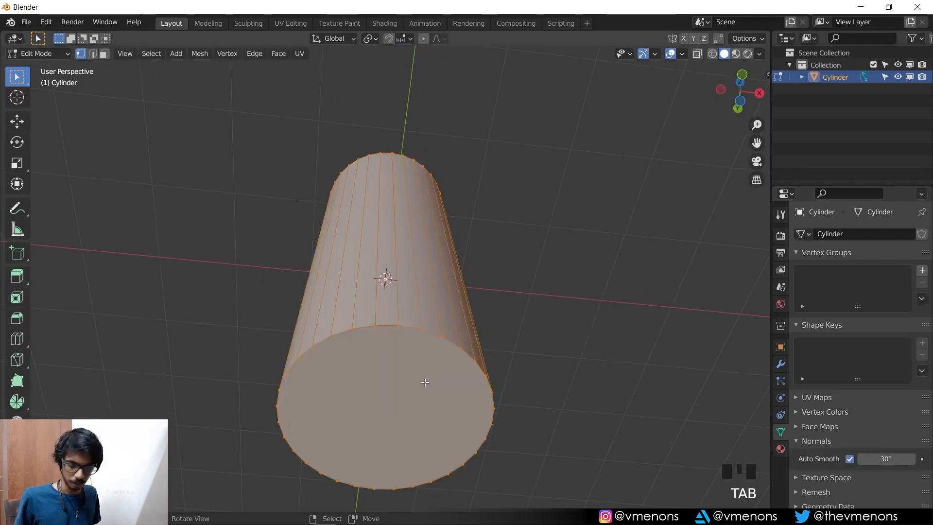
pyautogui.press('3')
pyautogui.rightClick(425, 382)
pyautogui.keyDown('shift'); pyautogui.moveTo(585, 405); pyautogui.dragTo(569, 231, button='middle'); pyautogui.keyUp('shift')
pyautogui.press('i')
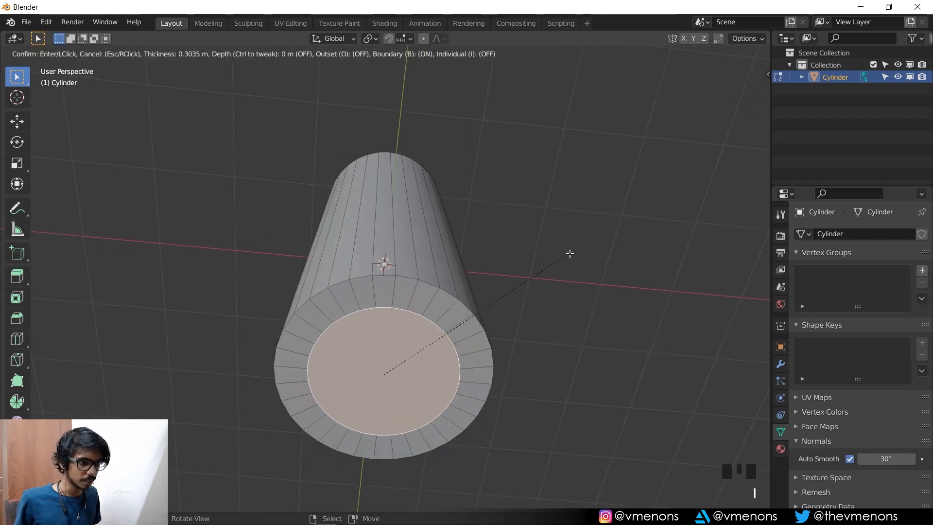
pyautogui.click(562, 258)
# Step: Extrude the inset bottom face into the cylinder and scale it down to about 0.82
pyautogui.press('e')
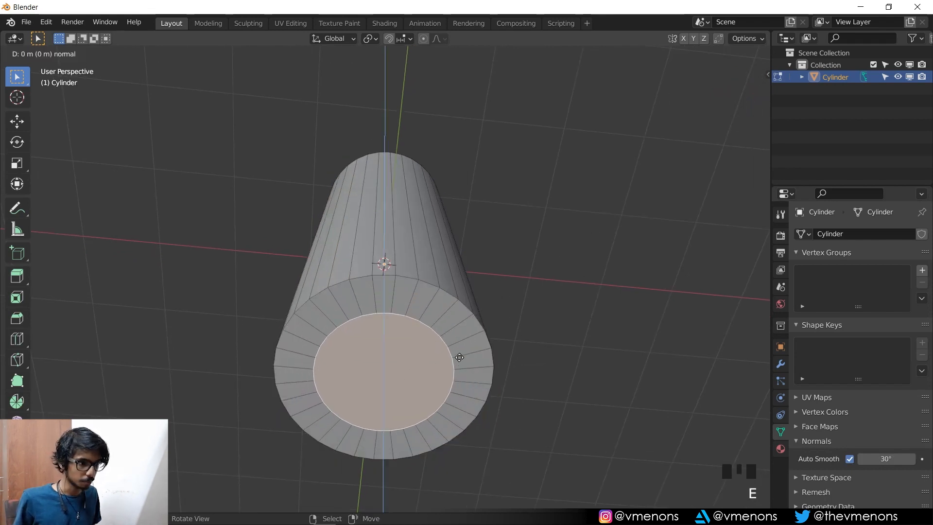
pyautogui.click(547, 371)
pyautogui.press('s')
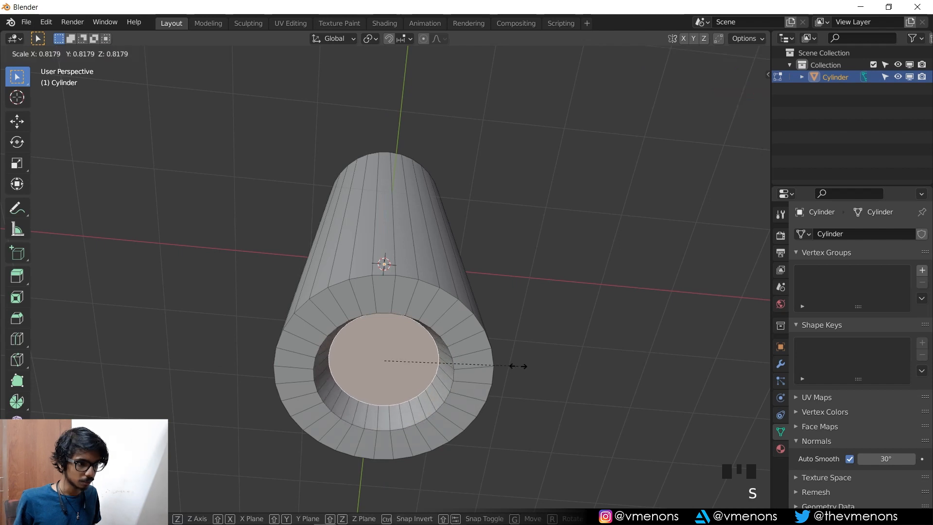
pyautogui.click(518, 366)
# Step: Move the recessed face about 0.05 m down along the global Z axis
pyautogui.press('g')
pyautogui.press('z')
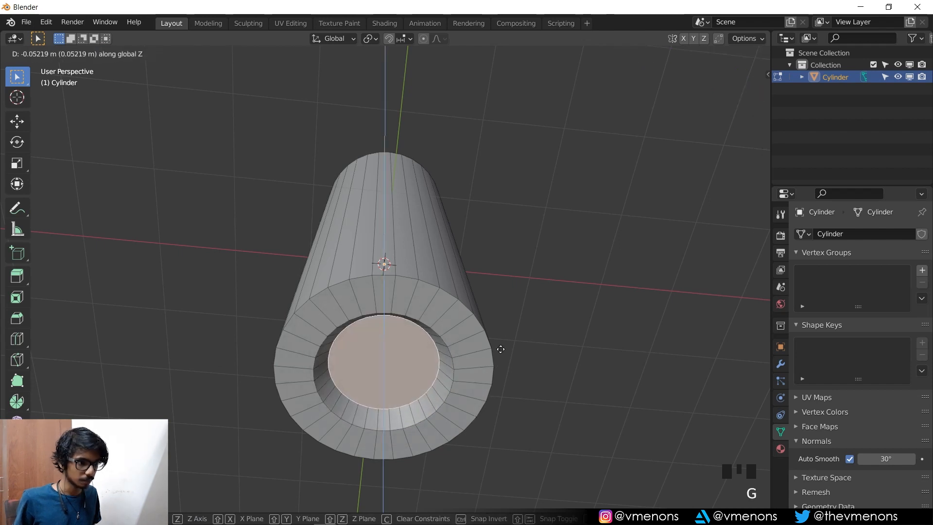
pyautogui.click(501, 348)
# Step: Select the outer edge loop of the base recess and scale it to about 1.11, excluding the Z axis
pyautogui.press('2')
pyautogui.keyDown('alt'); pyautogui.rightClick(432, 326); pyautogui.keyUp('alt')
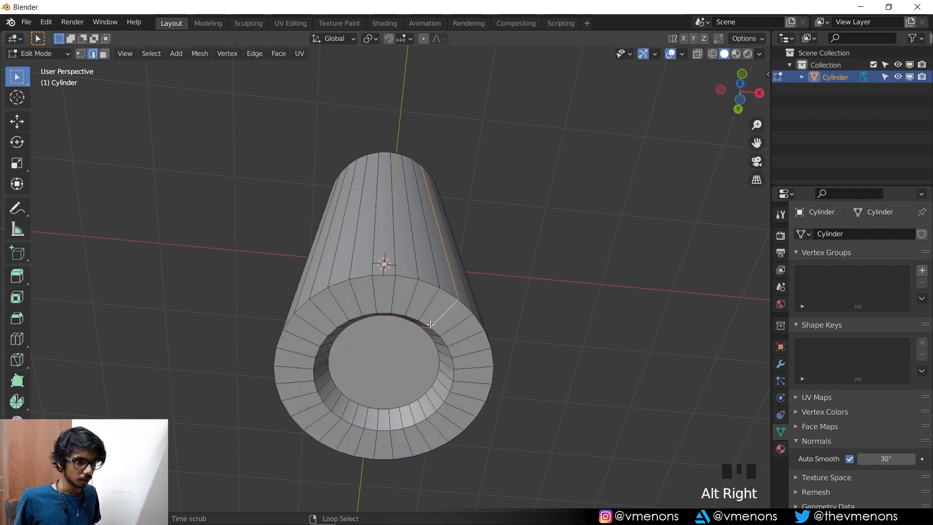
pyautogui.keyDown('alt'); pyautogui.rightClick(432, 323); pyautogui.keyUp('alt')
pyautogui.keyDown('alt'); pyautogui.rightClick(422, 327); pyautogui.keyUp('alt')
pyautogui.press('s')
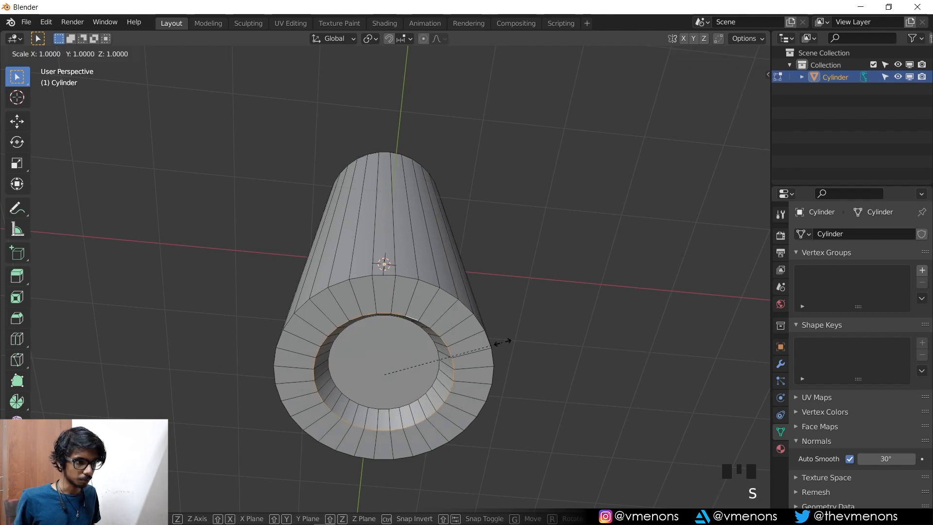
pyautogui.hotkey('shift', 'z')
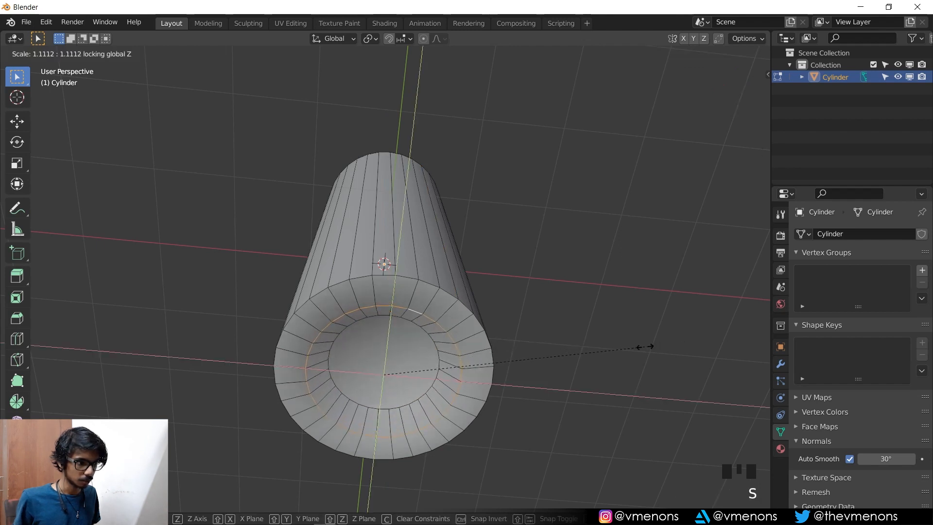
pyautogui.click(645, 346)
# Step: Select the inner edge loop of the base recess, scale it up to about 1.2 and return to Object Mode
pyautogui.keyDown('alt'); pyautogui.rightClick(414, 395); pyautogui.keyUp('alt')
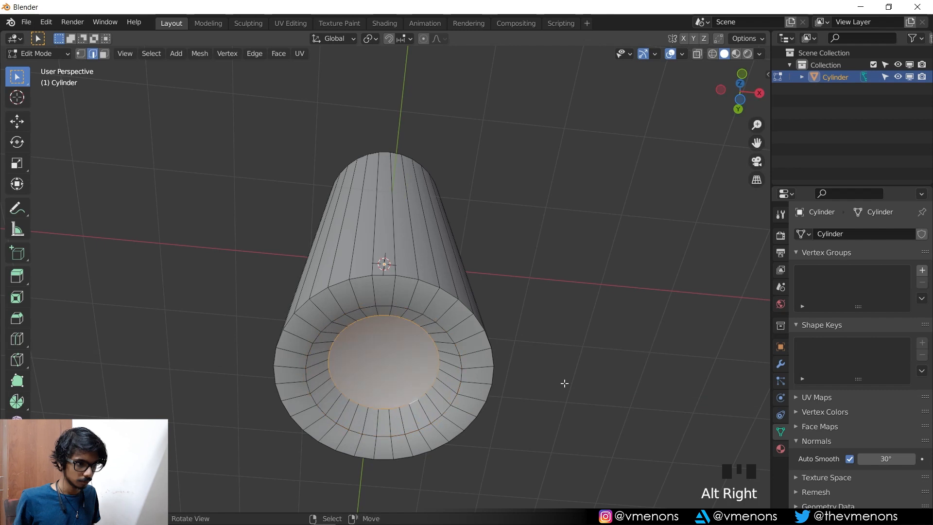
pyautogui.press('s')
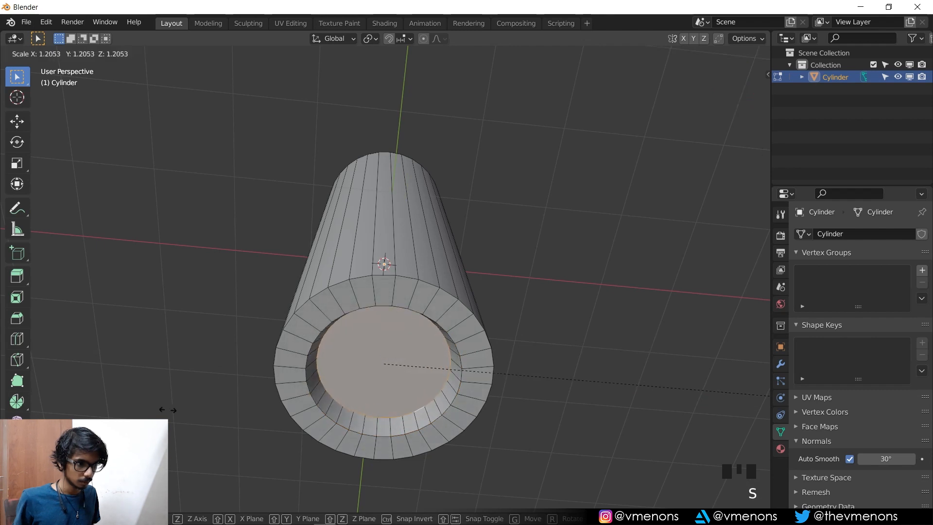
pyautogui.click(65, 409)
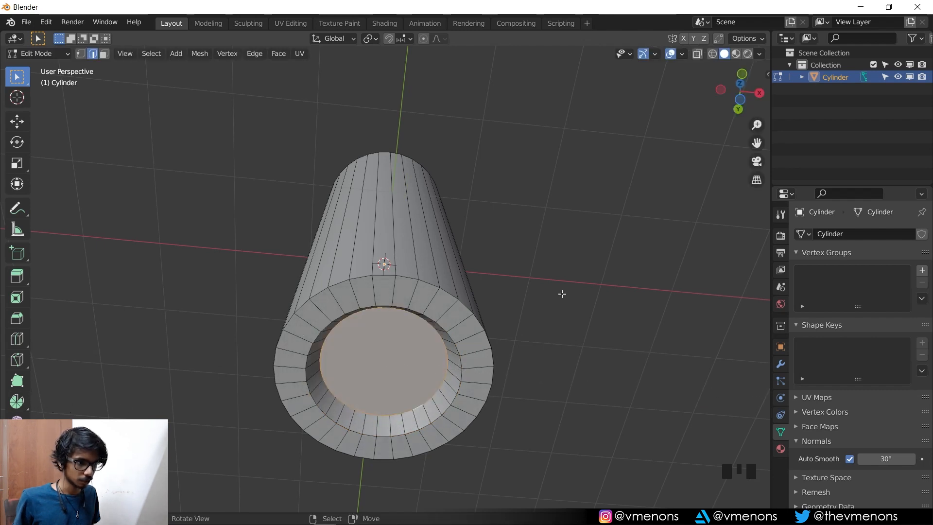
pyautogui.press('Tab')
pyautogui.moveTo(522, 307); pyautogui.dragTo(513, 332, button='middle')
# Step: Extrude the cylinder's top face up about 0.13 m and scale it to under half its width, forming a sloped shoulder
pyautogui.scroll(-3, 479, 248)
pyautogui.moveTo(479, 248); pyautogui.dragTo(389, 268, button='middle')
pyautogui.press('Tab')
pyautogui.press('3')
pyautogui.click(389, 268)
pyautogui.press('KP_1')
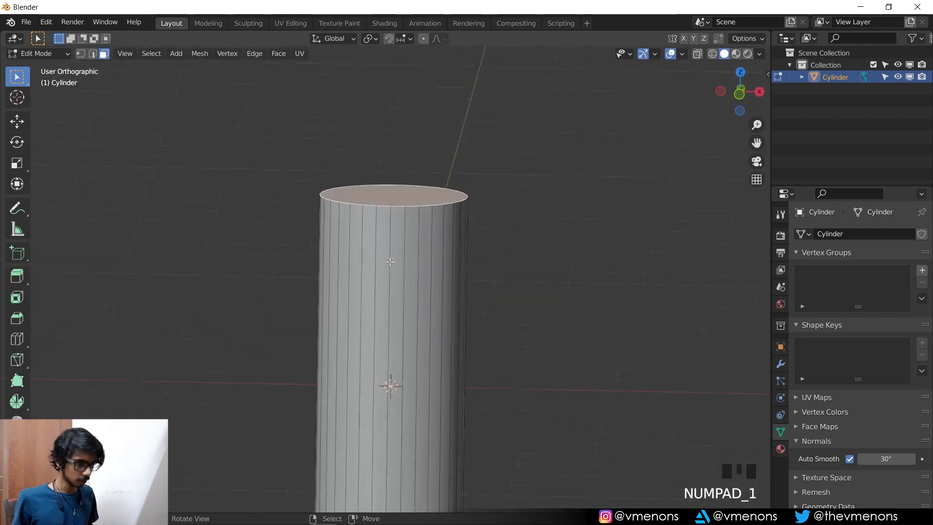
pyautogui.press('e')
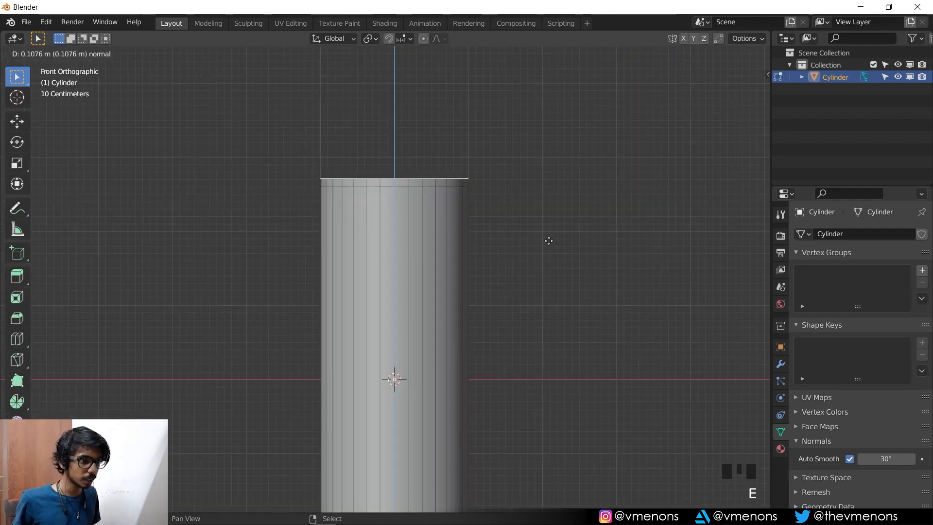
pyautogui.click(548, 225)
pyautogui.press('s')
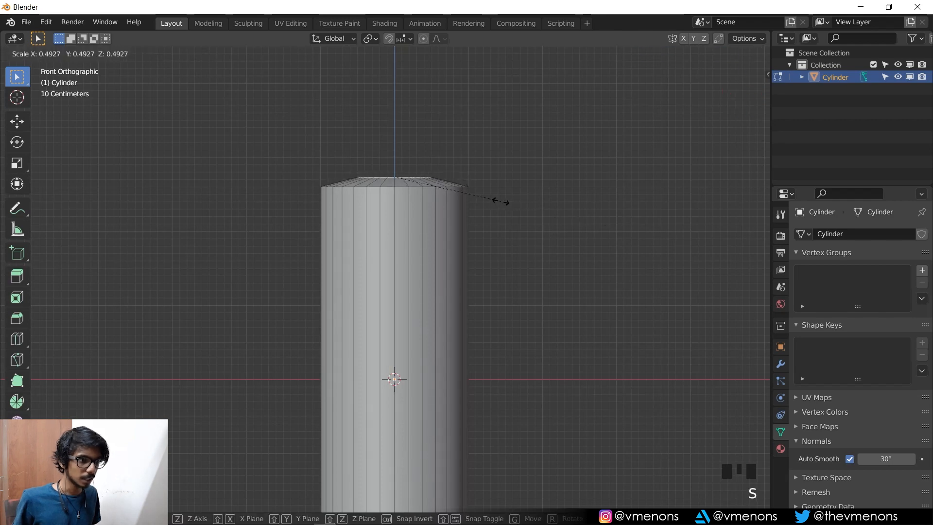
pyautogui.click(476, 214)
# Step: Extrude the small top face up about 0.3 m as a neck, delete its cap face and return to Object Mode
pyautogui.press('e')
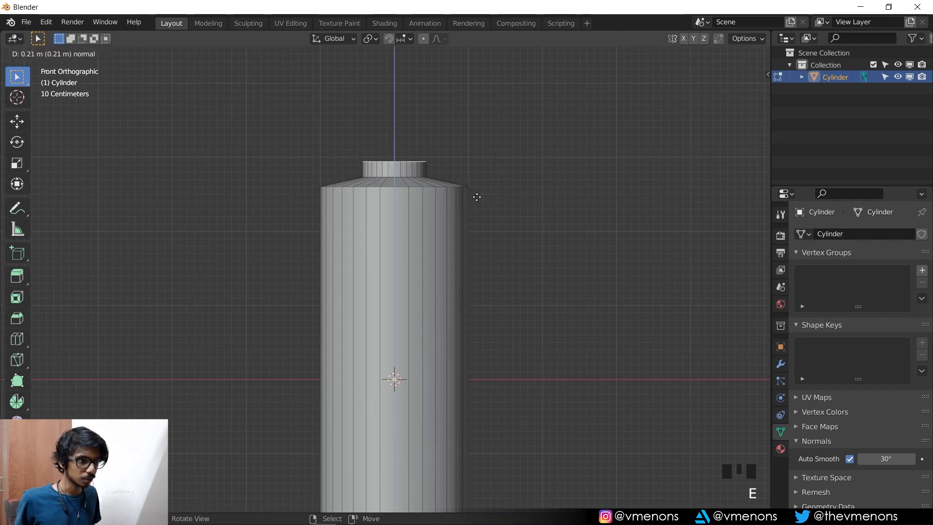
pyautogui.click(477, 192)
pyautogui.moveTo(477, 191); pyautogui.dragTo(463, 229, button='middle')
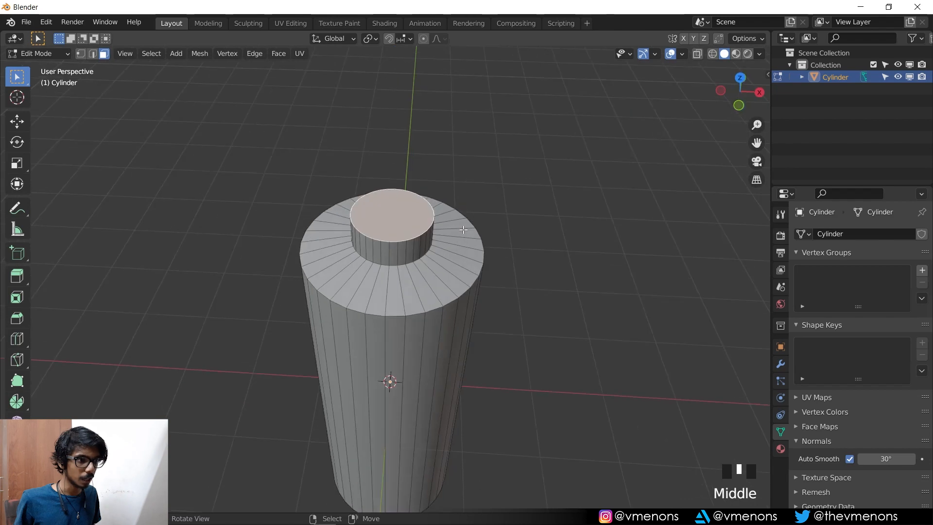
pyautogui.press('x')
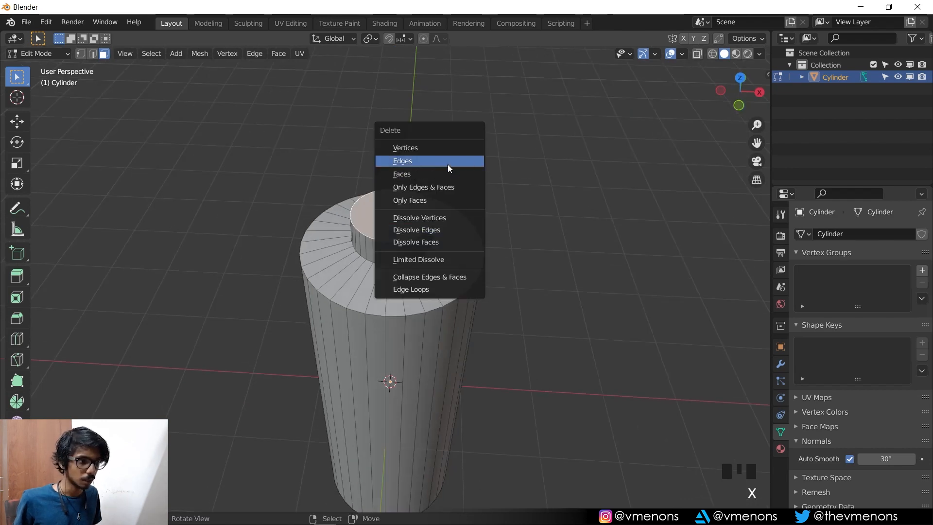
pyautogui.click(430, 173)
pyautogui.moveTo(430, 173); pyautogui.dragTo(412, 305, button='middle')
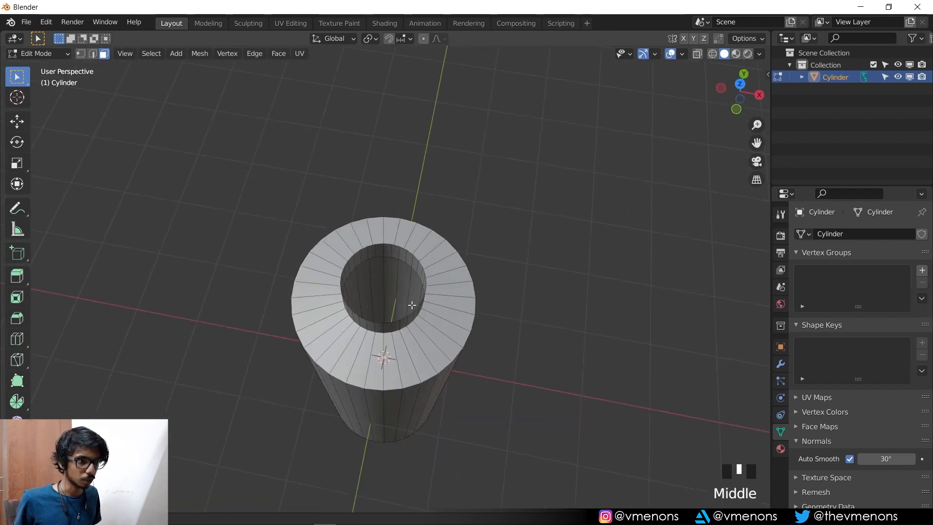
pyautogui.scroll(2, 434, 341)
pyautogui.press('Tab')
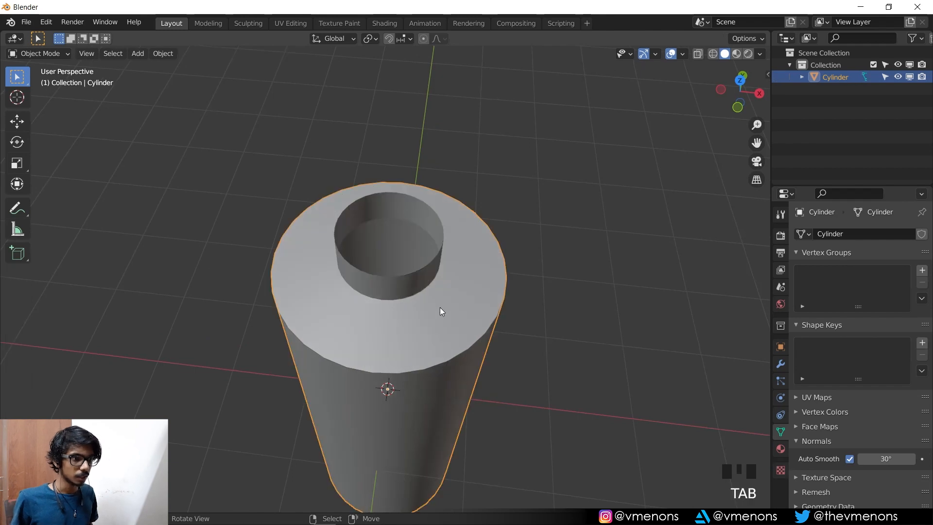
# Step: Add a second mesh cylinder with 64 vertices for the bottle's cap
pyautogui.press('KP_1')
pyautogui.scroll(-2, 386, 349)
pyautogui.scroll(-1, 379, 194)
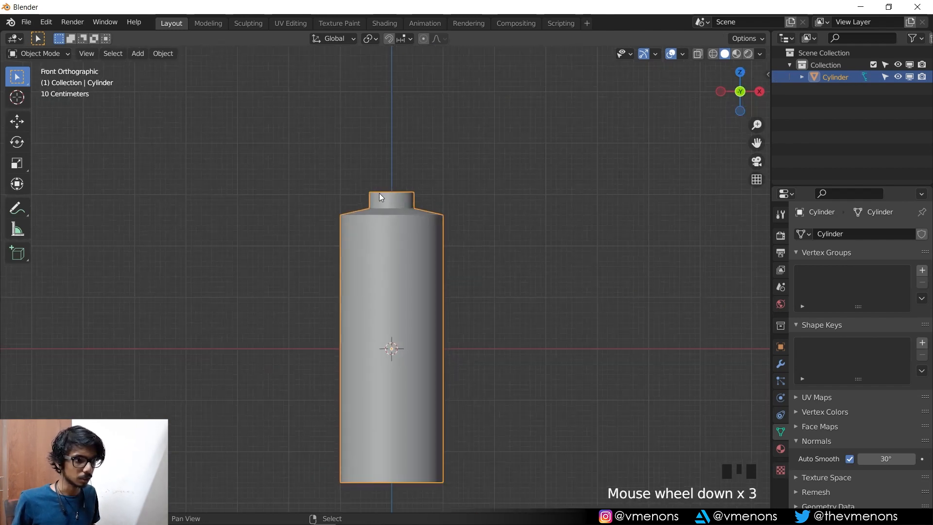
pyautogui.hotkey('shift', 'a')
pyautogui.click(453, 253)
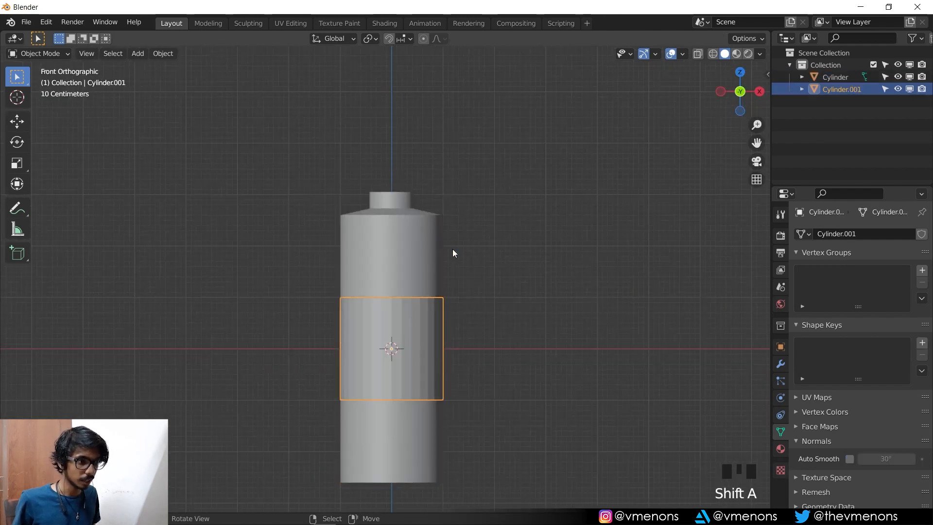
pyautogui.click(78, 506)
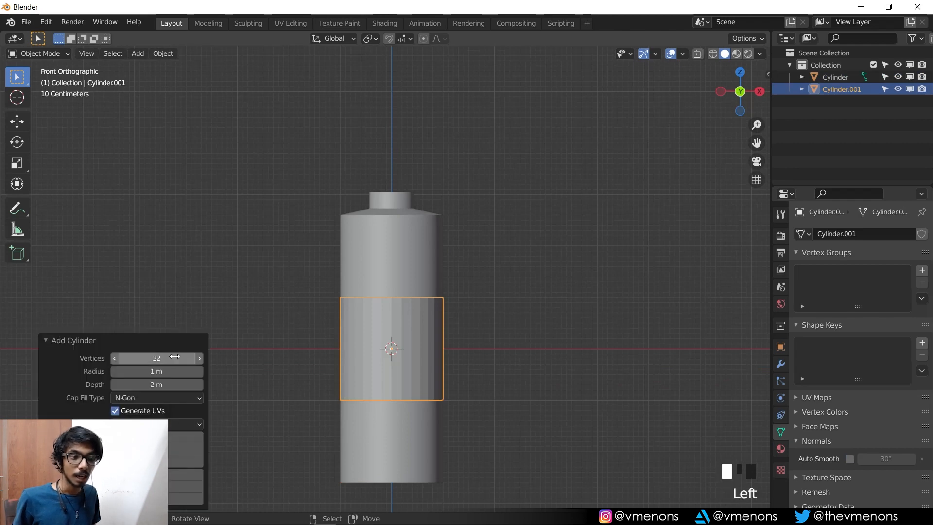
pyautogui.doubleClick(174, 357)
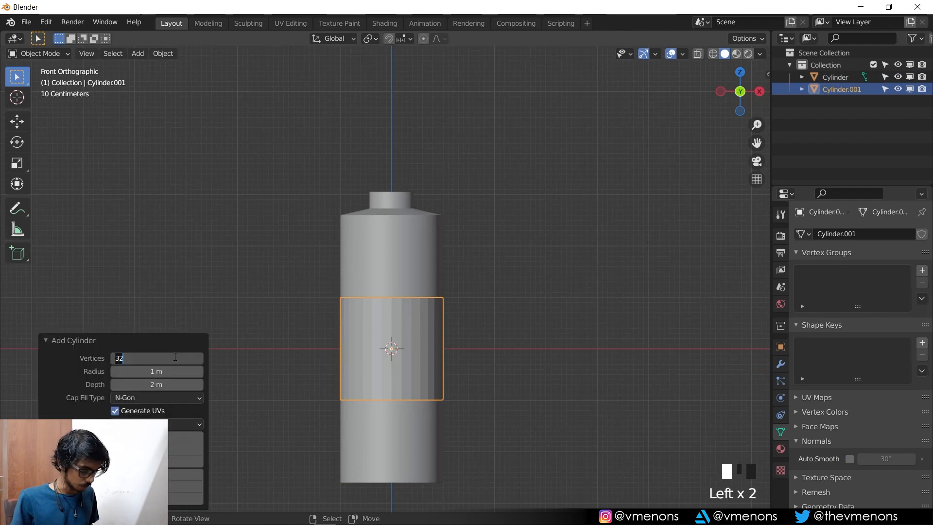
pyautogui.write('64')
pyautogui.press('Return')
pyautogui.scroll(3, 388, 293)
pyautogui.scroll(-1, 470, 365)
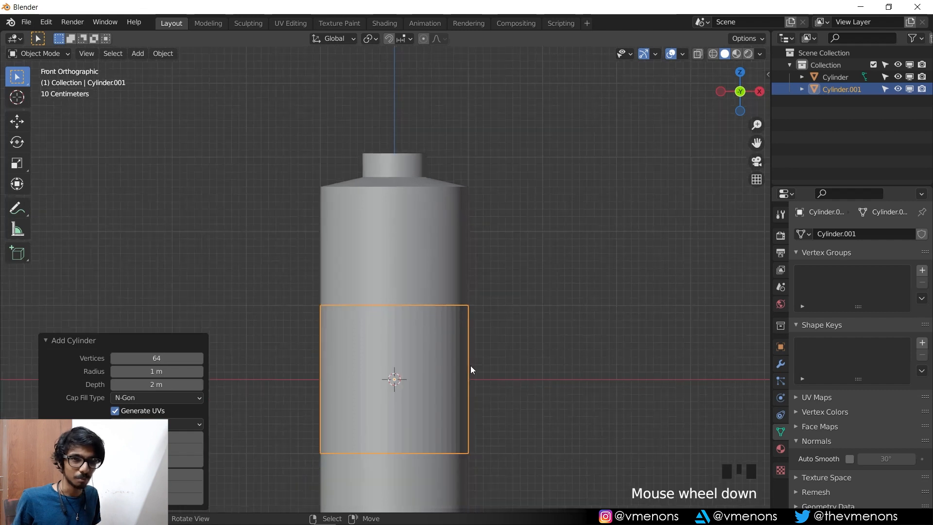
# Step: Shade the new cylinder smooth and enable Auto Smooth at 30° in its mesh normals
pyautogui.press('w')
pyautogui.click(413, 228)
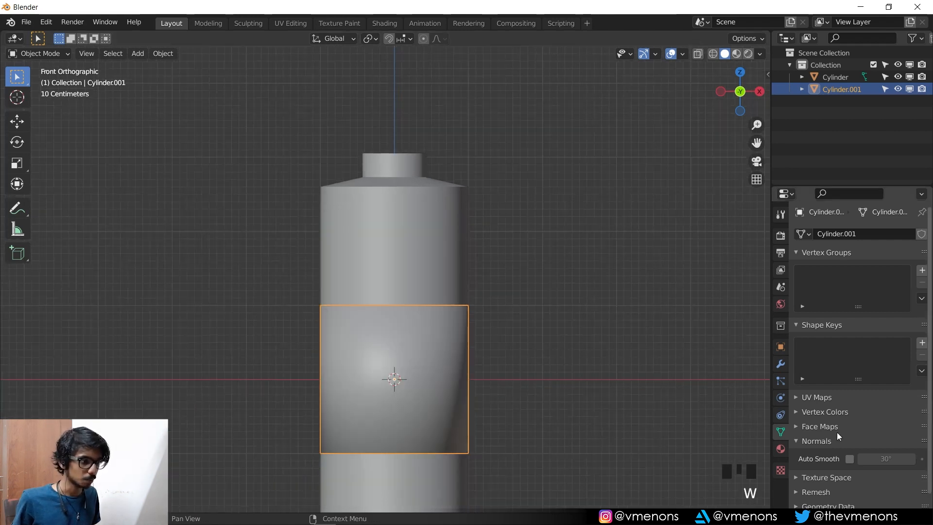
pyautogui.click(849, 459)
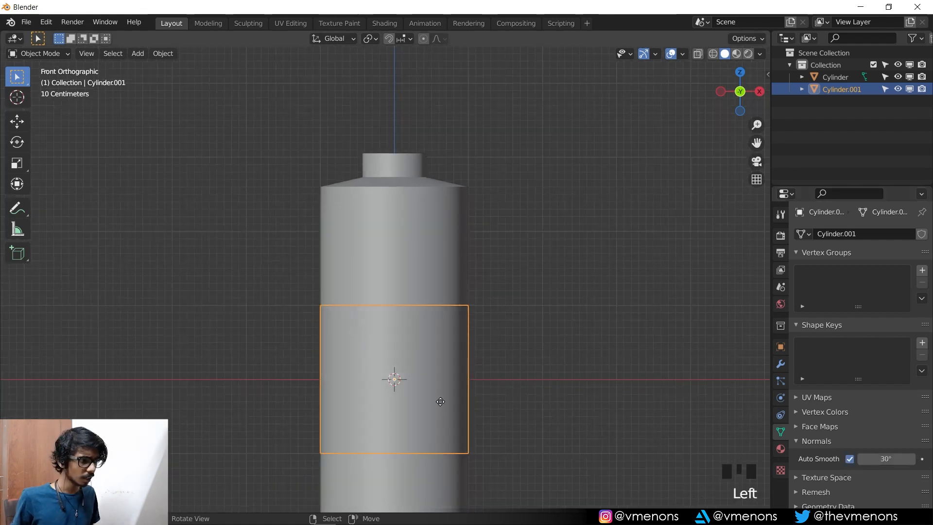
# Step: Move the new cylinder up along the Z axis until it surrounds the bottle's neck
pyautogui.press('g')
pyautogui.press('z')
pyautogui.click(433, 162)
# Step: Flatten the cap cylinder along Z to about a third of its height and lower it onto the bottle's shoulder
pyautogui.scroll(3, 501, 204)
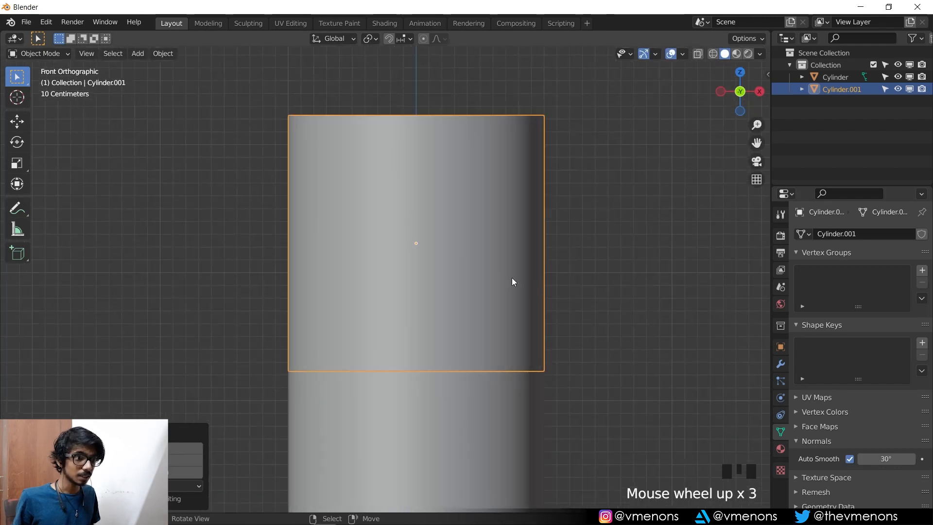
pyautogui.keyDown('shift'); pyautogui.moveTo(506, 317); pyautogui.dragTo(412, 308, button='middle'); pyautogui.keyUp('shift')
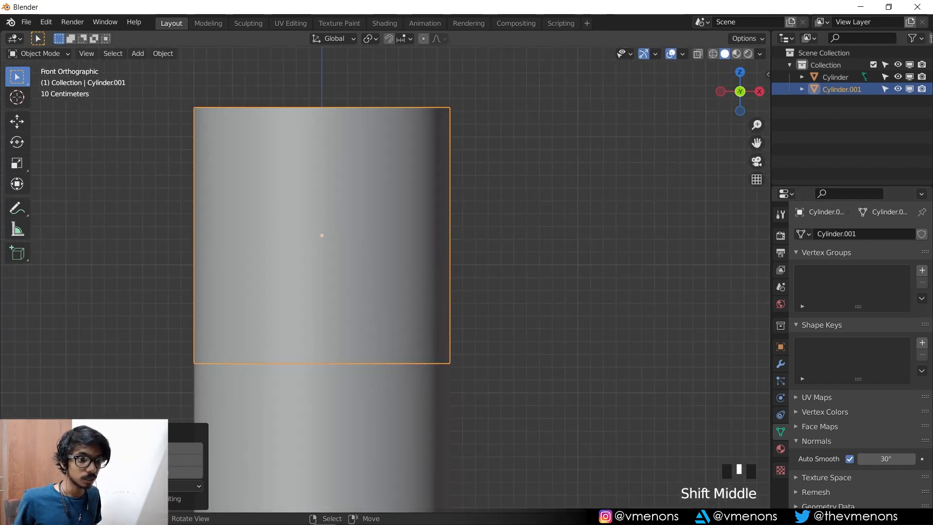
pyautogui.click(337, 297)
pyautogui.keyDown('shift'); pyautogui.moveTo(338, 297); pyautogui.dragTo(381, 320, button='middle'); pyautogui.keyUp('shift')
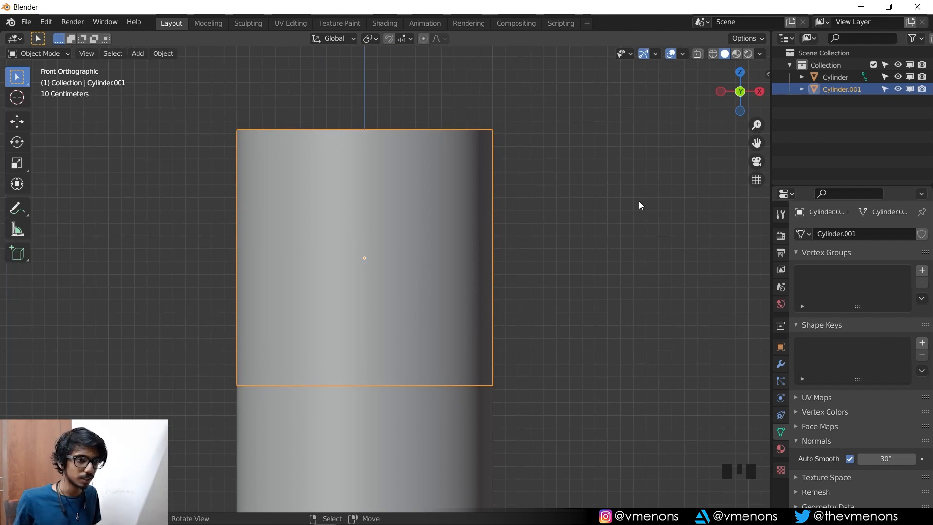
pyautogui.press('s')
pyautogui.press('z')
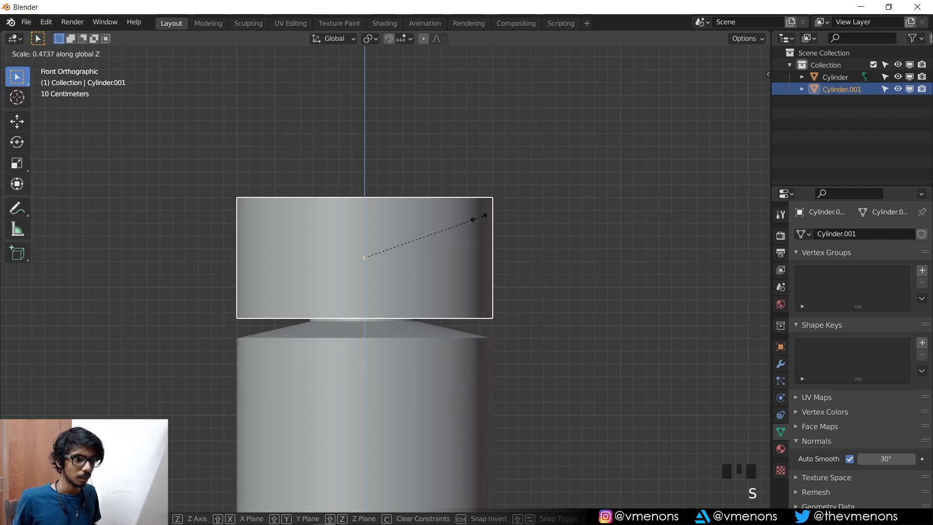
pyautogui.click(448, 231)
pyautogui.press('g')
pyautogui.press('z')
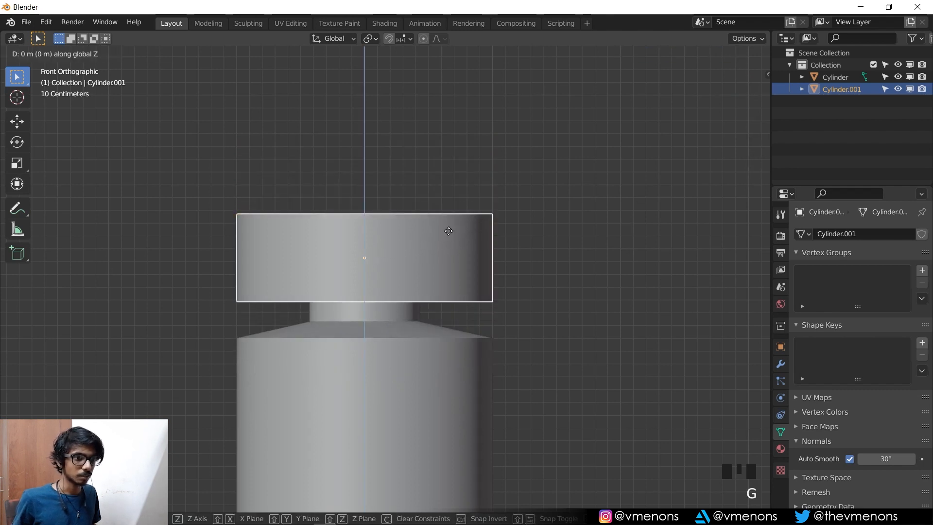
pyautogui.click(457, 402)
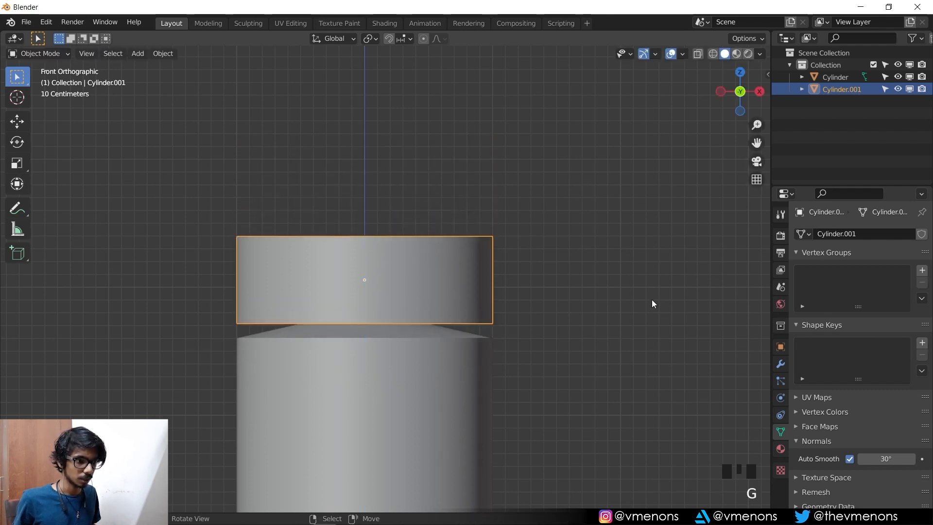
# Step: Narrow the cap cylinder to about 0.78 without scaling Z and lower it about 0.02 m along Z
pyautogui.press('s')
pyautogui.hotkey('shift', 'z')
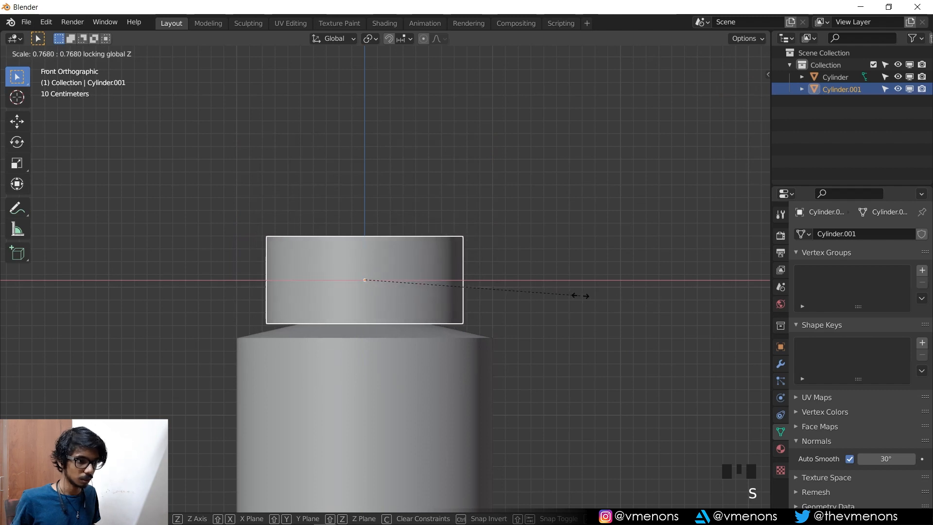
pyautogui.click(584, 293)
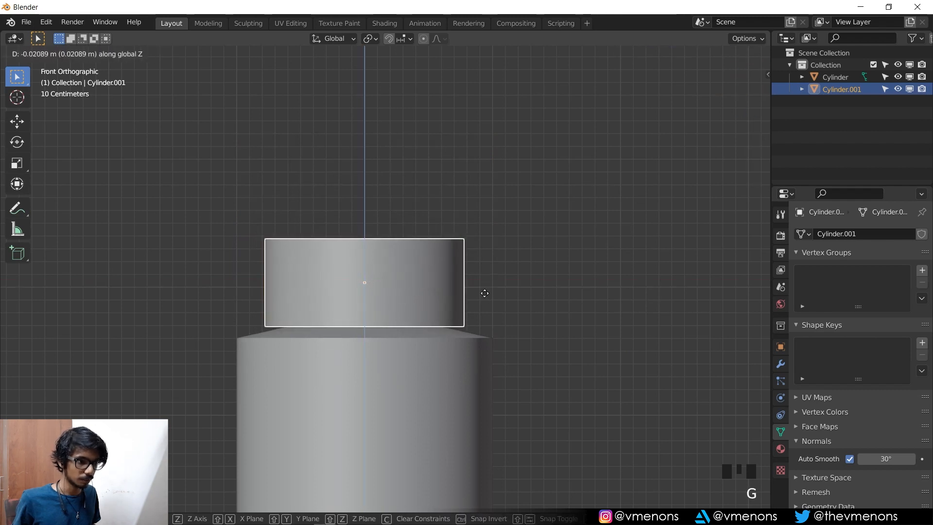
pyautogui.click(495, 297)
# Step: Select the cap's top vertices in Edit Mode with X-ray and lower them about 0.21 m along Z
pyautogui.press('Tab')
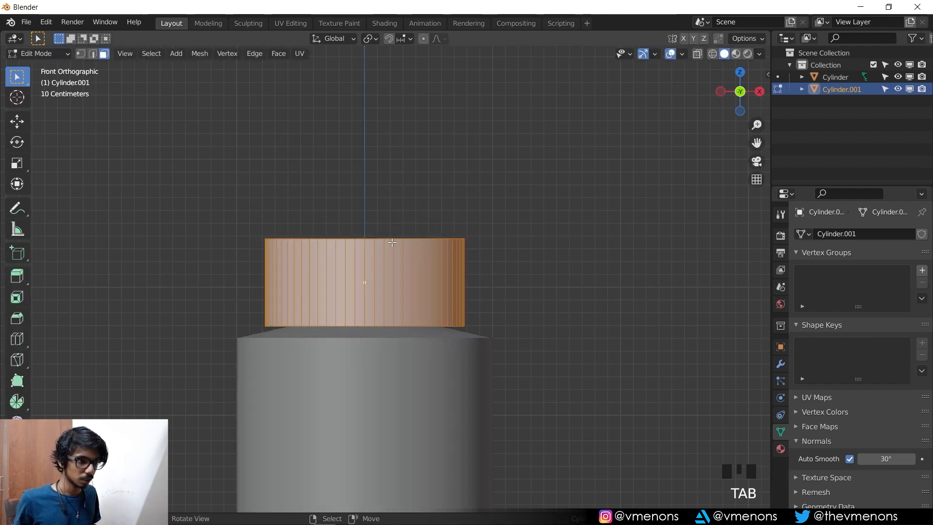
pyautogui.hotkey('alt', 'z')
pyautogui.moveTo(226, 184); pyautogui.dragTo(530, 263)
pyautogui.press('g')
pyautogui.press('z')
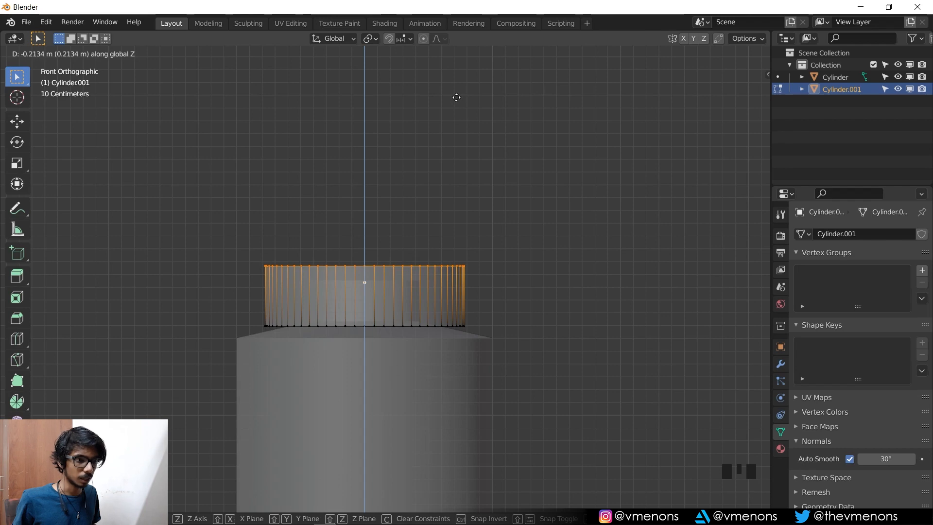
pyautogui.click(459, 115)
pyautogui.scroll(-1, 476, 179)
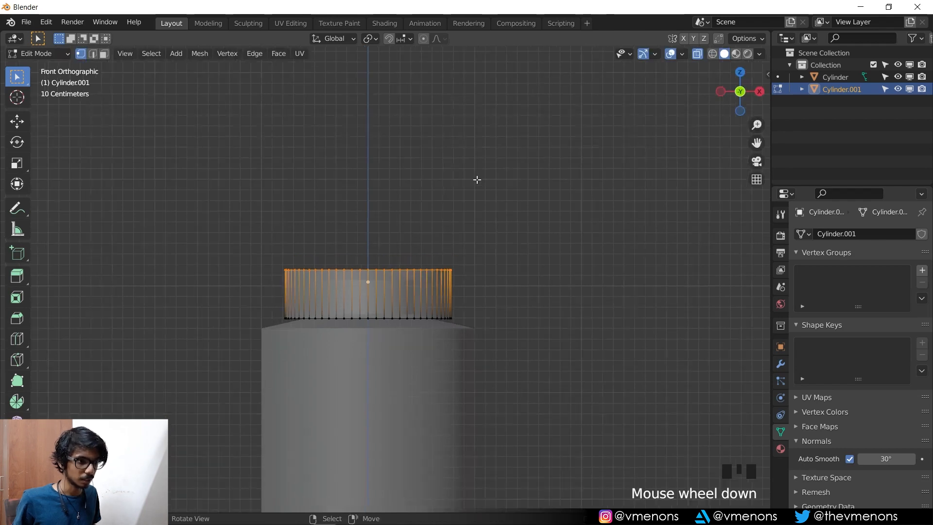
# Step: Turn off X-ray and inset the cap's top face by about 0.6 m, leaving a small central circle
pyautogui.moveTo(492, 256); pyautogui.dragTo(535, 316, button='middle')
pyautogui.hotkey('alt', 'z')
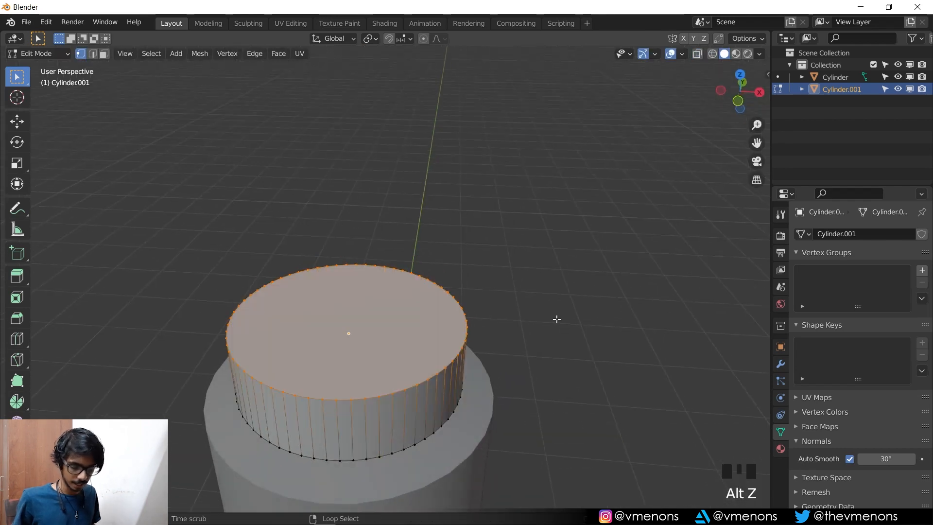
pyautogui.press('i')
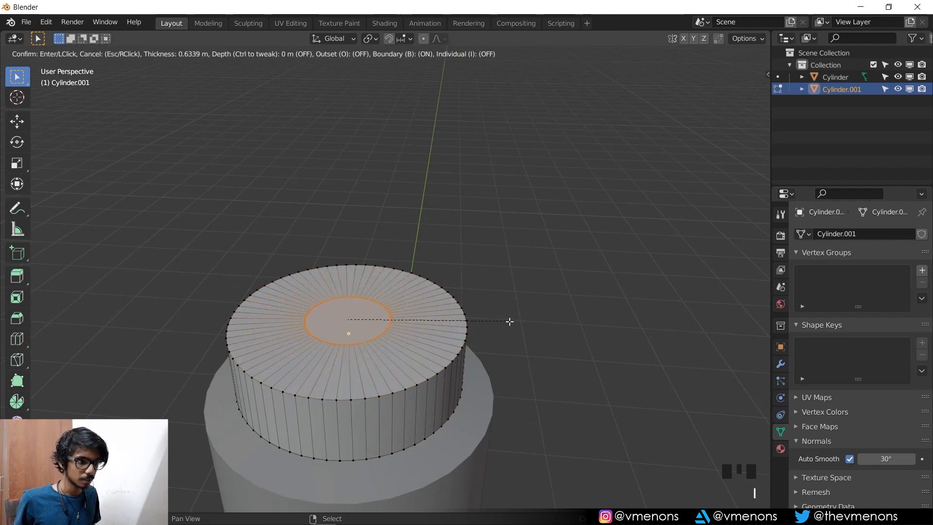
pyautogui.click(532, 322)
pyautogui.press('KP_1')
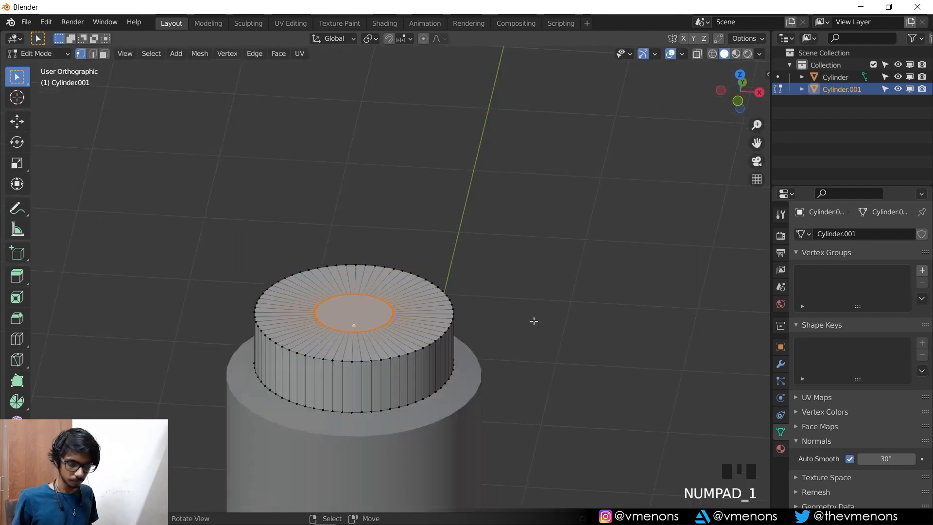
# Step: Extrude the cap's central circle up about 1.02 m and shrink its end to form a tapered nozzle
pyautogui.press('e')
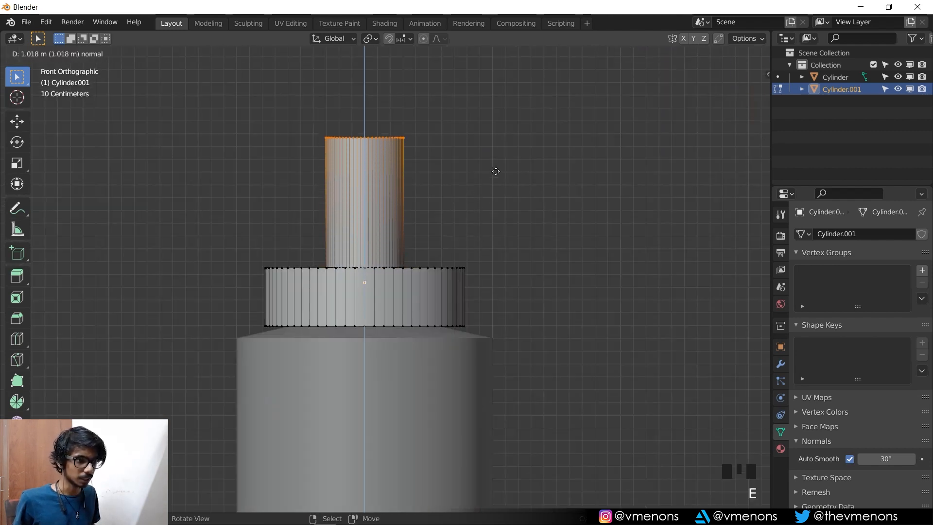
pyautogui.click(494, 171)
pyautogui.press('s')
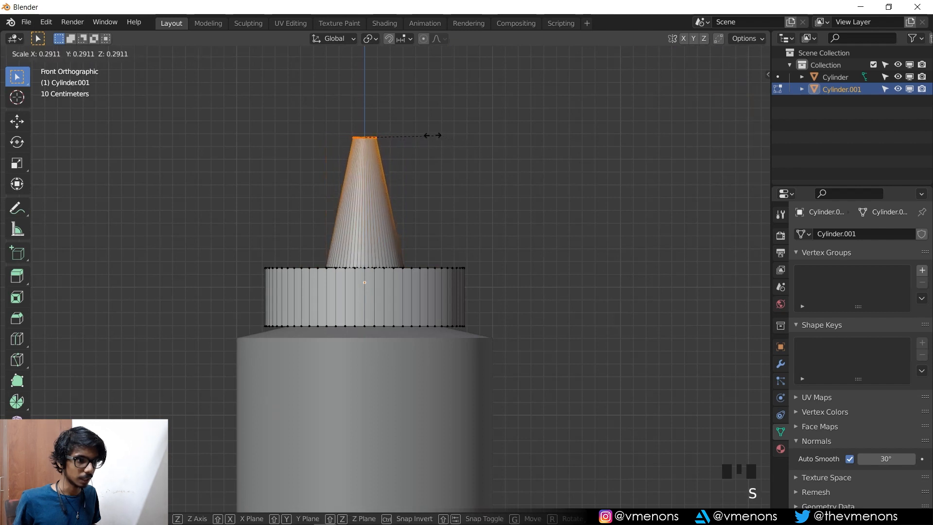
pyautogui.click(411, 137)
# Step: Select the vertices of the cap's top rim and nozzle base and raise them about 0.1 m along Z
pyautogui.moveTo(245, 224); pyautogui.dragTo(507, 287)
pyautogui.press('g')
pyautogui.press('z')
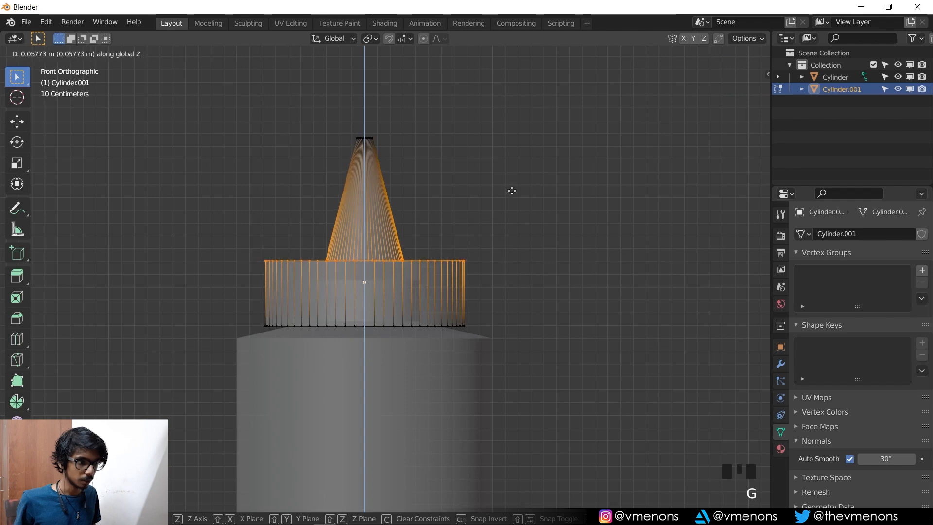
pyautogui.click(491, 157)
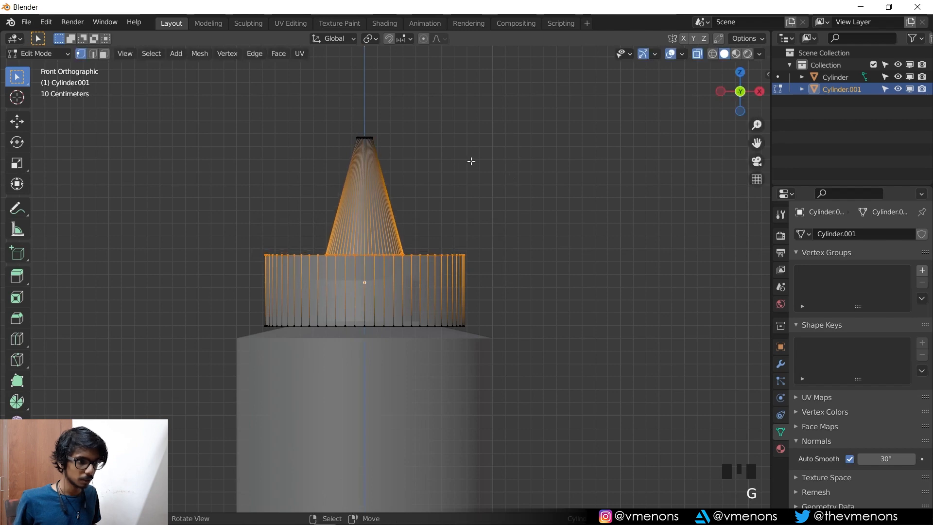
# Step: Turn off X-ray and scale the nozzle's base loop to about three quarters with Z locked
pyautogui.moveTo(473, 160); pyautogui.dragTo(364, 329, button='middle')
pyautogui.hotkey('alt', 'z')
pyautogui.keyDown('alt'); pyautogui.rightClick(349, 349); pyautogui.keyUp('alt')
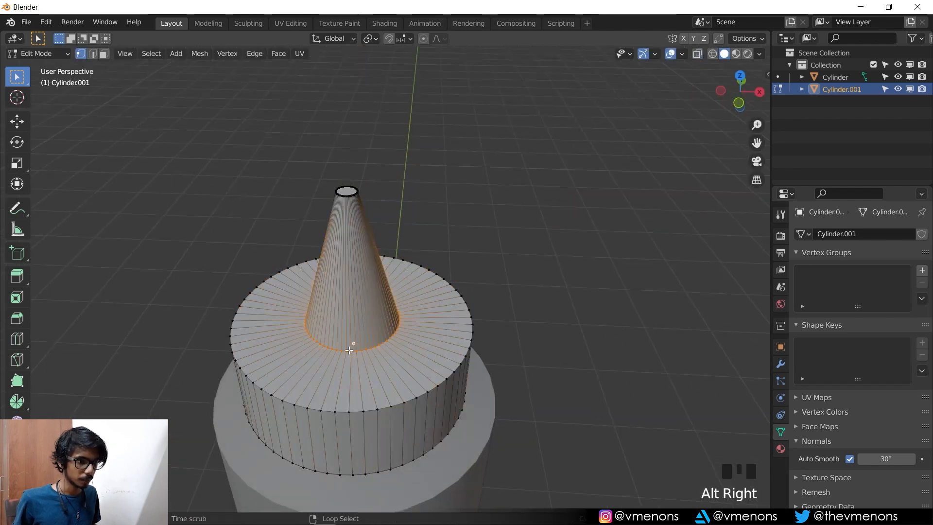
pyautogui.press('KP_1')
pyautogui.press('s')
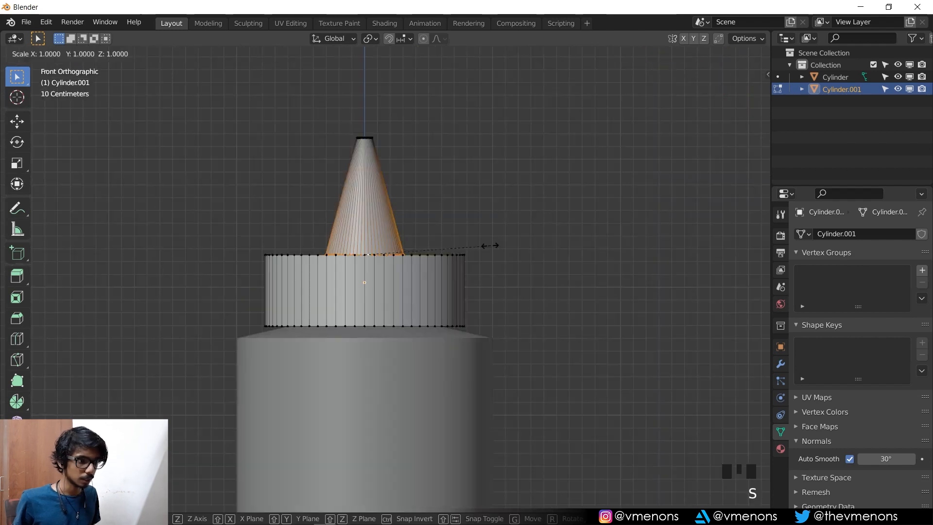
pyautogui.hotkey('shift', 'z')
pyautogui.click(439, 247)
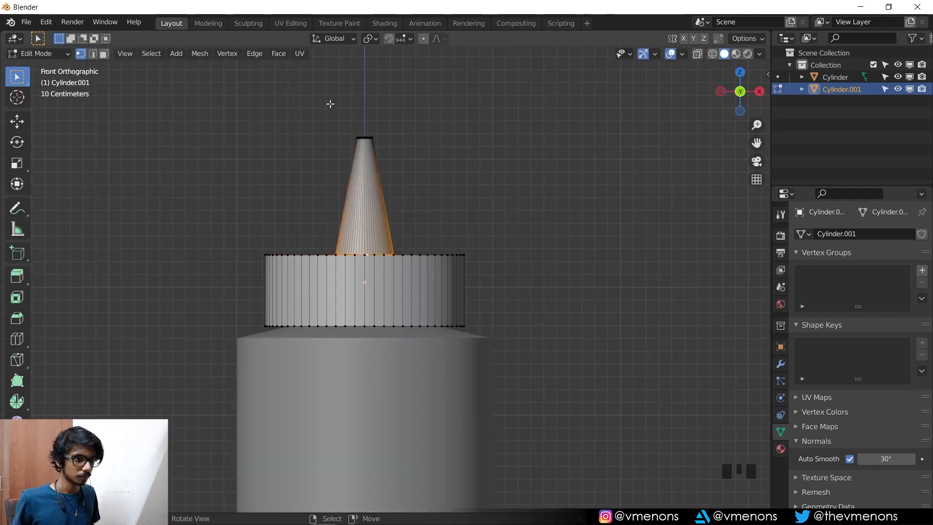
# Step: Add the nozzle's tip vertices to the base loop selection and raise the whole nozzle about 0.04 m along Z
pyautogui.moveTo(331, 103); pyautogui.dragTo(325, 112, button='middle')
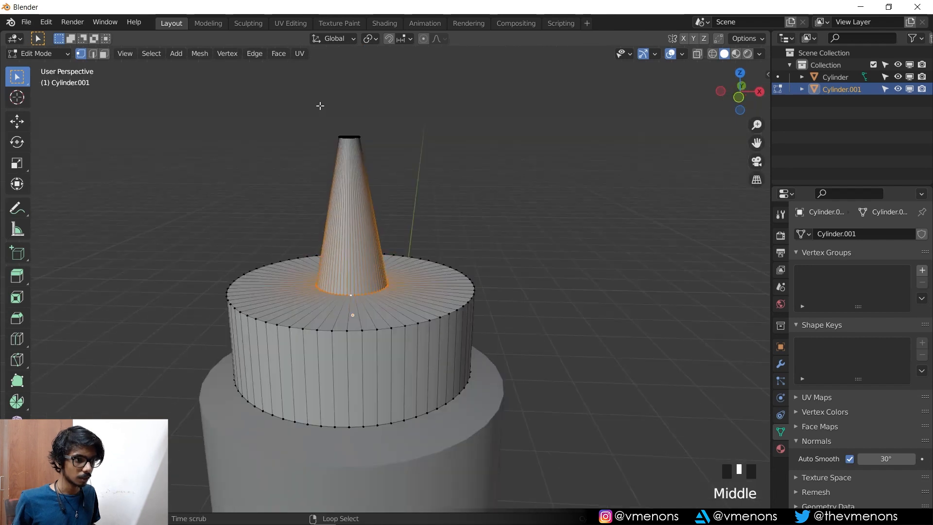
pyautogui.hotkey('alt', 'z')
pyautogui.keyDown('alt'); pyautogui.keyDown('shift'); pyautogui.click(323, 109); pyautogui.keyUp('shift'); pyautogui.keyUp('alt')
pyautogui.keyDown('shift'); pyautogui.moveTo(323, 115); pyautogui.dragTo(403, 171); pyautogui.keyUp('shift')
pyautogui.press('KP_1')
pyautogui.hotkey('alt', 'z')
pyautogui.press('g')
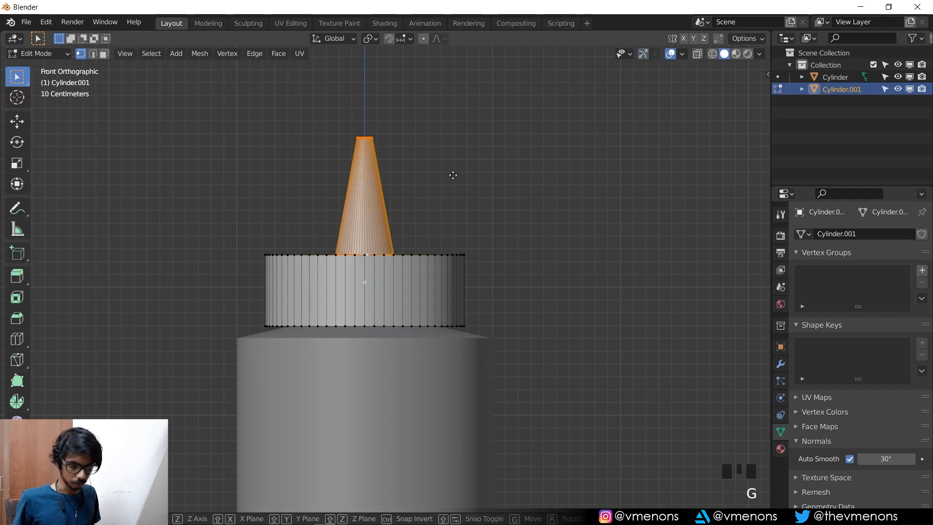
pyautogui.press('z')
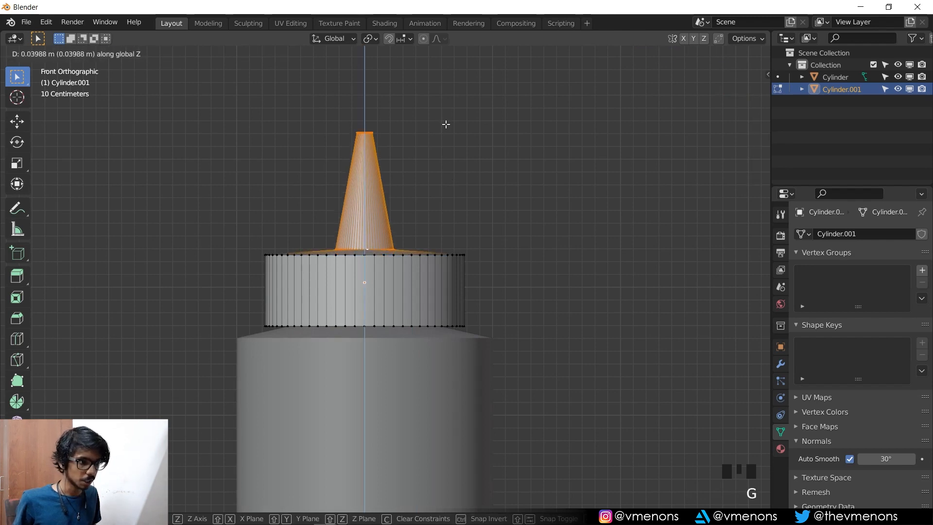
pyautogui.click(446, 125)
pyautogui.press('Tab')
pyautogui.scroll(-4, 501, 268)
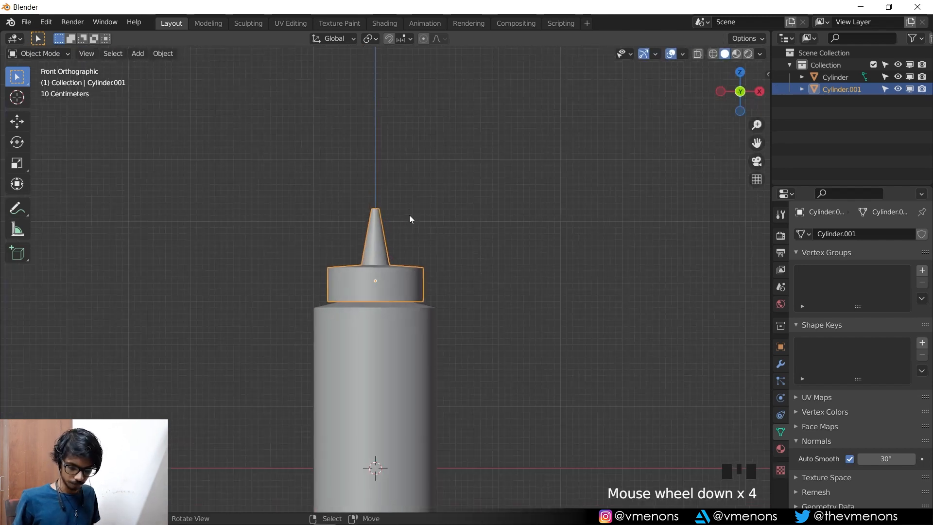
# Step: Select the nozzle's tip face in face mode and inset it to leave a smaller circle inside a thin ring
pyautogui.moveTo(409, 219); pyautogui.dragTo(410, 288, button='middle')
pyautogui.scroll(5, 380, 185)
pyautogui.press('Tab')
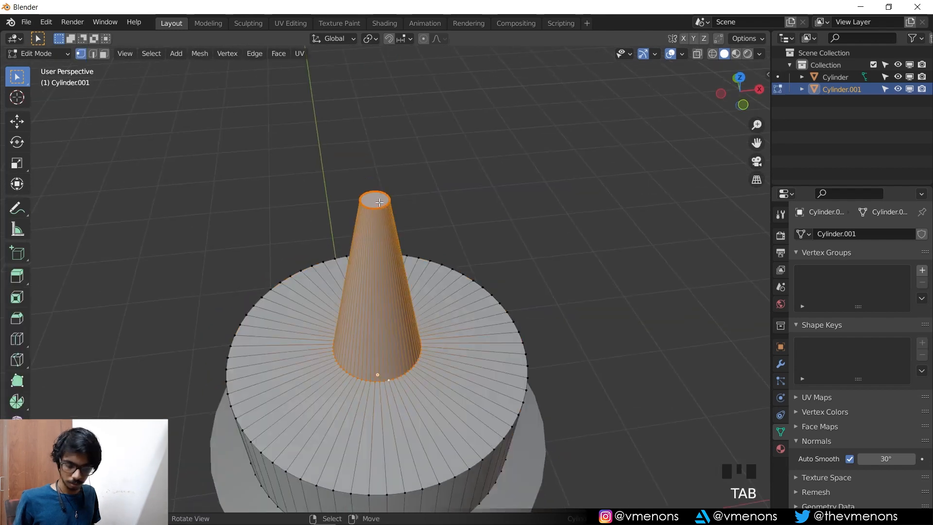
pyautogui.press('3')
pyautogui.rightClick(506, 202)
pyautogui.moveTo(505, 202); pyautogui.dragTo(602, 255, button='middle')
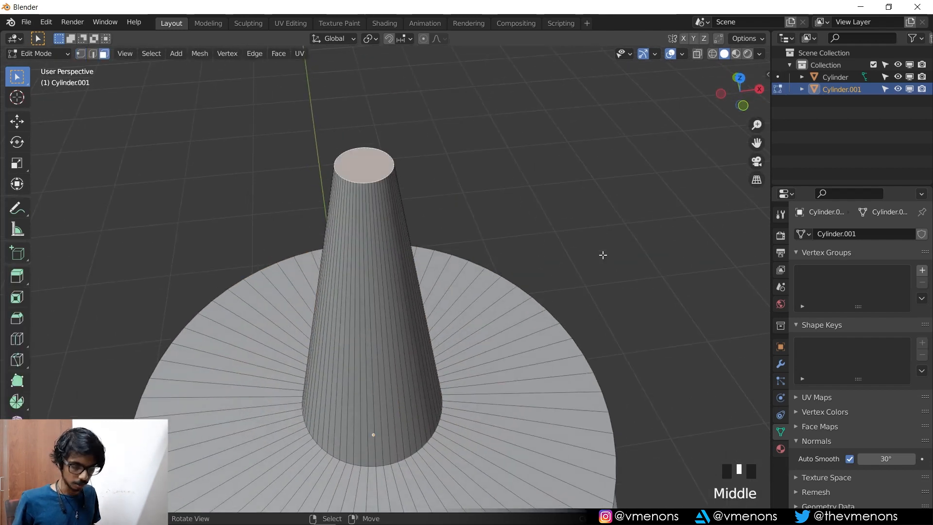
pyautogui.press('i')
pyautogui.click(591, 249)
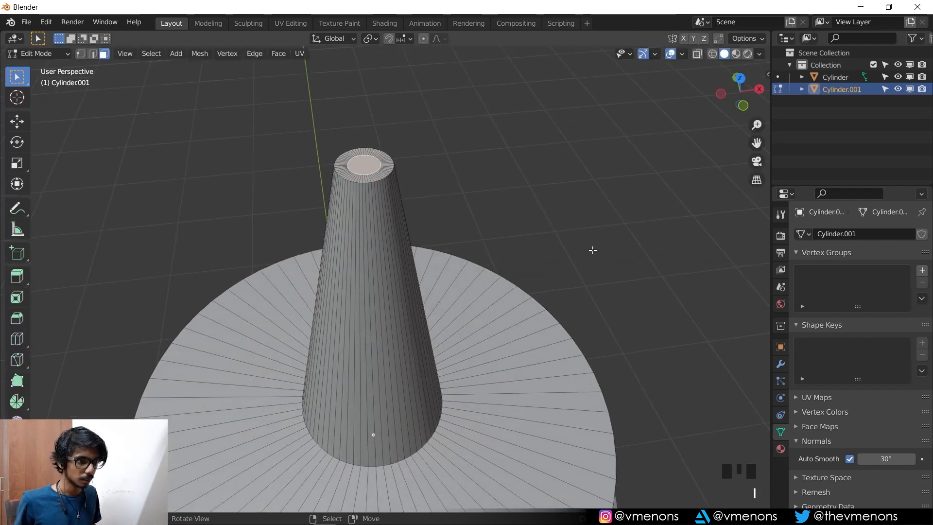
# Step: Extrude the inset tip face about 0.24 m down into the nozzle and delete that face to open the hole
pyautogui.press('e')
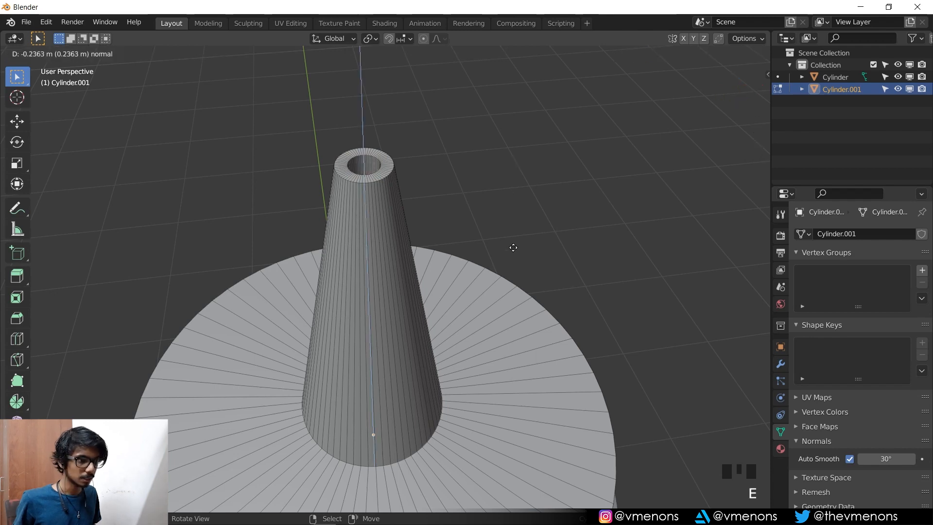
pyautogui.click(513, 248)
pyautogui.moveTo(491, 185); pyautogui.dragTo(485, 210, button='middle')
pyautogui.press('x')
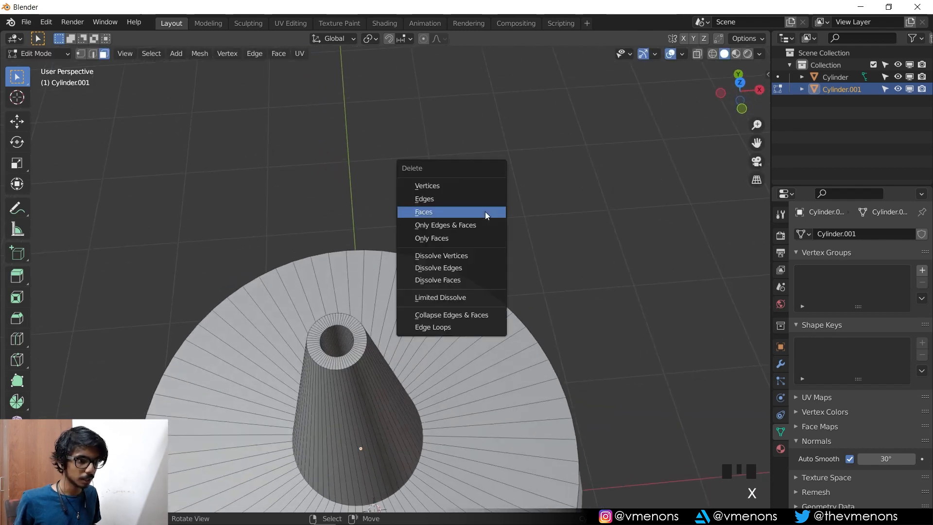
pyautogui.click(485, 213)
pyautogui.moveTo(488, 258); pyautogui.dragTo(502, 192, button='middle')
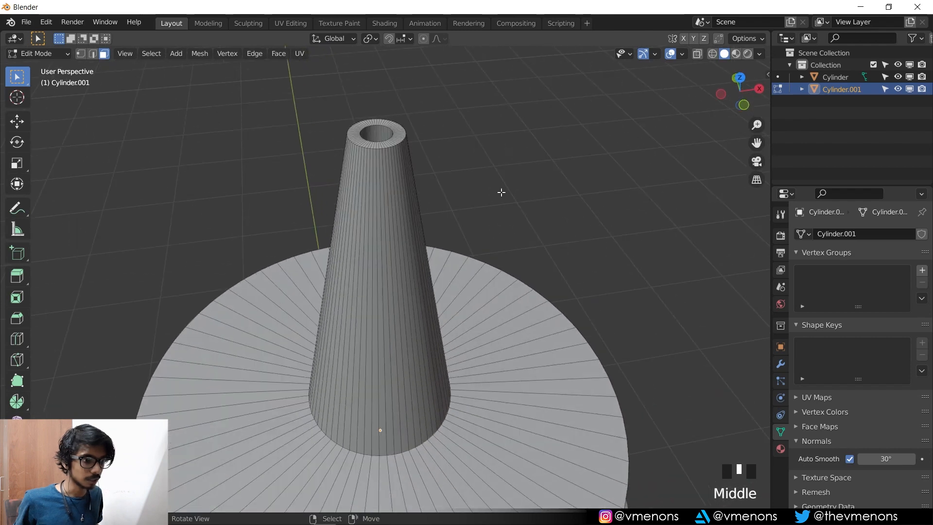
pyautogui.scroll(-2, 501, 193)
pyautogui.moveTo(515, 234); pyautogui.dragTo(504, 231, button='middle')
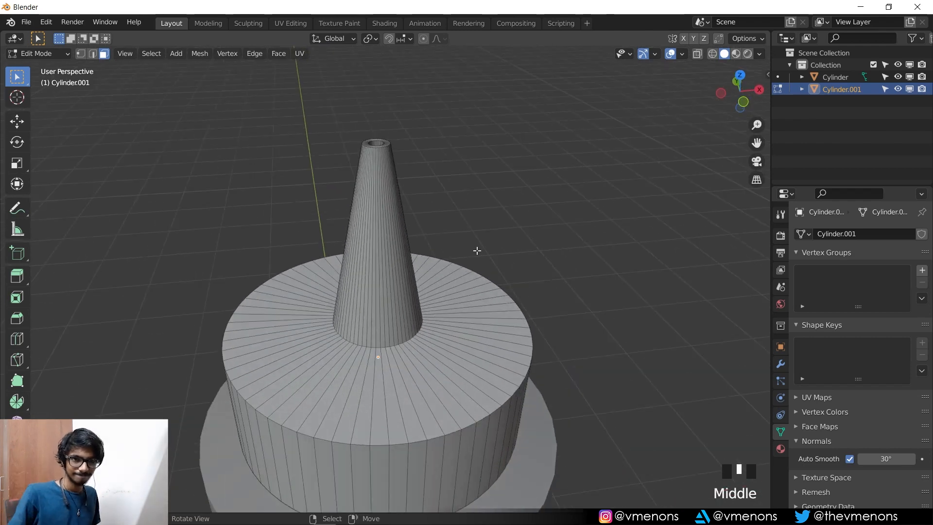
# Step: Isolate the cap in Local View and delete its bottom face
pyautogui.keyDown('shift'); pyautogui.moveTo(503, 310); pyautogui.dragTo(500, 214, button='middle'); pyautogui.keyUp('shift')
pyautogui.press('Tab')
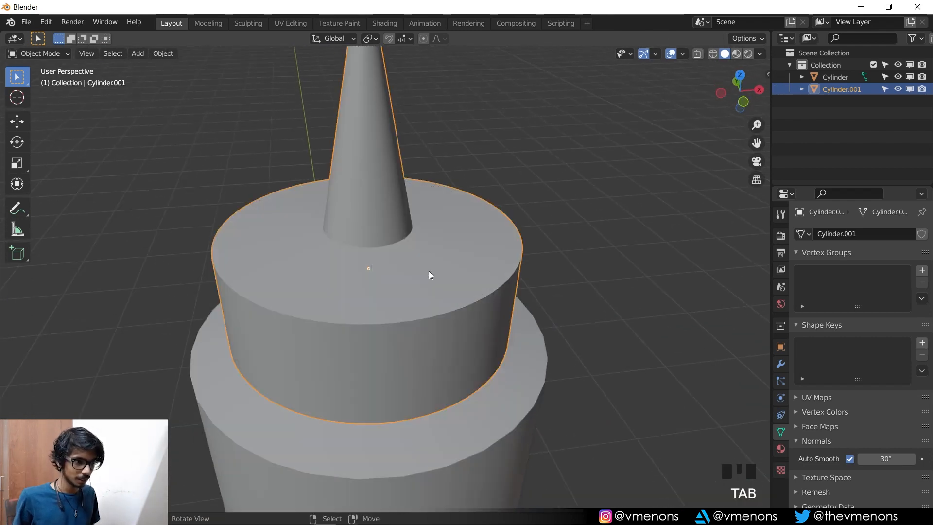
pyautogui.press('/')
pyautogui.moveTo(448, 310); pyautogui.dragTo(390, 271, button='middle')
pyautogui.scroll(-2, 454, 341)
pyautogui.press('Tab')
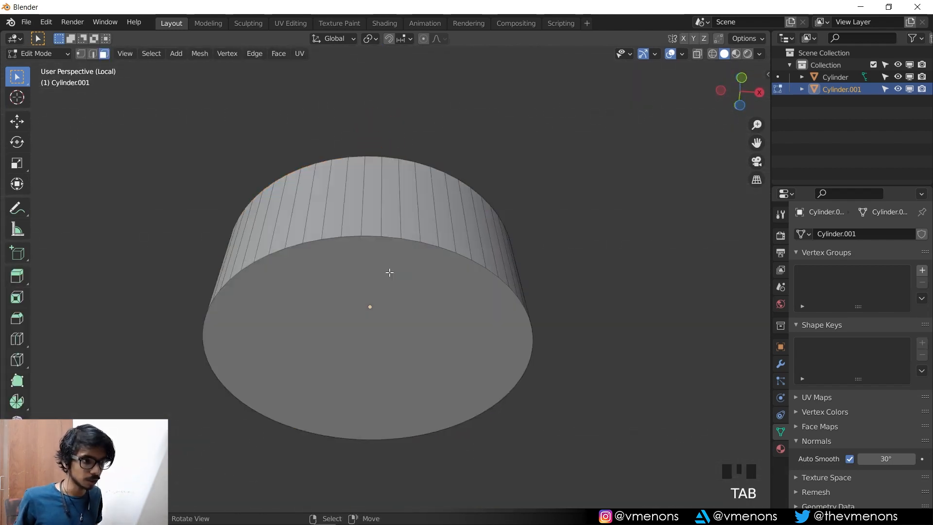
pyautogui.rightClick(396, 286)
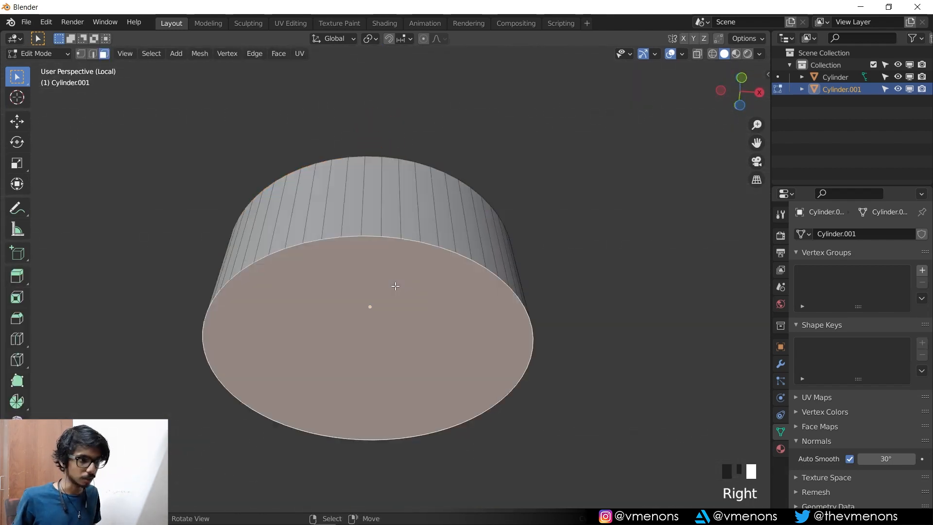
pyautogui.press('x')
pyautogui.click(632, 287)
# Step: Extrude the edge loop of the cap's open bottom and scale it inward to about 0.94 with Z locked
pyautogui.press('2')
pyautogui.keyDown('alt'); pyautogui.rightClick(437, 234); pyautogui.keyUp('alt')
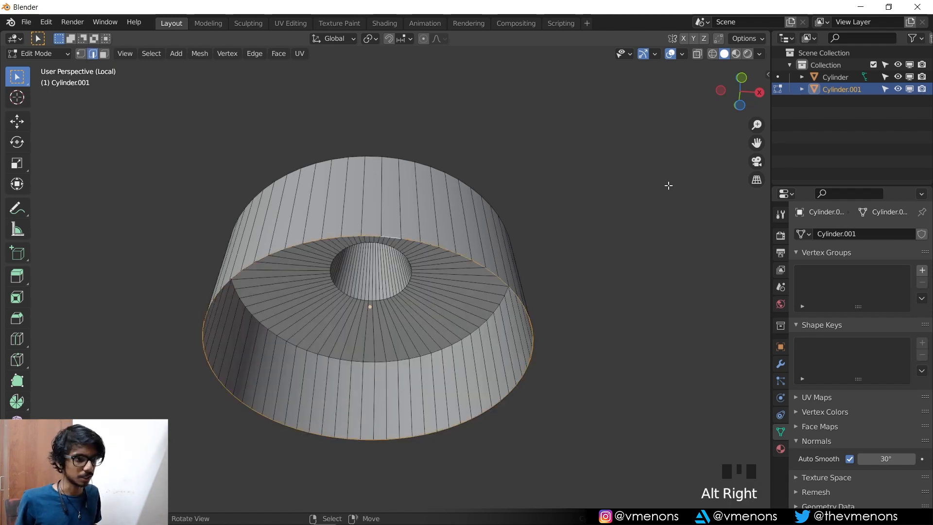
pyautogui.press('e')
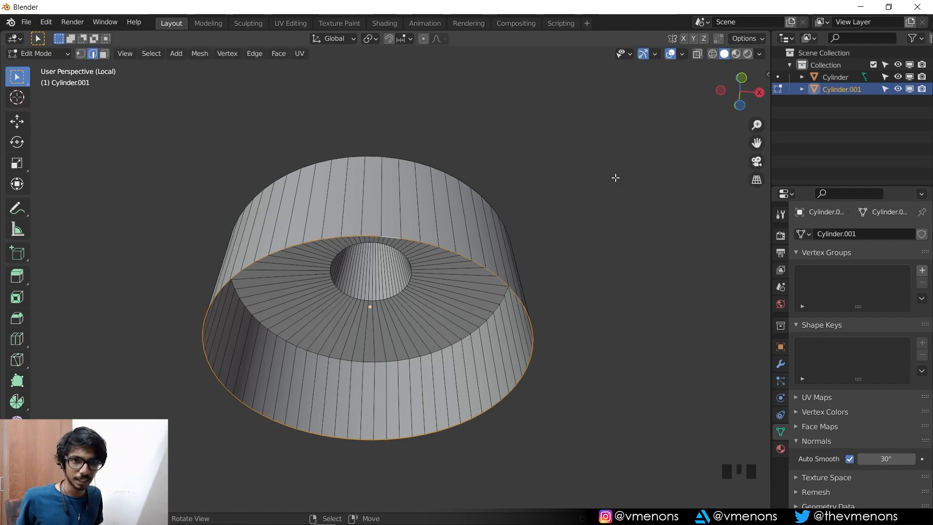
pyautogui.hotkey('alt', 's')
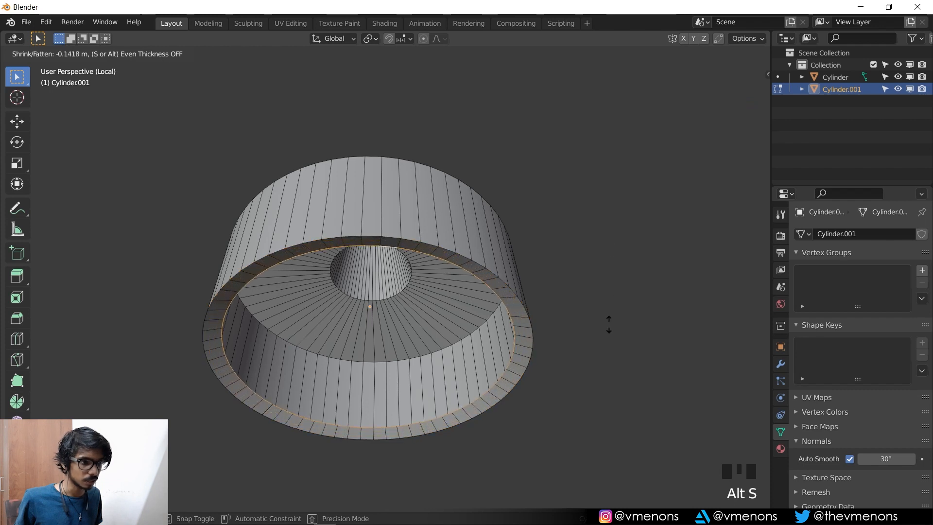
pyautogui.rightClick(609, 327)
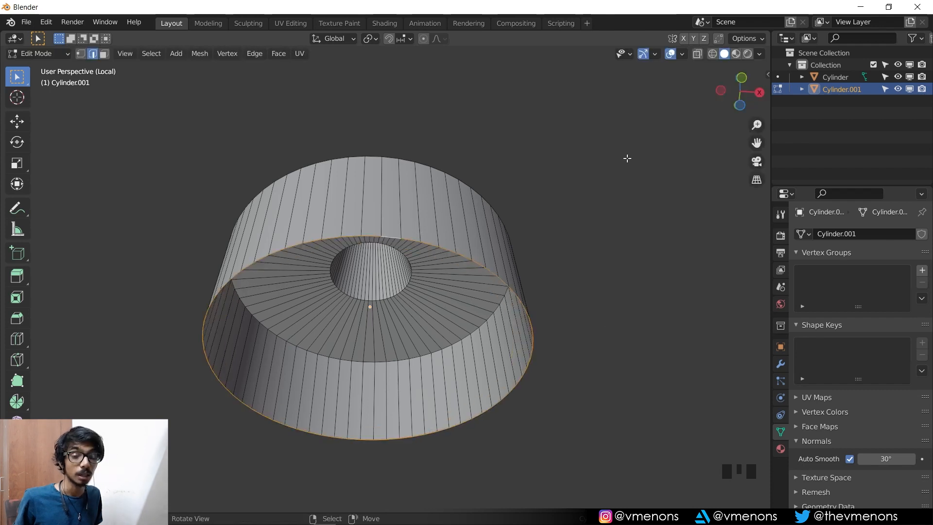
pyautogui.press('s')
pyautogui.hotkey('shift', 'z')
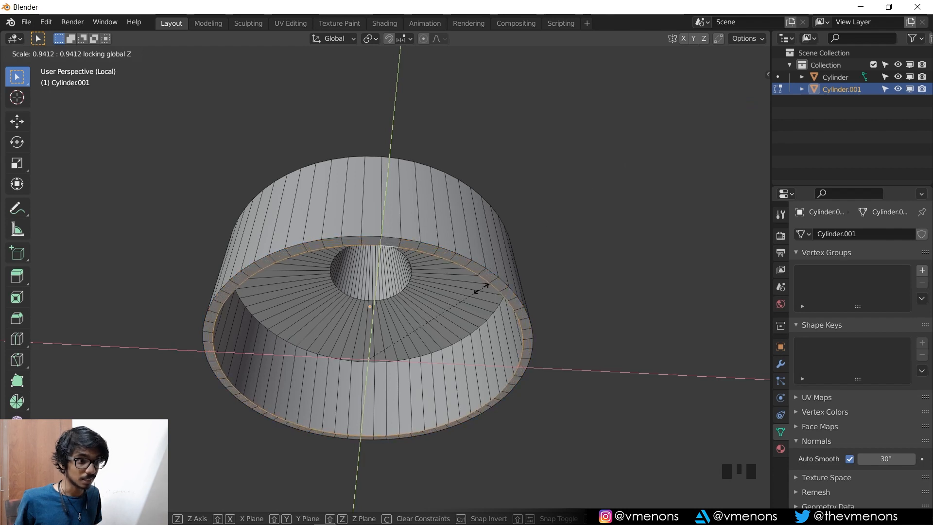
pyautogui.click(440, 312)
# Step: Leave Local View and scale the cap's inner bottom rim to about 0.96 with Z locked
pyautogui.press('/')
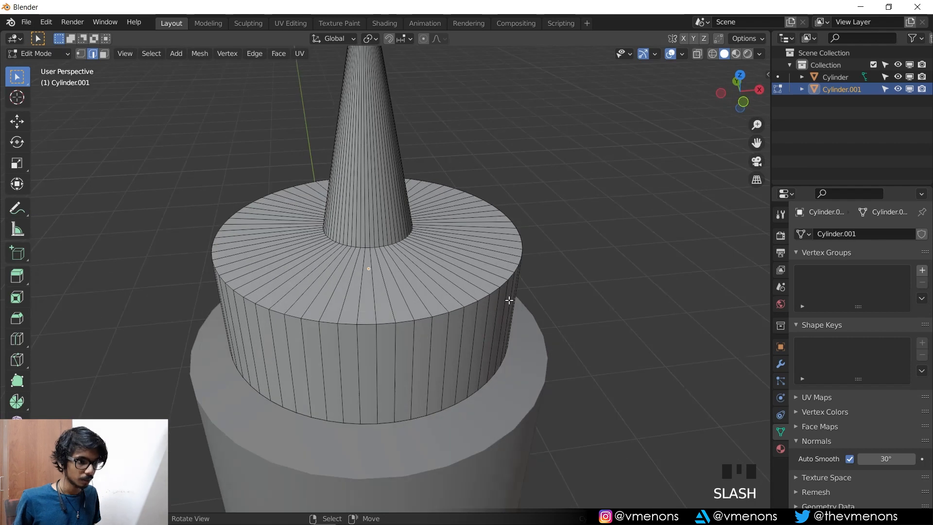
pyautogui.moveTo(509, 297); pyautogui.dragTo(518, 258, button='middle')
pyautogui.scroll(2, 518, 259)
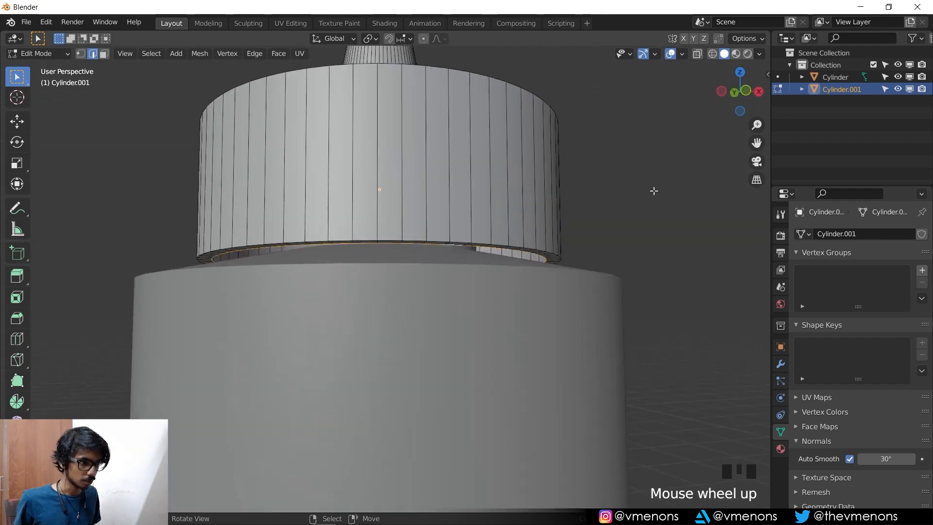
pyautogui.press('s')
pyautogui.hotkey('shift', 'z')
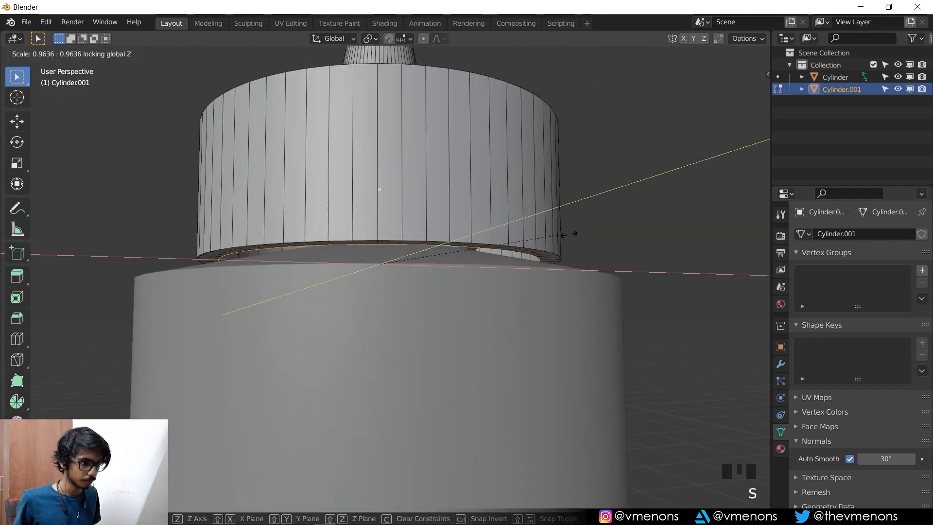
pyautogui.click(568, 234)
# Step: Select the bottle's neck in Edit Mode with X-ray and widen it to about 1.5 times with Z locked
pyautogui.press('Tab')
pyautogui.rightClick(468, 255)
pyautogui.press('KP_1')
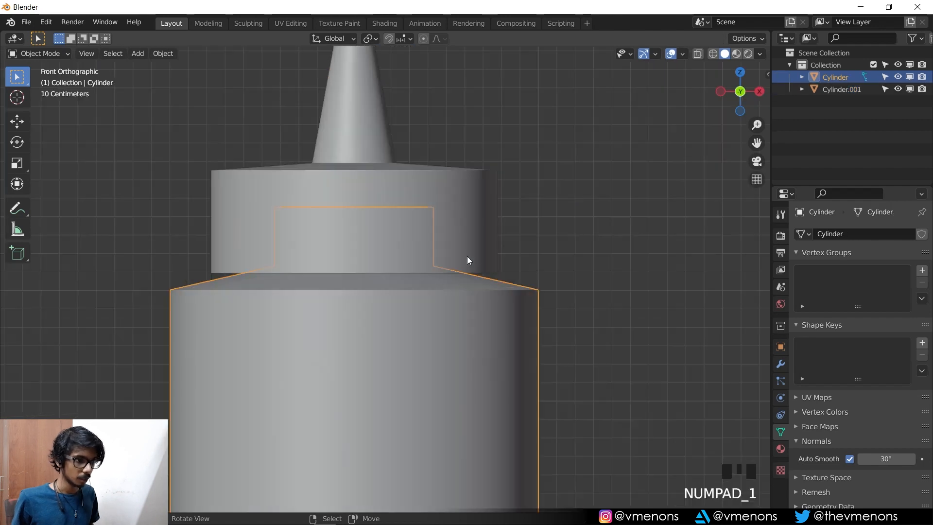
pyautogui.hotkey('alt', 'z')
pyautogui.press('Tab')
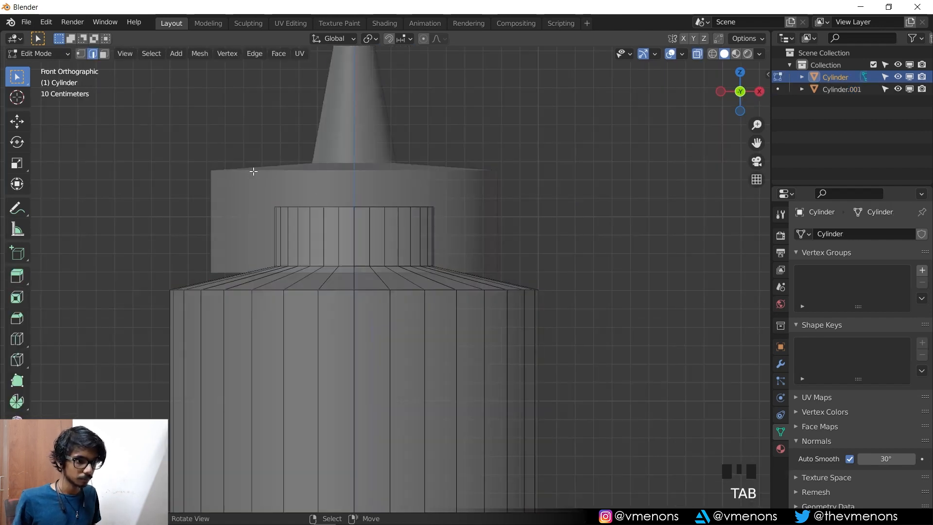
pyautogui.moveTo(237, 177); pyautogui.dragTo(459, 271)
pyautogui.press('s')
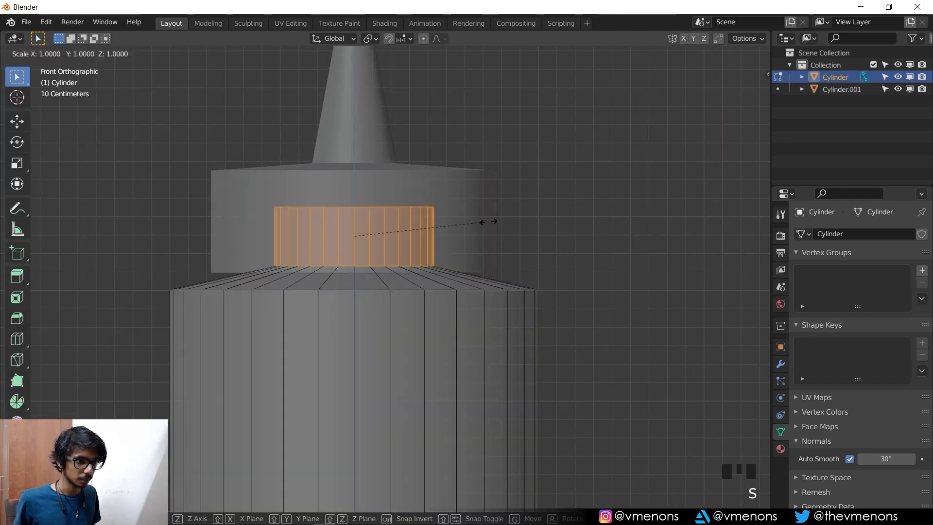
pyautogui.hotkey('shift', 'z')
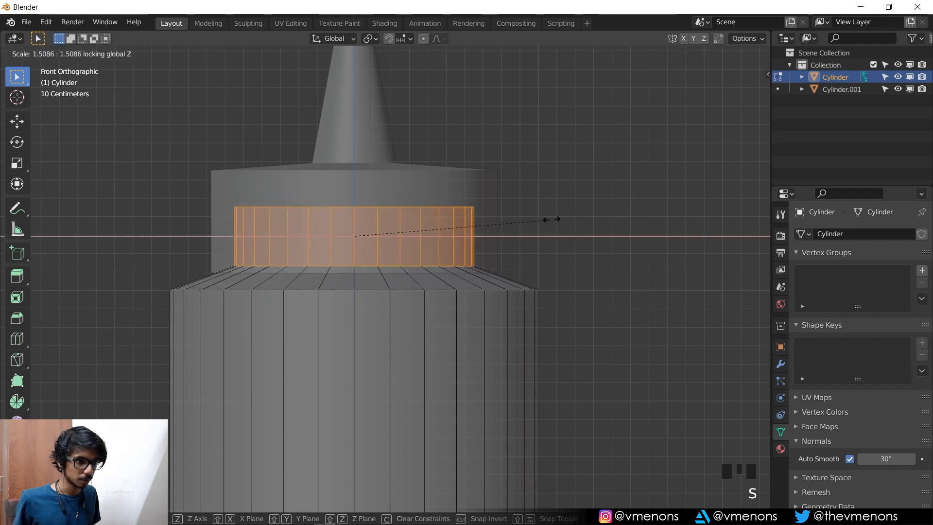
pyautogui.click(553, 219)
# Step: Lower the selected bottle neck along Z until its base reaches the cap's lower edge, and widen it to about 1.07 with Z locked
pyautogui.press('g')
pyautogui.press('z')
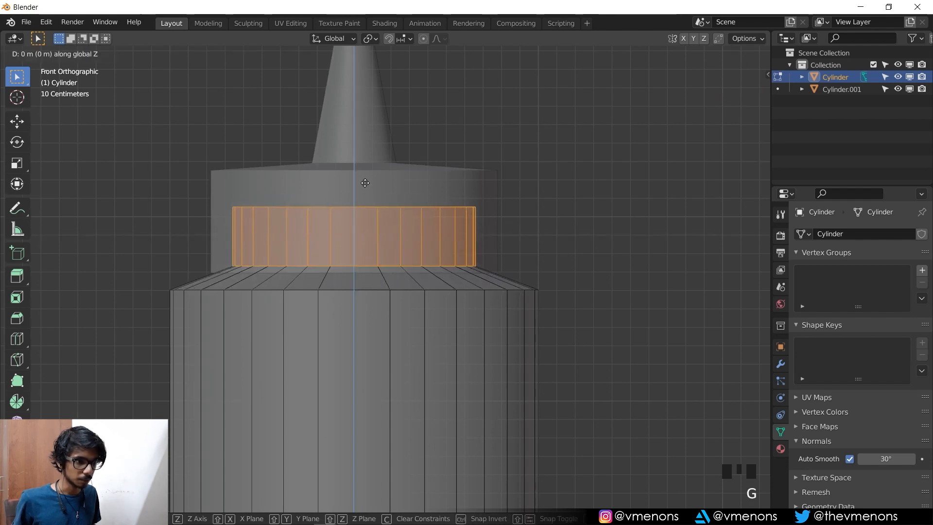
pyautogui.click(368, 252)
pyautogui.press('s')
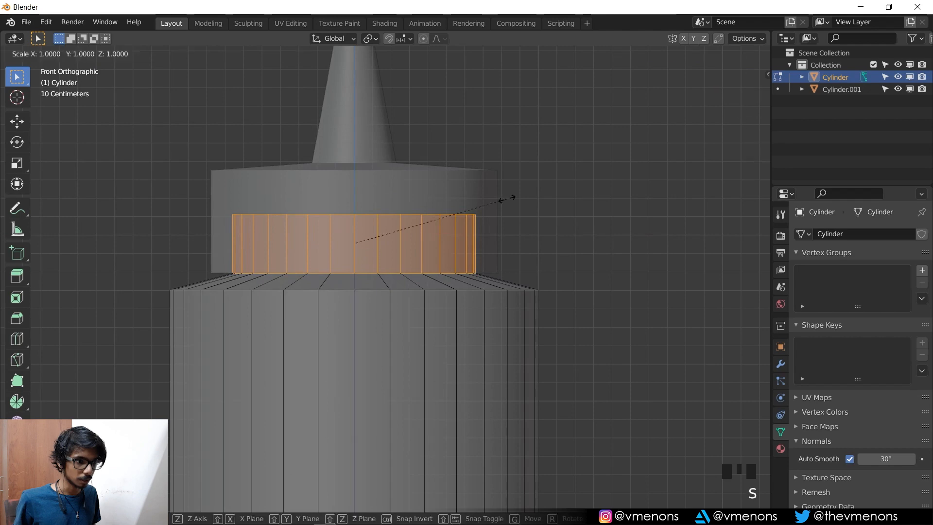
pyautogui.hotkey('shift', 'z')
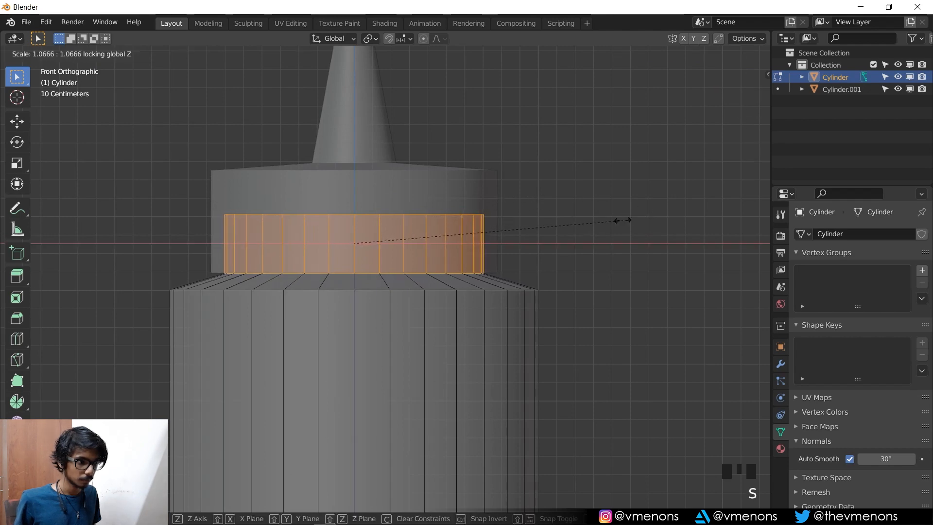
pyautogui.click(621, 221)
pyautogui.hotkey('alt', 'z')
pyautogui.scroll(-3, 583, 221)
pyautogui.press('Tab')
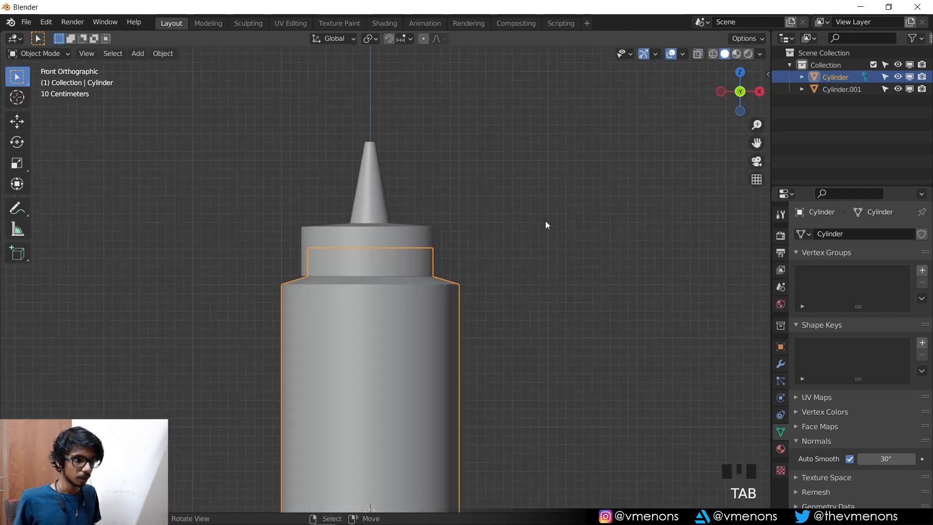
pyautogui.click(546, 221)
# Step: Enter Edit Mode on the cap with face selection and select the full ring of its outer side faces
pyautogui.scroll(-4, 515, 253)
pyautogui.keyDown('shift'); pyautogui.moveTo(497, 269); pyautogui.dragTo(456, 200, button='middle'); pyautogui.keyUp('shift')
pyautogui.scroll(2, 375, 156)
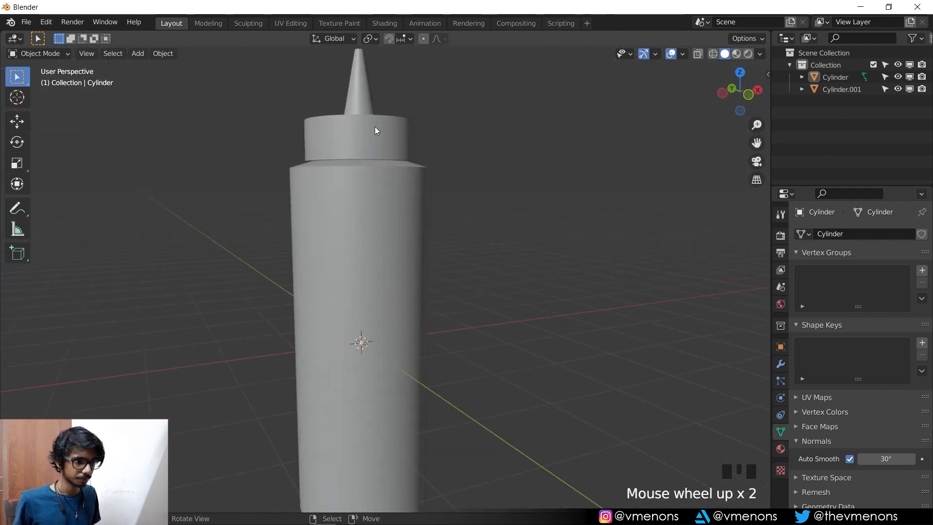
pyautogui.keyDown('shift'); pyautogui.moveTo(483, 283); pyautogui.dragTo(436, 284, button='middle'); pyautogui.keyUp('shift')
pyautogui.scroll(2, 435, 283)
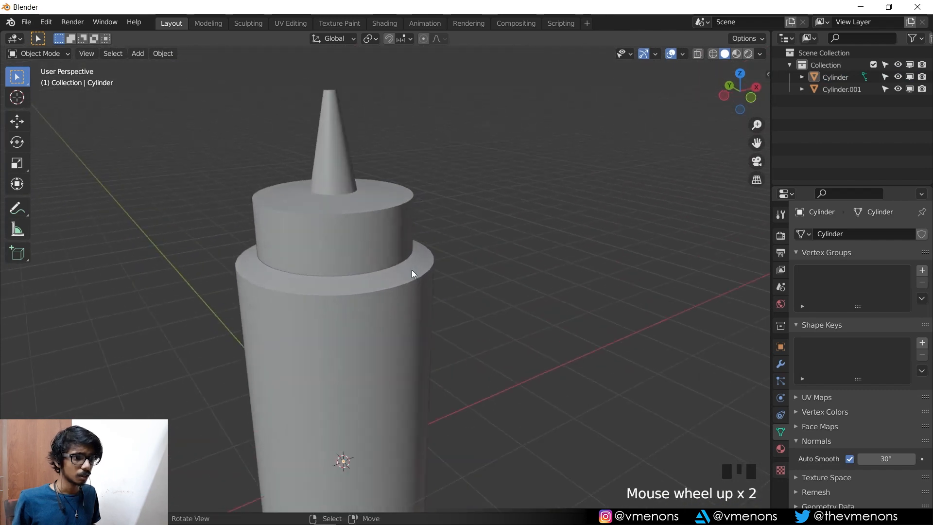
pyautogui.rightClick(387, 218)
pyautogui.press('Tab')
pyautogui.scroll(2, 388, 217)
pyautogui.keyDown('shift'); pyautogui.moveTo(387, 216); pyautogui.dragTo(372, 206, button='middle'); pyautogui.keyUp('shift')
pyautogui.press('3')
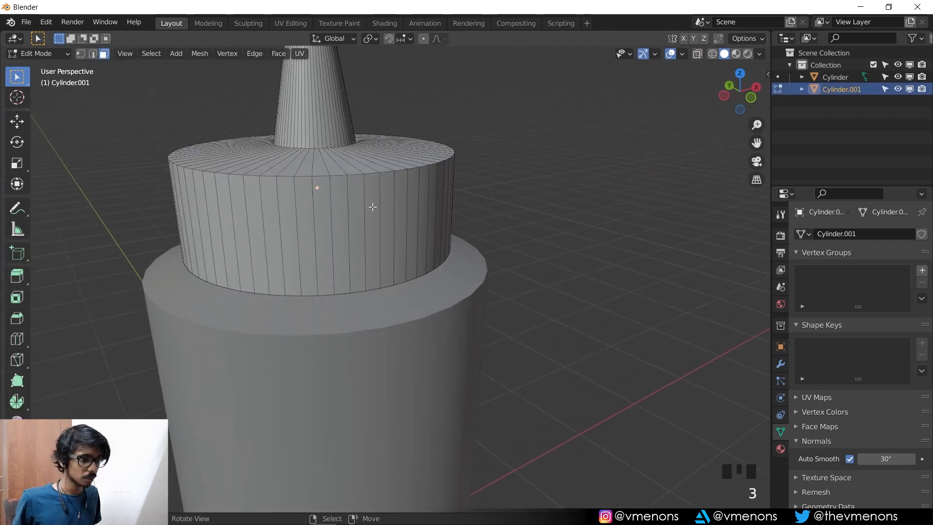
pyautogui.keyDown('alt'); pyautogui.rightClick(365, 203); pyautogui.keyUp('alt')
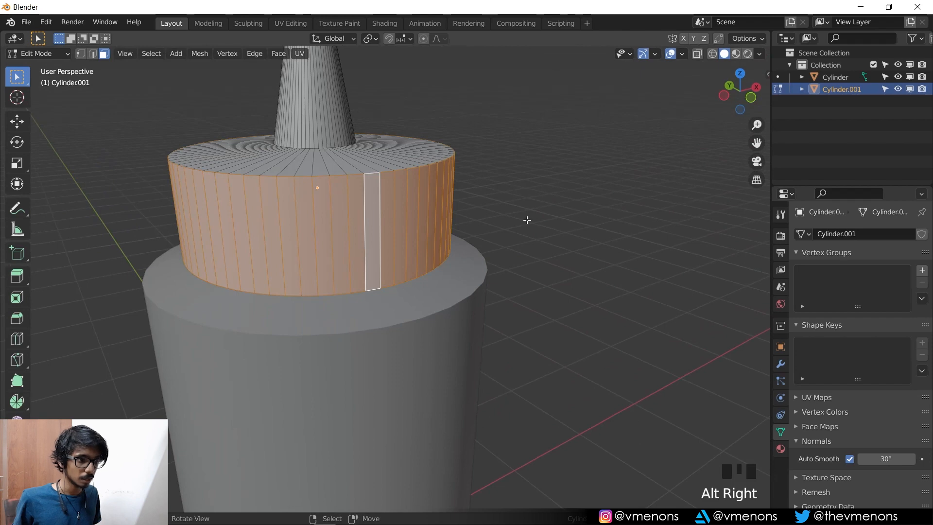
# Step: Inset the cap's side faces individually by about 0.028 m and scale the inset faces down slightly along Z
pyautogui.keyDown('shift'); pyautogui.moveTo(527, 220); pyautogui.dragTo(544, 205, button='middle'); pyautogui.keyUp('shift')
pyautogui.scroll(1, 577, 139)
pyautogui.press('i')
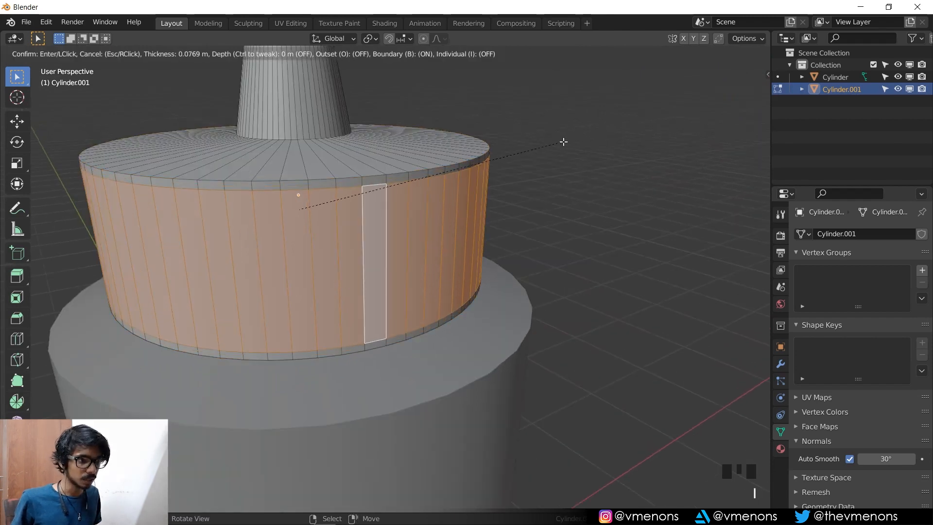
pyautogui.press('i')
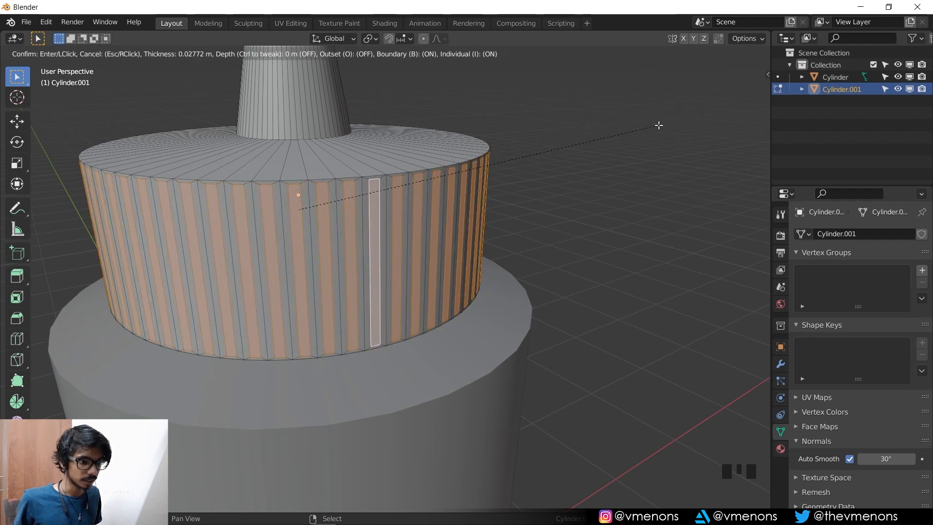
pyautogui.click(659, 125)
pyautogui.press('s')
pyautogui.press('z')
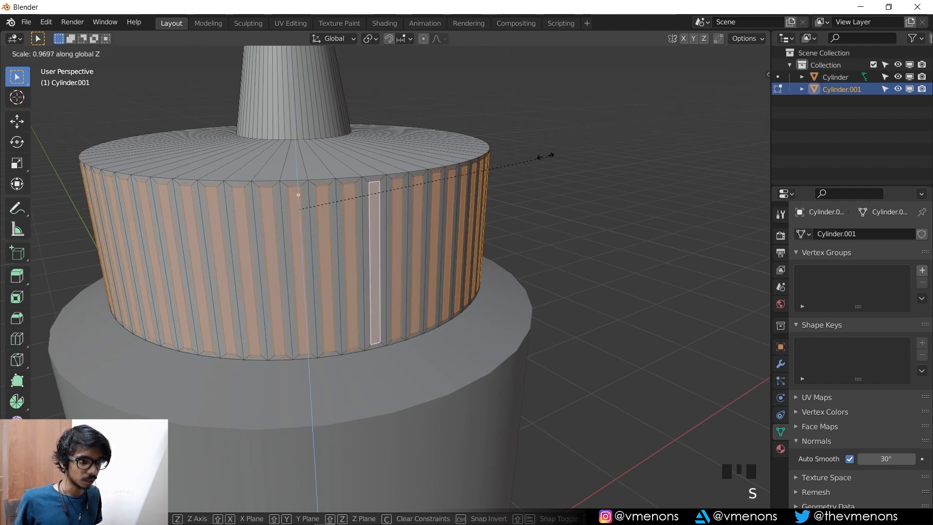
pyautogui.click(398, 177)
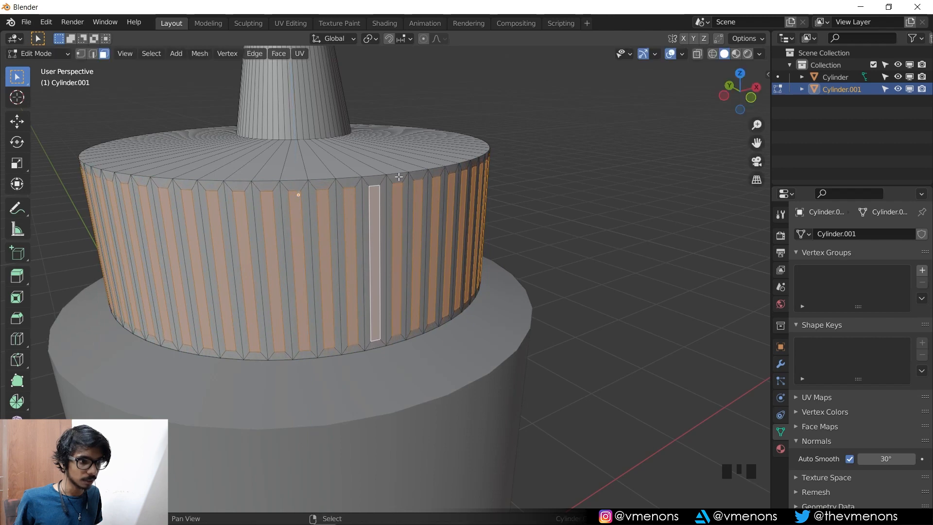
# Step: Extrude the inset side faces of the cap and fatten them outward by about 0.008 m to form grip ridges
pyautogui.press('e')
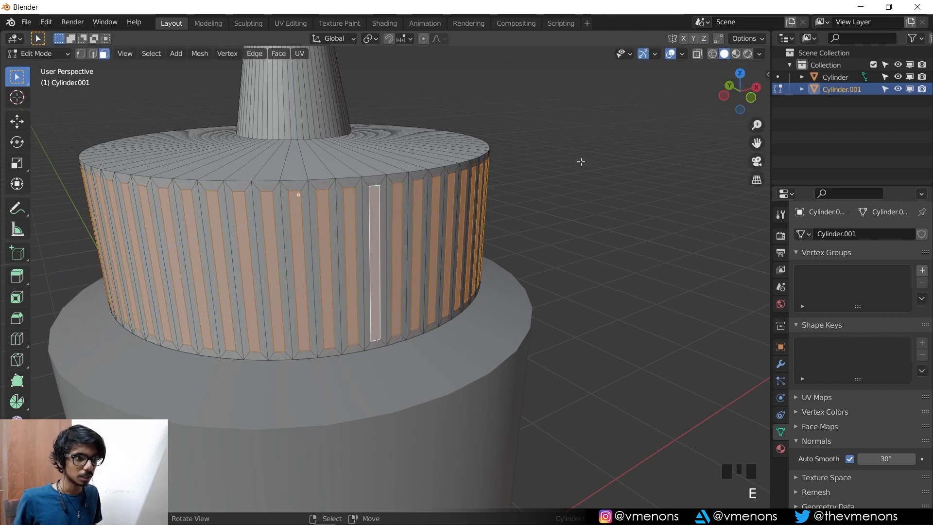
pyautogui.hotkey('alt', 's')
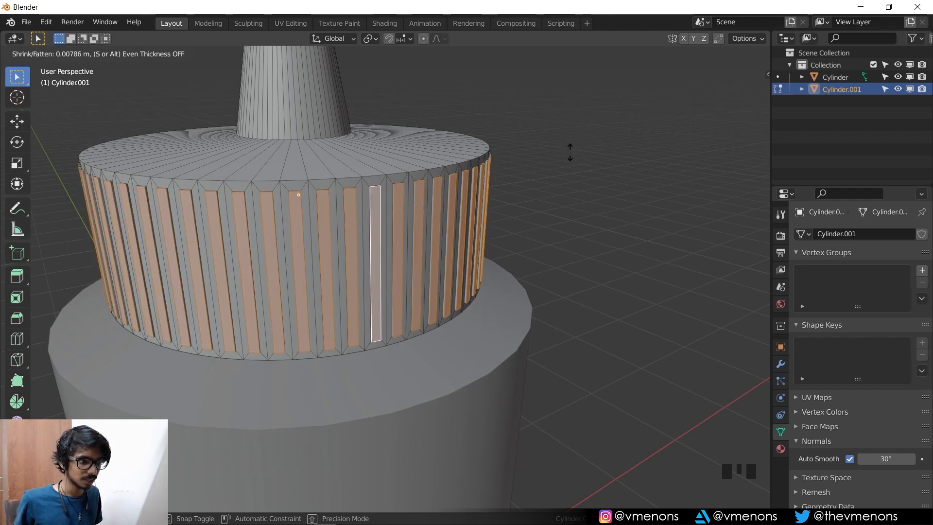
pyautogui.click(569, 152)
pyautogui.press('Tab')
pyautogui.rightClick(570, 152)
# Step: Fatten the cap's grip ridges outward by a further 0.011 m or so and return to Object Mode
pyautogui.moveTo(528, 179); pyautogui.dragTo(505, 174, button='middle')
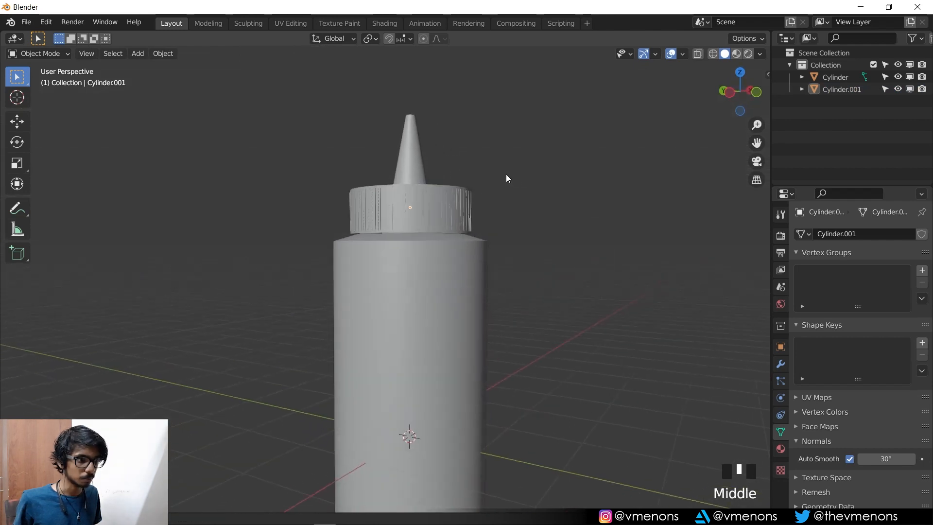
pyautogui.press('Tab')
pyautogui.scroll(2, 523, 193)
pyautogui.hotkey('alt', 's')
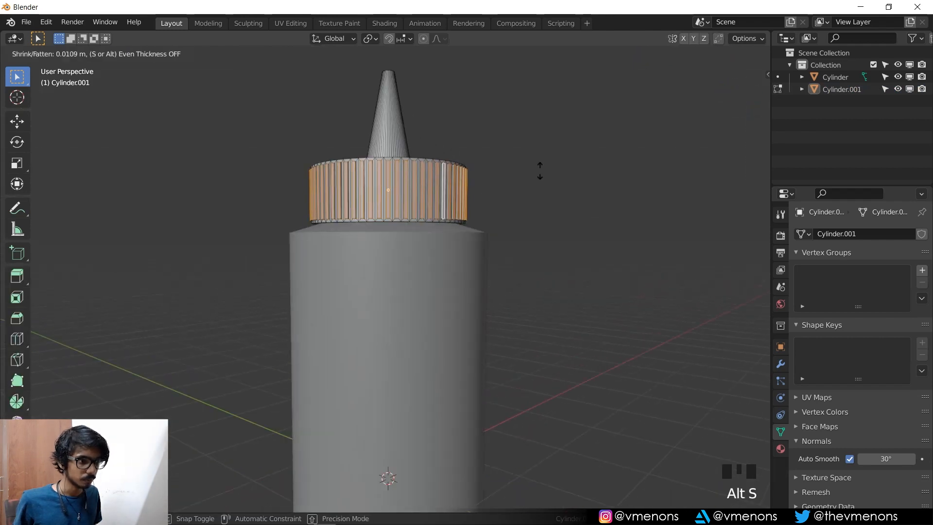
pyautogui.click(540, 173)
pyautogui.press('Tab')
pyautogui.moveTo(540, 173)
pyautogui.mouseDown(button='middle')
pyautogui.moveTo(491, 197)
pyautogui.moveTo(500, 208)
pyautogui.moveTo(558, 197)
pyautogui.moveTo(525, 170)
pyautogui.mouseUp(button='middle')
pyautogui.press('Tab')
pyautogui.scroll(4, 512, 200)
pyautogui.scroll(-1, 486, 209)
pyautogui.press('Tab')
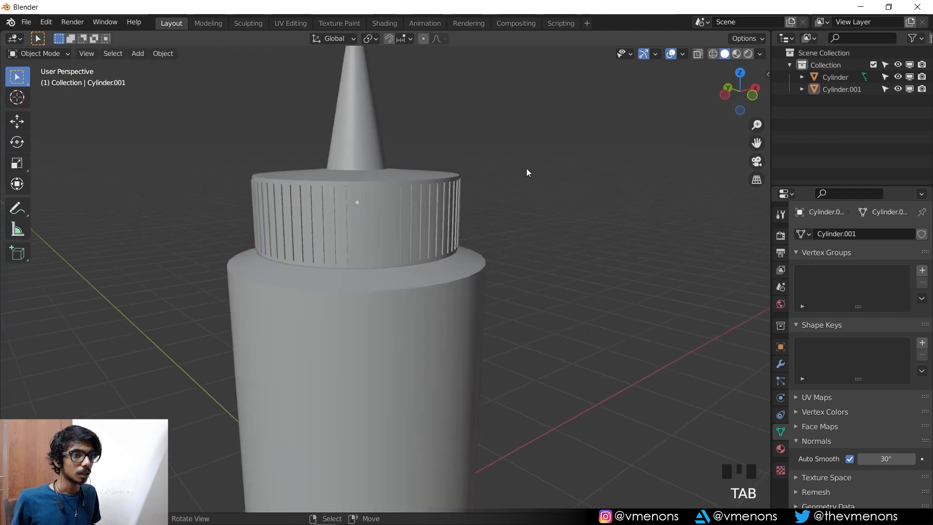
# Step: Add a level 2 Subdivision Surface modifier to the bottle and show its modifier settings
pyautogui.scroll(-3, 505, 225)
pyautogui.keyDown('shift'); pyautogui.moveTo(483, 208); pyautogui.dragTo(488, 173, button='middle'); pyautogui.keyUp('shift')
pyautogui.rightClick(406, 201)
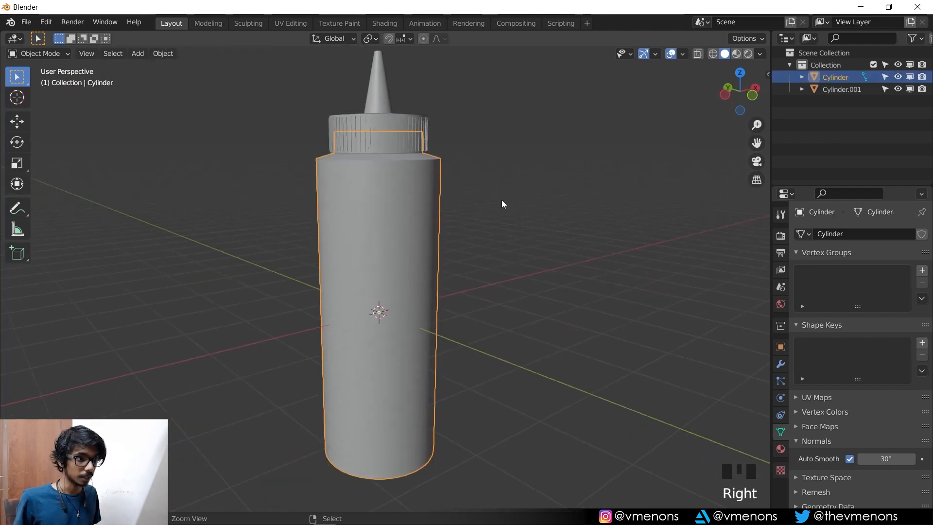
pyautogui.hotkey('ctrl', '2')
pyautogui.press('KP_1')
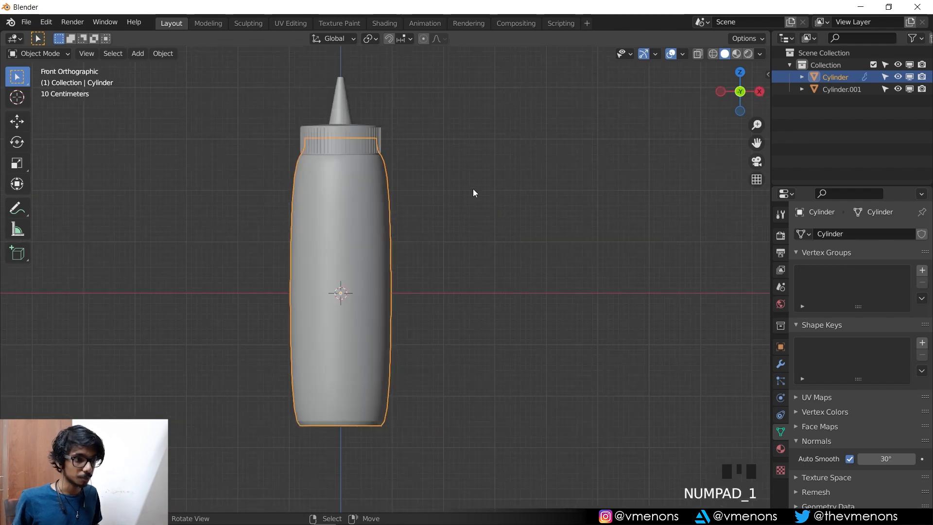
pyautogui.click(780, 364)
pyautogui.click(823, 232)
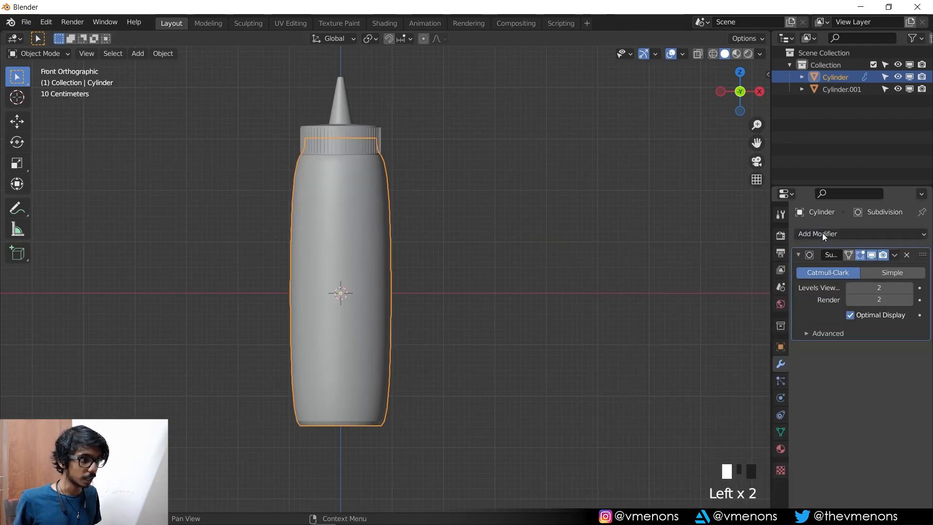
# Step: Enter Edit Mode on the bottle with edge selection and turn off the subdivision's Edit Mode display
pyautogui.scroll(2, 453, 223)
pyautogui.keyDown('shift'); pyautogui.moveTo(453, 222); pyautogui.dragTo(433, 218, button='middle'); pyautogui.keyUp('shift')
pyautogui.press('Tab')
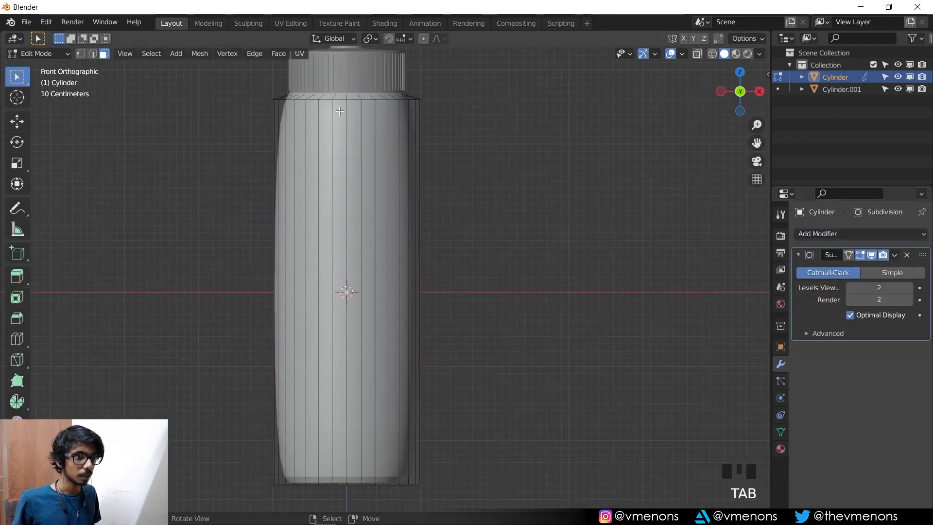
pyautogui.press('2')
pyautogui.click(860, 255)
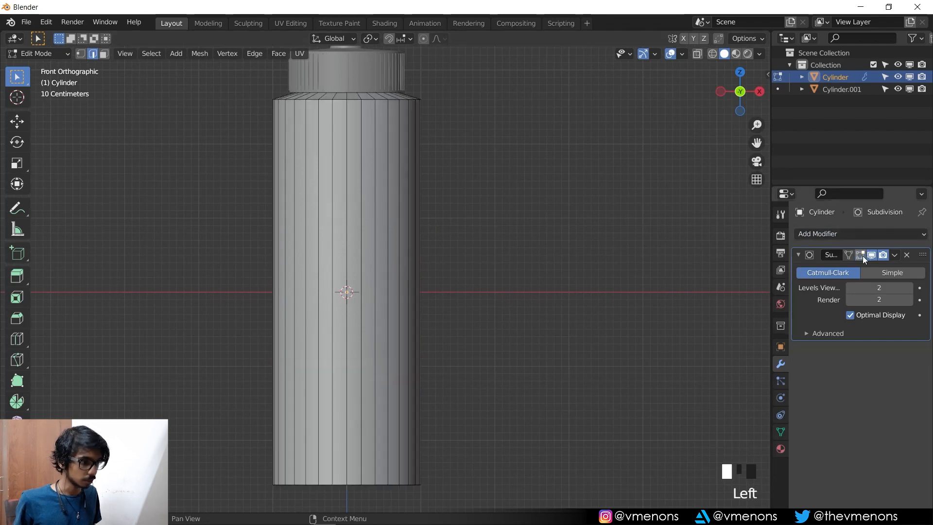
# Step: Isolate the bottle in Local View and select the edge loops at the shoulder's outer edge, bottom rim and base recess
pyautogui.moveTo(288, 137); pyautogui.dragTo(286, 169, button='middle')
pyautogui.scroll(3, 413, 167)
pyautogui.keyDown('shift'); pyautogui.moveTo(412, 167); pyautogui.dragTo(381, 250, button='middle'); pyautogui.keyUp('shift')
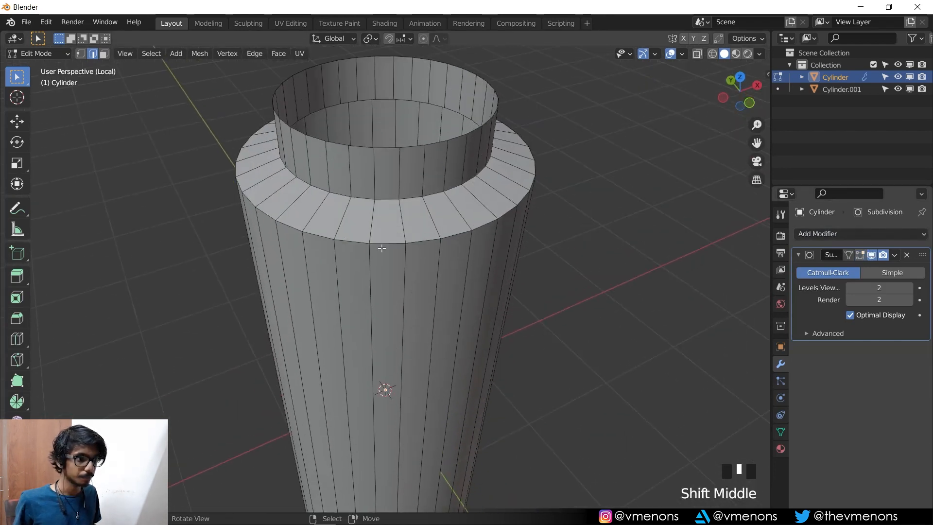
pyautogui.keyDown('alt'); pyautogui.rightClick(381, 251); pyautogui.keyUp('alt')
pyautogui.scroll(-2, 461, 296)
pyautogui.moveTo(461, 295); pyautogui.dragTo(349, 200, button='middle')
pyautogui.keyDown('alt'); pyautogui.keyDown('shift'); pyautogui.rightClick(342, 249); pyautogui.keyUp('shift'); pyautogui.keyUp('alt')
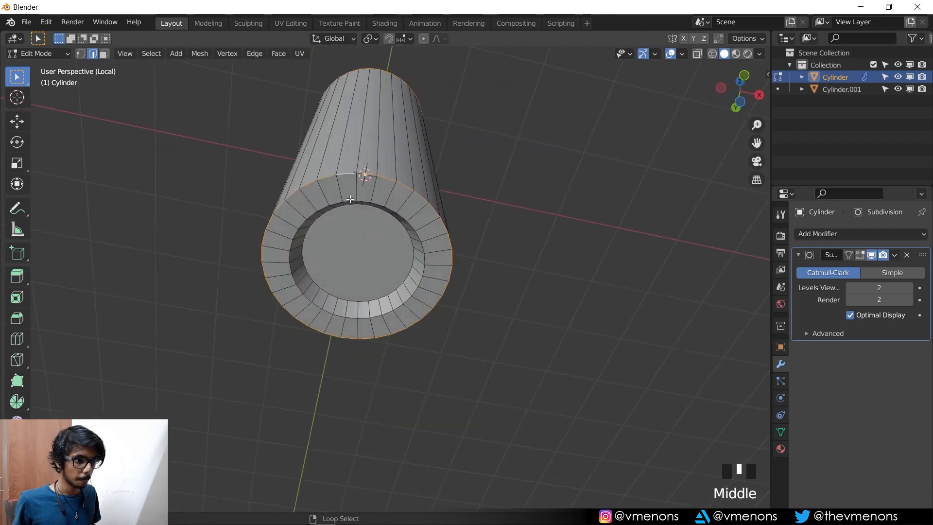
pyautogui.keyDown('alt'); pyautogui.keyDown('shift'); pyautogui.rightClick(349, 200); pyautogui.keyUp('shift'); pyautogui.keyUp('alt')
pyautogui.keyDown('alt'); pyautogui.keyDown('shift'); pyautogui.rightClick(345, 215); pyautogui.keyUp('shift'); pyautogui.keyUp('alt')
# Step: Add the edge loop where the neck meets the shoulder to the selection
pyautogui.moveTo(391, 170); pyautogui.dragTo(388, 310, button='middle')
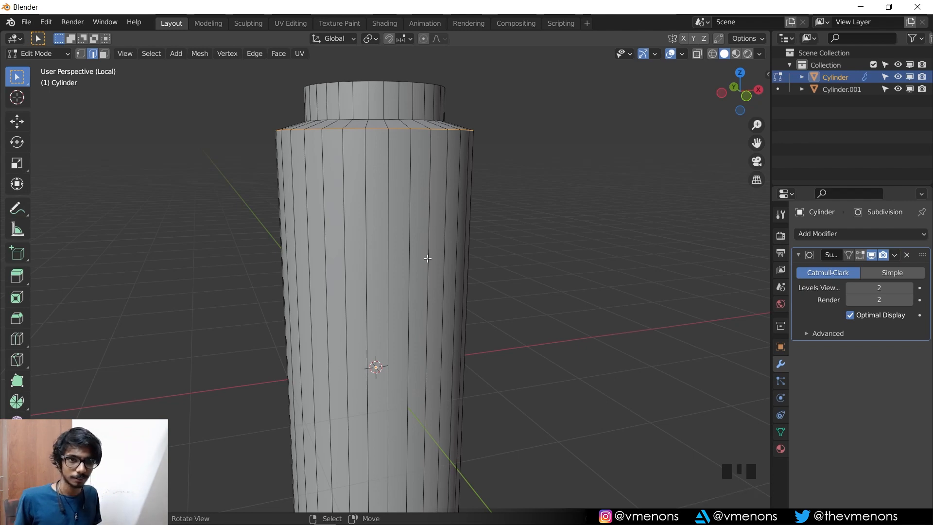
pyautogui.moveTo(427, 258); pyautogui.dragTo(430, 246, button='middle')
pyautogui.scroll(3, 379, 214)
pyautogui.keyDown('alt'); pyautogui.keyDown('shift'); pyautogui.rightClick(380, 212); pyautogui.keyUp('shift'); pyautogui.keyUp('alt')
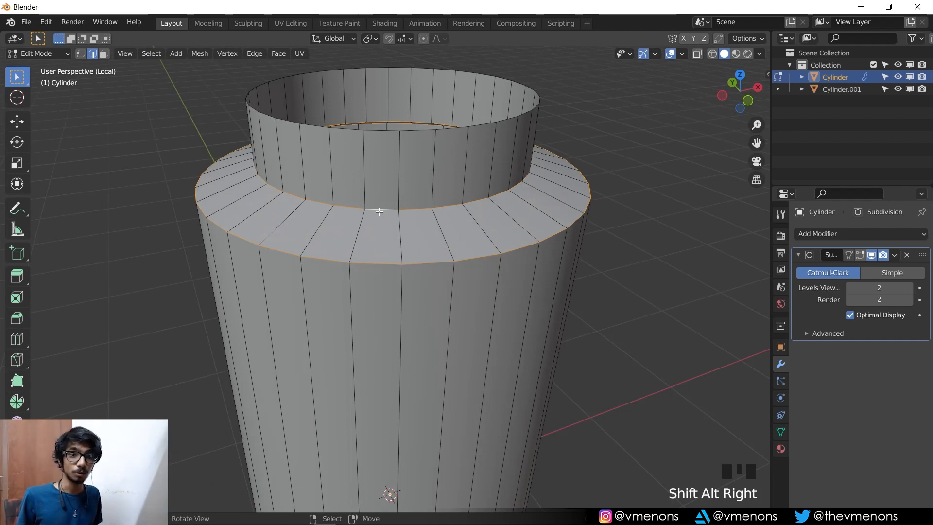
# Step: Apply the bottle's scale in Object Mode and return to Edit Mode
pyautogui.press('Tab')
pyautogui.hotkey('ctrl', 'a')
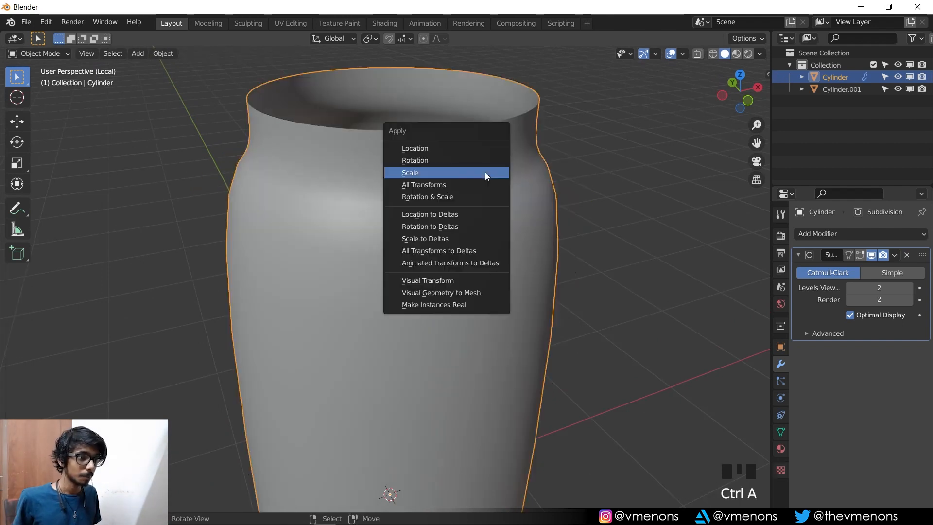
pyautogui.click(485, 172)
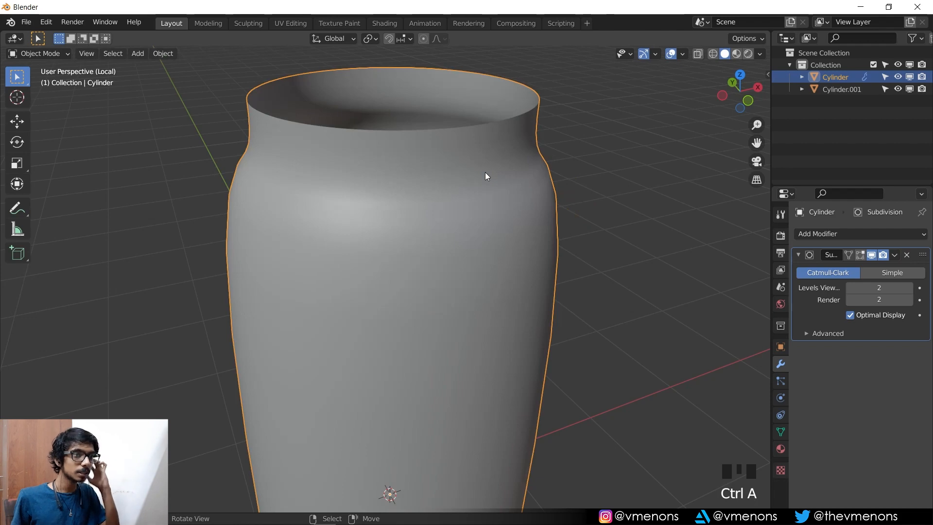
pyautogui.press('Tab')
# Step: Restore the subdivision's Edit Mode display and bevel the selected edge loops by about 0.059 m with 2 segments
pyautogui.keyDown('shift'); pyautogui.moveTo(485, 172); pyautogui.dragTo(432, 183, button='middle'); pyautogui.keyUp('shift')
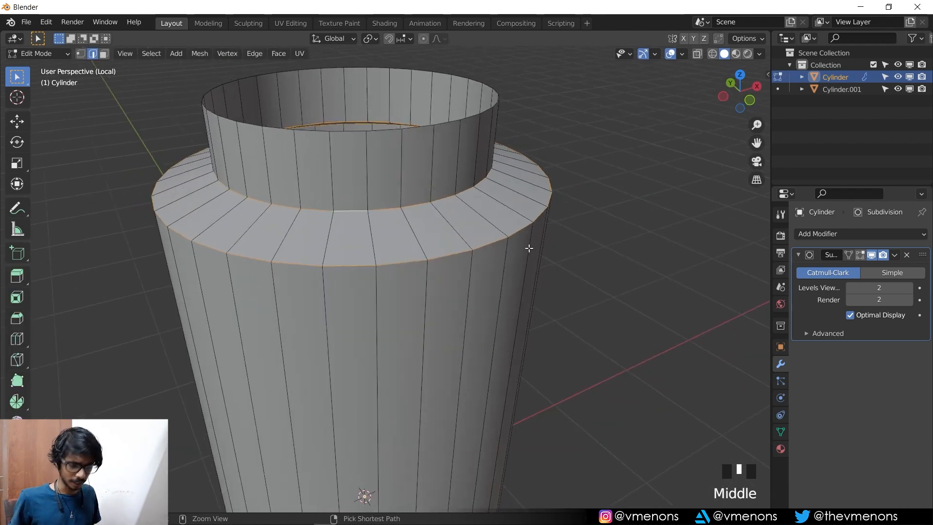
pyautogui.click(861, 255)
pyautogui.hotkey('ctrl', 'b')
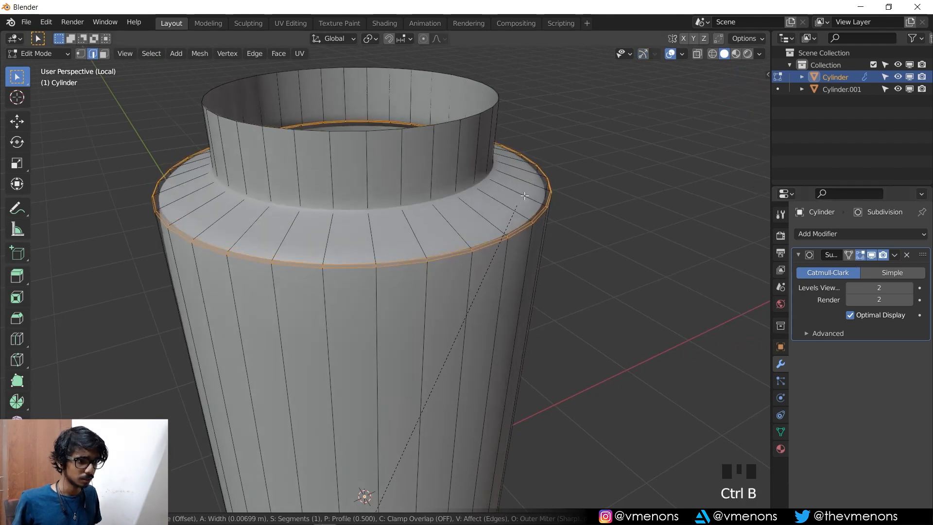
pyautogui.scroll(1, 545, 167)
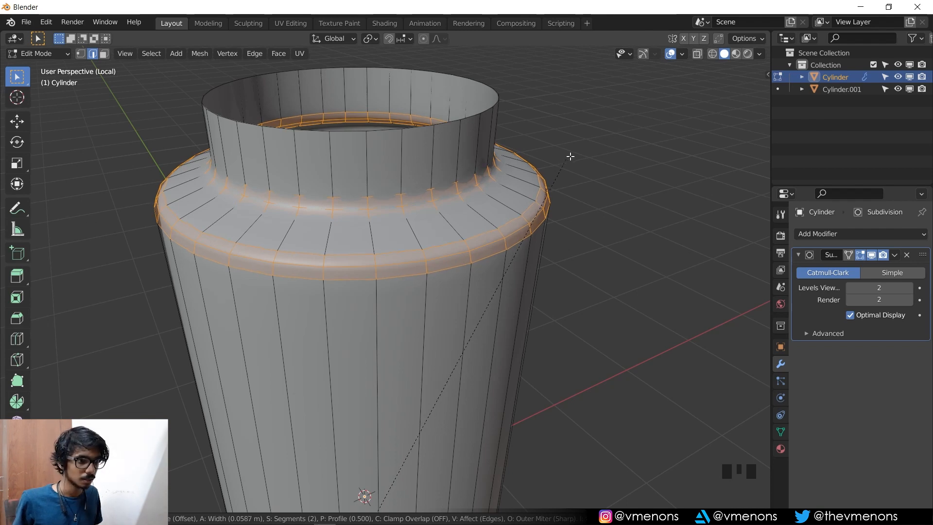
pyautogui.click(566, 157)
pyautogui.press('Tab')
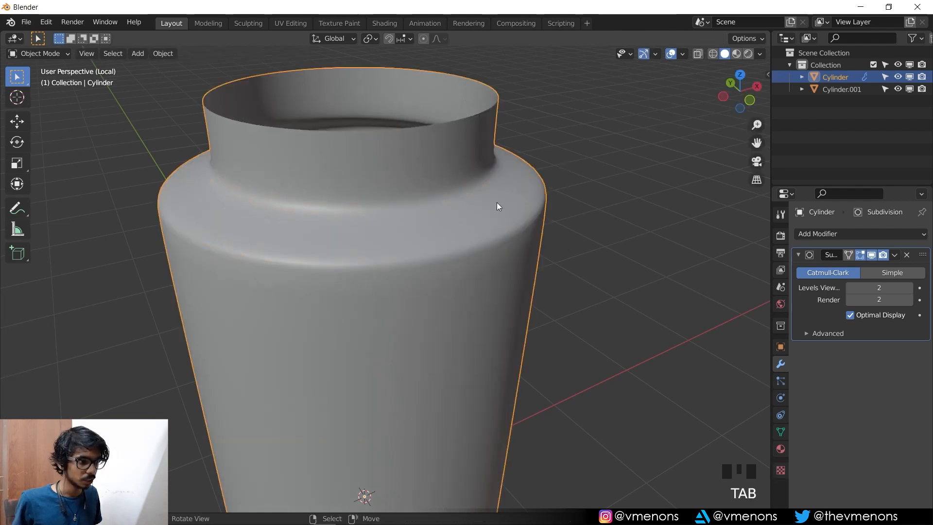
# Step: Leave Local View to bring back the cap and deselect the bottle
pyautogui.scroll(-5, 542, 230)
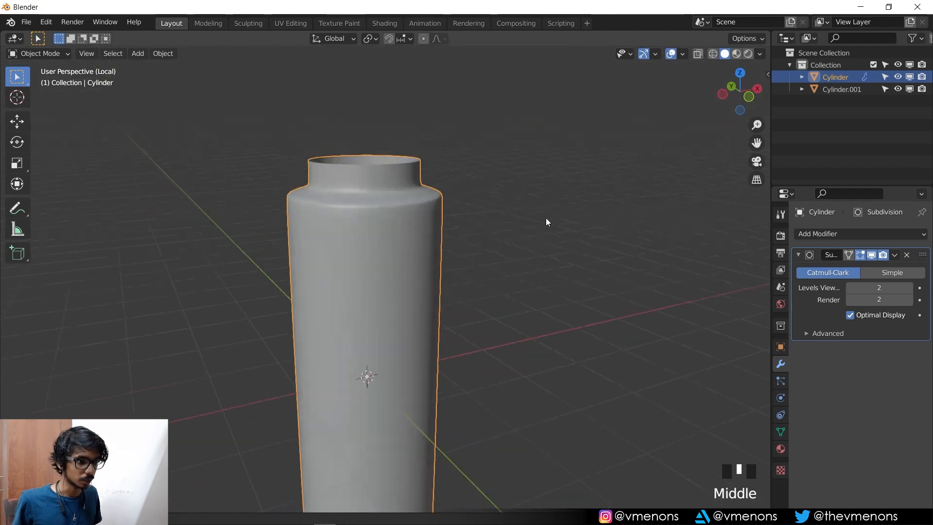
pyautogui.moveTo(546, 214); pyautogui.dragTo(547, 246, button='middle')
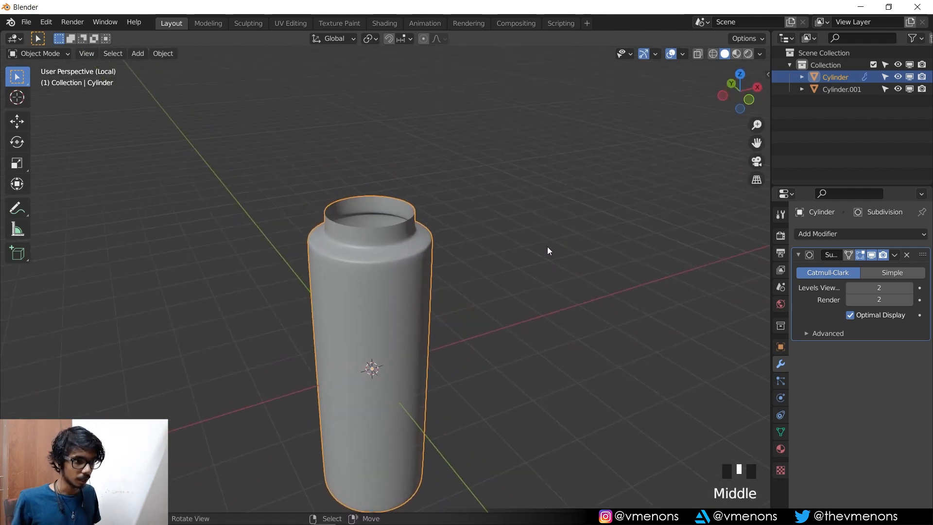
pyautogui.press('KP_Divide')
pyautogui.keyDown('shift'); pyautogui.moveTo(567, 216); pyautogui.dragTo(535, 344, button='middle'); pyautogui.keyUp('shift')
pyautogui.rightClick(472, 188)
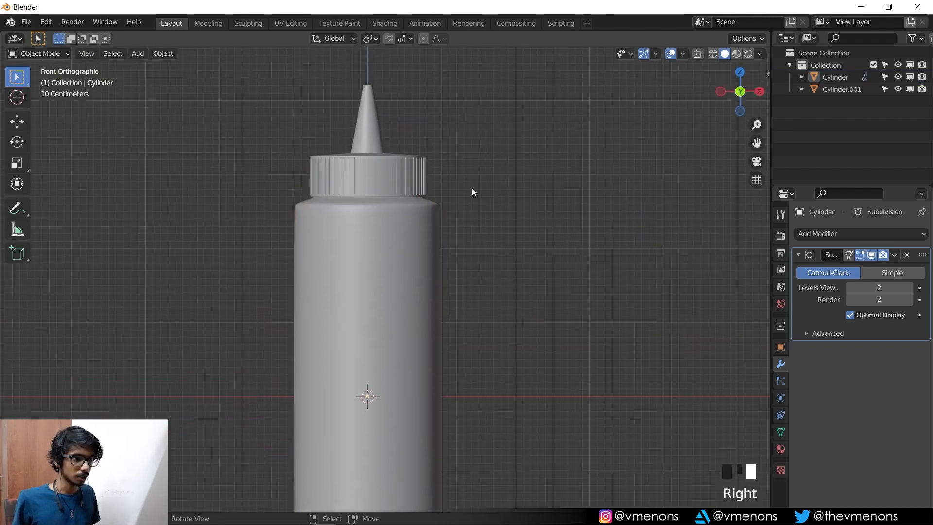
# Step: Add a level 2 Subdivision Surface modifier to the cap and apply its scale
pyautogui.rightClick(398, 165)
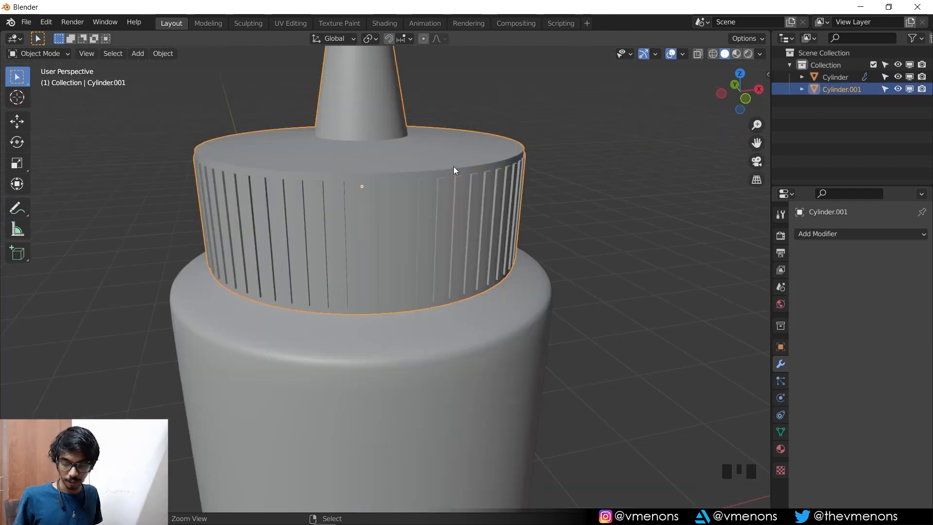
pyautogui.hotkey('ctrl', '2')
pyautogui.scroll(-2, 413, 254)
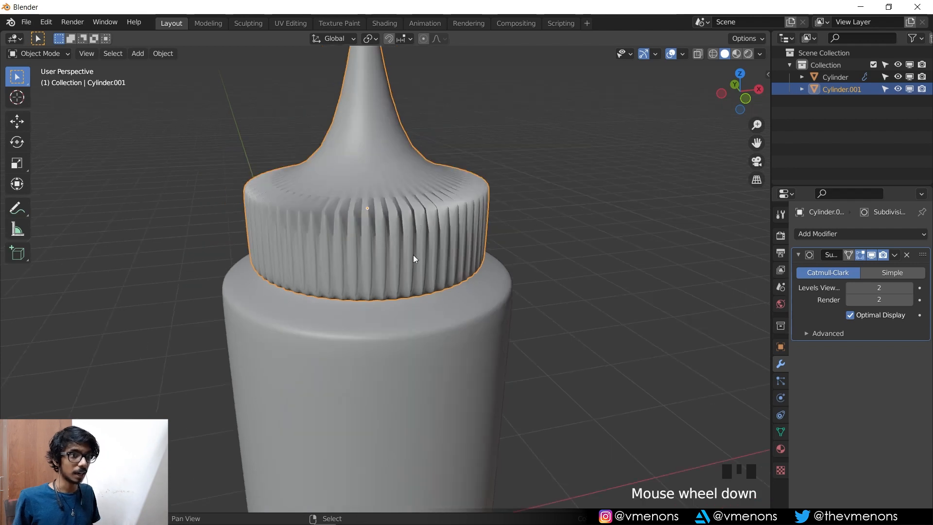
pyautogui.keyDown('shift'); pyautogui.moveTo(413, 255); pyautogui.dragTo(422, 272, button='middle'); pyautogui.keyUp('shift')
pyautogui.hotkey('ctrl', 'a')
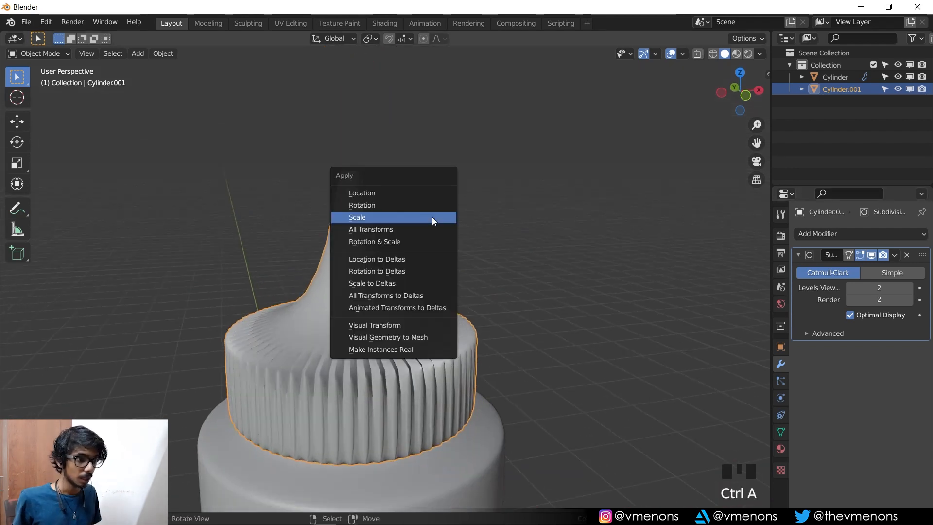
pyautogui.click(432, 217)
pyautogui.moveTo(472, 220); pyautogui.dragTo(470, 203, button='middle')
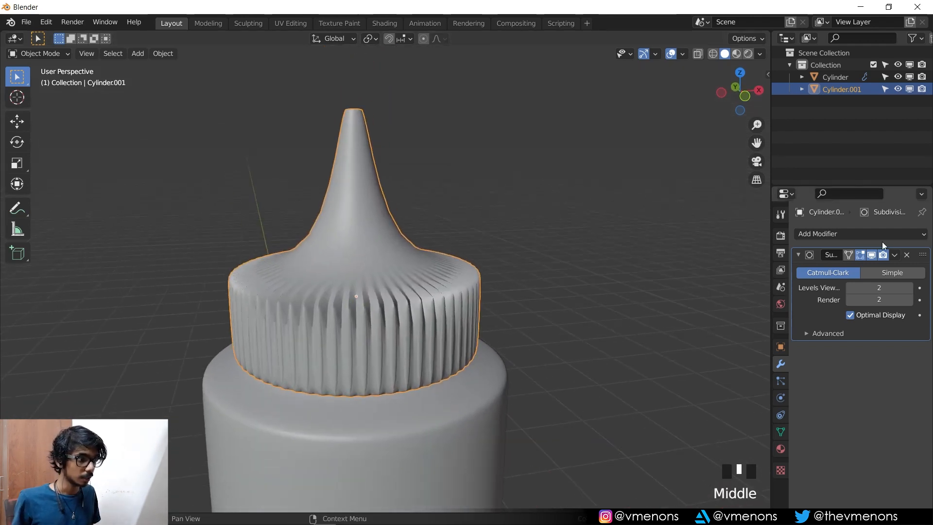
# Step: Enter Edit Mode on the cap in edge selection and try to loop-select its top outer rim
pyautogui.press('Tab')
pyautogui.scroll(3, 354, 314)
pyautogui.press('2')
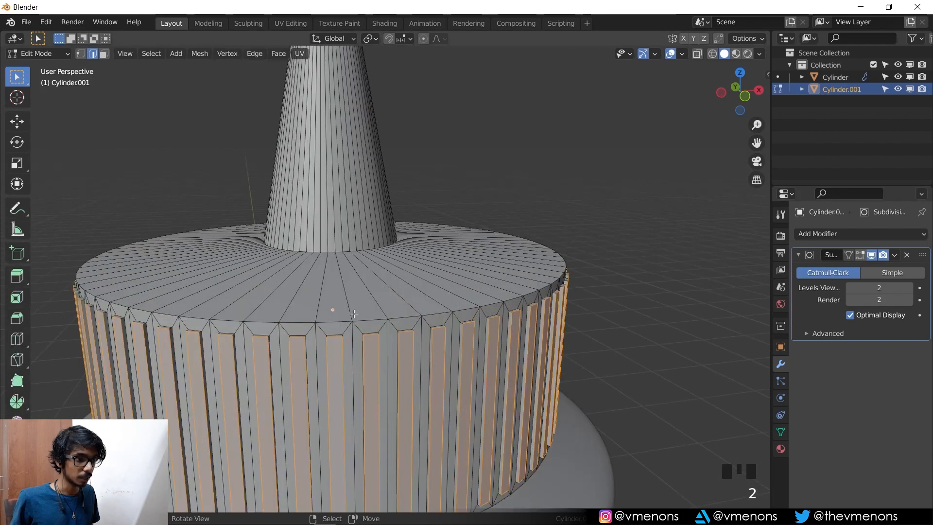
pyautogui.rightClick(350, 312)
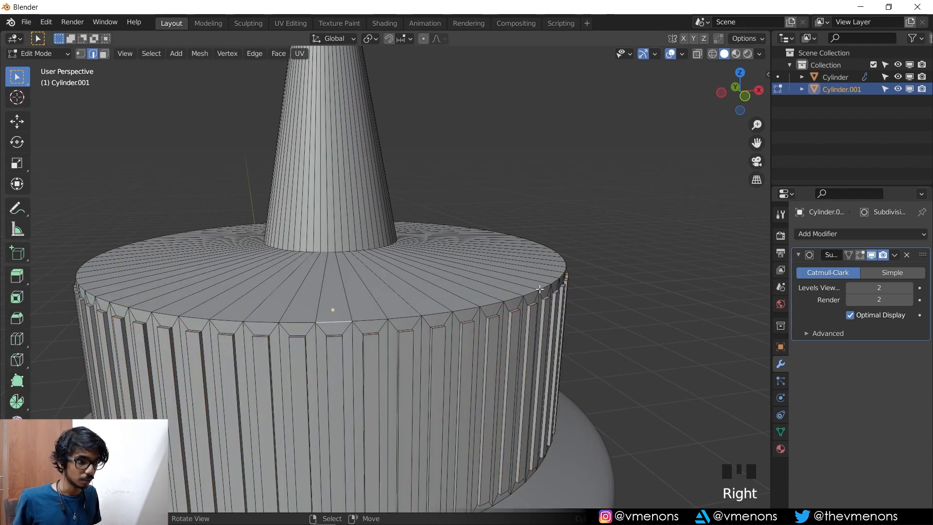
pyautogui.moveTo(539, 288); pyautogui.dragTo(378, 294, button='middle')
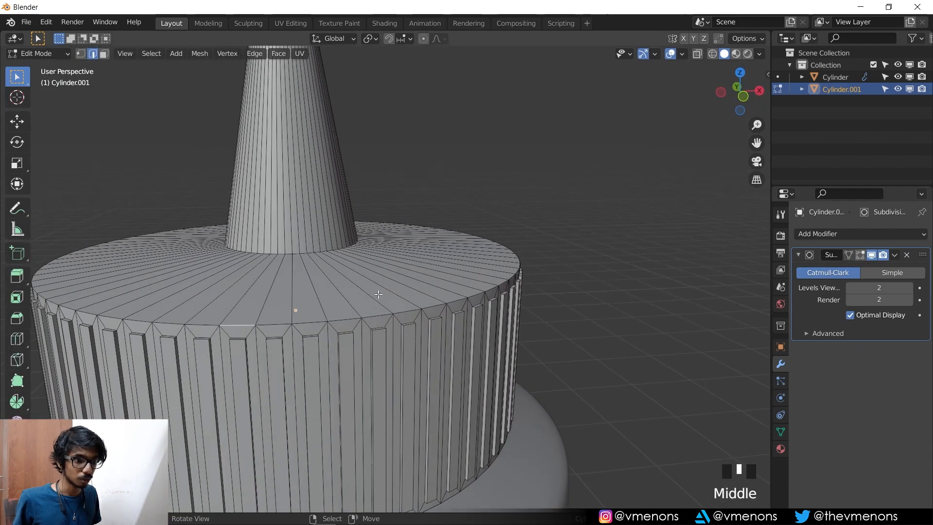
pyautogui.keyDown('alt'); pyautogui.rightClick(293, 315); pyautogui.keyUp('alt')
pyautogui.keyDown('alt'); pyautogui.rightClick(311, 316); pyautogui.keyUp('alt')
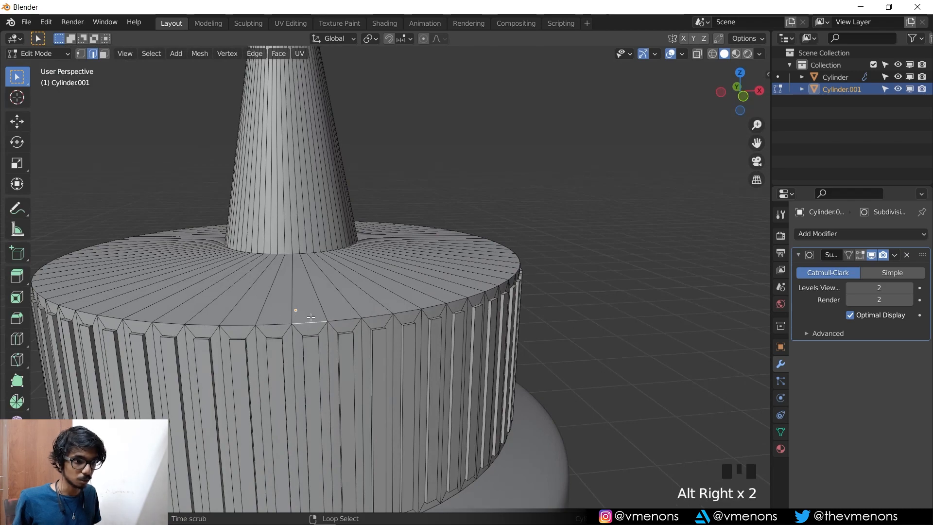
# Step: Examine the cap's top outer rim up close and select one of its edges as the start of a path selection
pyautogui.press('KP_Decimal')
pyautogui.scroll(-5, 299, 297)
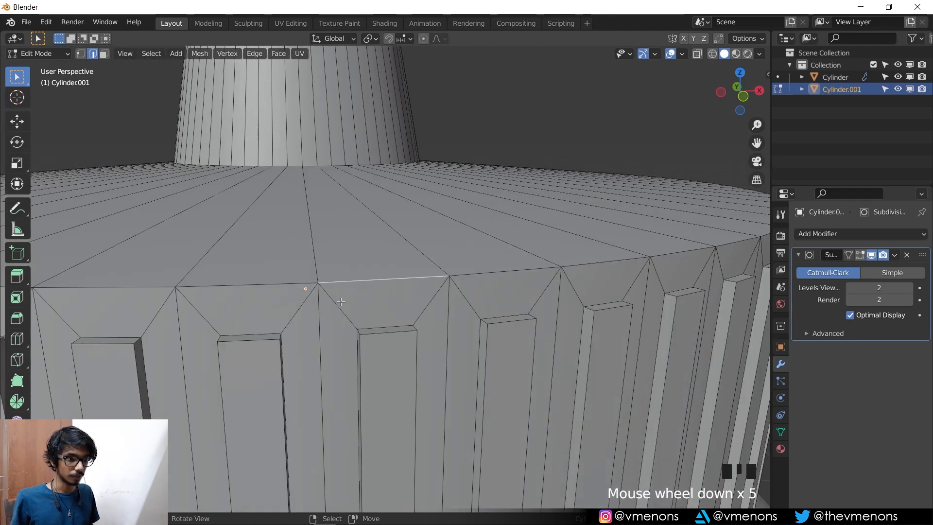
pyautogui.moveTo(300, 297); pyautogui.dragTo(388, 290, button='middle')
pyautogui.scroll(-2, 340, 311)
pyautogui.scroll(1, 391, 276)
pyautogui.scroll(9, 392, 276)
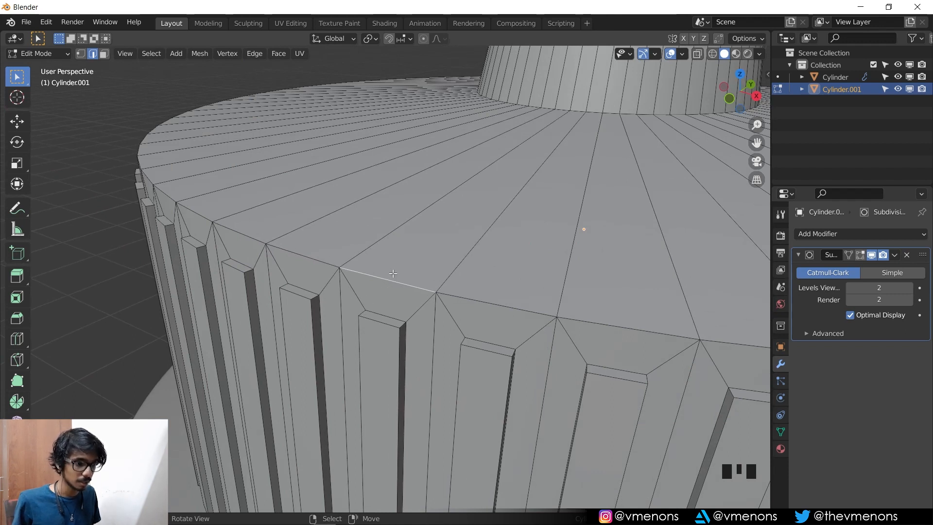
pyautogui.scroll(-2, 393, 273)
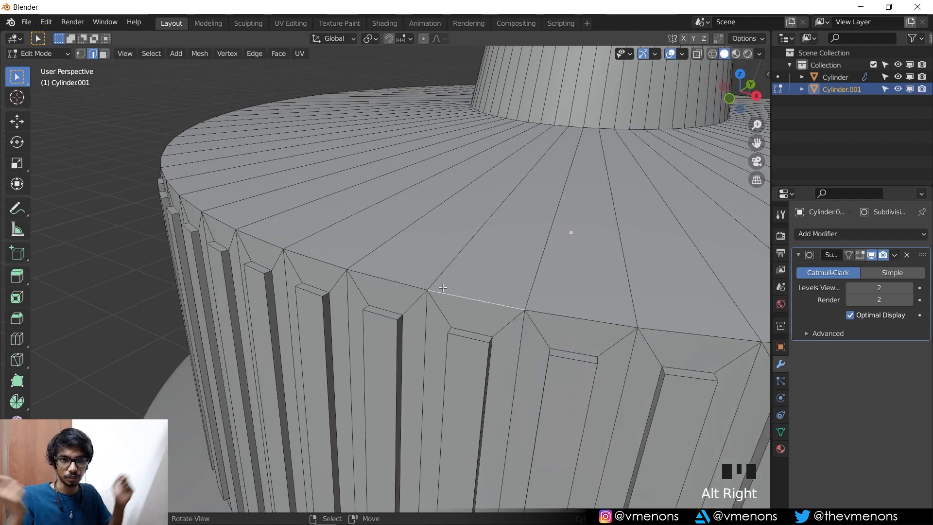
pyautogui.rightClick(403, 275)
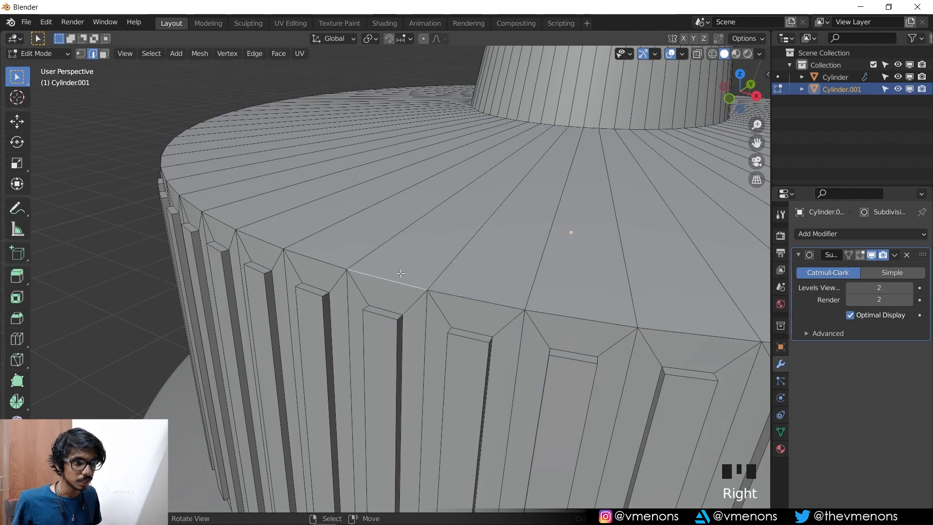
# Step: Extend the selection around the cap's entire top outer rim with successive shortest paths
pyautogui.scroll(-6, 598, 303)
pyautogui.moveTo(529, 323); pyautogui.dragTo(365, 221, button='middle')
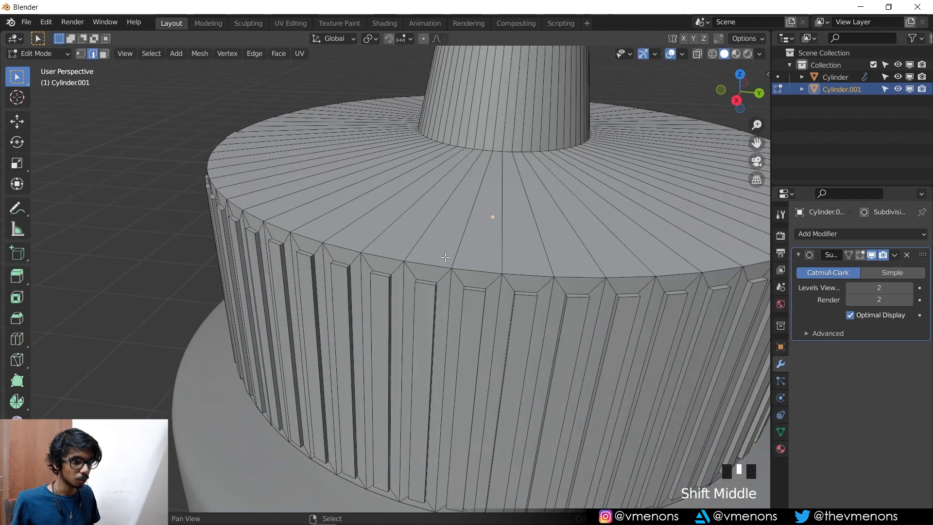
pyautogui.moveTo(484, 263); pyautogui.dragTo(506, 260, button='middle')
pyautogui.keyDown('ctrl'); pyautogui.rightClick(411, 242); pyautogui.keyUp('ctrl')
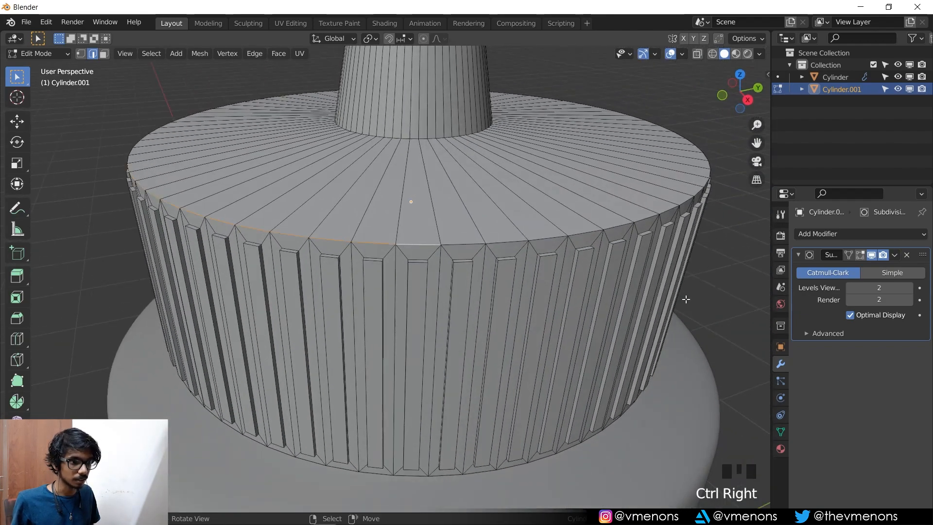
pyautogui.moveTo(412, 241); pyautogui.dragTo(472, 299, button='middle')
pyautogui.keyDown('ctrl'); pyautogui.rightClick(394, 266); pyautogui.keyUp('ctrl')
pyautogui.hotkey('ctrl', 'z')
pyautogui.keyDown('ctrl'); pyautogui.rightClick(400, 273); pyautogui.keyUp('ctrl')
pyautogui.keyDown('ctrl'); pyautogui.rightClick(558, 279); pyautogui.keyUp('ctrl')
pyautogui.hotkey('ctrl', 'z')
pyautogui.keyDown('ctrl'); pyautogui.rightClick(252, 280); pyautogui.keyUp('ctrl')
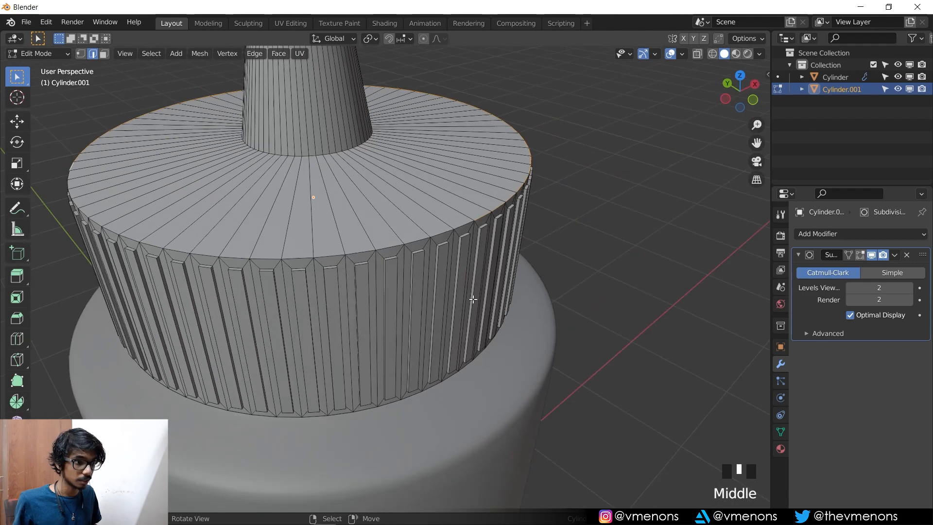
pyautogui.keyDown('ctrl'); pyautogui.rightClick(384, 243); pyautogui.keyUp('ctrl')
pyautogui.moveTo(384, 243); pyautogui.dragTo(498, 225, button='middle')
pyautogui.keyDown('ctrl'); pyautogui.rightClick(343, 235); pyautogui.keyUp('ctrl')
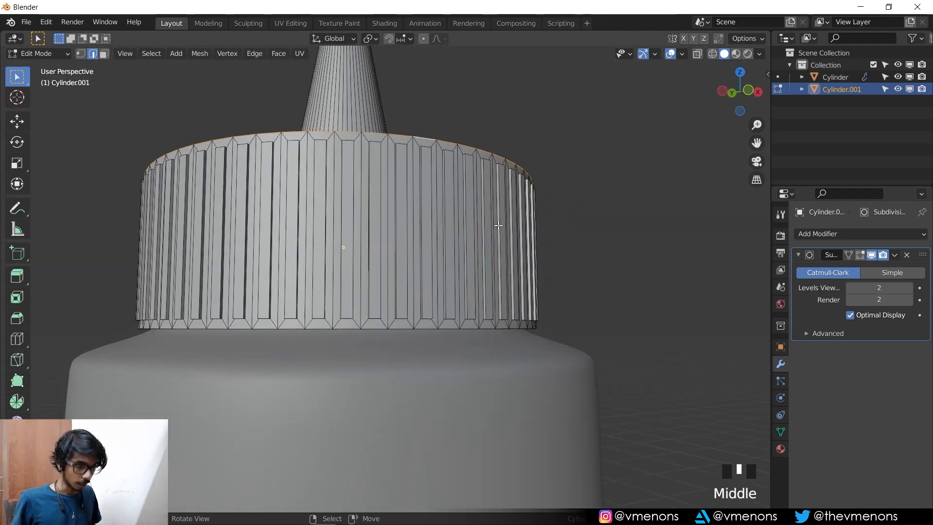
# Step: Isolate the cap in Local View and add its bottom outer rim to the selection with shortest paths
pyautogui.press('KP_Divide')
pyautogui.moveTo(454, 384); pyautogui.dragTo(438, 359, button='middle')
pyautogui.keyDown('shift'); pyautogui.moveTo(438, 360); pyautogui.dragTo(243, 243, button='middle'); pyautogui.keyUp('shift')
pyautogui.scroll(2, 406, 320)
pyautogui.keyDown('shift'); pyautogui.rightClick(344, 306); pyautogui.keyUp('shift')
pyautogui.keyDown('ctrl'); pyautogui.rightClick(515, 222); pyautogui.keyUp('ctrl')
pyautogui.moveTo(515, 222); pyautogui.dragTo(388, 311, button='middle')
pyautogui.keyDown('ctrl'); pyautogui.rightClick(459, 321); pyautogui.keyUp('ctrl')
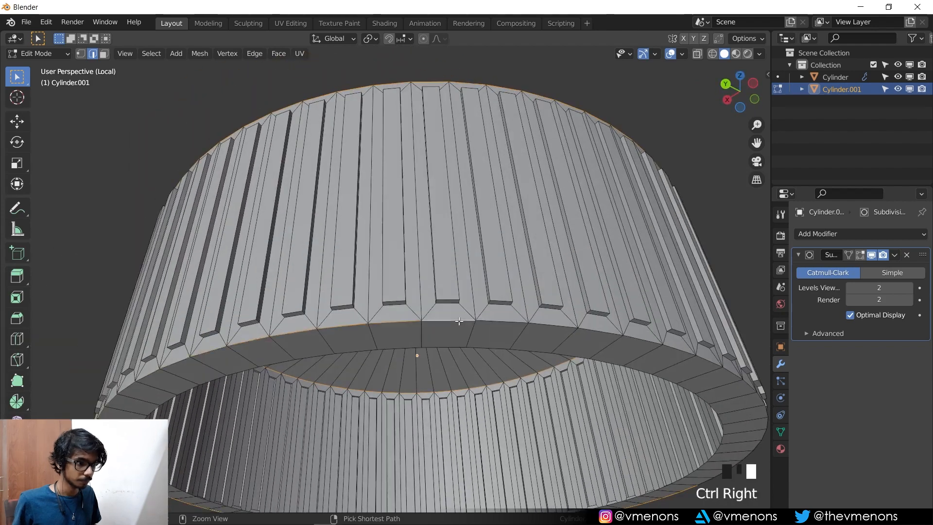
# Step: Add the edge loop at the base of the nozzle to the selection
pyautogui.moveTo(458, 320); pyautogui.dragTo(408, 287, button='middle')
pyautogui.scroll(2, 398, 277)
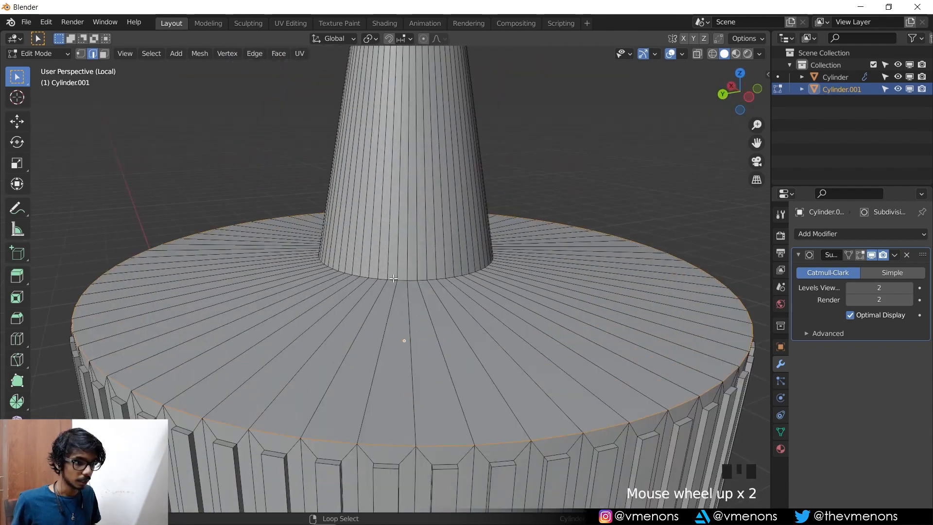
pyautogui.keyDown('alt'); pyautogui.keyDown('shift'); pyautogui.rightClick(393, 278); pyautogui.keyUp('shift'); pyautogui.keyUp('alt')
# Step: Add the outer and inner edge loops of the nozzle's tip to the selection
pyautogui.keyDown('shift'); pyautogui.moveTo(475, 203); pyautogui.dragTo(377, 291, button='middle'); pyautogui.keyUp('shift')
pyautogui.scroll(3, 400, 204)
pyautogui.keyDown('alt'); pyautogui.keyDown('shift'); pyautogui.rightClick(379, 278); pyautogui.keyUp('shift'); pyautogui.keyUp('alt')
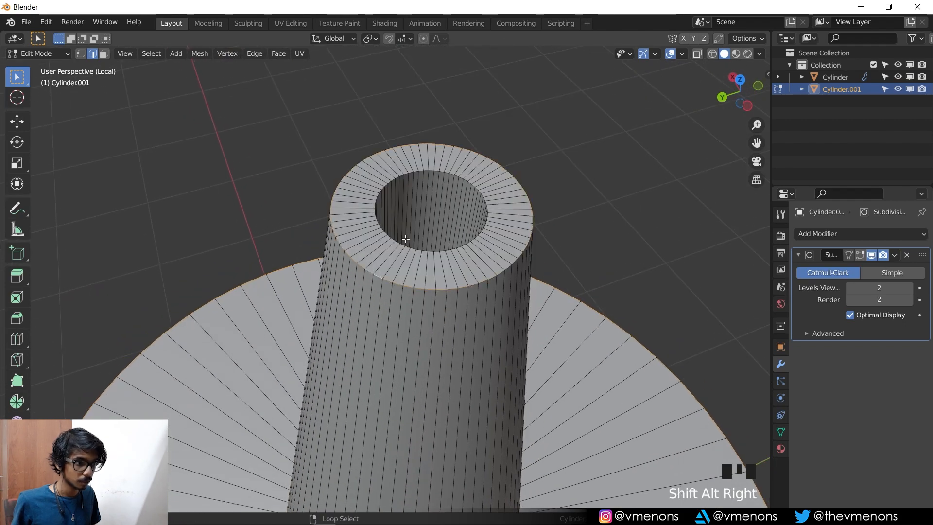
pyautogui.keyDown('alt'); pyautogui.keyDown('shift'); pyautogui.rightClick(398, 244); pyautogui.keyUp('shift'); pyautogui.keyUp('alt')
pyautogui.hotkey('ctrl', 'z')
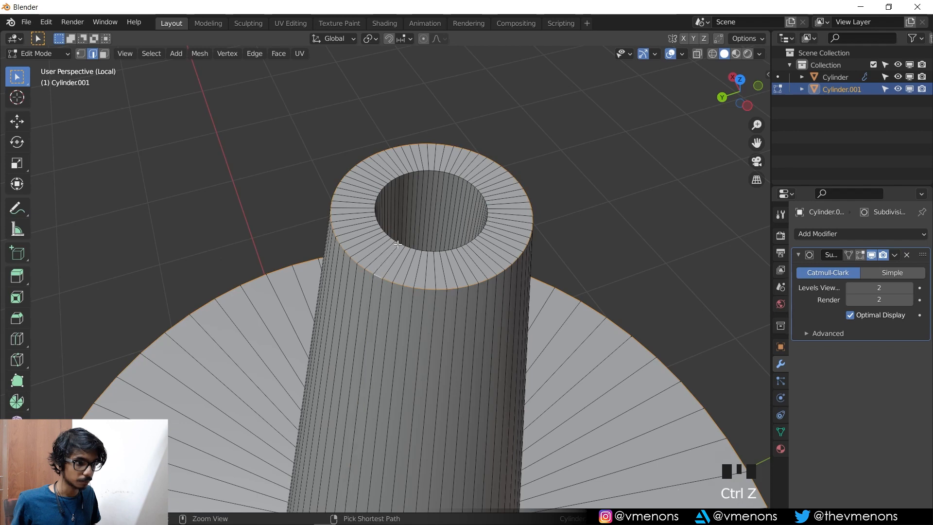
pyautogui.keyDown('alt'); pyautogui.keyDown('shift'); pyautogui.rightClick(398, 243); pyautogui.keyUp('shift'); pyautogui.keyUp('alt')
pyautogui.scroll(-4, 397, 243)
pyautogui.keyDown('shift'); pyautogui.moveTo(397, 243); pyautogui.dragTo(369, 58, button='middle'); pyautogui.keyUp('shift')
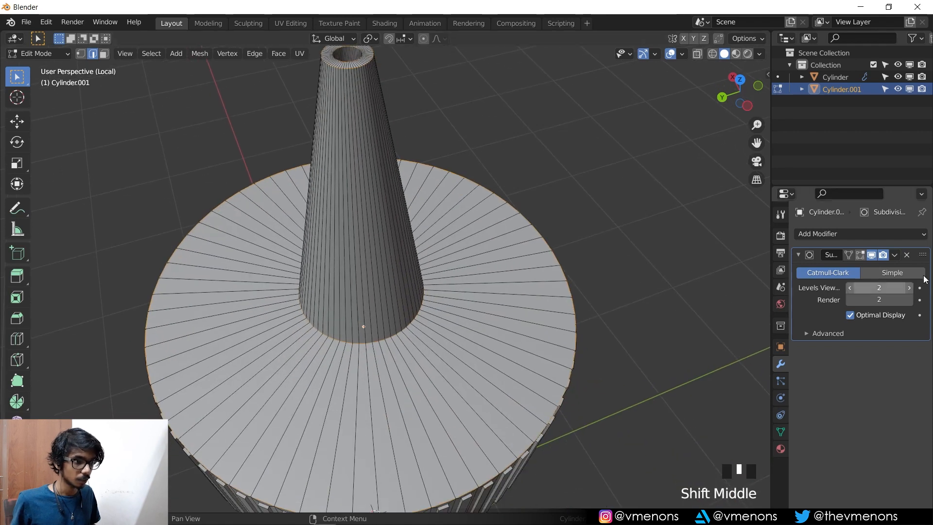
# Step: Show the cap's subdivision in Edit Mode and try bevelling all selected loops by about 0.0167 m with 2 segments
pyautogui.click(860, 255)
pyautogui.keyDown('shift'); pyautogui.moveTo(577, 180); pyautogui.dragTo(499, 128, button='middle'); pyautogui.keyUp('shift')
pyautogui.hotkey('ctrl', 'b')
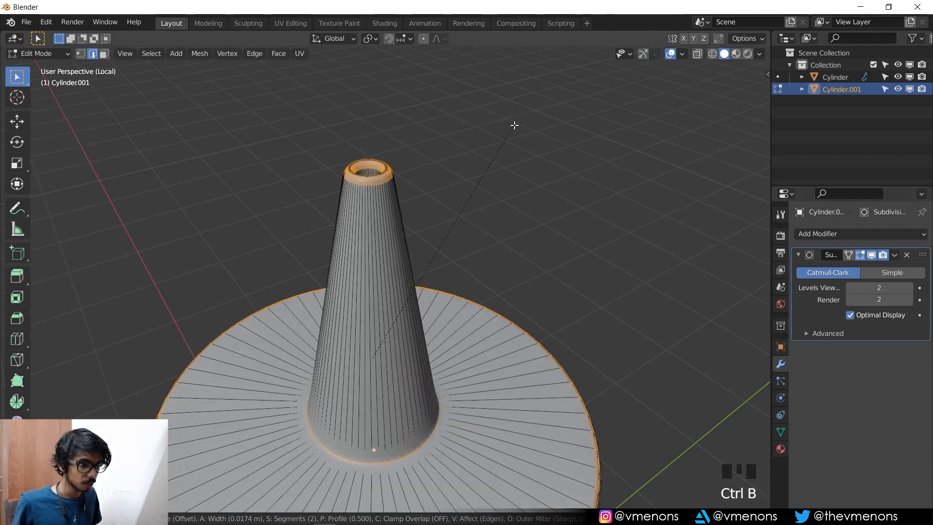
pyautogui.click(582, 206)
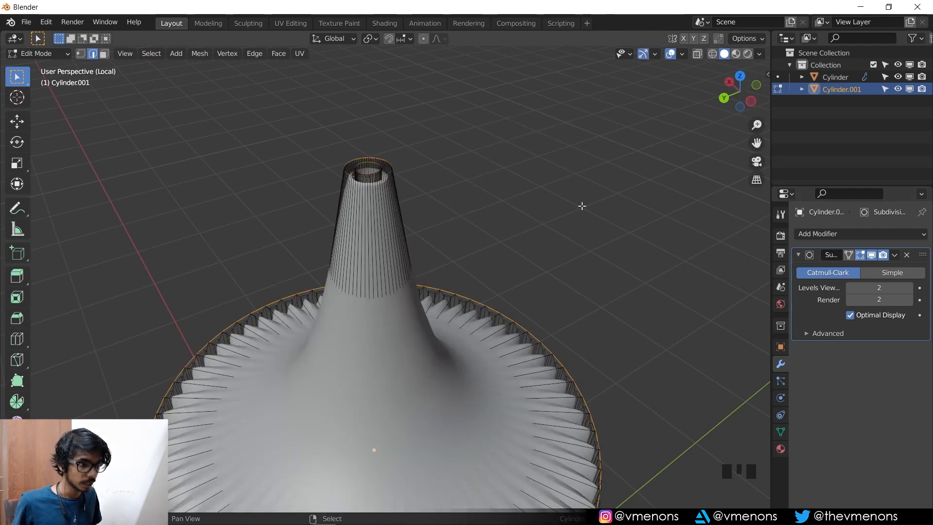
pyautogui.keyDown('shift'); pyautogui.moveTo(530, 433); pyautogui.dragTo(510, 251, button='middle'); pyautogui.keyUp('shift')
pyautogui.scroll(2, 509, 251)
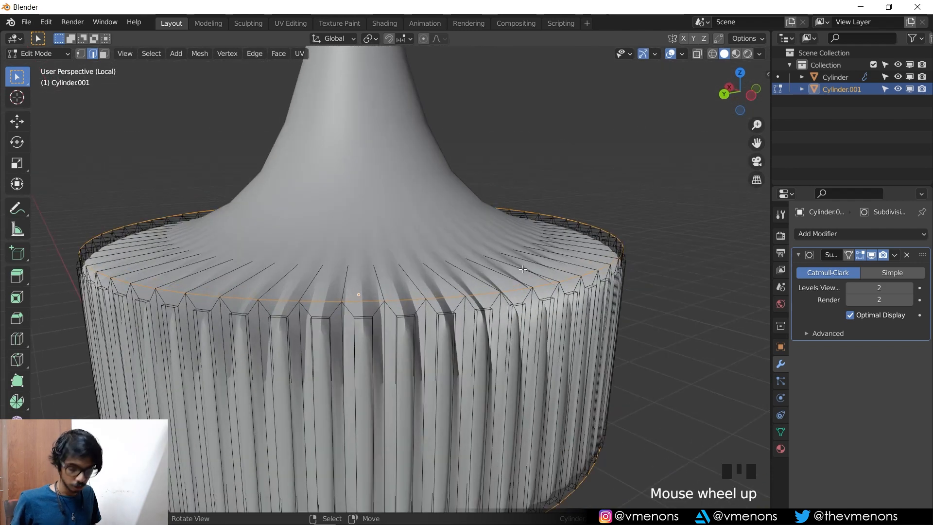
pyautogui.hotkey('ctrl', 'b')
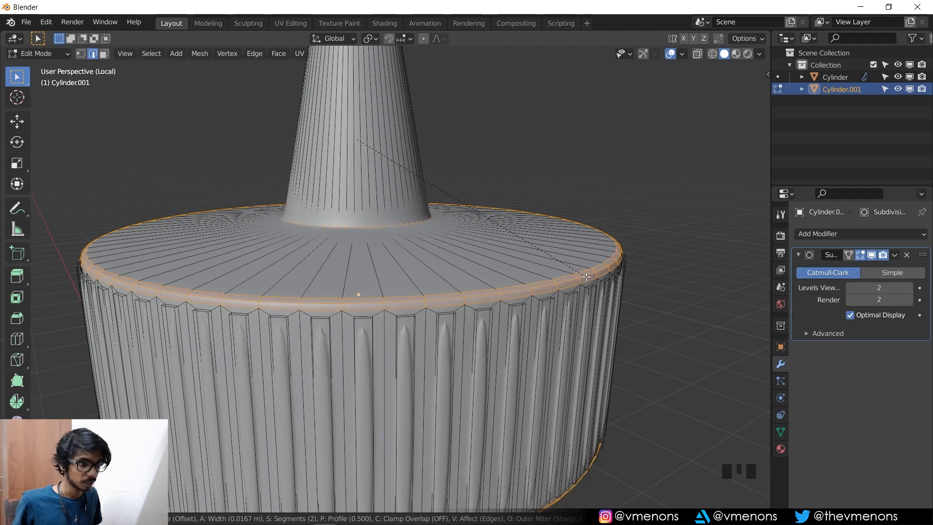
pyautogui.click(586, 277)
# Step: Check the bevelled nozzle in Object Mode and undo back to the unbevelled cap
pyautogui.moveTo(521, 241); pyautogui.dragTo(506, 269, button='middle')
pyautogui.press('Tab')
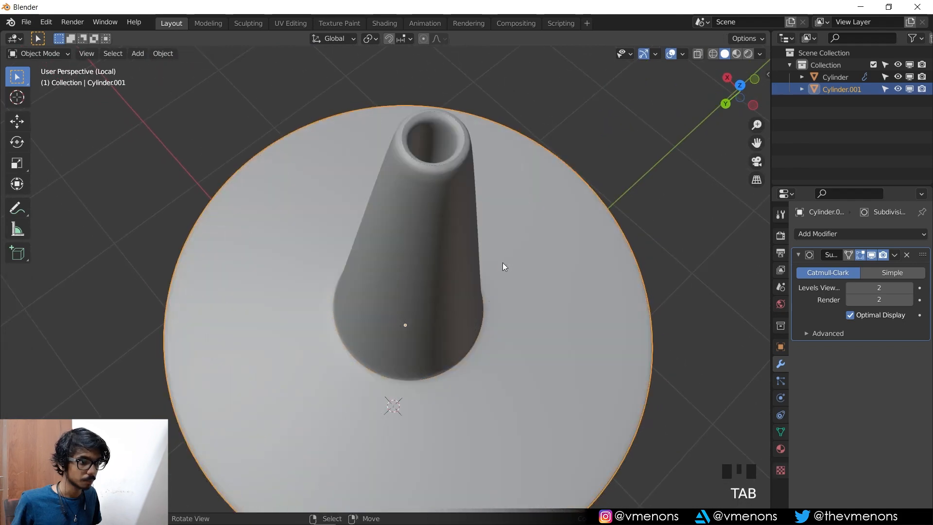
pyautogui.hotkey('ctrl', 'z')
pyautogui.hotkey('ctrl', 'z')
# Step: Remove the outer and inner edge loops of the nozzle's tip from the selection
pyautogui.scroll(3, 452, 231)
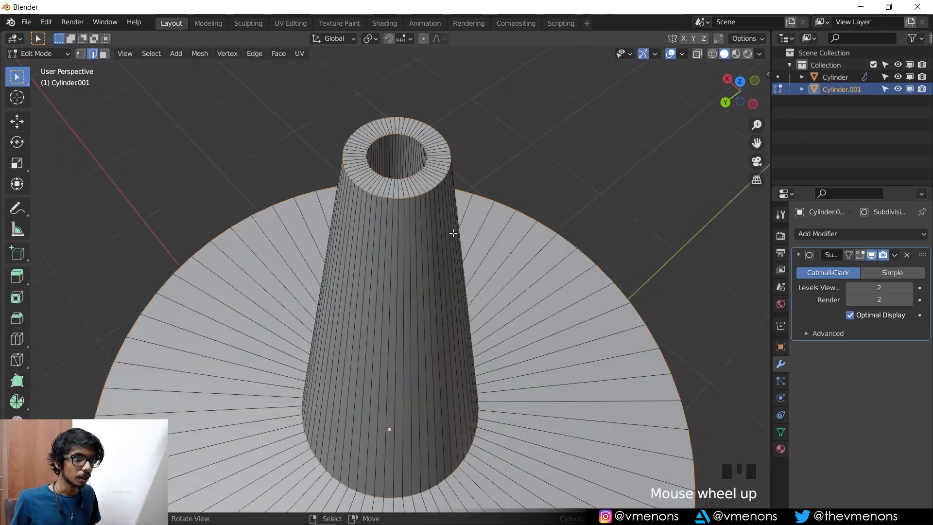
pyautogui.keyDown('shift'); pyautogui.moveTo(452, 231); pyautogui.dragTo(435, 262, button='middle'); pyautogui.keyUp('shift')
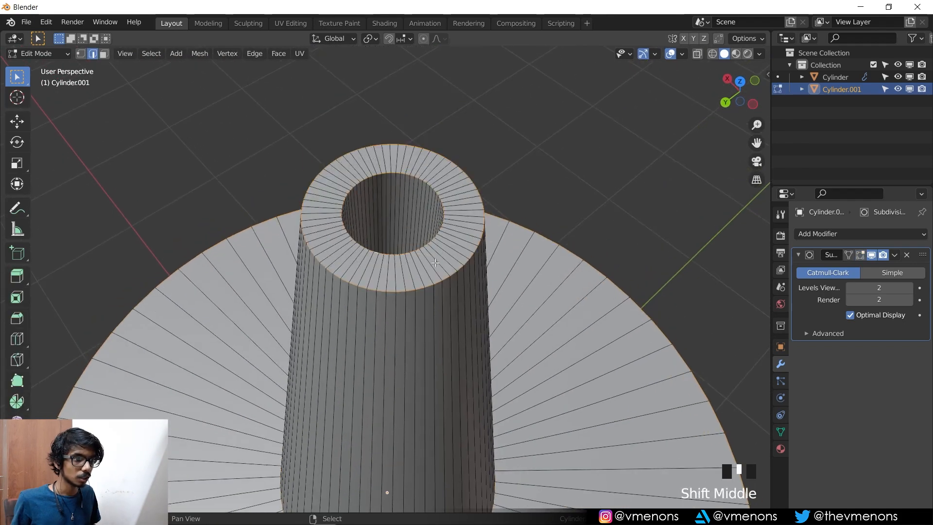
pyautogui.keyDown('alt'); pyautogui.keyDown('shift'); pyautogui.rightClick(337, 275); pyautogui.keyUp('shift'); pyautogui.keyUp('alt')
pyautogui.scroll(2, 366, 226)
pyautogui.scroll(-1, 367, 226)
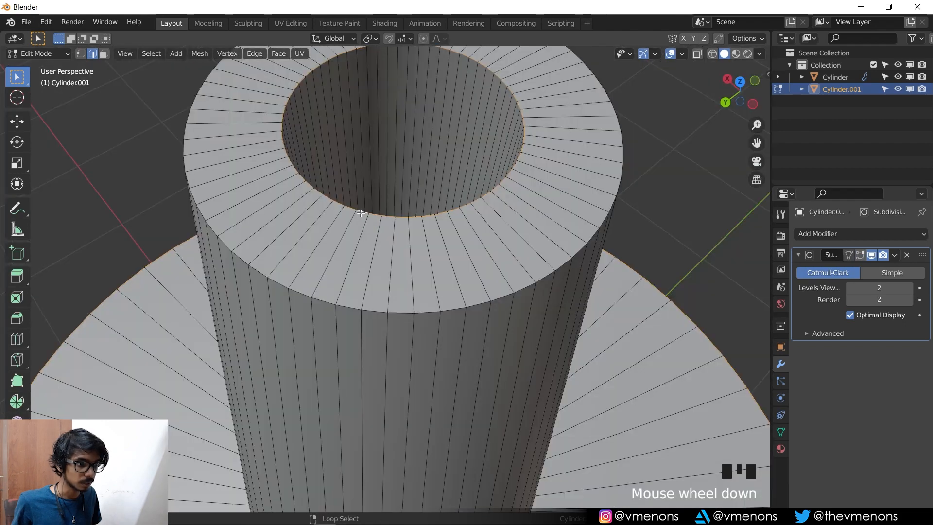
pyautogui.keyDown('alt'); pyautogui.keyDown('shift'); pyautogui.rightClick(360, 212); pyautogui.keyUp('shift'); pyautogui.keyUp('alt')
pyautogui.scroll(-5, 360, 213)
pyautogui.keyDown('shift'); pyautogui.moveTo(389, 272); pyautogui.dragTo(389, 234, button='middle'); pyautogui.keyUp('shift')
pyautogui.keyDown('shift'); pyautogui.moveTo(493, 355); pyautogui.dragTo(452, 201, button='middle'); pyautogui.keyUp('shift')
# Step: Isolate the cap, show its subdivision in Edit Mode and bevel the outer rims and nozzle base loop with 2 segments
pyautogui.press('/')
pyautogui.scroll(2, 452, 201)
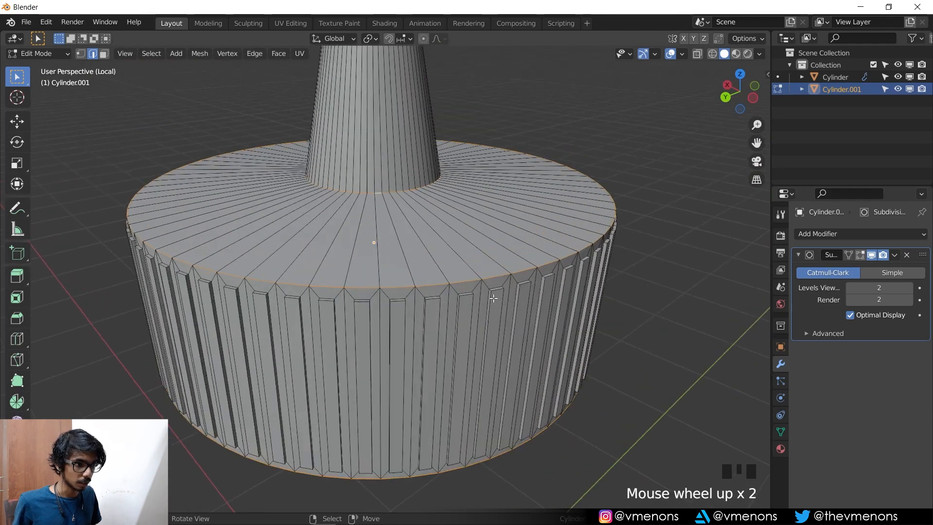
pyautogui.click(860, 254)
pyautogui.keyDown('shift'); pyautogui.moveTo(524, 253); pyautogui.dragTo(521, 218, button='middle'); pyautogui.keyUp('shift')
pyautogui.scroll(1, 522, 217)
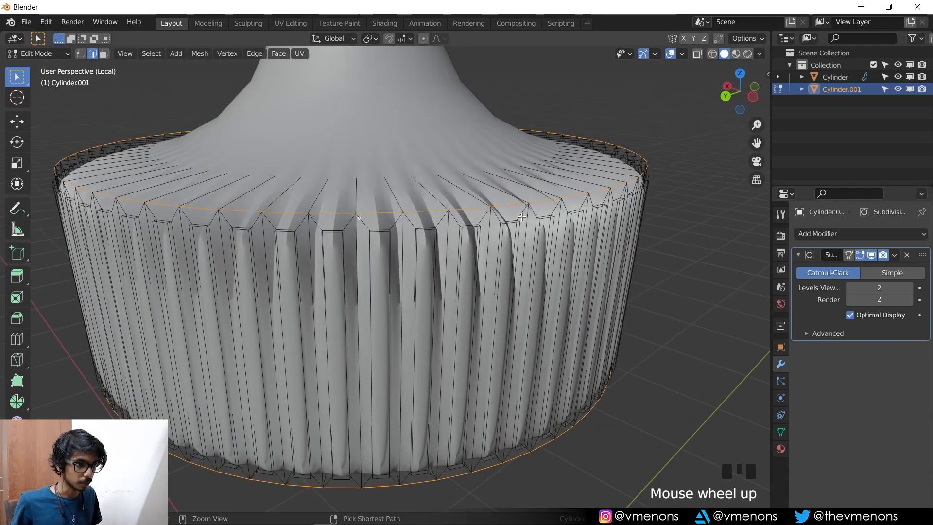
pyautogui.hotkey('ctrl', 'b')
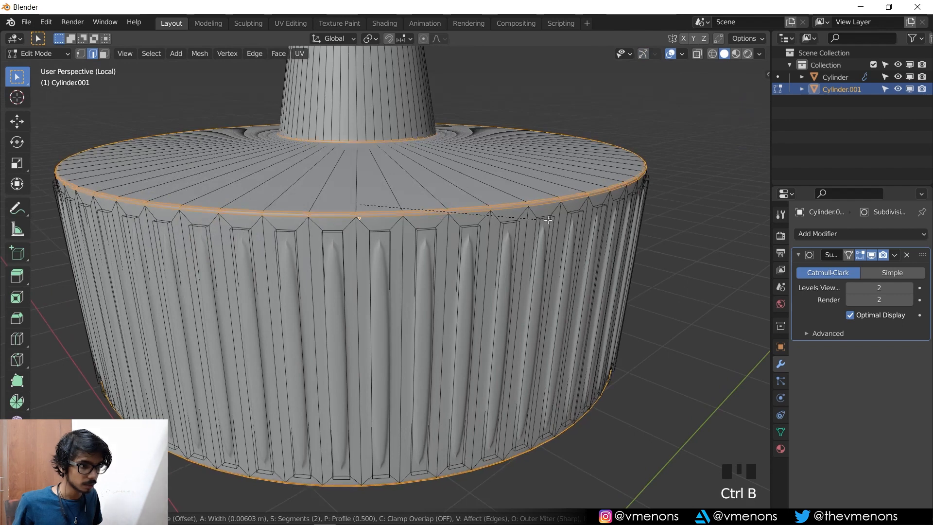
pyautogui.click(581, 219)
# Step: Select only the outer and inner edge loops of the nozzle's tip
pyautogui.moveTo(580, 220); pyautogui.dragTo(544, 252, button='middle')
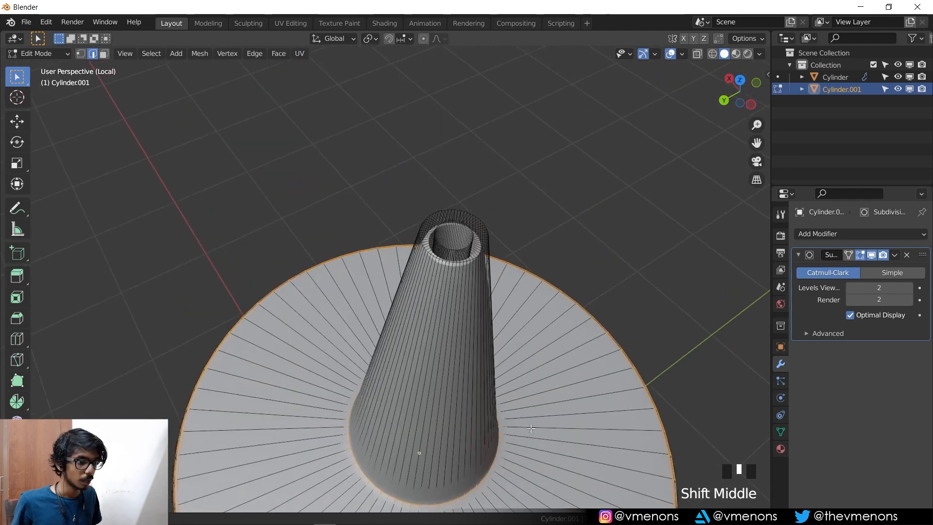
pyautogui.scroll(3, 546, 247)
pyautogui.press('2')
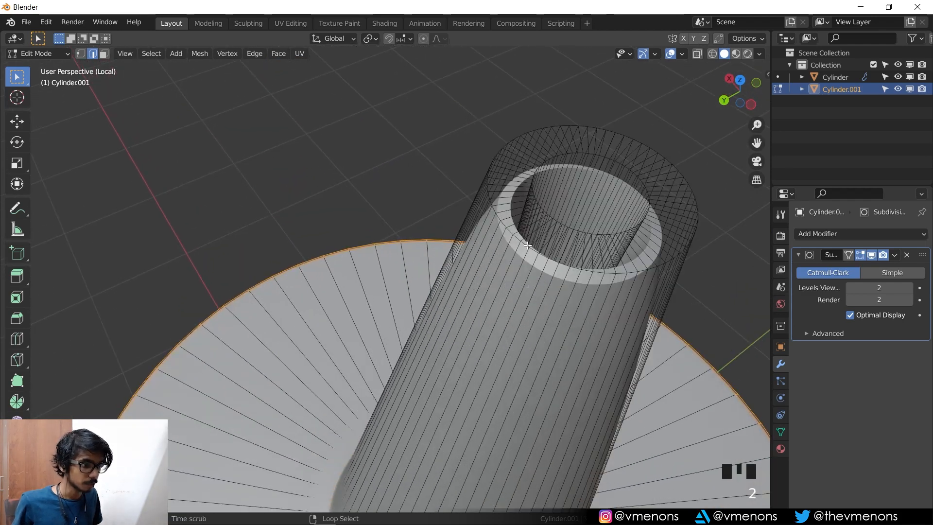
pyautogui.keyDown('alt'); pyautogui.rightClick(528, 246); pyautogui.keyUp('alt')
pyautogui.keyDown('shift'); pyautogui.moveTo(527, 245); pyautogui.dragTo(519, 220, button='middle'); pyautogui.keyUp('shift')
pyautogui.keyDown('alt'); pyautogui.keyDown('shift'); pyautogui.rightClick(512, 235); pyautogui.keyUp('shift'); pyautogui.keyUp('alt')
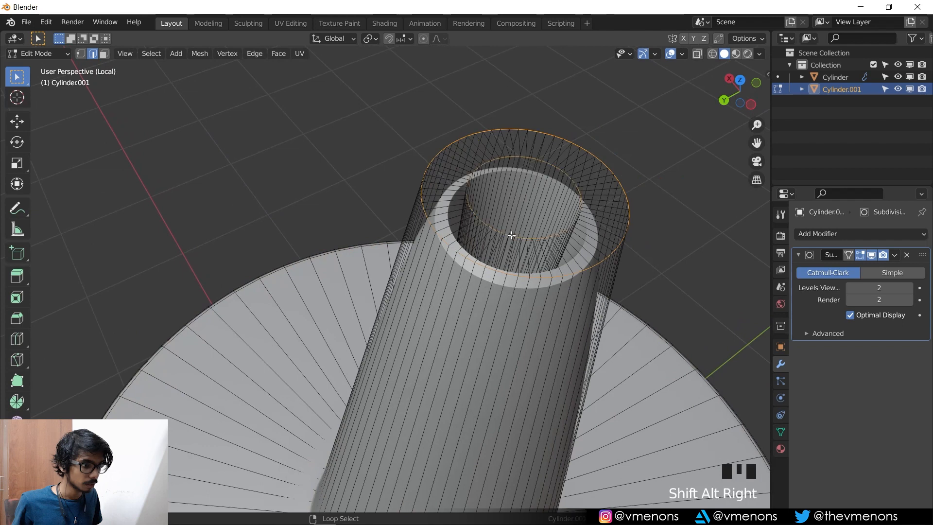
# Step: Try a narrow 2-segment bevel on the nozzle tip's edge loops, check it in Object Mode and undo it
pyautogui.hotkey('ctrl', 'b')
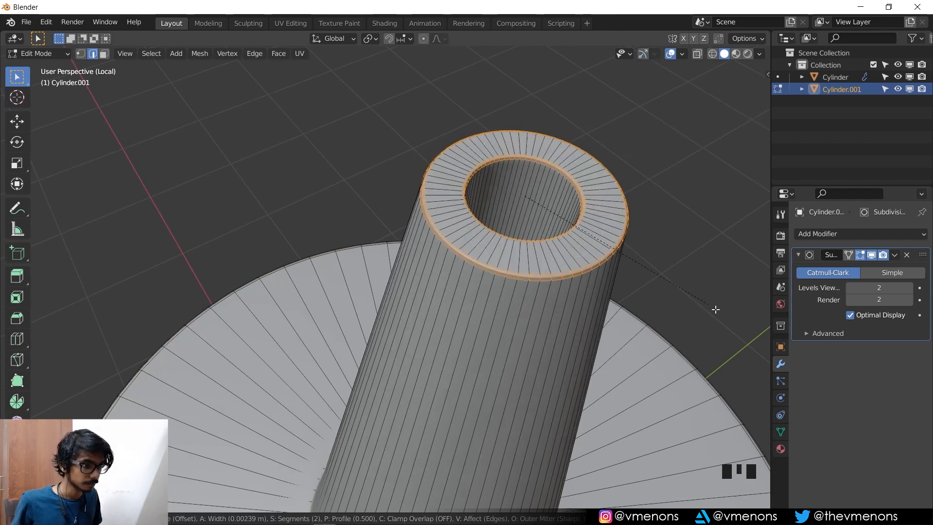
pyautogui.click(732, 318)
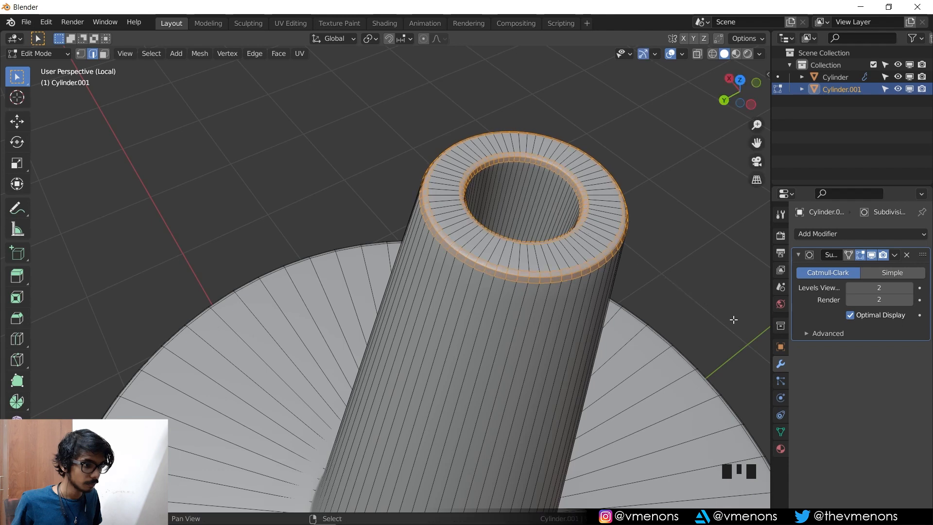
pyautogui.press('Tab')
pyautogui.scroll(-3, 578, 417)
pyautogui.scroll(3, 589, 346)
pyautogui.press('z')
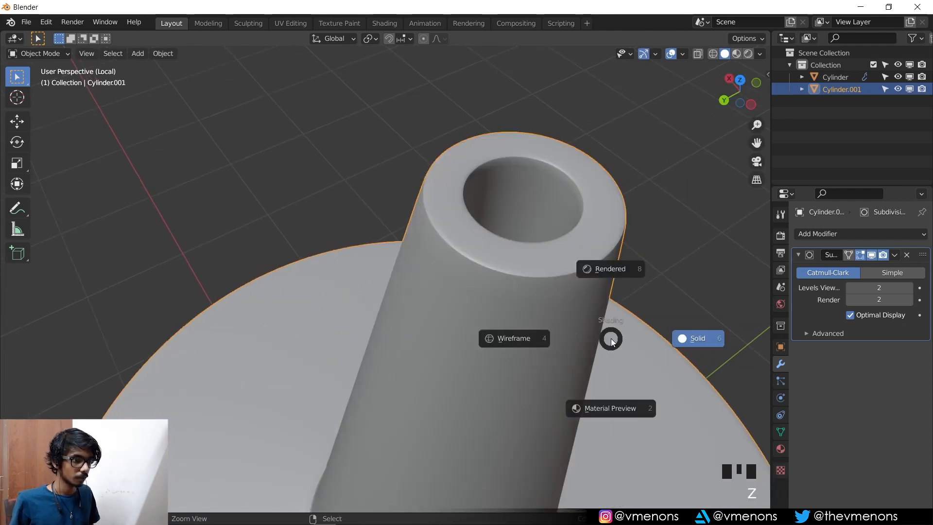
pyautogui.hotkey('ctrl', 'z')
pyautogui.hotkey('ctrl', 'z')
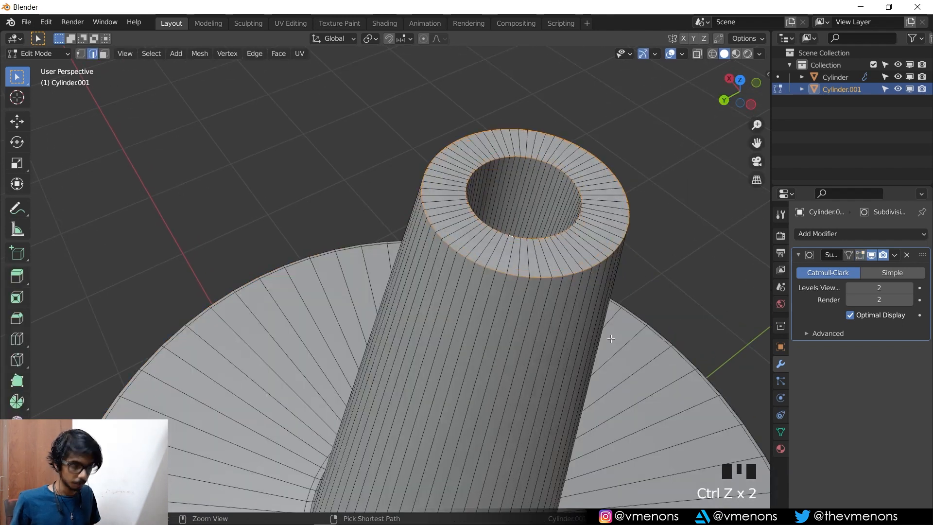
# Step: Bevel the nozzle tip's outer and inner edge loops with 3 segments, about 0.007 m wide, and return to Object Mode
pyautogui.hotkey('ctrl', 'b')
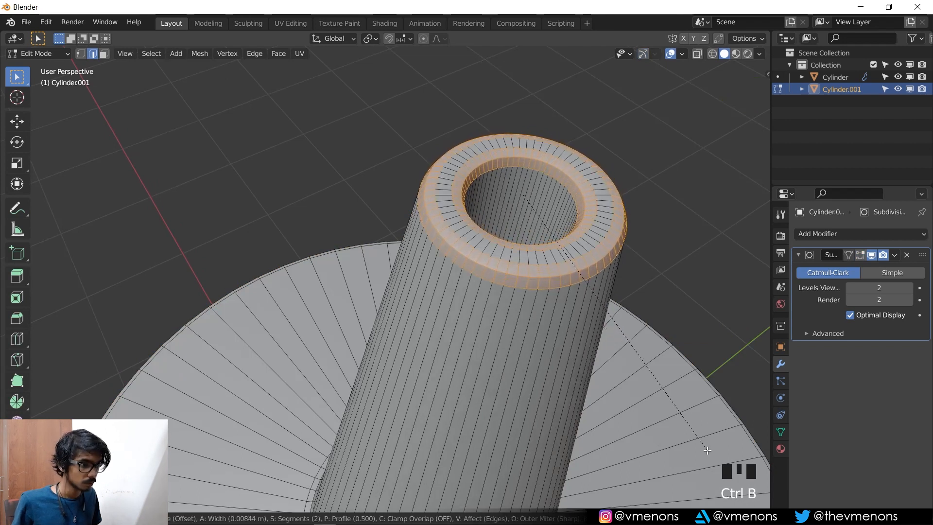
pyautogui.scroll(1, 717, 471)
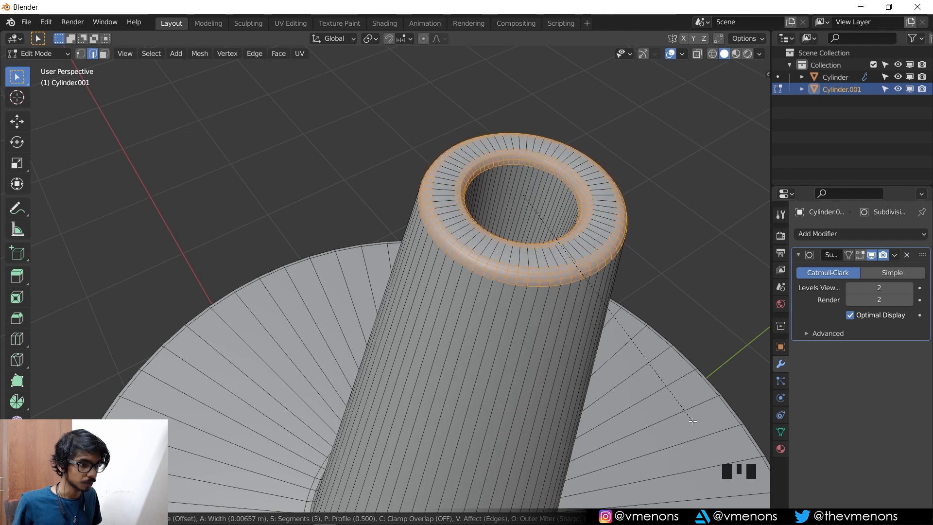
pyautogui.click(694, 428)
pyautogui.press('Tab')
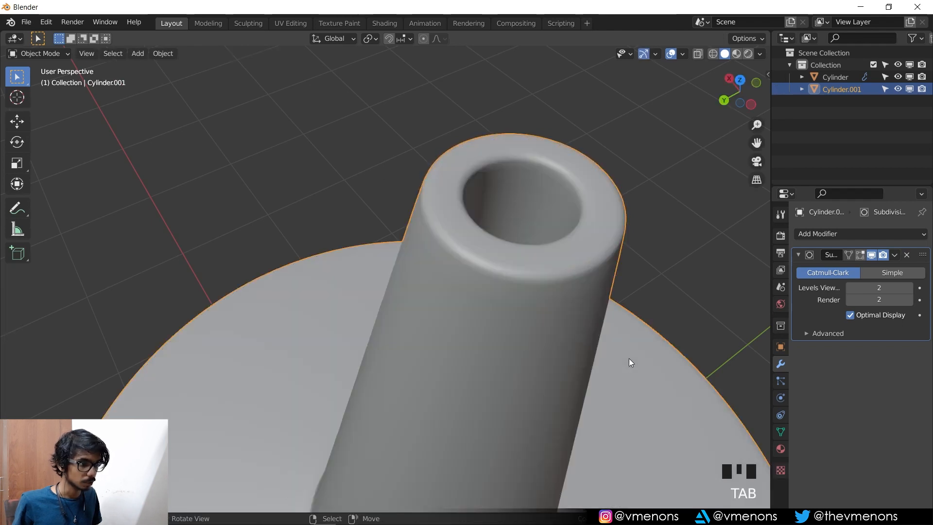
# Step: Examine the ridges around the cap's side up close
pyautogui.keyDown('shift'); pyautogui.moveTo(629, 357); pyautogui.dragTo(573, 287, button='middle'); pyautogui.keyUp('shift')
pyautogui.scroll(-3, 528, 397)
pyautogui.keyDown('shift'); pyautogui.moveTo(527, 398); pyautogui.dragTo(298, 183, button='middle'); pyautogui.keyUp('shift')
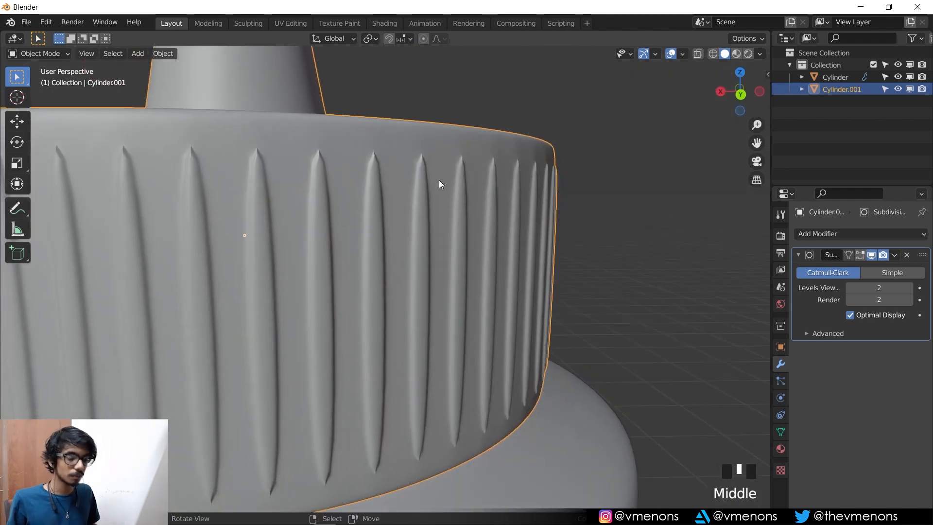
pyautogui.moveTo(388, 245); pyautogui.dragTo(410, 236, button='middle')
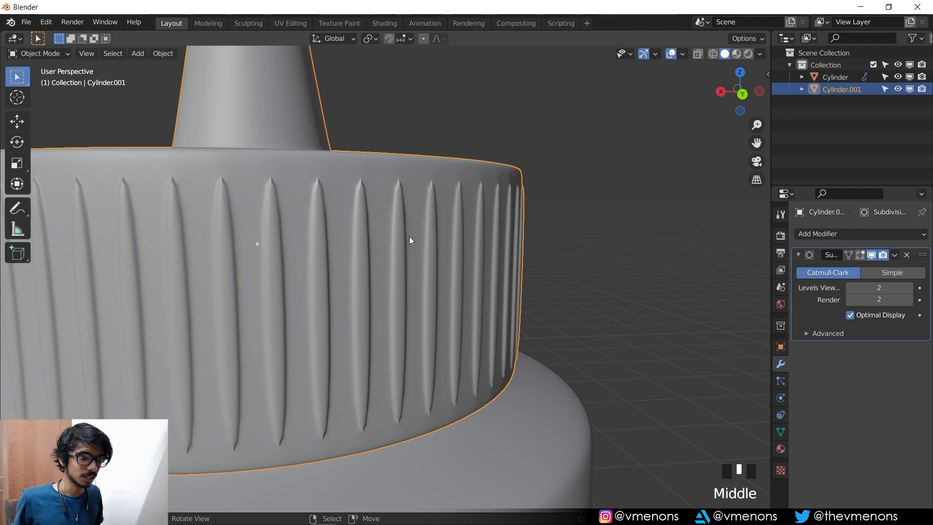
pyautogui.moveTo(409, 236); pyautogui.dragTo(353, 227, button='middle')
pyautogui.press('Tab')
pyautogui.scroll(1, 375, 202)
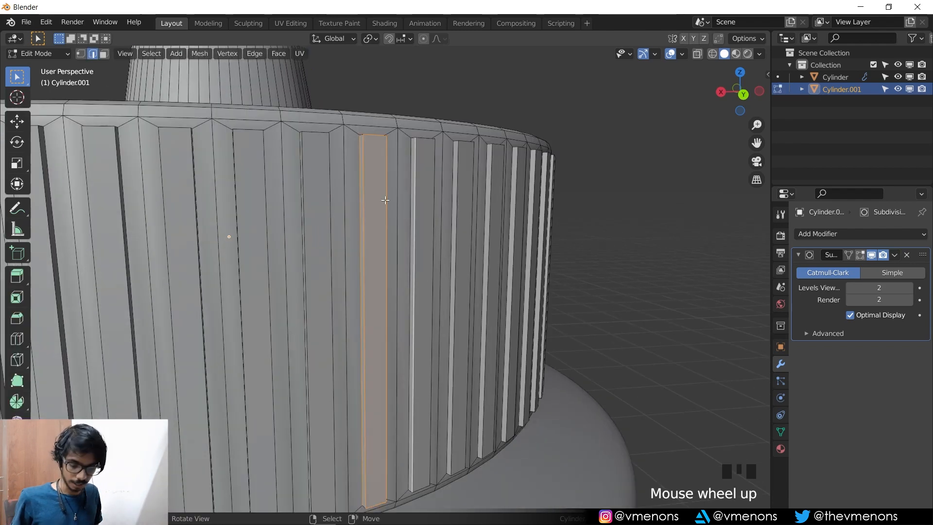
# Step: Select the front face of one cap ridge and turn on the subdivision display in Edit Mode
pyautogui.rightClick(386, 199)
pyautogui.press('3')
pyautogui.rightClick(374, 172)
pyautogui.press('2')
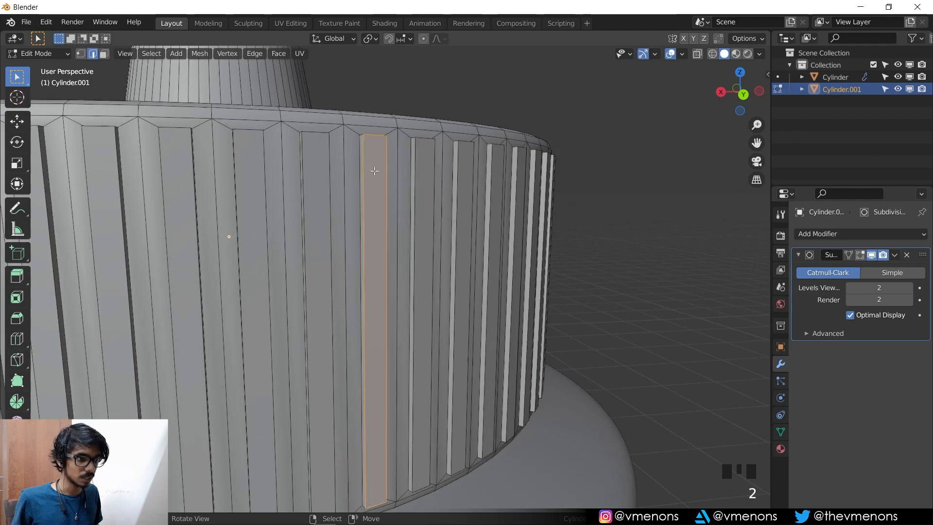
pyautogui.keyDown('alt'); pyautogui.keyDown('shift'); pyautogui.rightClick(356, 153); pyautogui.keyUp('shift'); pyautogui.keyUp('alt')
pyautogui.moveTo(356, 152); pyautogui.dragTo(228, 163, button='middle')
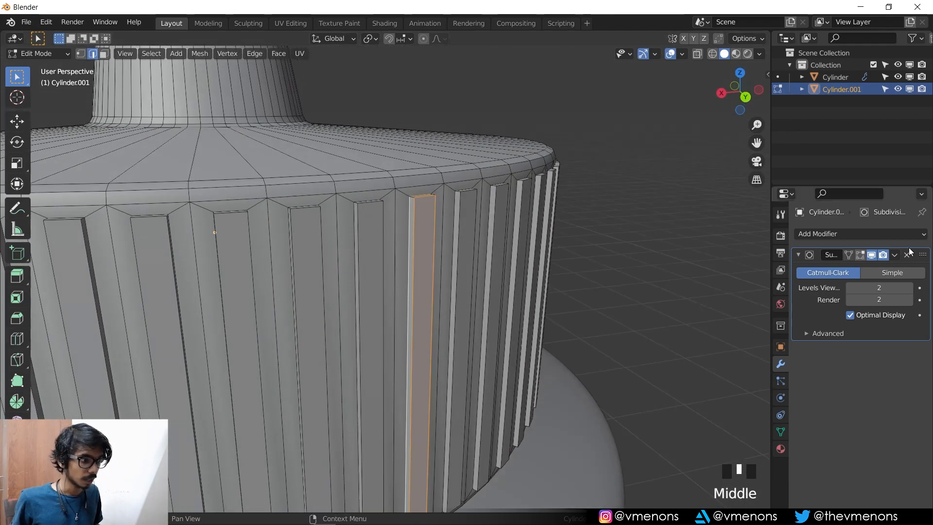
pyautogui.click(860, 254)
pyautogui.hotkey('ctrl', 'b')
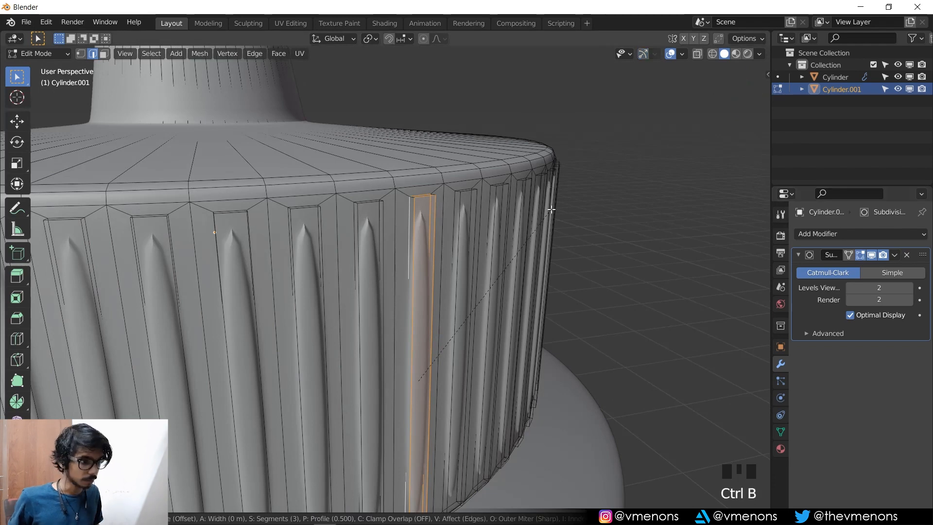
pyautogui.click(580, 199)
pyautogui.scroll(-2, 492, 227)
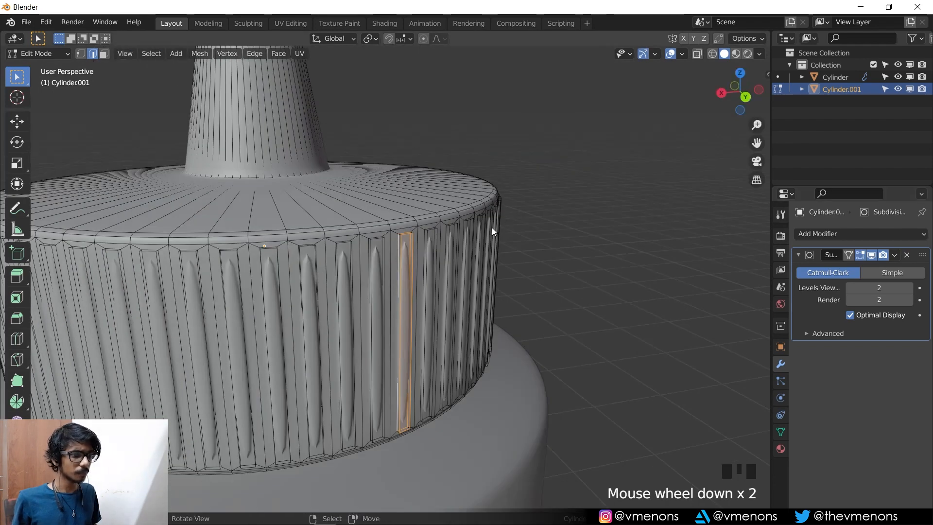
# Step: Check the cap's ridges in Object Mode from a distance and up close
pyautogui.press('Tab')
pyautogui.moveTo(491, 227); pyautogui.dragTo(440, 299, button='middle')
pyautogui.scroll(-3, 489, 200)
pyautogui.rightClick(473, 158)
pyautogui.scroll(3, 458, 222)
pyautogui.scroll(3, 439, 299)
# Step: Add a centred horizontal loop cut around the cap's ridged side in Edit Mode, working in front view
pyautogui.press('Tab')
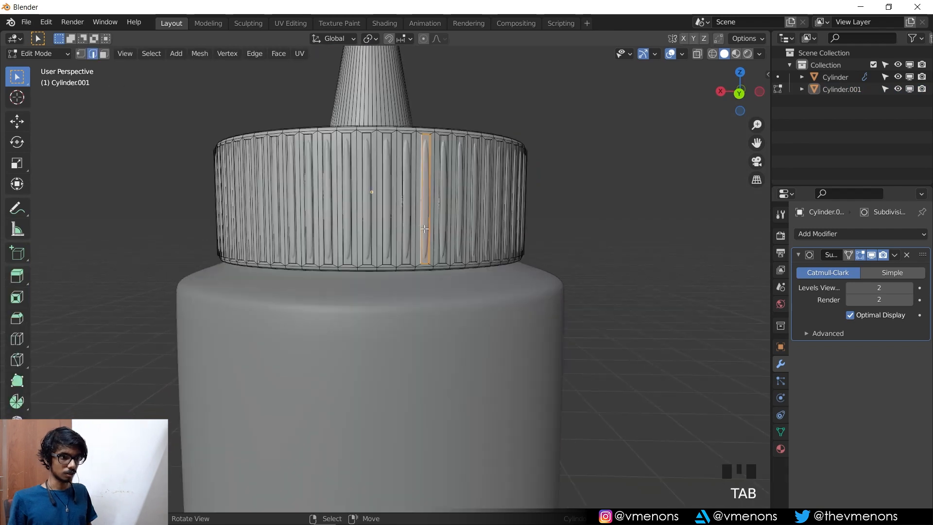
pyautogui.scroll(1, 423, 218)
pyautogui.keyDown('shift'); pyautogui.moveTo(422, 218); pyautogui.dragTo(431, 250, button='middle'); pyautogui.keyUp('shift')
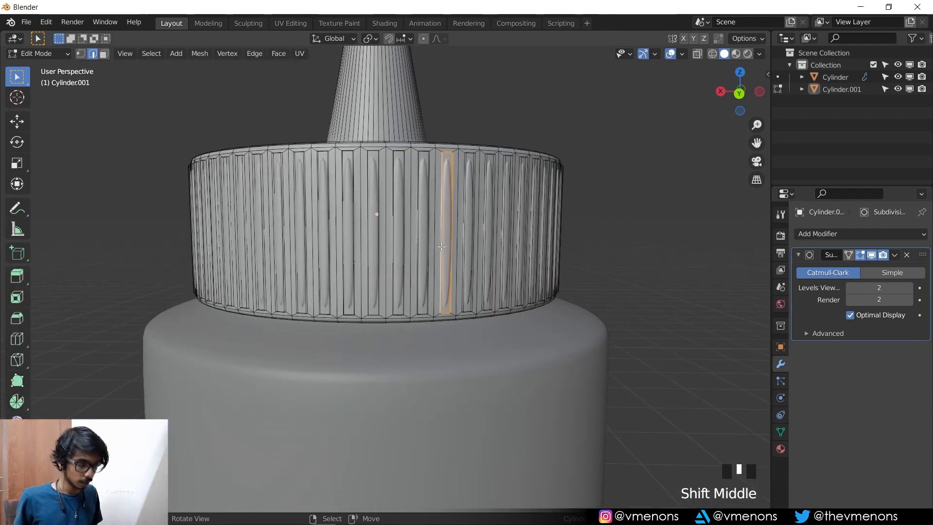
pyautogui.press('KP_1')
pyautogui.hotkey('ctrl', 'r')
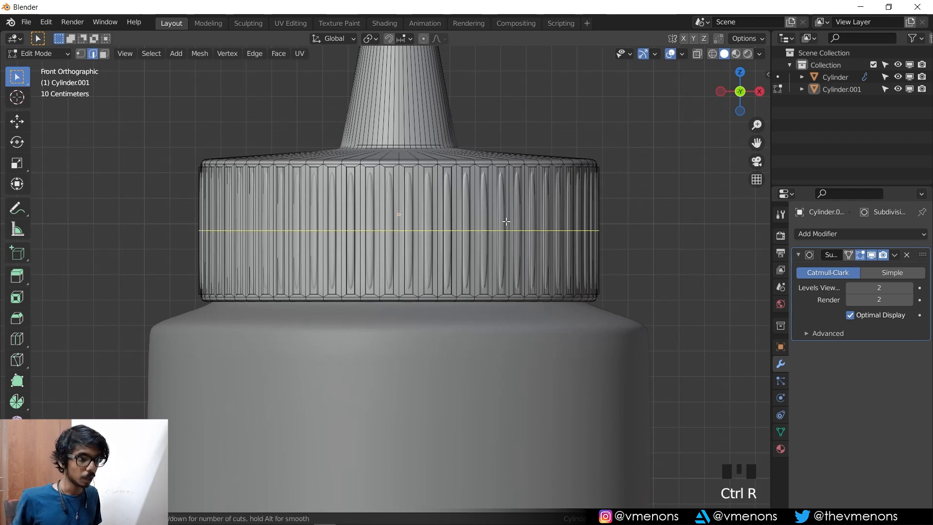
pyautogui.click(506, 218)
pyautogui.rightClick(607, 227)
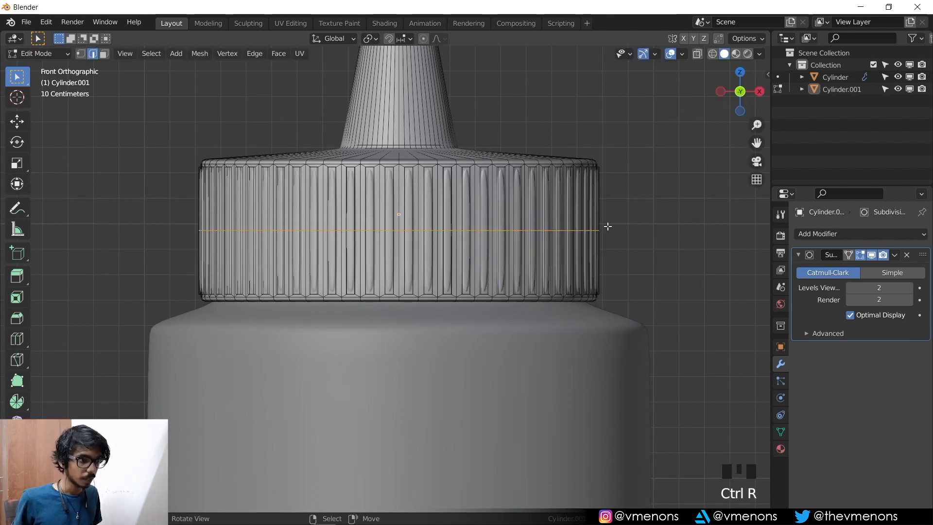
# Step: Add offset edge loops above and below the cap's middle loop with a slide of about 0.70 and scale them by about 1.13 along Z
pyautogui.hotkey('shift', 'ctrl', 'r')
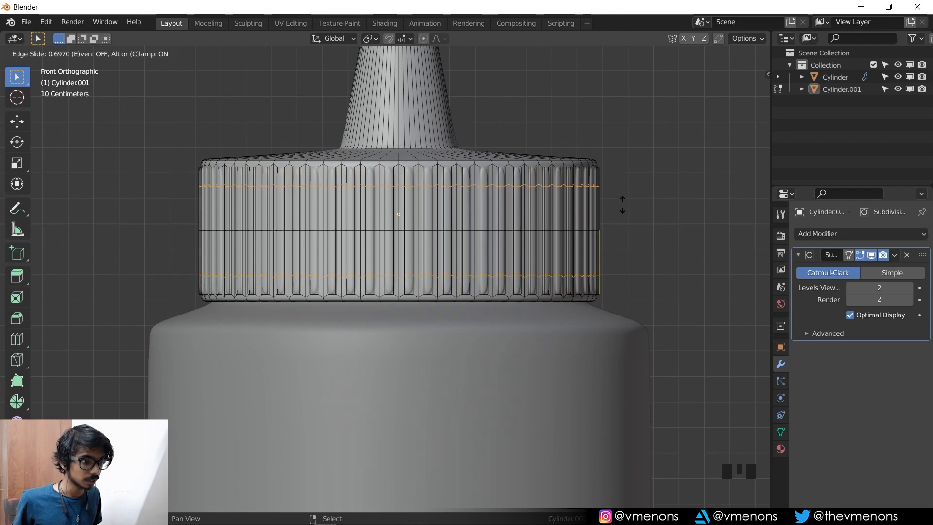
pyautogui.click(622, 205)
pyautogui.scroll(1, 386, 161)
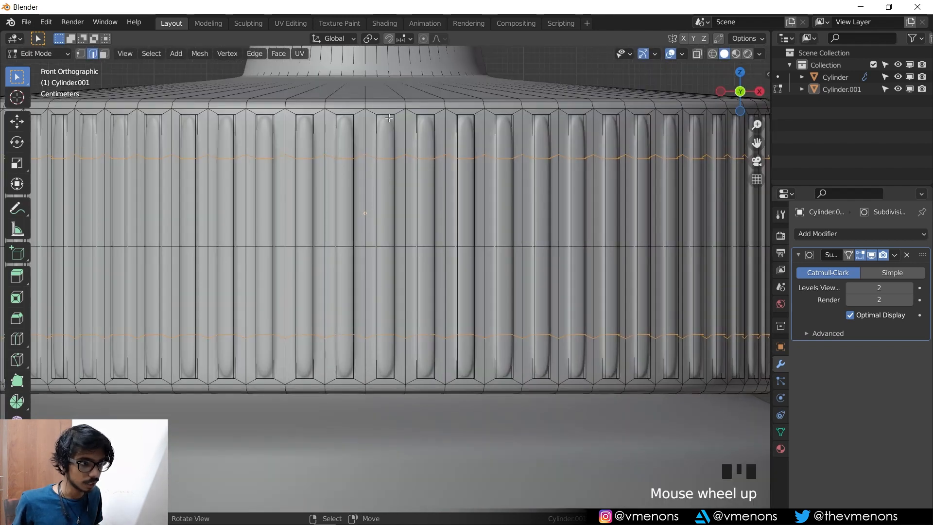
pyautogui.press('s')
pyautogui.press('z')
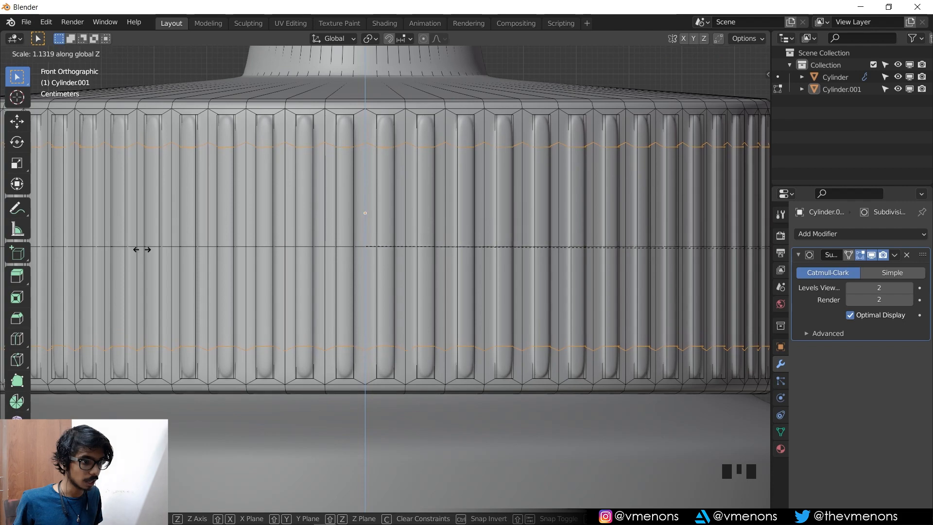
pyautogui.click(253, 241)
# Step: Dissolve the middle edge loop of the cap's ridged side and check the ridges in Object Mode
pyautogui.keyDown('alt'); pyautogui.click(254, 245); pyautogui.keyUp('alt')
pyautogui.press('x')
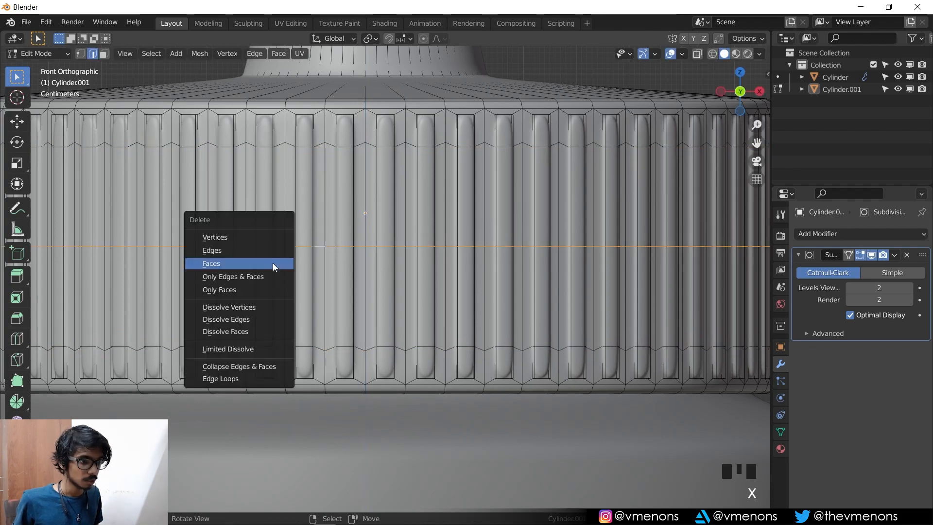
pyautogui.click(243, 319)
pyautogui.moveTo(243, 318); pyautogui.dragTo(491, 319, button='middle')
pyautogui.press('Tab')
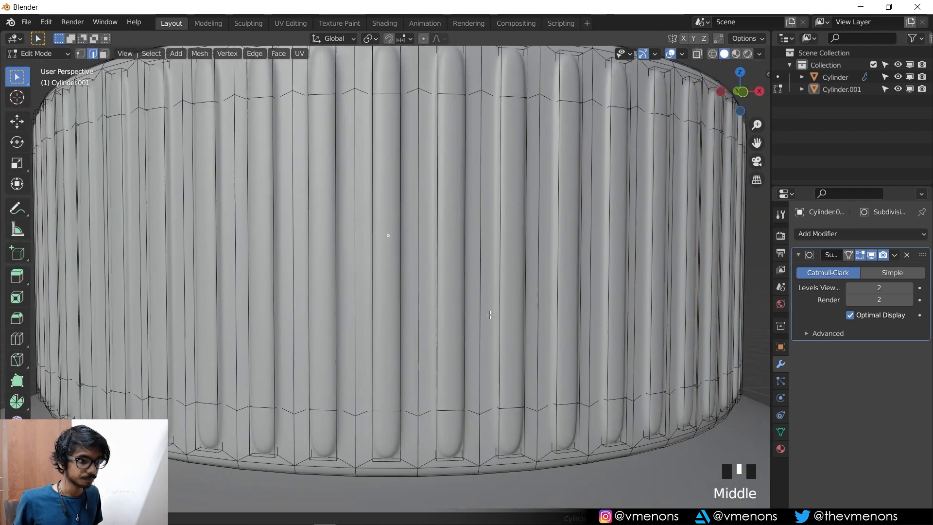
pyautogui.scroll(-4, 491, 314)
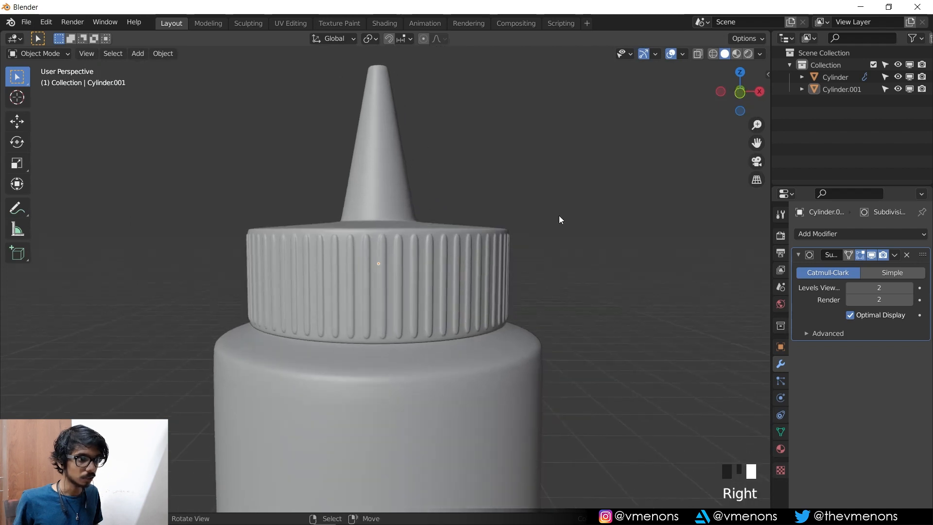
pyautogui.keyDown('shift'); pyautogui.moveTo(559, 217); pyautogui.dragTo(407, 297, button='middle'); pyautogui.keyUp('shift')
# Step: Isolate the bottle body and select the vertical edge loop along the centre of its back in Edit Mode
pyautogui.rightClick(403, 288)
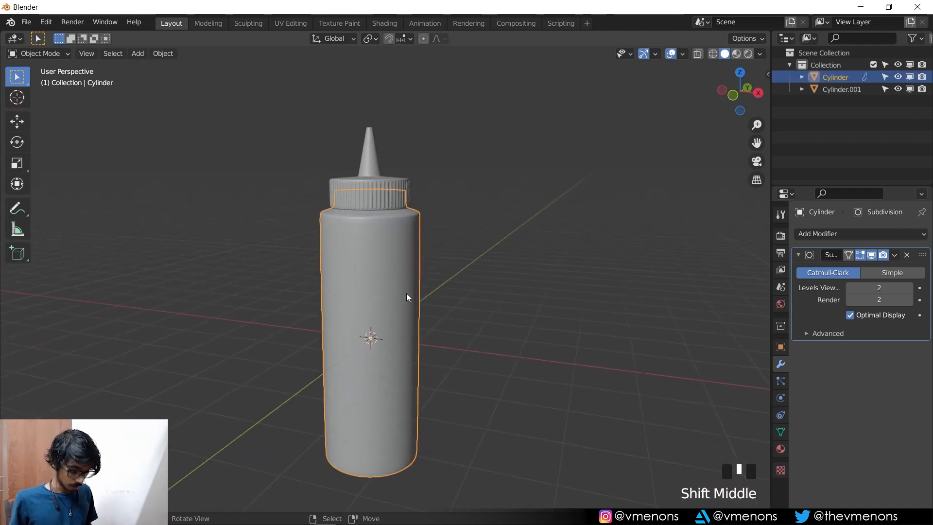
pyautogui.press('KP_Divide')
pyautogui.press('Tab')
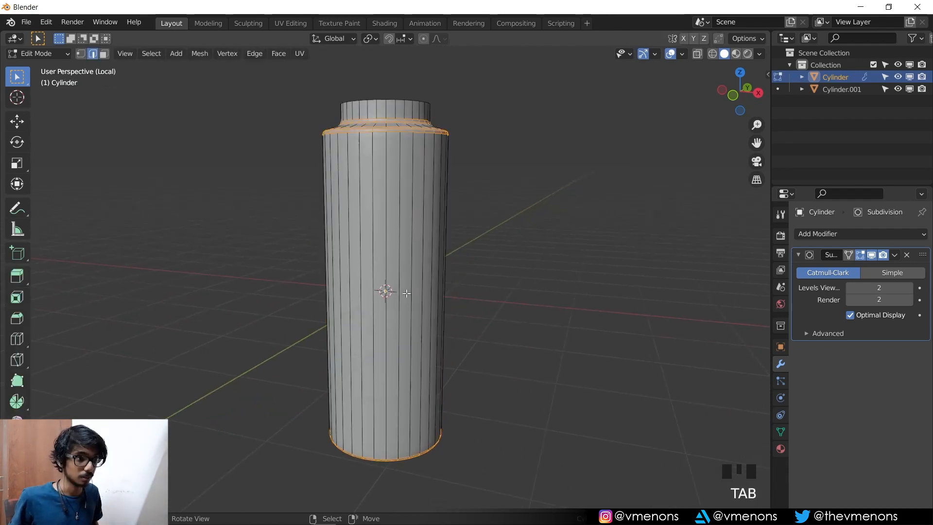
pyautogui.press('KP_1')
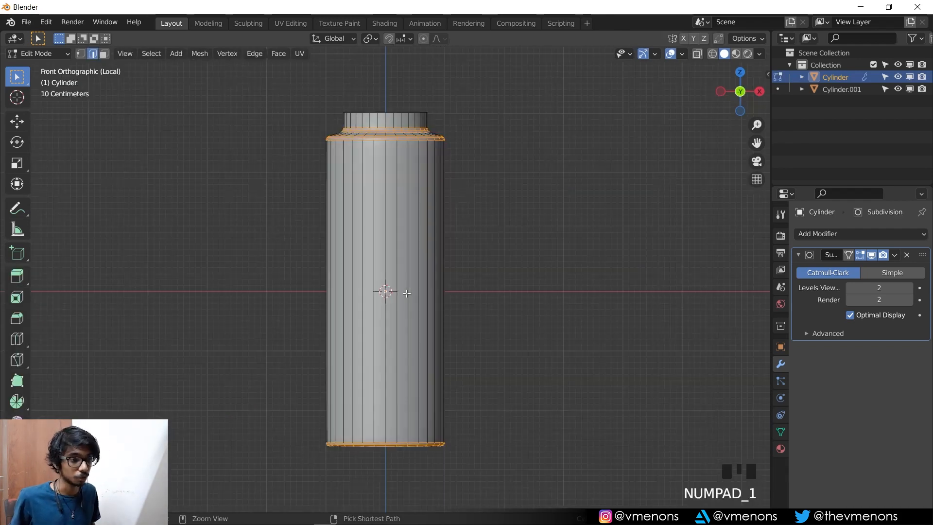
pyautogui.press('ctrl+KP_1')
pyautogui.press('2')
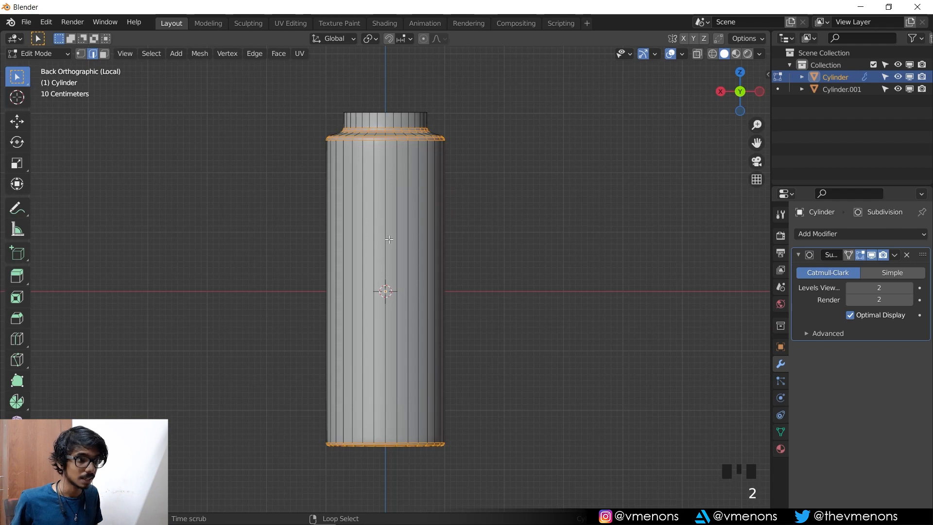
pyautogui.keyDown('alt'); pyautogui.rightClick(389, 239); pyautogui.keyUp('alt')
pyautogui.keyDown('shift'); pyautogui.moveTo(381, 290); pyautogui.dragTo(375, 375, button='middle'); pyautogui.keyUp('shift')
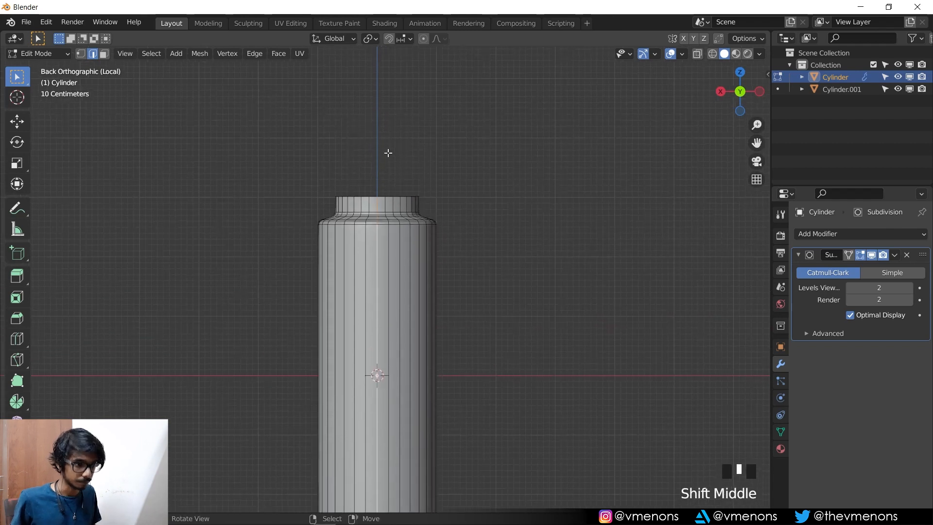
# Step: Hide the body's subdivision in Edit Mode and add the neck-base and shoulder edge loops to the selection
pyautogui.moveTo(388, 153); pyautogui.dragTo(381, 274, button='middle')
pyautogui.scroll(7, 382, 265)
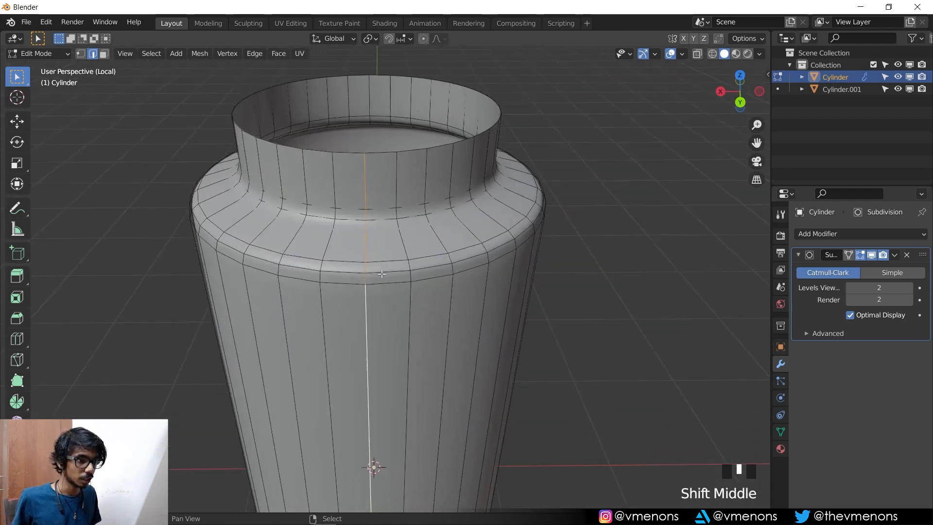
pyautogui.scroll(1, 381, 274)
pyautogui.click(862, 258)
pyautogui.keyDown('shift'); pyautogui.moveTo(400, 151); pyautogui.dragTo(414, 220, button='middle'); pyautogui.keyUp('shift')
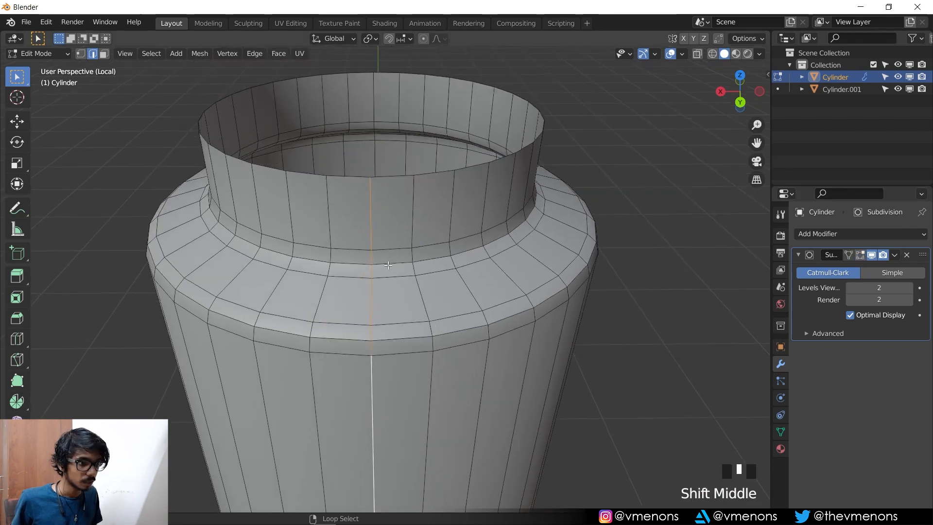
pyautogui.keyDown('alt'); pyautogui.keyDown('shift'); pyautogui.rightClick(396, 267); pyautogui.keyUp('shift'); pyautogui.keyUp('alt')
pyautogui.moveTo(422, 263); pyautogui.dragTo(424, 245, button='middle')
pyautogui.keyDown('alt'); pyautogui.keyDown('shift'); pyautogui.rightClick(418, 266); pyautogui.keyUp('shift'); pyautogui.keyUp('alt')
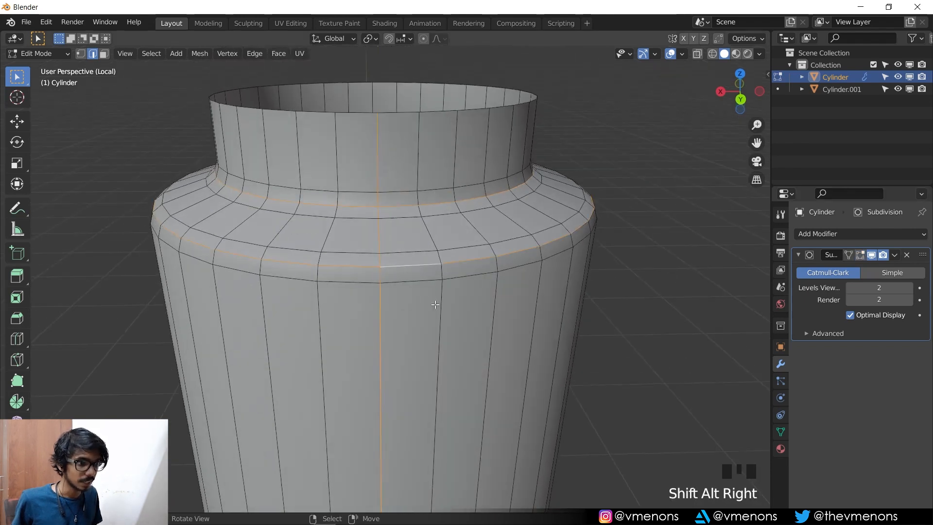
# Step: Add the outer rim loop and the recess's outer and inner edge loops on the bottle's underside to the selection
pyautogui.scroll(-6, 432, 306)
pyautogui.keyDown('shift'); pyautogui.moveTo(448, 495); pyautogui.dragTo(426, 279, button='middle'); pyautogui.keyUp('shift')
pyautogui.scroll(4, 425, 279)
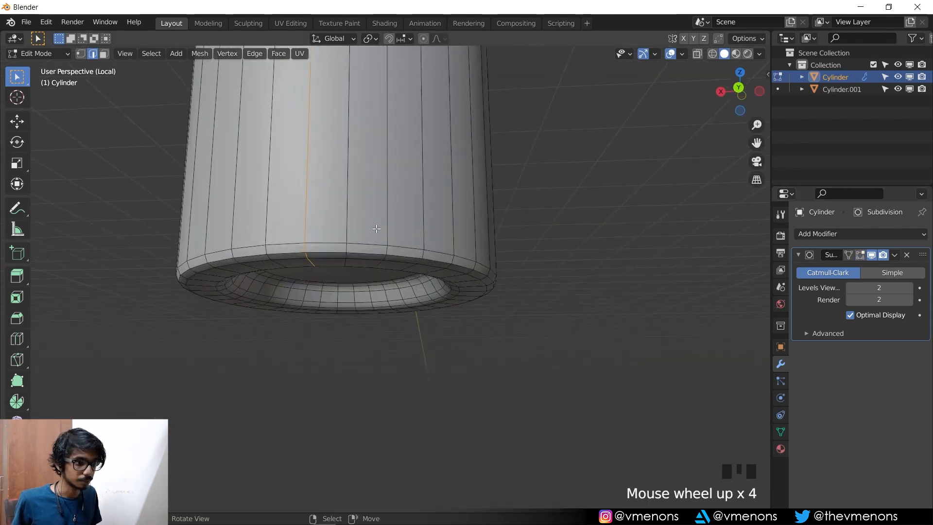
pyautogui.moveTo(377, 229); pyautogui.dragTo(525, 151, button='middle')
pyautogui.scroll(2, 486, 121)
pyautogui.keyDown('alt'); pyautogui.keyDown('shift'); pyautogui.rightClick(526, 152); pyautogui.keyUp('shift'); pyautogui.keyUp('alt')
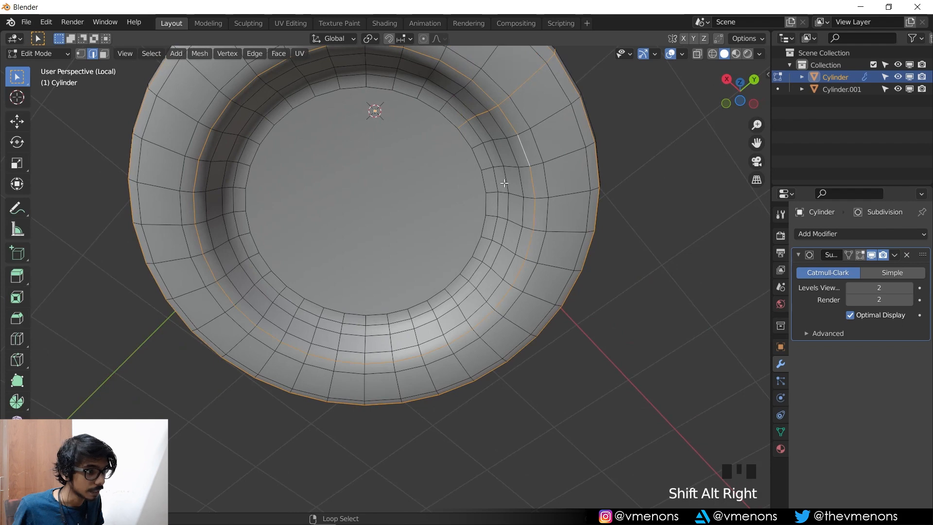
pyautogui.keyDown('alt'); pyautogui.keyDown('shift'); pyautogui.rightClick(498, 181); pyautogui.keyUp('shift'); pyautogui.keyUp('alt')
# Step: Mark the selected edges of the bottle body as seams, unwrap the whole body mesh and return to Object Mode
pyautogui.moveTo(495, 182)
pyautogui.mouseDown(button='middle')
pyautogui.moveTo(484, 208)
pyautogui.moveTo(490, 200)
pyautogui.mouseUp(button='middle')
pyautogui.hotkey('ctrl', 'e')
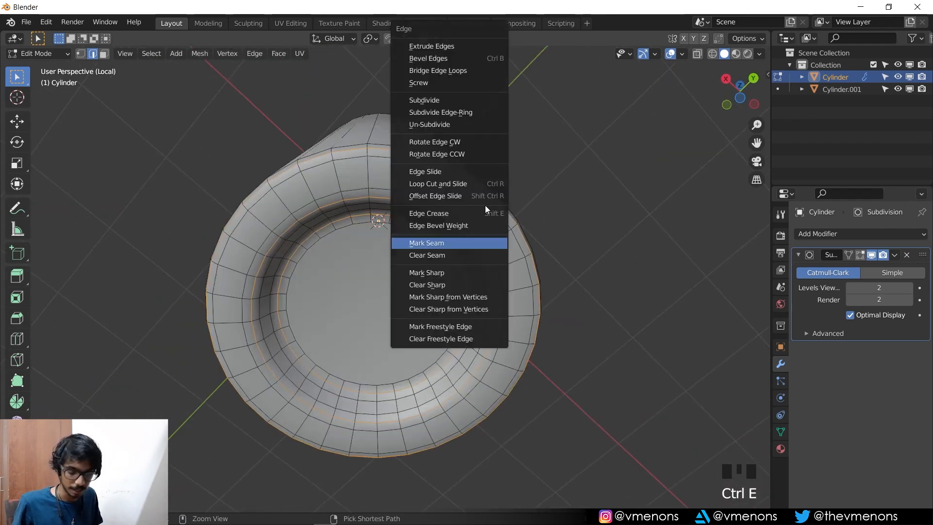
pyautogui.click(457, 246)
pyautogui.press('a')
pyautogui.press('u')
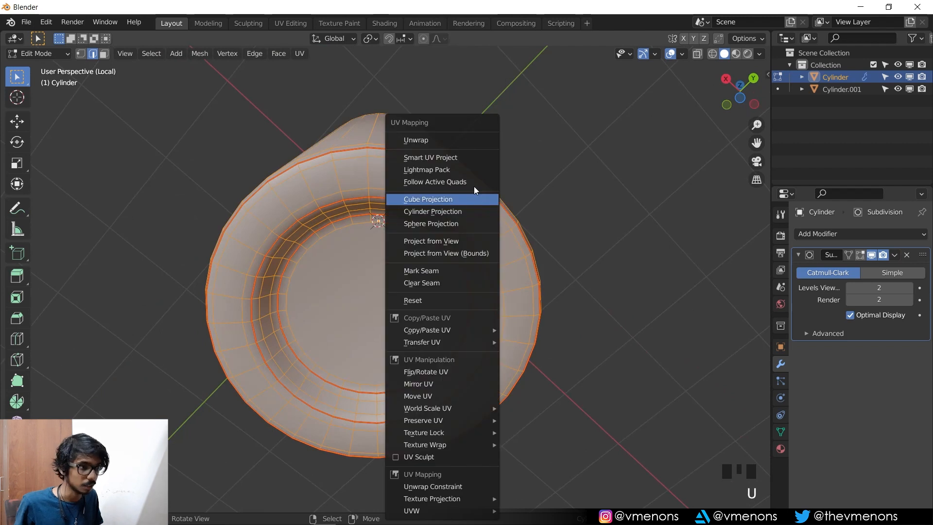
pyautogui.click(446, 142)
pyautogui.press('Tab')
# Step: Check the bottle body's scale in its transform properties
pyautogui.press('n')
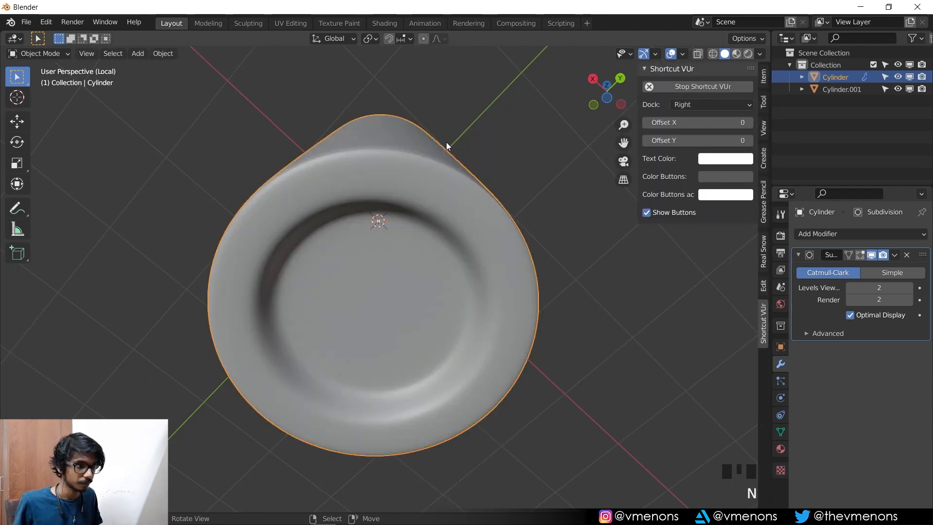
pyautogui.click(765, 77)
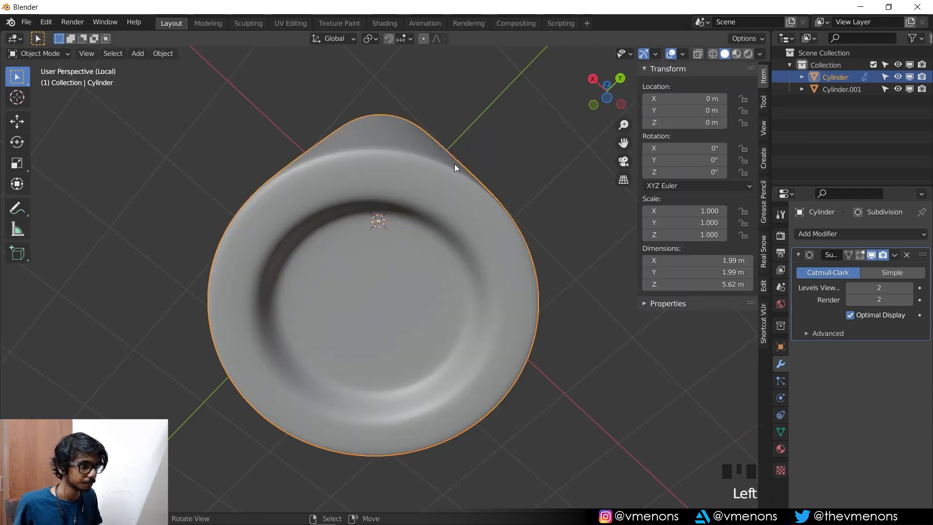
pyautogui.press('n')
# Step: Show the full bottle again, then isolate the nozzle cap in Edit Mode
pyautogui.press('/')
pyautogui.moveTo(459, 151); pyautogui.dragTo(375, 191, button='middle')
pyautogui.rightClick(375, 191)
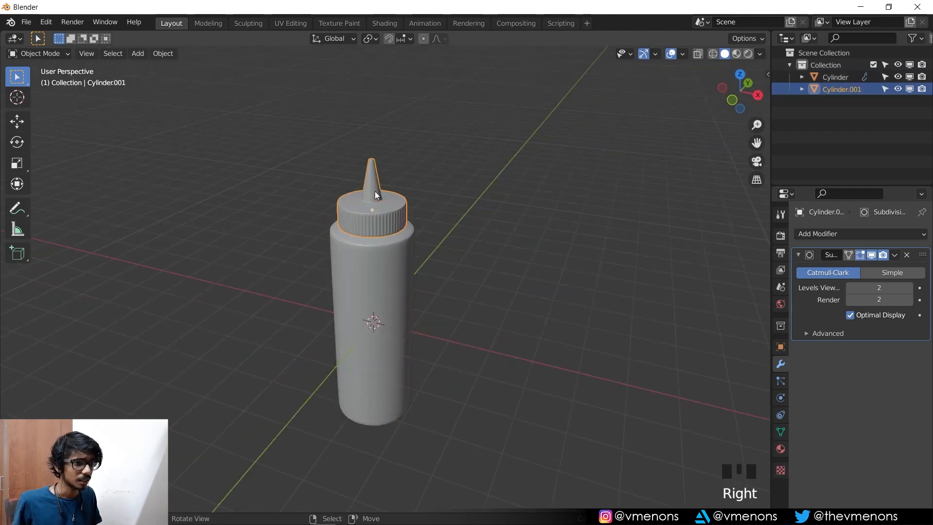
pyautogui.press('Tab')
pyautogui.press('/')
pyautogui.scroll(4, 426, 285)
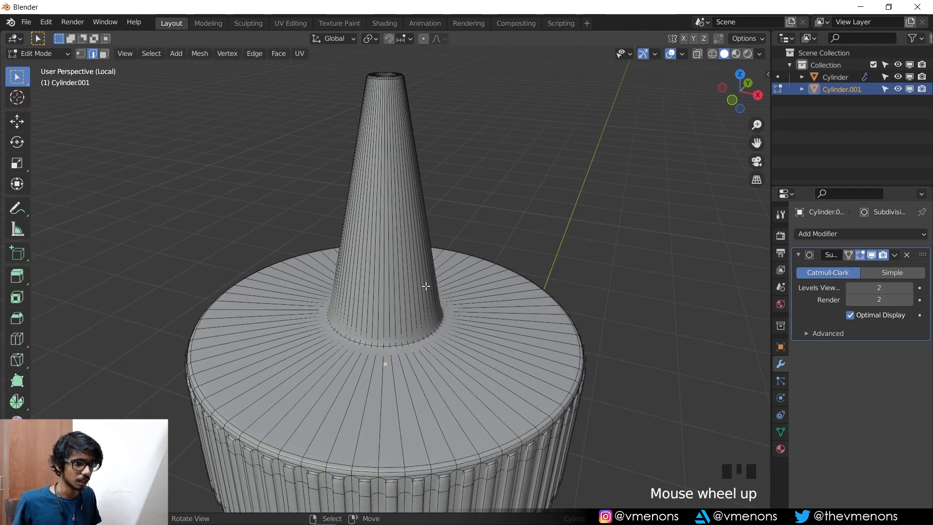
# Step: From the back view, select the vertical edge loops along the centre of the nozzle, cap top and ridged side
pyautogui.keyDown('shift'); pyautogui.moveTo(426, 286); pyautogui.dragTo(330, 135, button='middle'); pyautogui.keyUp('shift')
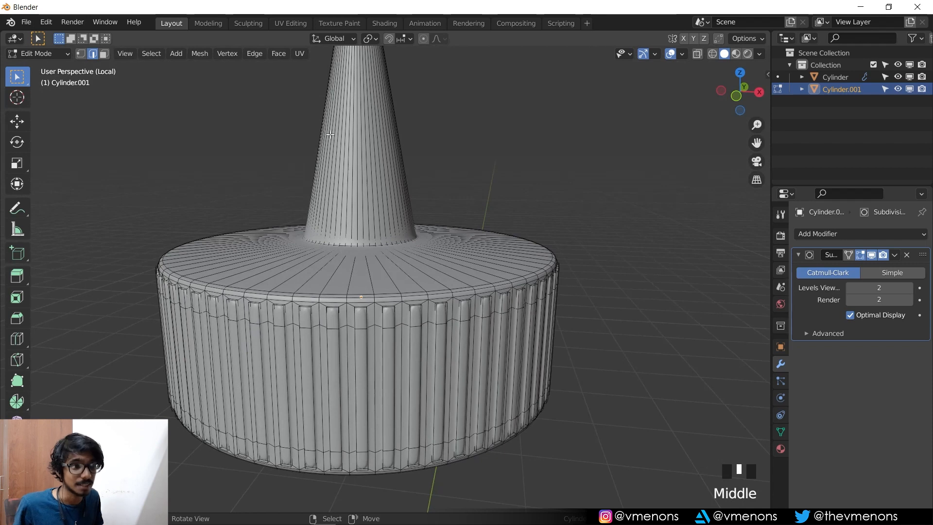
pyautogui.moveTo(449, 201); pyautogui.dragTo(418, 202, button='middle')
pyautogui.press('KP_1')
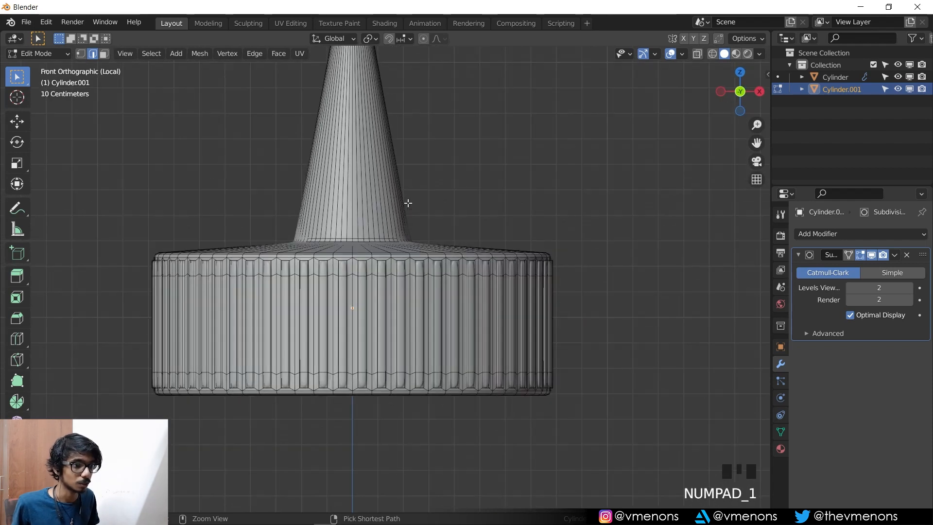
pyautogui.press('ctrl+KP_1')
pyautogui.scroll(2, 423, 250)
pyautogui.keyDown('shift'); pyautogui.moveTo(424, 250); pyautogui.dragTo(416, 237, button='middle'); pyautogui.keyUp('shift')
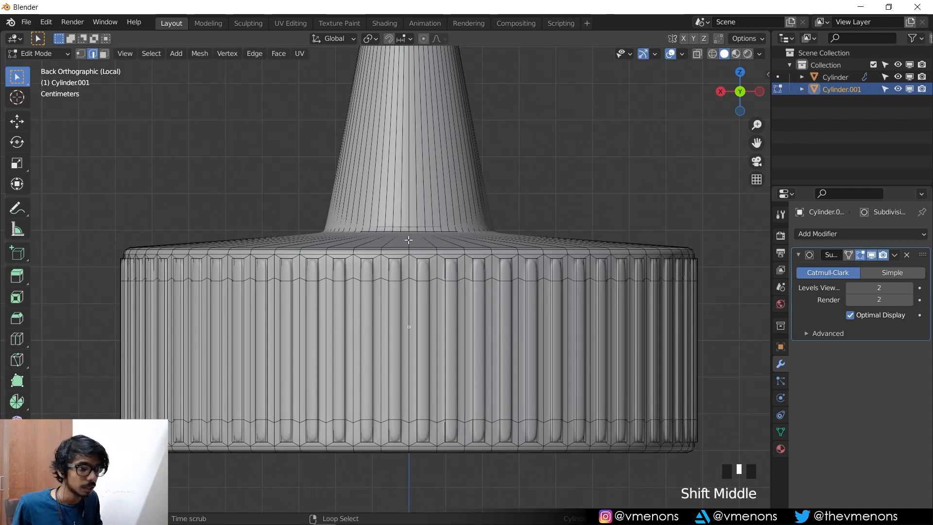
pyautogui.keyDown('alt'); pyautogui.keyDown('shift'); pyautogui.rightClick(408, 240); pyautogui.keyUp('shift'); pyautogui.keyUp('alt')
pyautogui.keyDown('alt'); pyautogui.keyDown('shift'); pyautogui.rightClick(409, 300); pyautogui.keyUp('shift'); pyautogui.keyUp('alt')
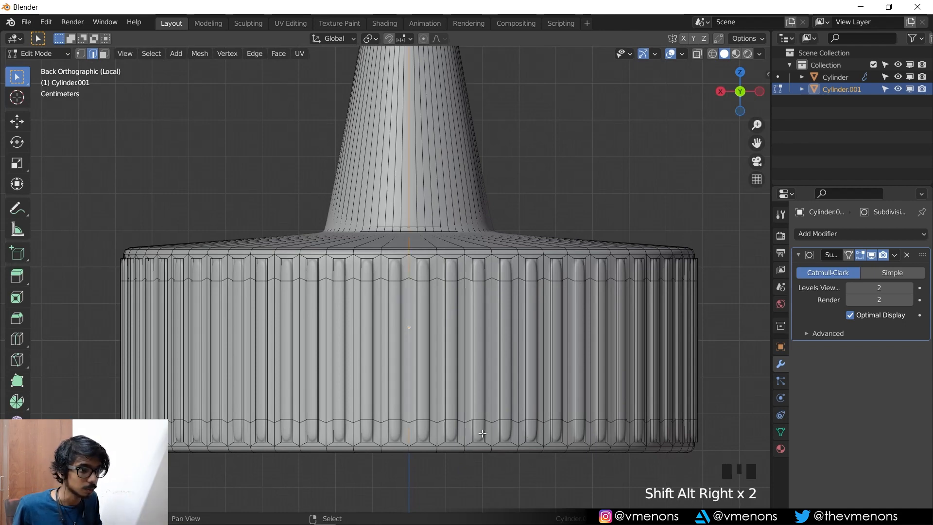
# Step: Extend the selection with the centre edges running across the cap's bottom rim instead of the loop around it
pyautogui.keyDown('shift'); pyautogui.moveTo(408, 299); pyautogui.dragTo(410, 264, button='middle'); pyautogui.keyUp('shift')
pyautogui.keyDown('alt'); pyautogui.keyDown('shift'); pyautogui.rightClick(410, 264); pyautogui.keyUp('shift'); pyautogui.keyUp('alt')
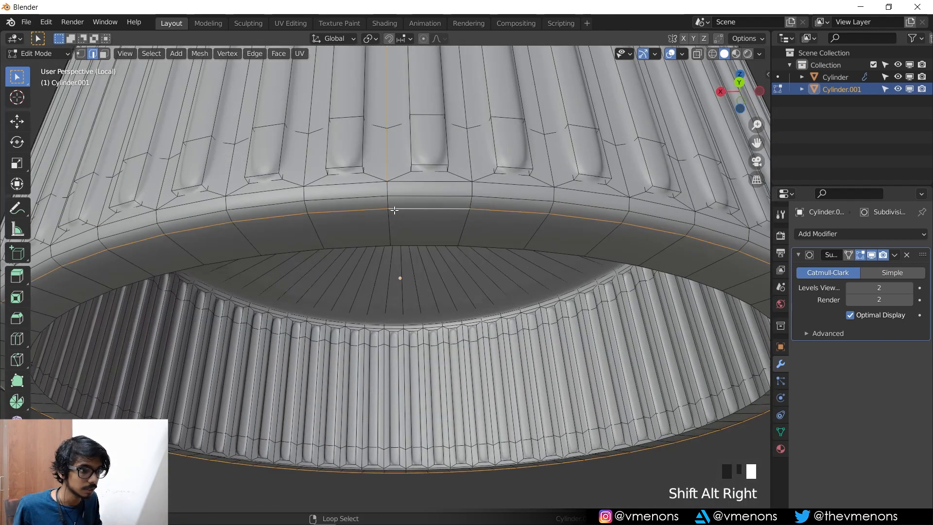
pyautogui.hotkey('ctrl', 'z')
pyautogui.keyDown('alt'); pyautogui.keyDown('shift'); pyautogui.rightClick(392, 222); pyautogui.keyUp('shift'); pyautogui.keyUp('alt')
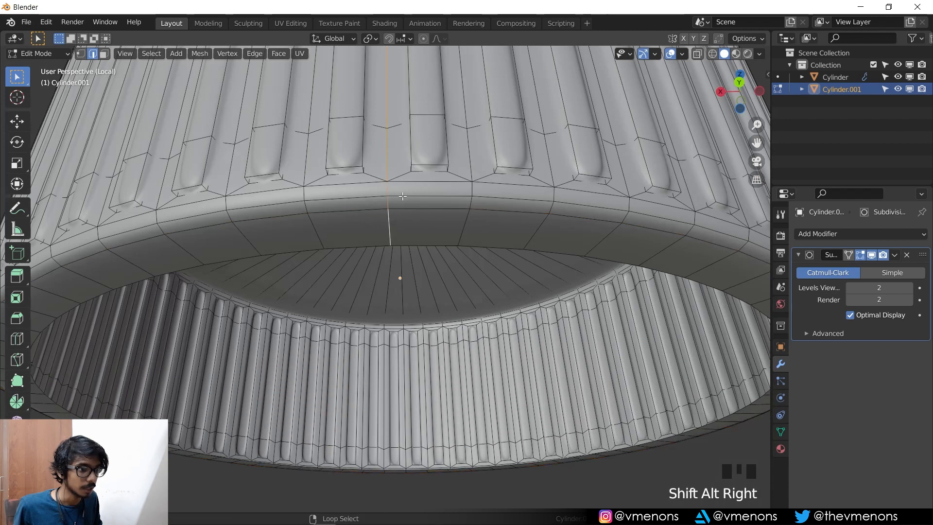
# Step: Add all sharp edges of the cap, including the ridge outlines, to the selection
pyautogui.click(151, 53)
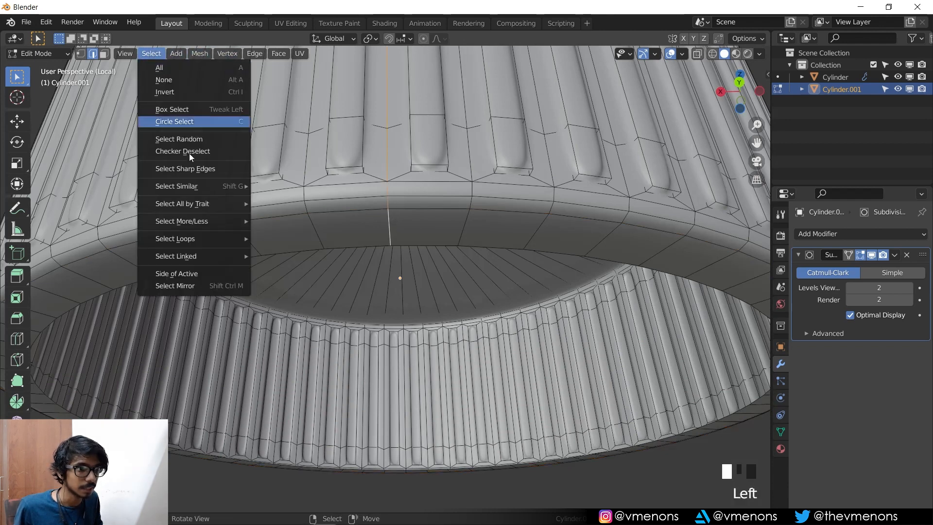
pyautogui.click(185, 169)
pyautogui.scroll(-3, 426, 186)
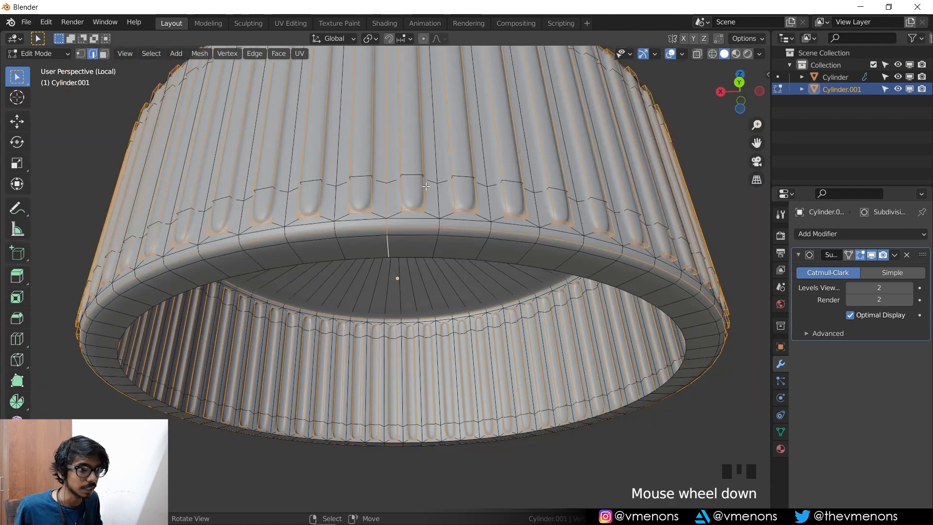
pyautogui.moveTo(426, 186); pyautogui.dragTo(466, 256, button='middle')
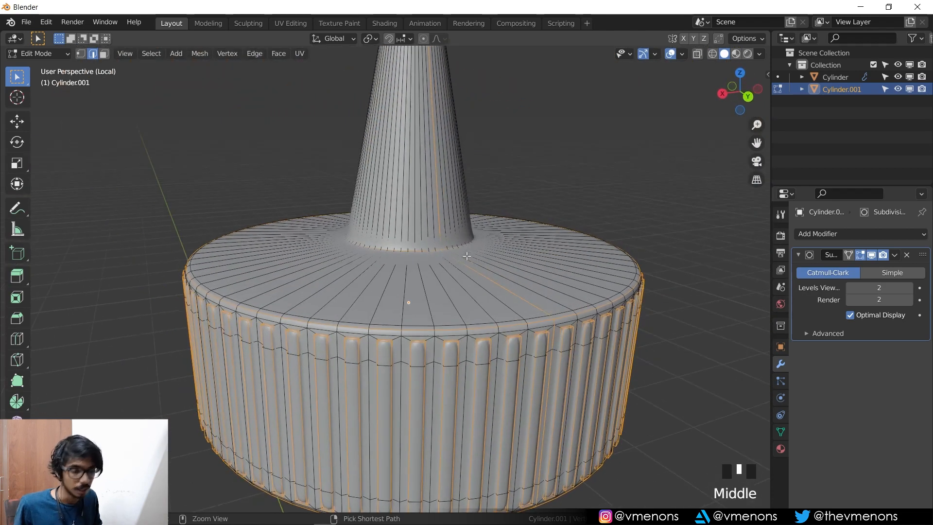
# Step: Mark the selected cap edges as seams and unwrap the whole cap mesh
pyautogui.hotkey('ctrl', 'e')
pyautogui.click(466, 255)
pyautogui.press('a')
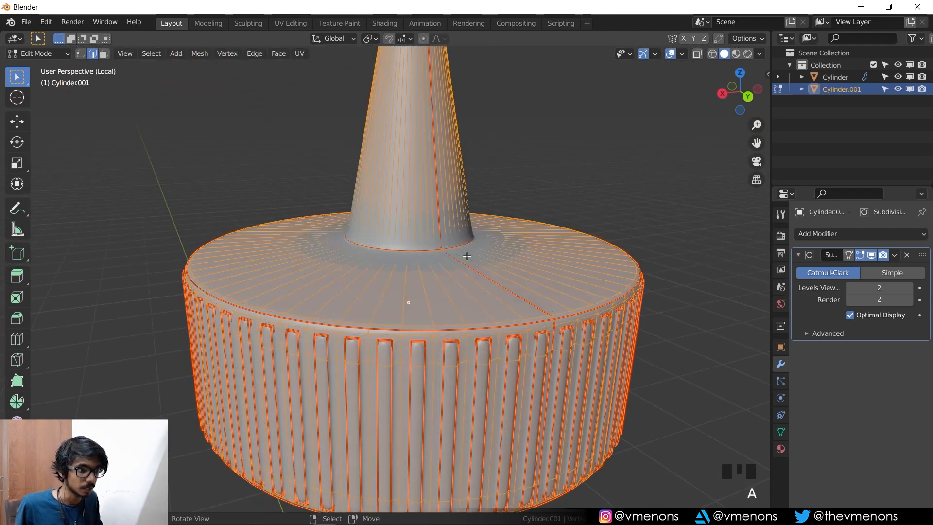
pyautogui.press('u')
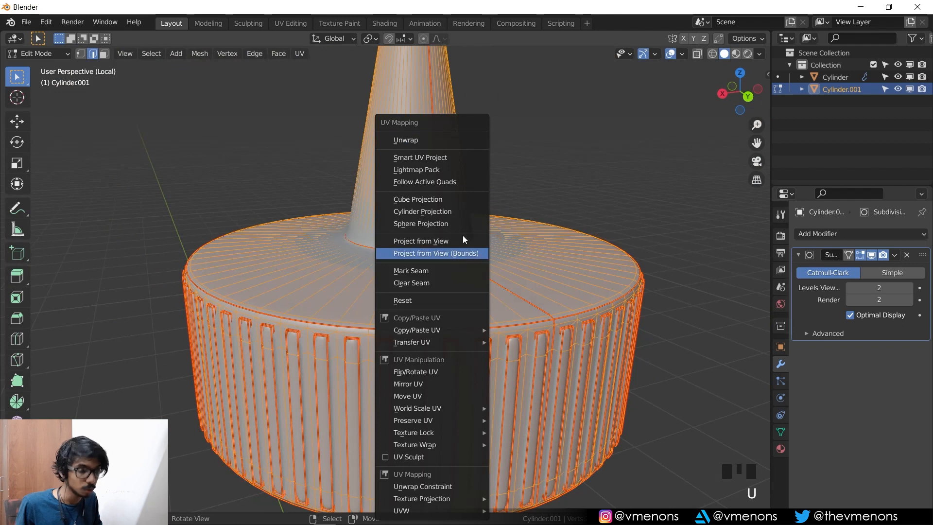
pyautogui.click(426, 141)
# Step: Save the project as bottle.blend in D:\Current projects\YOUTUBE and switch the cap back to Object Mode
pyautogui.hotkey('ctrl', 's')
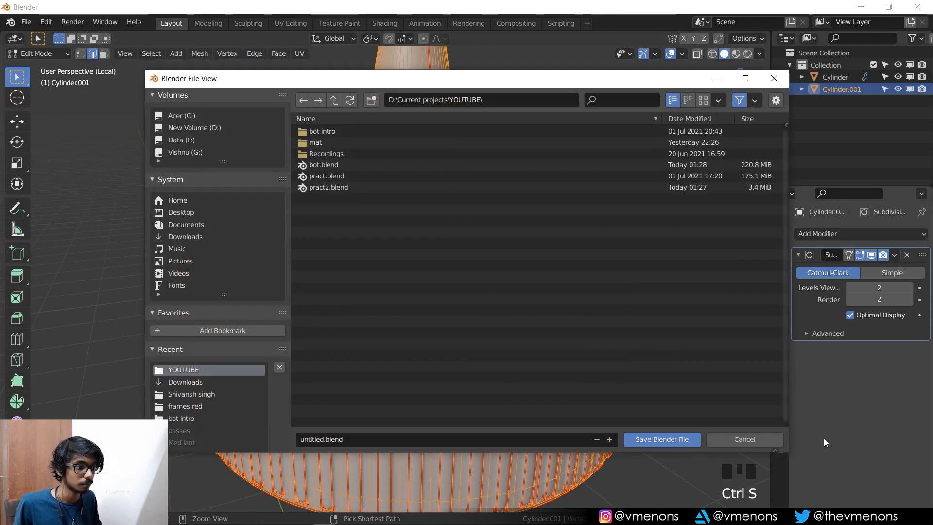
pyautogui.click(744, 440)
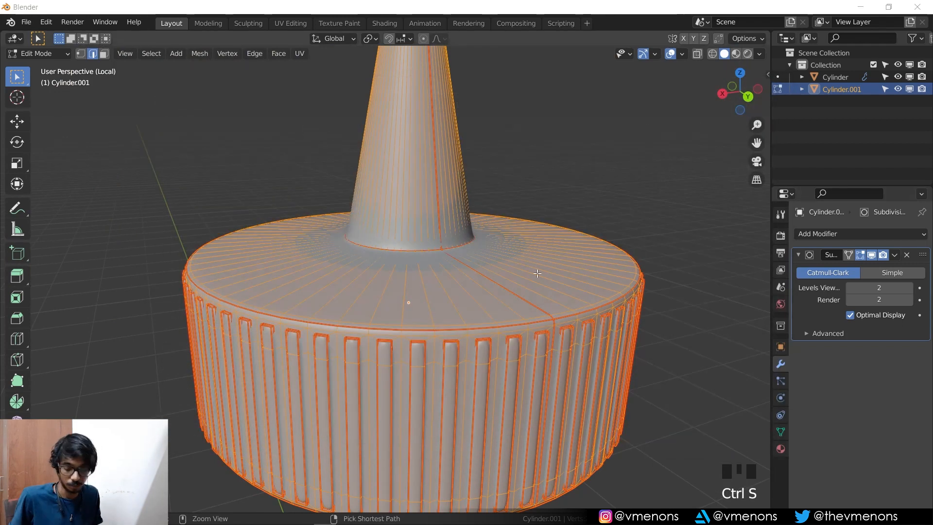
pyautogui.hotkey('ctrl', 's')
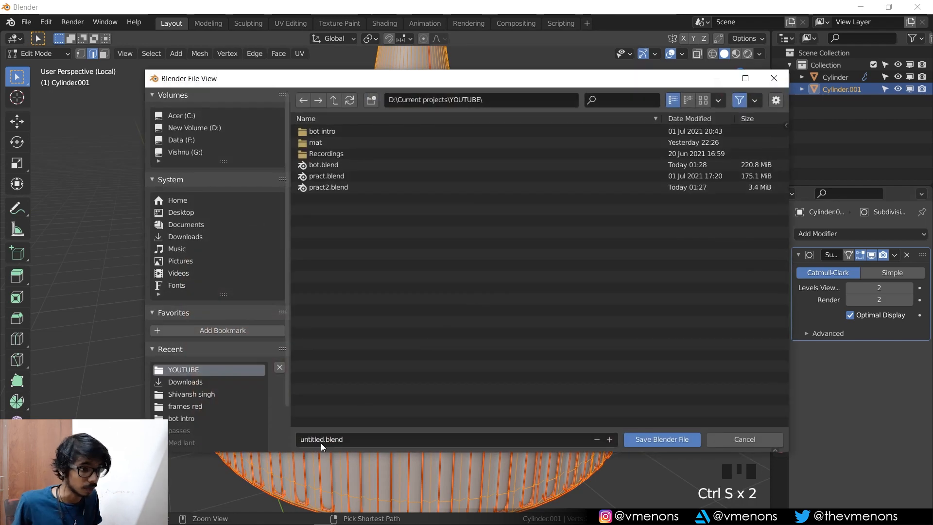
pyautogui.click(320, 442)
pyautogui.moveTo(531, 384); pyautogui.dragTo(532, 369, button='middle')
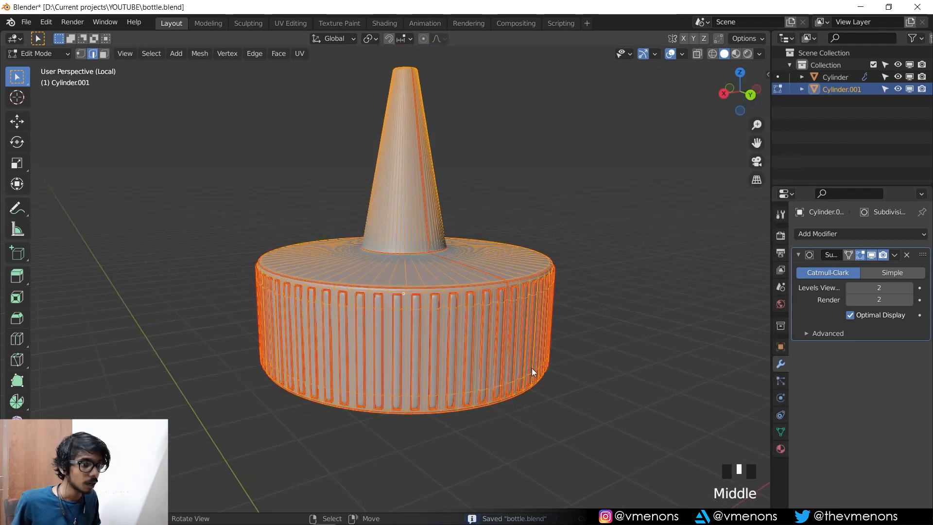
pyautogui.press('Tab')
pyautogui.hotkey('ctrl', 's')
# Step: Leave the cap's local view, select the bottle body and show it from the front with X-ray on
pyautogui.press('/')
pyautogui.scroll(-2, 491, 328)
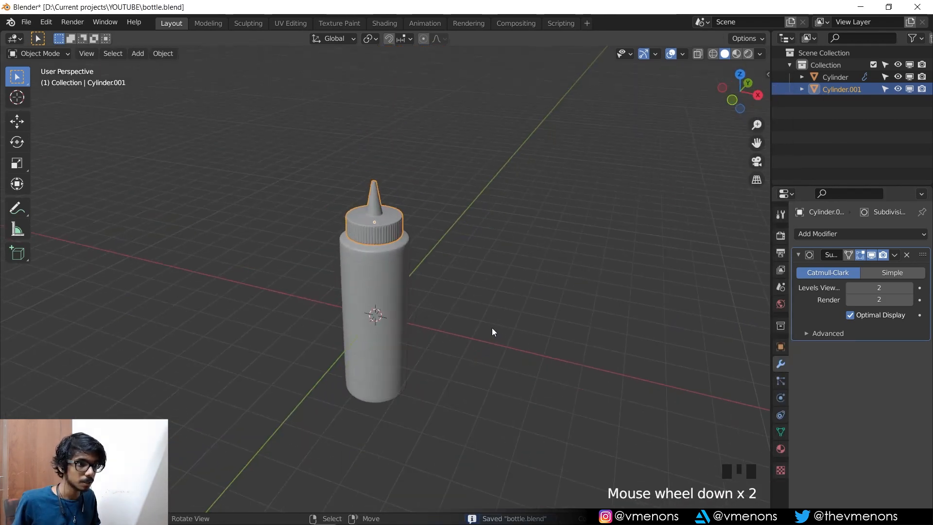
pyautogui.moveTo(491, 328); pyautogui.dragTo(485, 283, button='middle')
pyautogui.middleClick(485, 284)
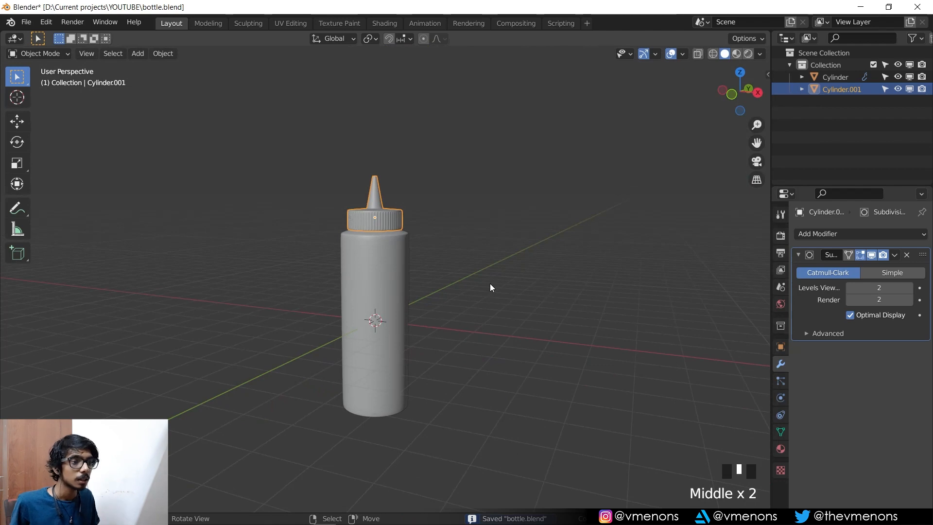
pyautogui.rightClick(403, 283)
pyautogui.press('KP_1')
pyautogui.scroll(3, 436, 333)
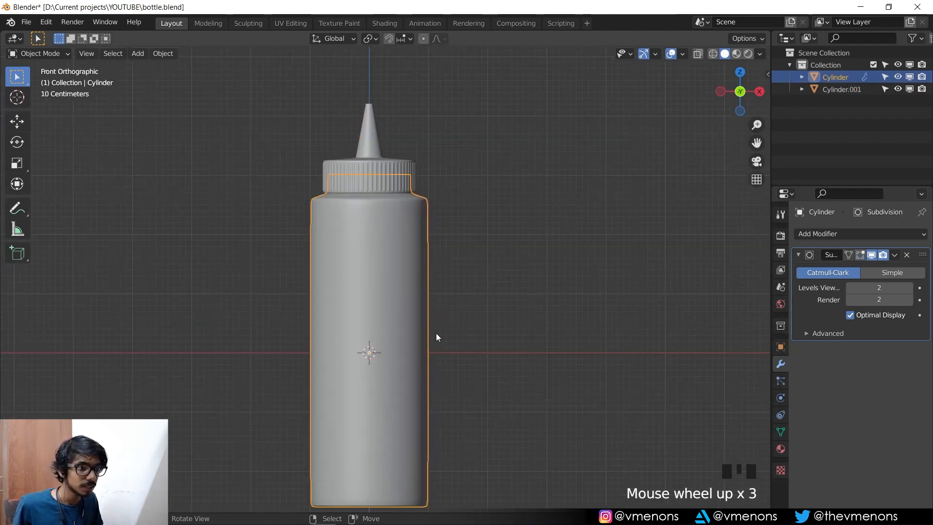
pyautogui.keyDown('shift'); pyautogui.moveTo(435, 334); pyautogui.dragTo(466, 289, button='middle'); pyautogui.keyUp('shift')
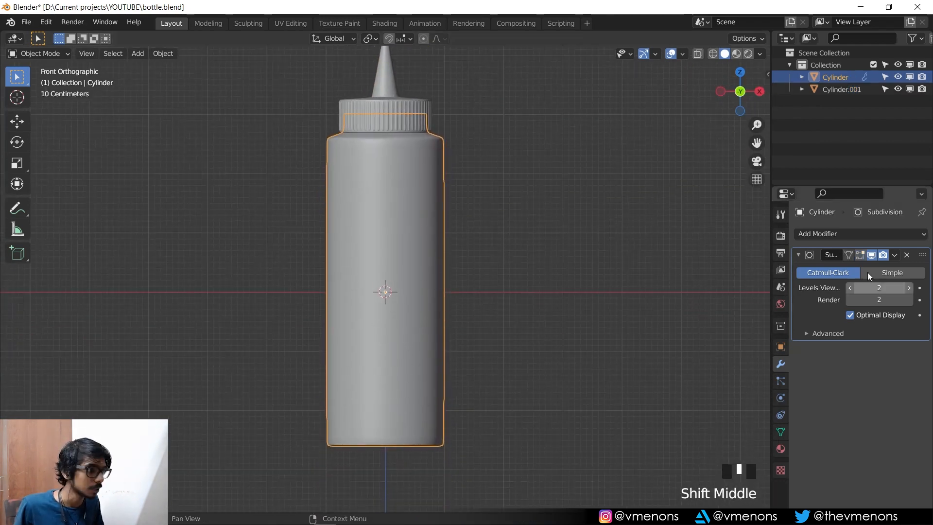
pyautogui.hotkey('alt', 'z')
pyautogui.scroll(3, 486, 189)
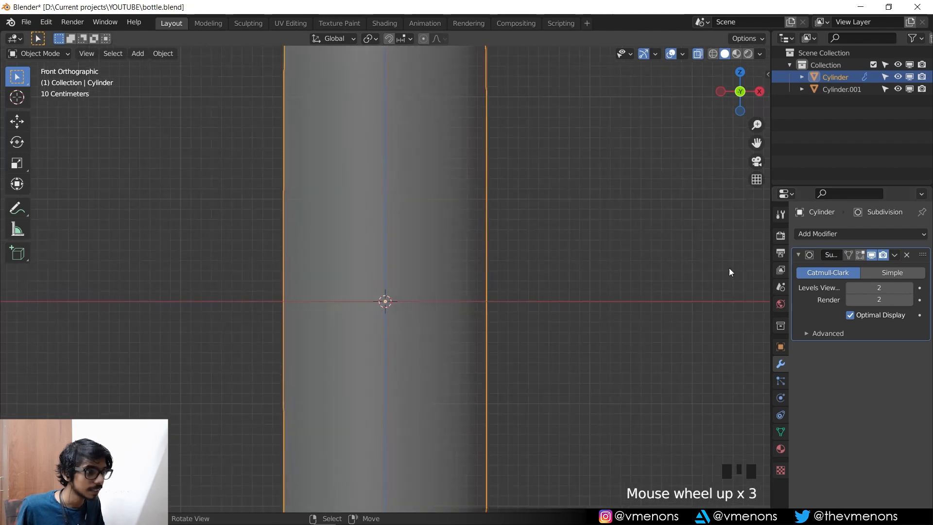
# Step: Add a Solidify modifier to the bottle body with a thickness of 0.021 m
pyautogui.click(810, 234)
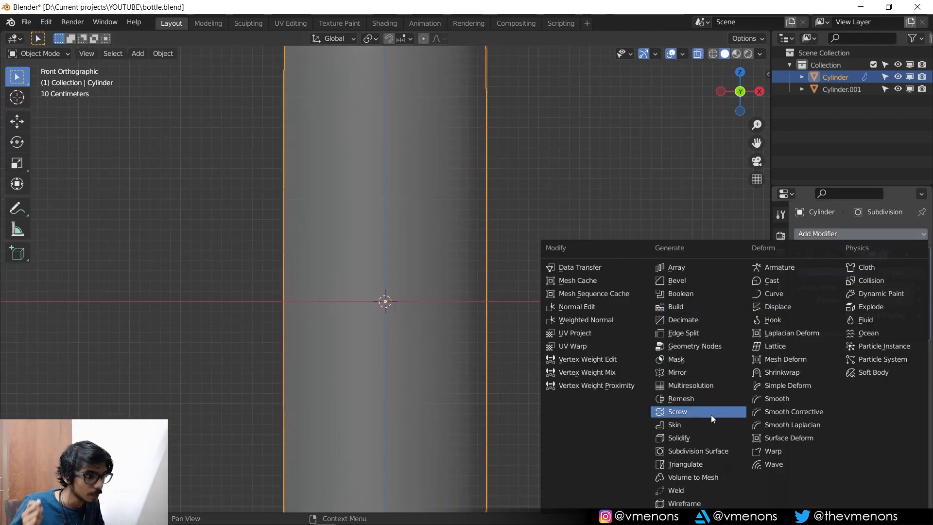
pyautogui.click(702, 436)
pyautogui.scroll(3, 608, 317)
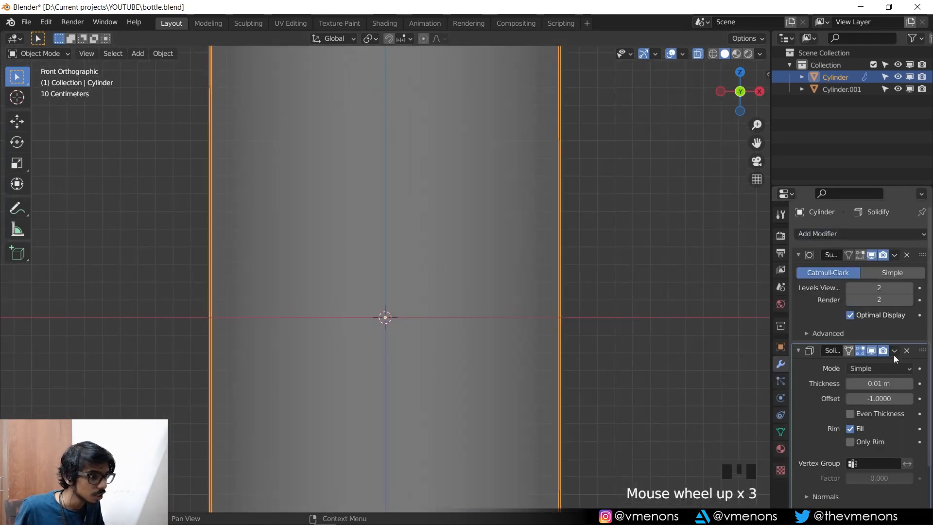
pyautogui.moveTo(879, 384); pyautogui.dragTo(890, 383)
pyautogui.keyDown('shift'); pyautogui.moveTo(532, 384); pyautogui.dragTo(506, 502, button='middle'); pyautogui.keyUp('shift')
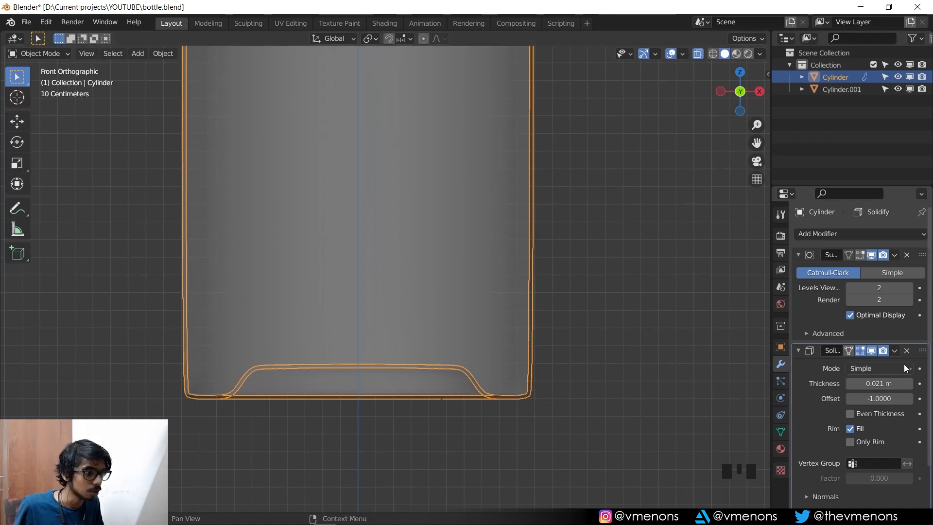
pyautogui.moveTo(880, 383)
pyautogui.mouseDown()
pyautogui.moveTo(920, 384)
pyautogui.moveTo(881, 384)
pyautogui.mouseUp()
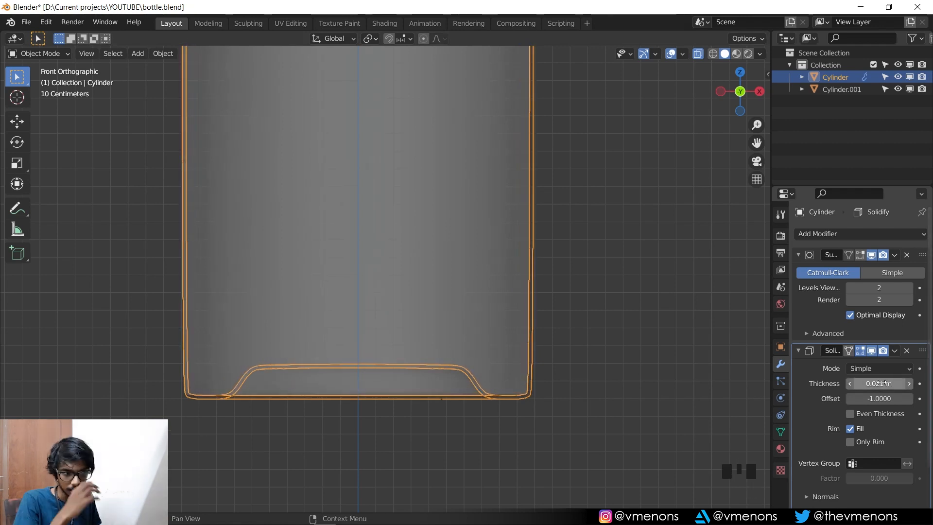
# Step: Cut about 25 evenly spaced horizontal edge loops into the body's straight wall in Edit Mode, without sliding them
pyautogui.scroll(-2, 495, 314)
pyautogui.keyDown('shift'); pyautogui.moveTo(576, 114); pyautogui.dragTo(581, 228, button='middle'); pyautogui.keyUp('shift')
pyautogui.scroll(-3, 535, 221)
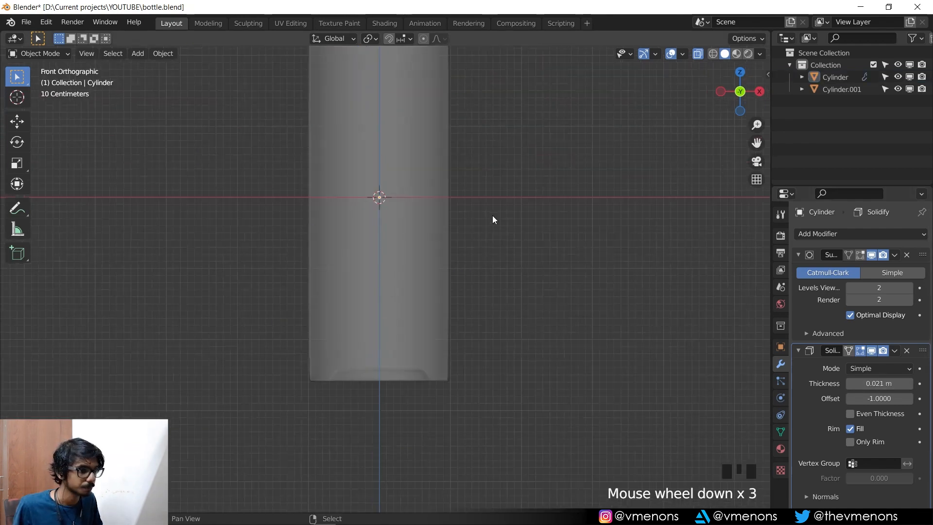
pyautogui.keyDown('shift'); pyautogui.moveTo(492, 214); pyautogui.dragTo(416, 228, button='middle'); pyautogui.keyUp('shift')
pyautogui.press('Tab')
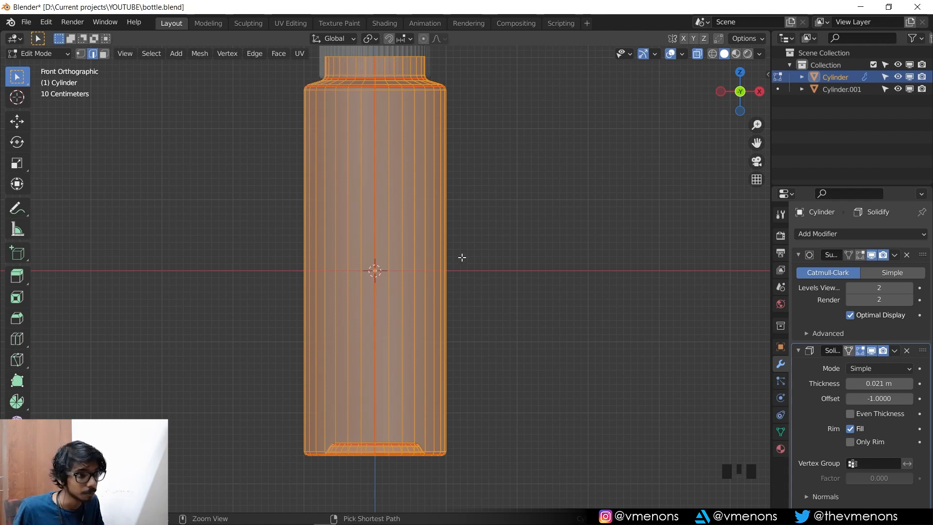
pyautogui.hotkey('ctrl', 'r')
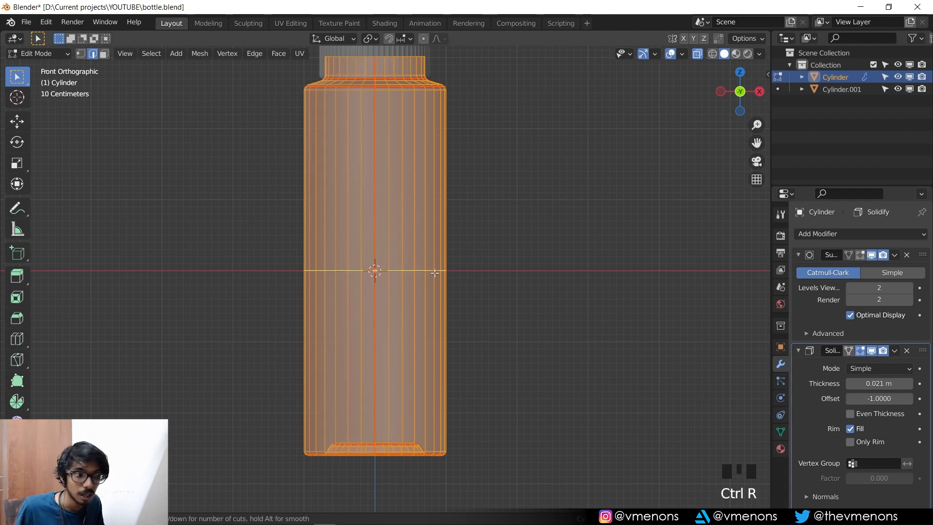
pyautogui.scroll(20, 435, 273)
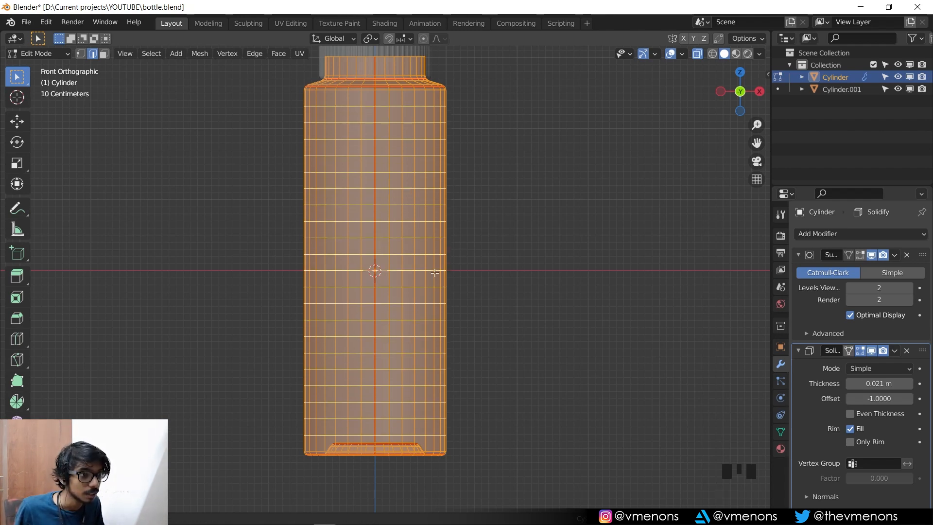
pyautogui.click(435, 274)
pyautogui.rightClick(435, 273)
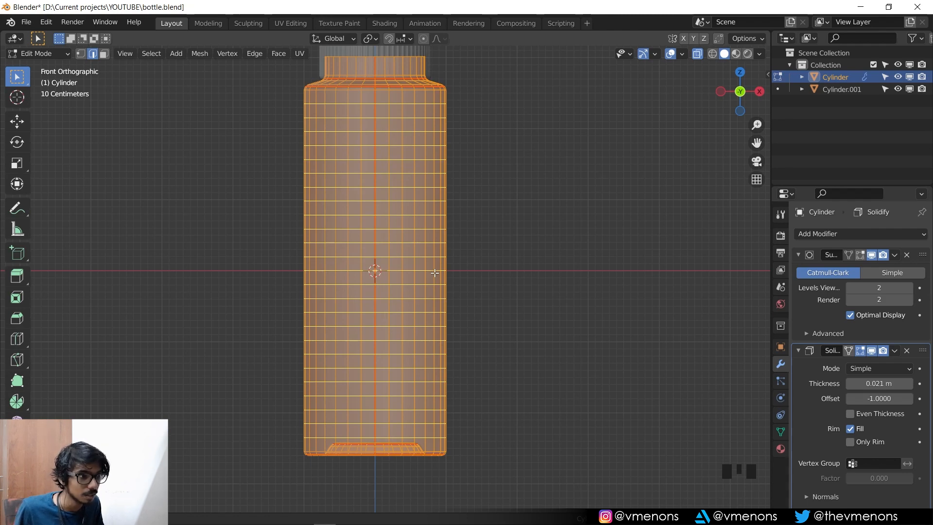
# Step: Place the horizontal loop cuts on the body wall without sliding them, and select the lower half of the body mesh
pyautogui.click(435, 273)
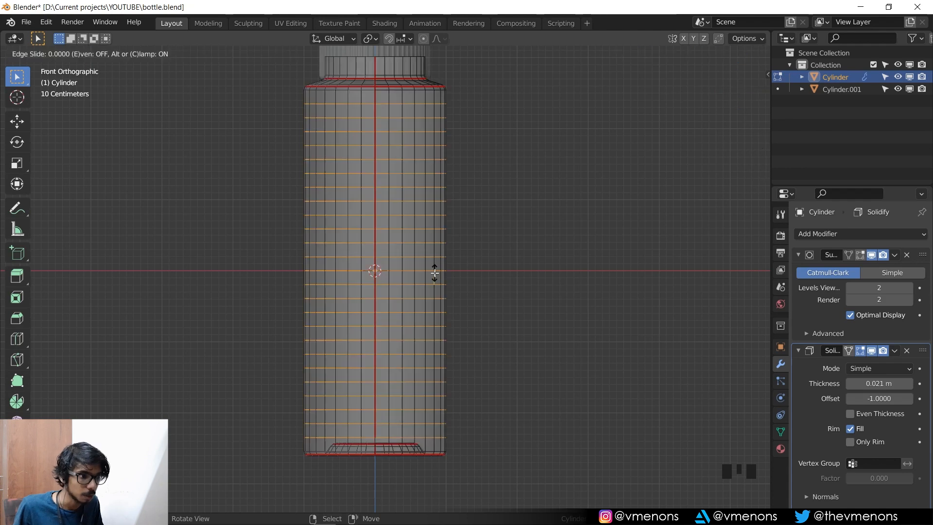
pyautogui.rightClick(435, 273)
pyautogui.keyDown('shift'); pyautogui.moveTo(513, 477); pyautogui.dragTo(526, 444, button='middle'); pyautogui.keyUp('shift')
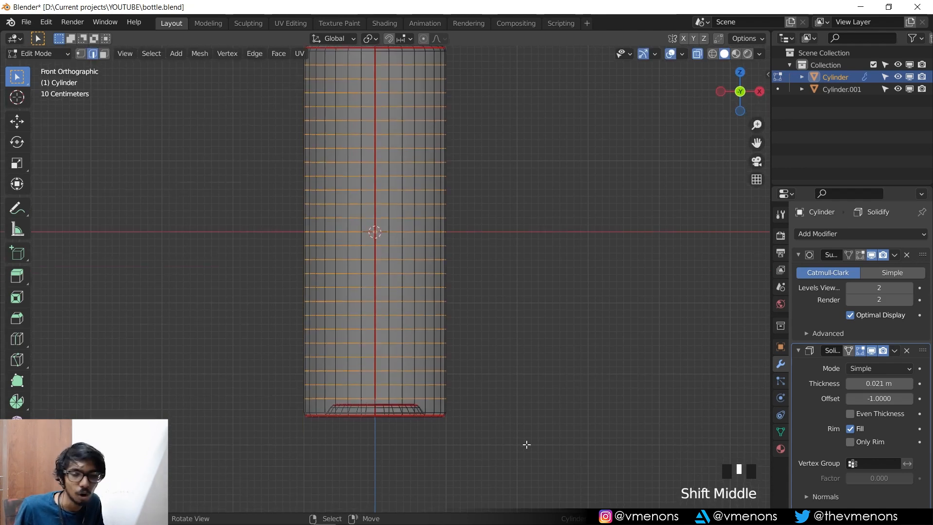
pyautogui.moveTo(530, 447); pyautogui.dragTo(267, 214)
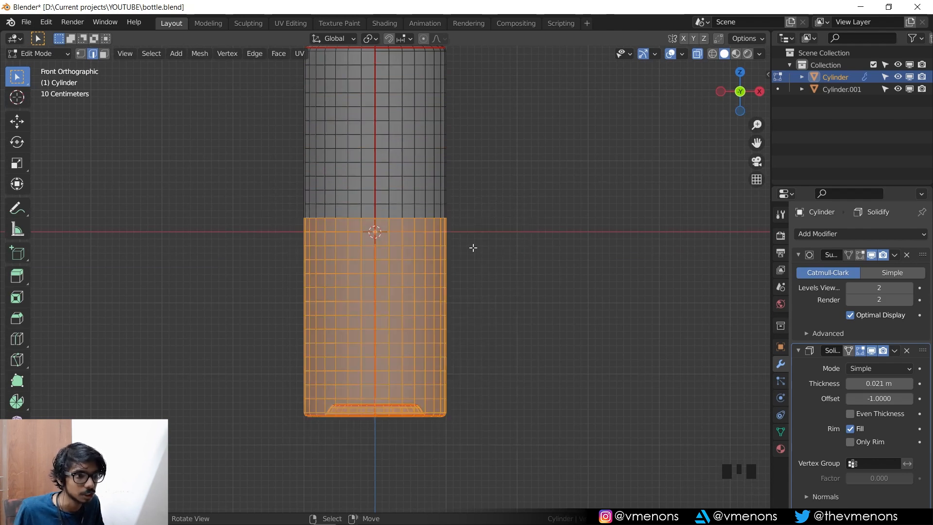
# Step: Duplicate the selected lower half in place, separate the duplicate into its own object and return to Object Mode
pyautogui.scroll(-1, 486, 252)
pyautogui.keyDown('shift'); pyautogui.moveTo(502, 260); pyautogui.dragTo(502, 287, button='middle'); pyautogui.keyUp('shift')
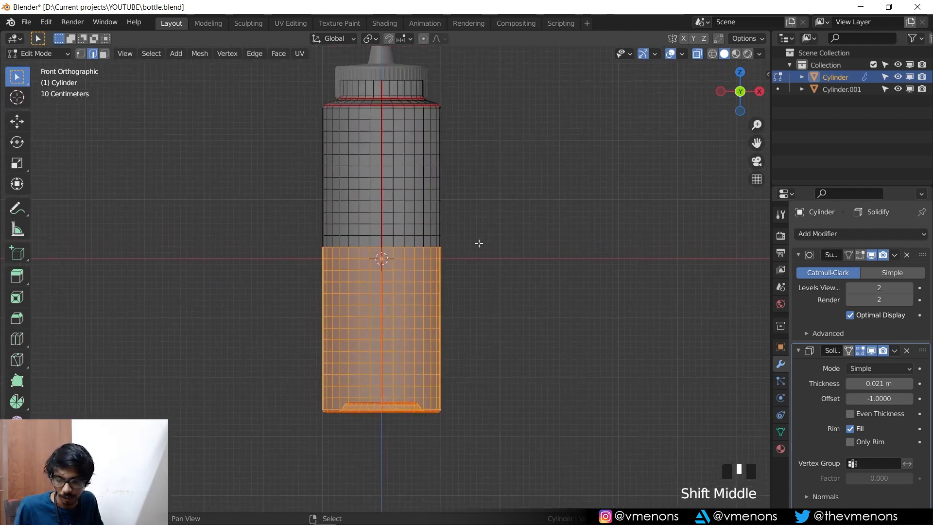
pyautogui.hotkey('shift', 'd')
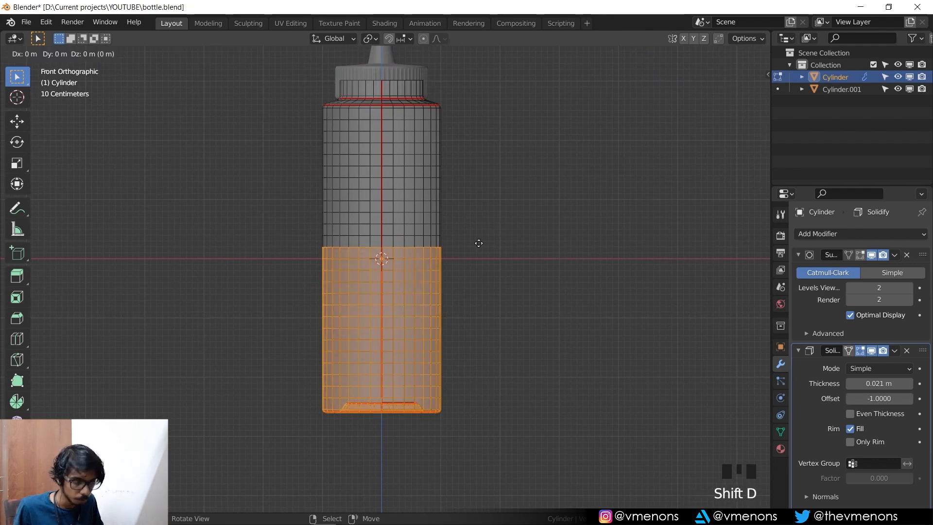
pyautogui.rightClick(478, 243)
pyautogui.press('p')
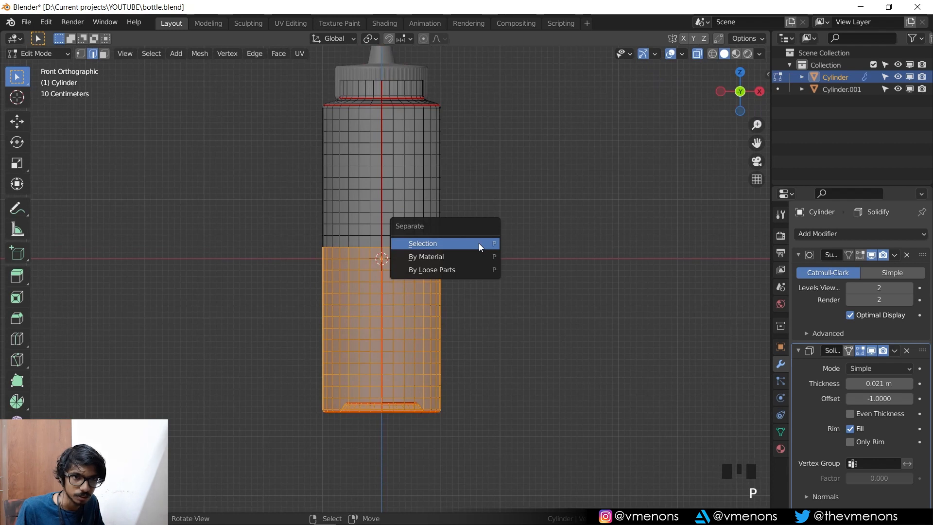
pyautogui.click(479, 243)
pyautogui.press('Tab')
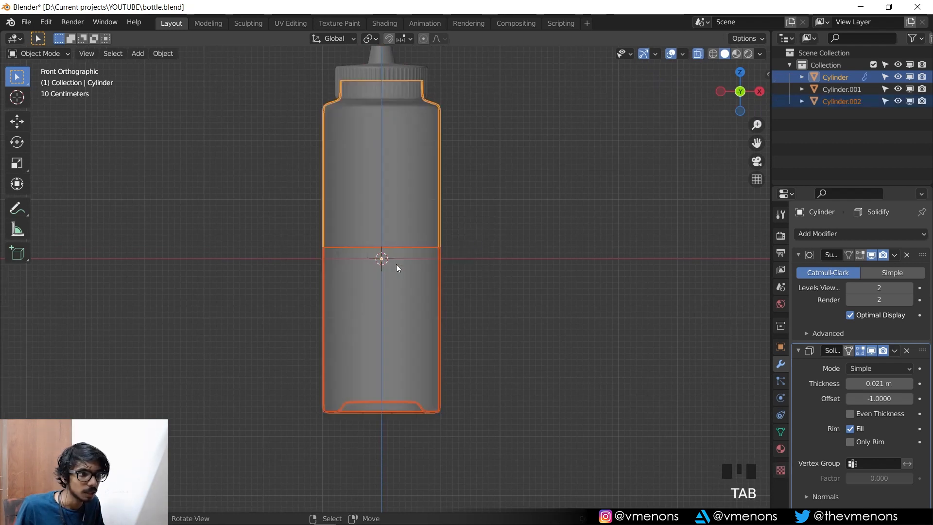
# Step: Isolate the separated lower part in local view and put it in Edit Mode with X-ray off
pyautogui.rightClick(396, 264)
pyautogui.rightClick(396, 264)
pyautogui.rightClick(394, 268)
pyautogui.rightClick(381, 243)
pyautogui.rightClick(379, 272)
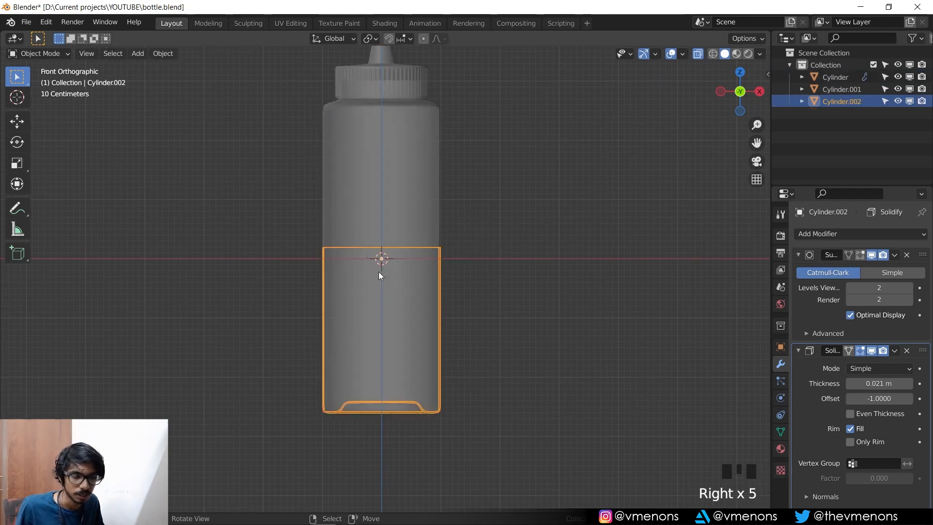
pyautogui.press('/')
pyautogui.moveTo(392, 264); pyautogui.dragTo(374, 248, button='middle')
pyautogui.press('Tab')
pyautogui.hotkey('alt', 'z')
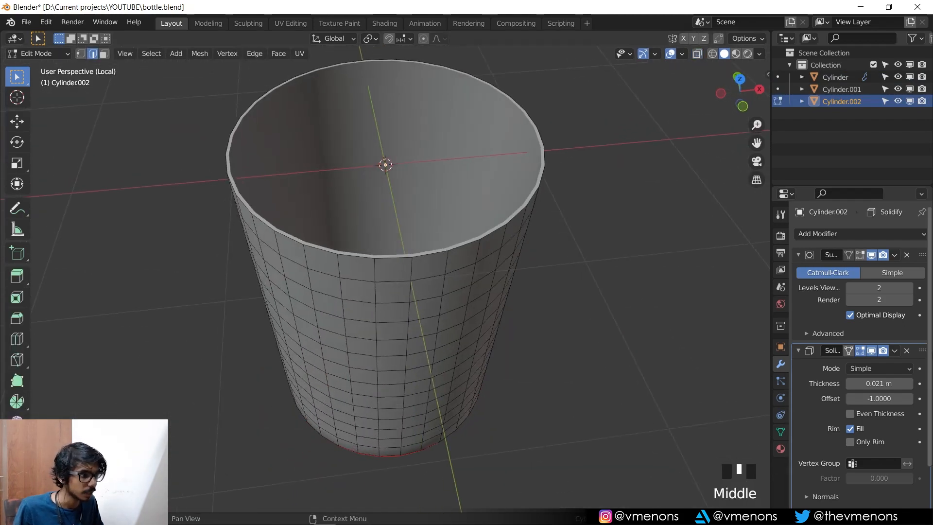
# Step: Remove the Solidify modifier from the separated part and fill its open top edge loop with a single face
pyautogui.click(906, 352)
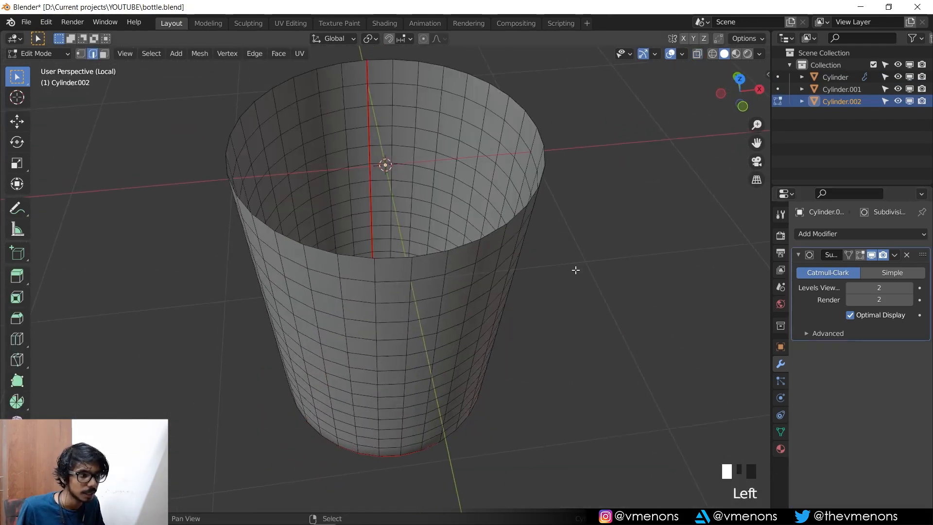
pyautogui.keyDown('shift'); pyautogui.moveTo(577, 269); pyautogui.dragTo(520, 329, button='middle'); pyautogui.keyUp('shift')
pyautogui.press('2')
pyautogui.keyDown('alt'); pyautogui.click(356, 306); pyautogui.keyUp('alt')
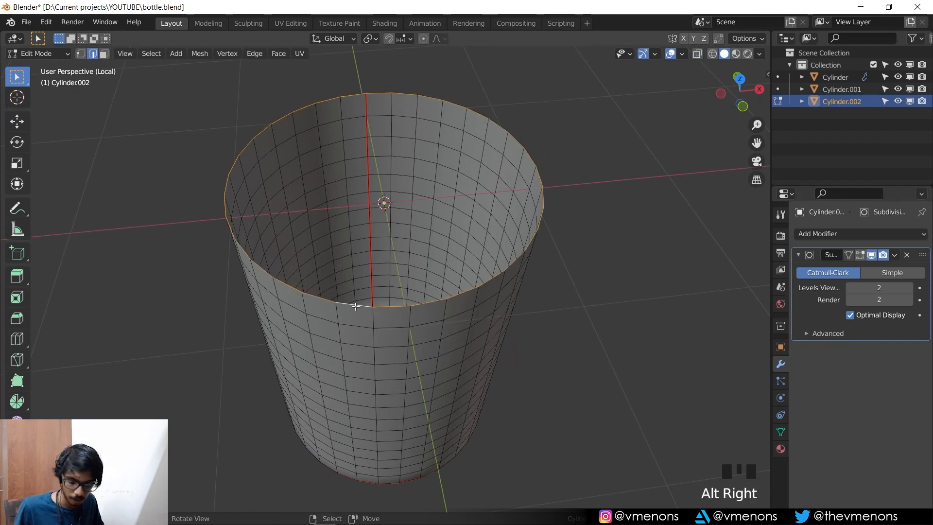
pyautogui.press('f')
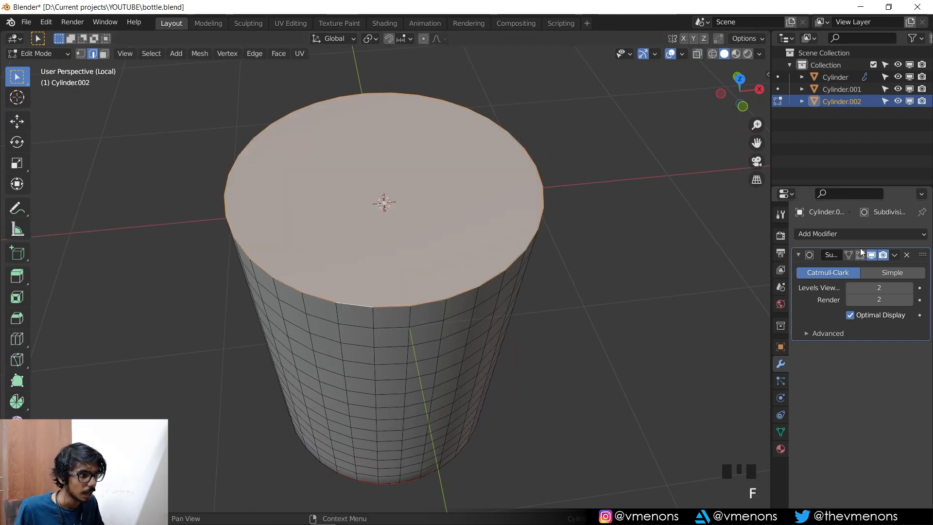
# Step: Display the Subdivision modifier in Edit Mode and examine how it smooths the filled top face
pyautogui.press('i')
pyautogui.click(597, 267)
pyautogui.moveTo(598, 267)
pyautogui.mouseDown(button='middle')
pyautogui.moveTo(563, 298)
pyautogui.moveTo(581, 263)
pyautogui.mouseUp(button='middle')
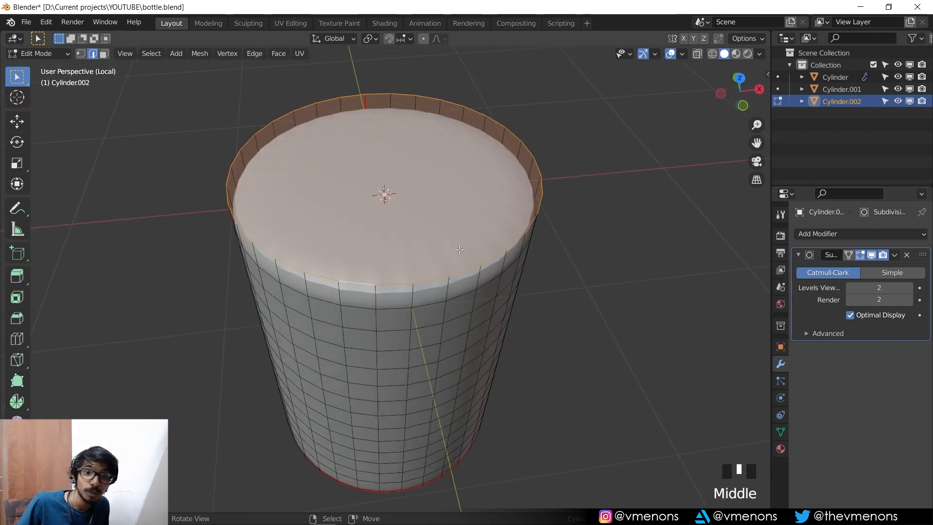
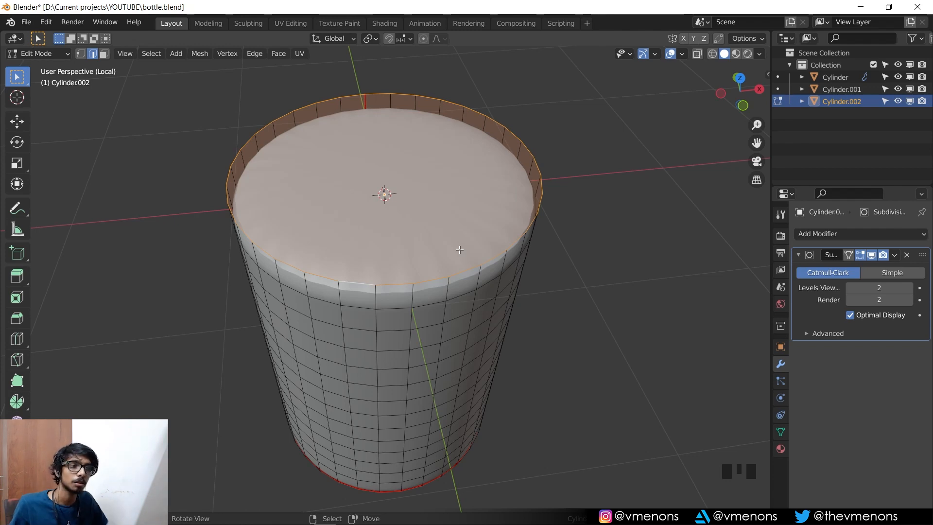
pyautogui.moveTo(454, 257); pyautogui.dragTo(427, 243, button='middle')
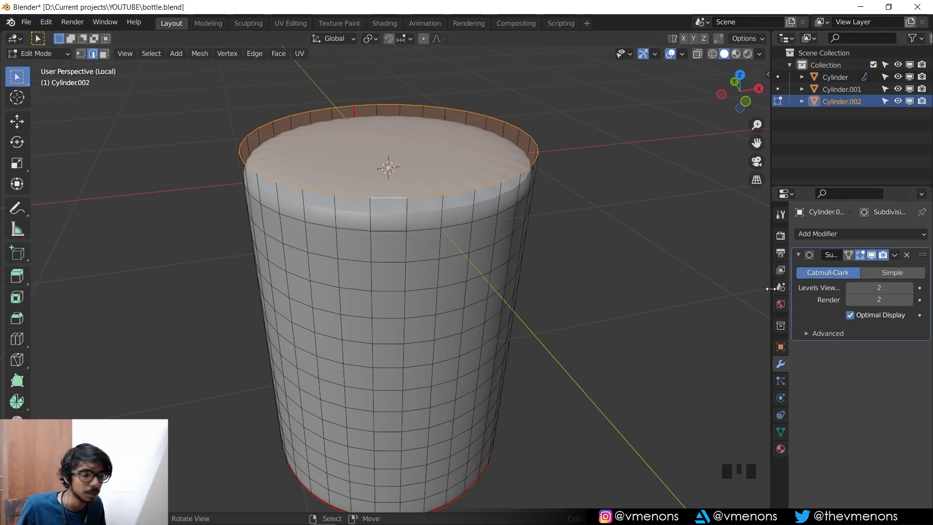
# Step: Try applying the Subdivision modifier to the separated part and examine the topology of its top face
pyautogui.press('Tab')
pyautogui.hotkey('ctrl', 'a')
pyautogui.press('Tab')
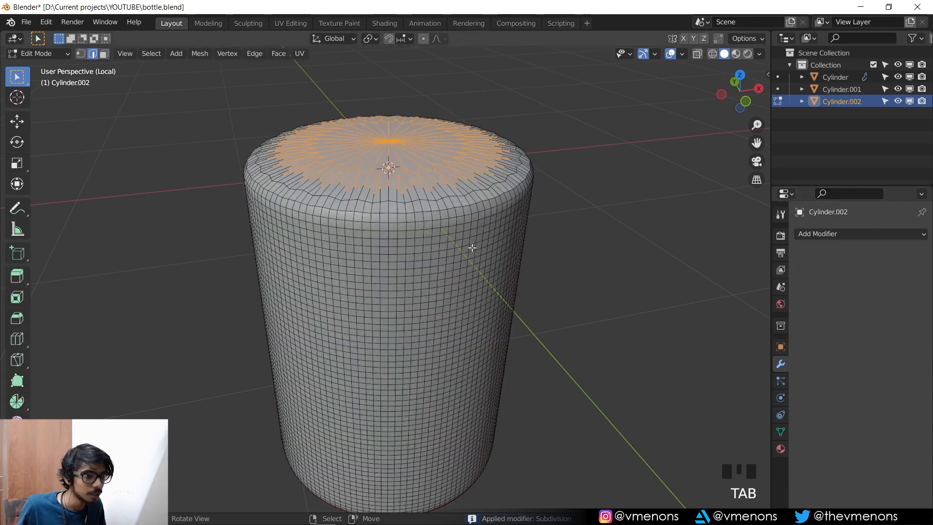
pyautogui.moveTo(472, 248); pyautogui.dragTo(396, 340, button='middle')
pyautogui.moveTo(398, 270); pyautogui.dragTo(443, 171, button='middle')
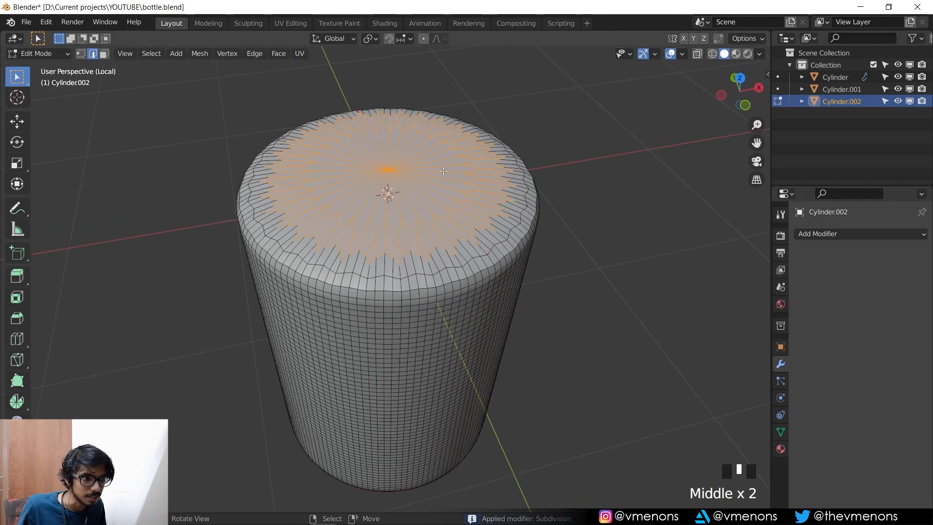
# Step: Undo the applied Subdivision modifier on the separated part
pyautogui.hotkey('ctrl', 'z')
pyautogui.hotkey('ctrl', 'z')
pyautogui.hotkey('ctrl', 'z')
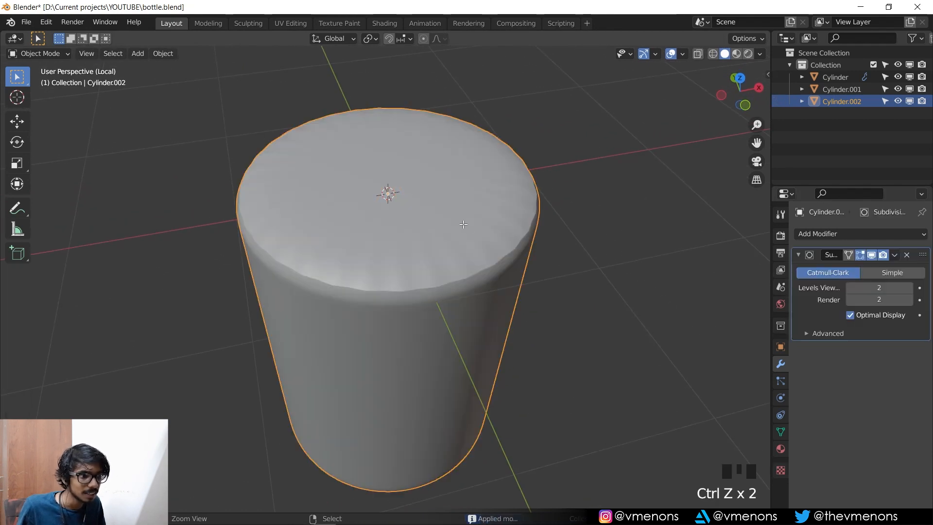
# Step: Switch to vertex selection and remove the Solidify modifier from the capped part again
pyautogui.moveTo(428, 243); pyautogui.dragTo(397, 308, button='middle')
pyautogui.press('1')
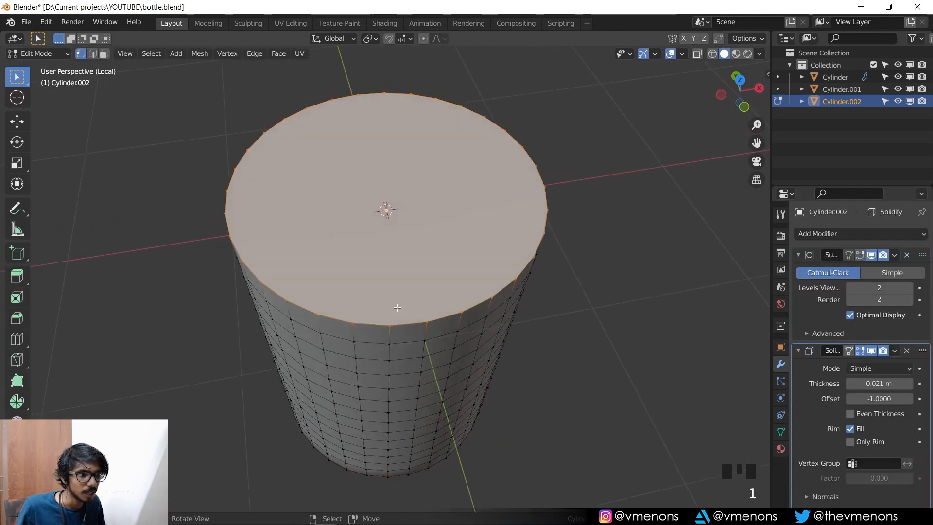
pyautogui.click(907, 350)
# Step: From the top view, connect opposing rim vertices along Y with a centre edge and five parallel edges on the +X side
pyautogui.rightClick(394, 318)
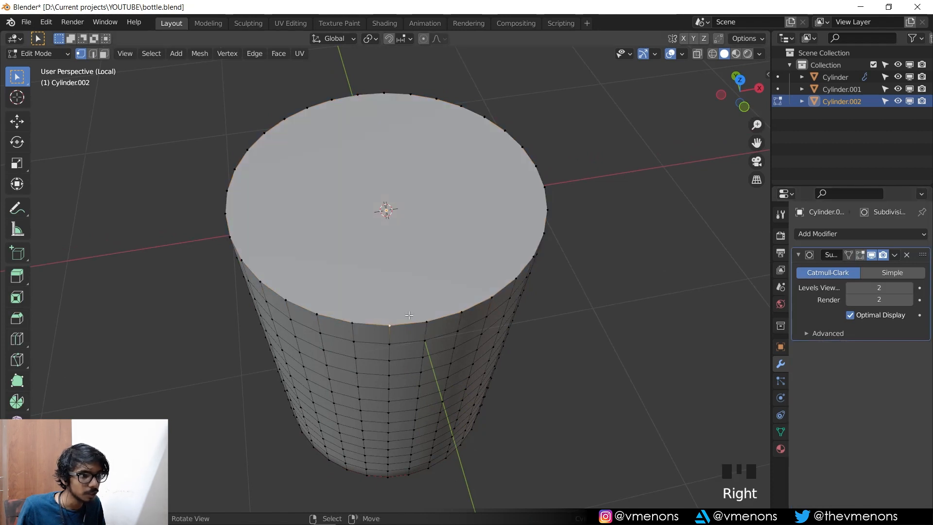
pyautogui.press('KP_7')
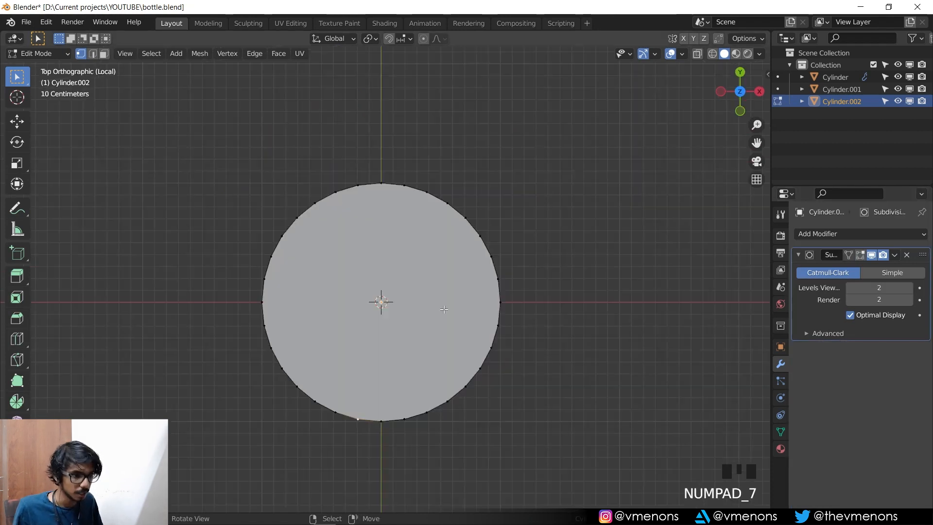
pyautogui.rightClick(382, 412)
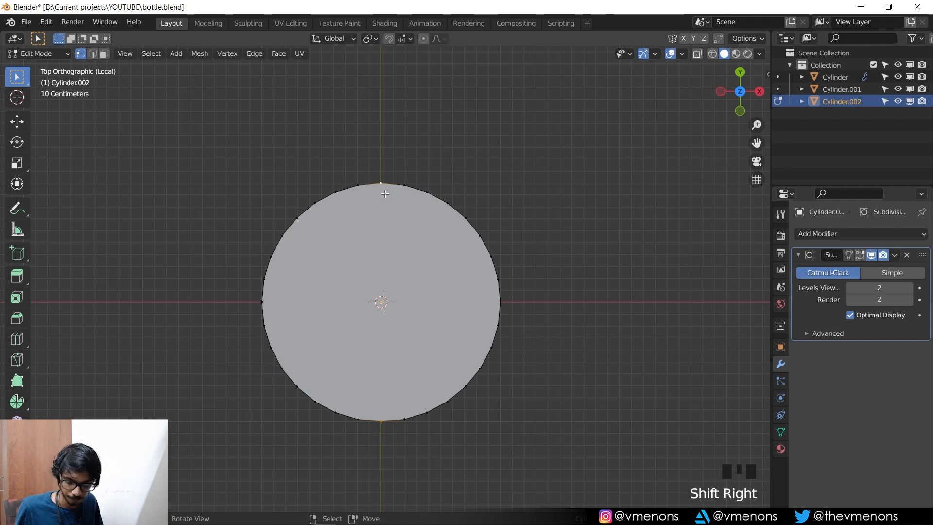
pyautogui.press('j')
pyautogui.rightClick(411, 406)
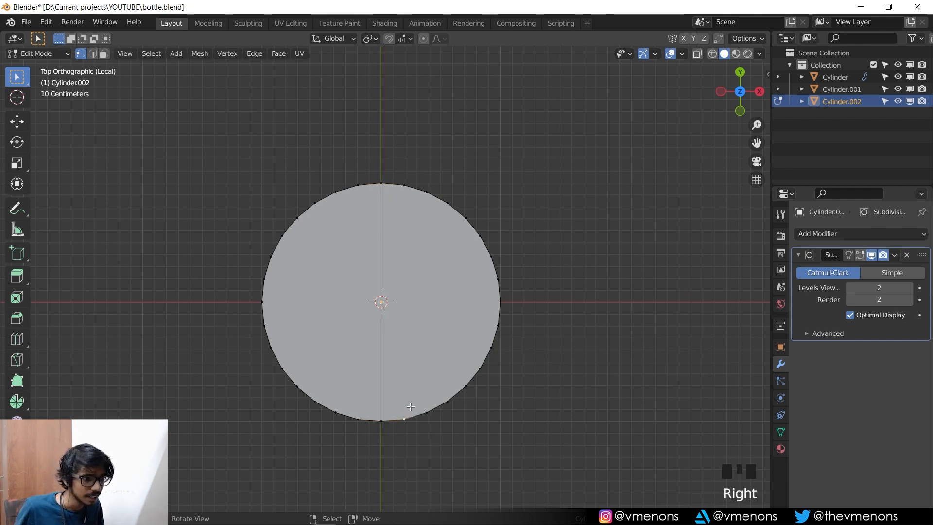
pyautogui.keyDown('shift'); pyautogui.rightClick(399, 190); pyautogui.keyUp('shift')
pyautogui.press('j')
pyautogui.rightClick(425, 403)
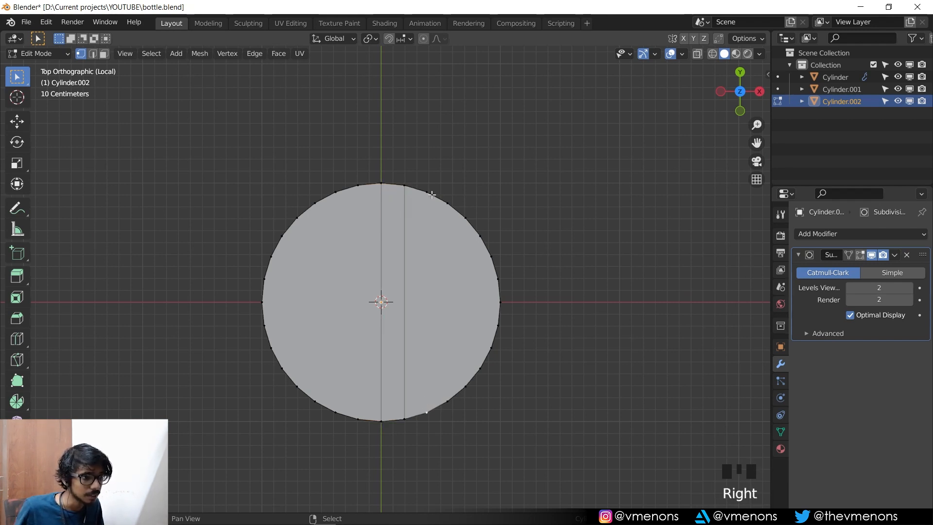
pyautogui.keyDown('shift'); pyautogui.rightClick(429, 197); pyautogui.keyUp('shift')
pyautogui.press('j')
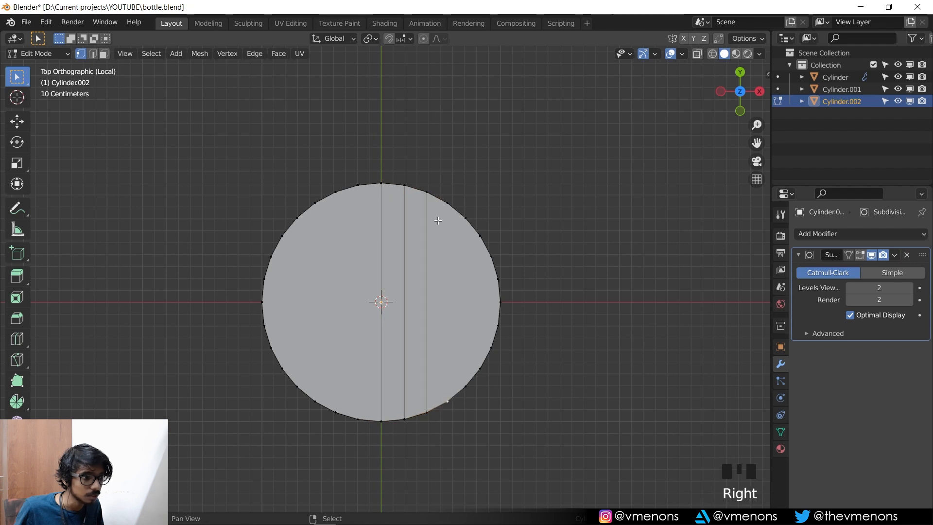
pyautogui.keyDown('shift'); pyautogui.rightClick(442, 210); pyautogui.keyUp('shift')
pyautogui.press('j')
pyautogui.rightClick(464, 391)
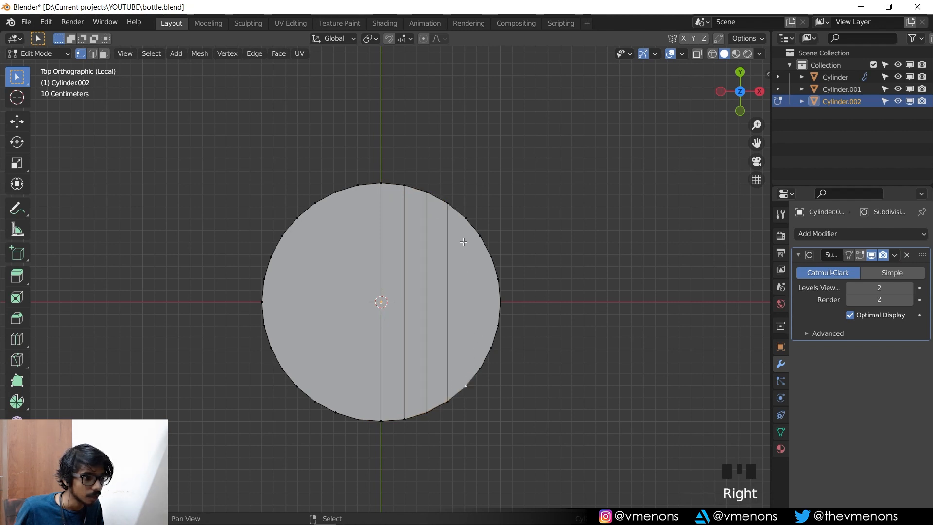
pyautogui.keyDown('shift'); pyautogui.rightClick(464, 221); pyautogui.keyUp('shift')
pyautogui.press('j')
pyautogui.rightClick(481, 367)
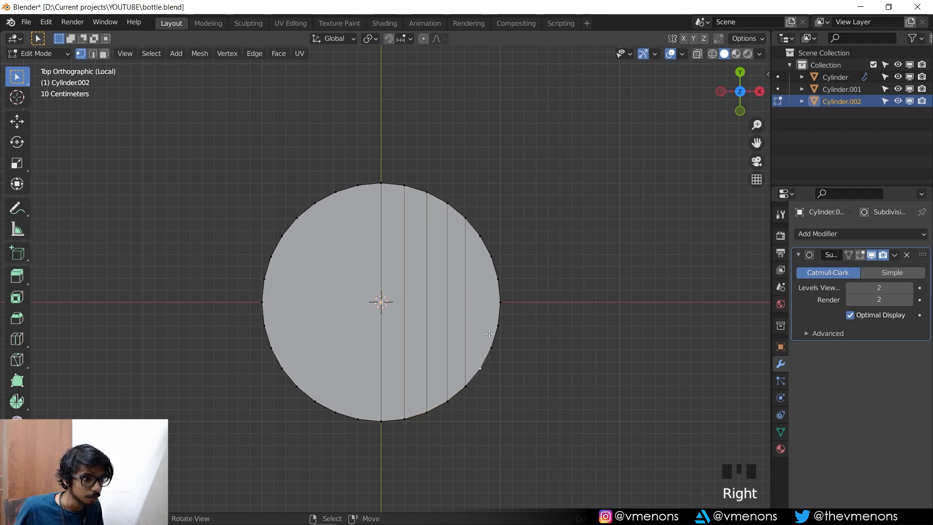
pyautogui.keyDown('shift'); pyautogui.rightClick(480, 237); pyautogui.keyUp('shift')
pyautogui.press('j')
# Step: Connect five pairs of opposing rim vertices with parallel edges along Y on the top face's -X side
pyautogui.rightClick(360, 411)
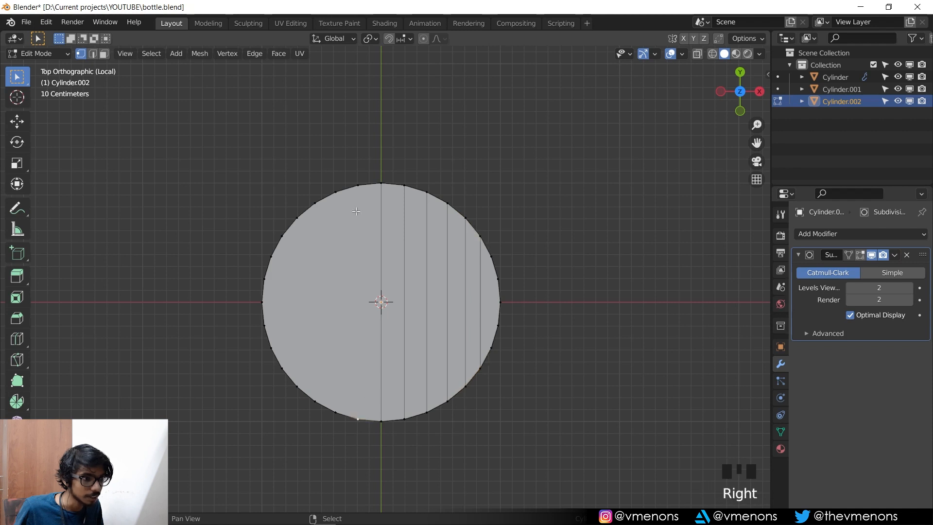
pyautogui.keyDown('shift'); pyautogui.rightClick(357, 191); pyautogui.keyUp('shift')
pyautogui.press('j')
pyautogui.rightClick(339, 200)
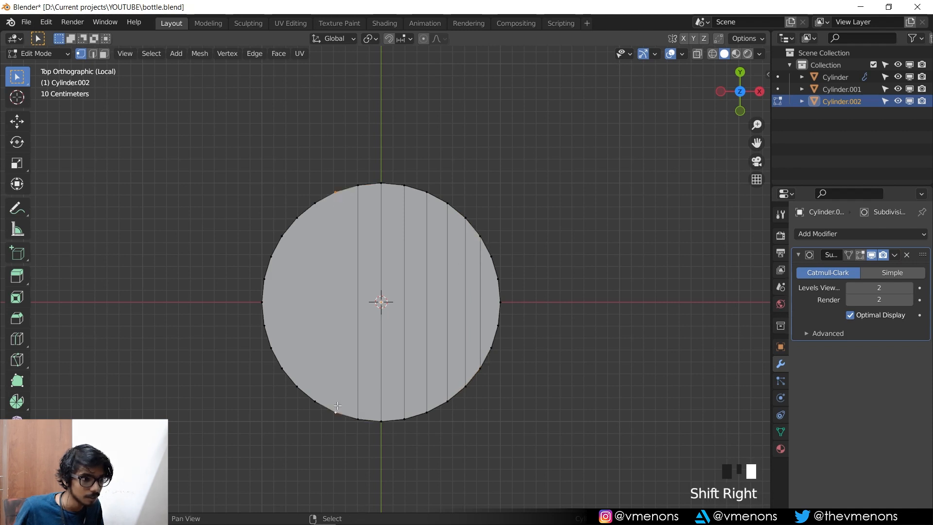
pyautogui.press('j')
pyautogui.rightClick(317, 393)
pyautogui.keyDown('shift'); pyautogui.rightClick(316, 204); pyautogui.keyUp('shift')
pyautogui.press('j')
pyautogui.rightClick(299, 220)
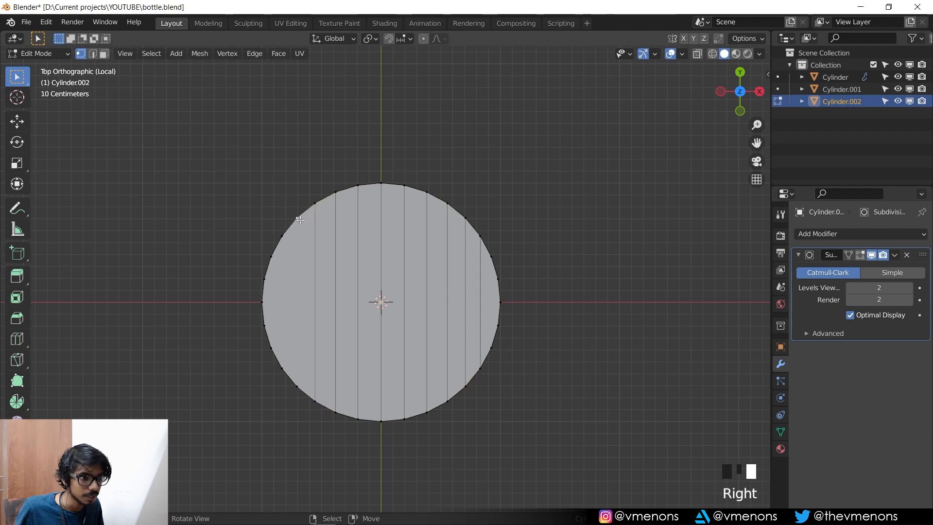
pyautogui.keyDown('shift'); pyautogui.rightClick(295, 384); pyautogui.keyUp('shift')
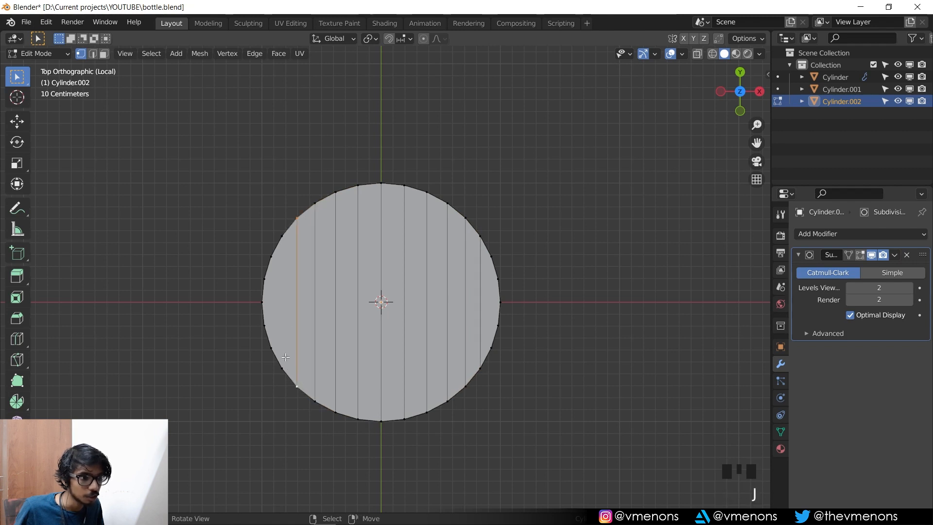
pyautogui.press('j')
pyautogui.rightClick(282, 369)
pyautogui.keyDown('shift'); pyautogui.rightClick(282, 237); pyautogui.keyUp('shift')
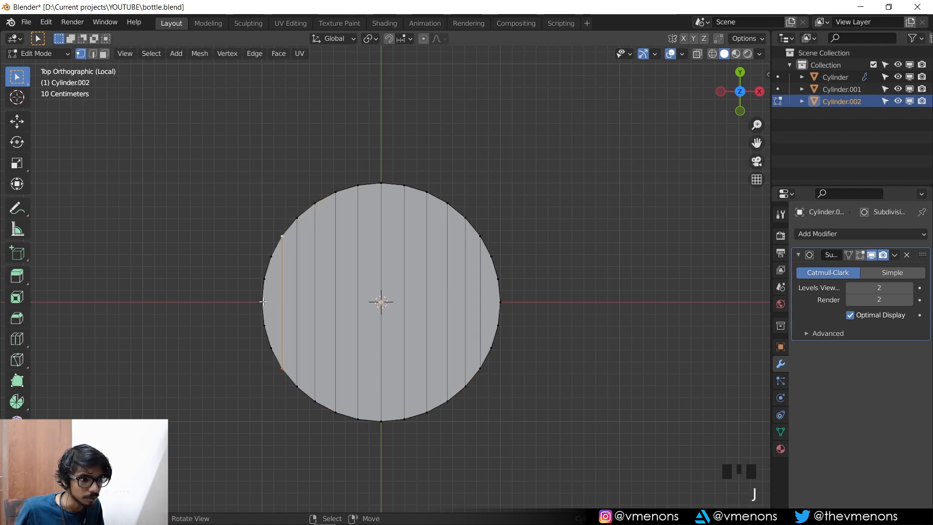
pyautogui.press('j')
# Step: Connect the two rim vertices on the X axis across all strips, and join the next vertex pair near the -X rim
pyautogui.rightClick(262, 302)
pyautogui.press('j')
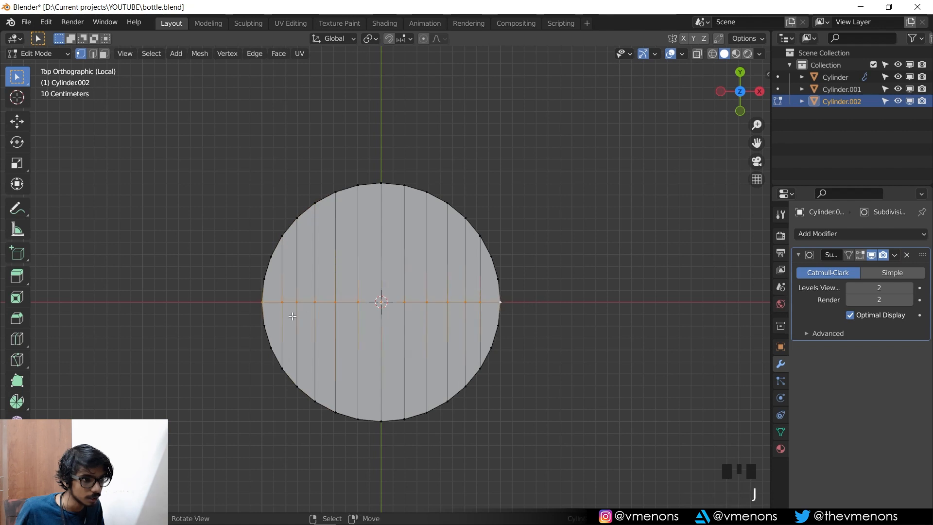
pyautogui.rightClick(271, 338)
pyautogui.rightClick(275, 340)
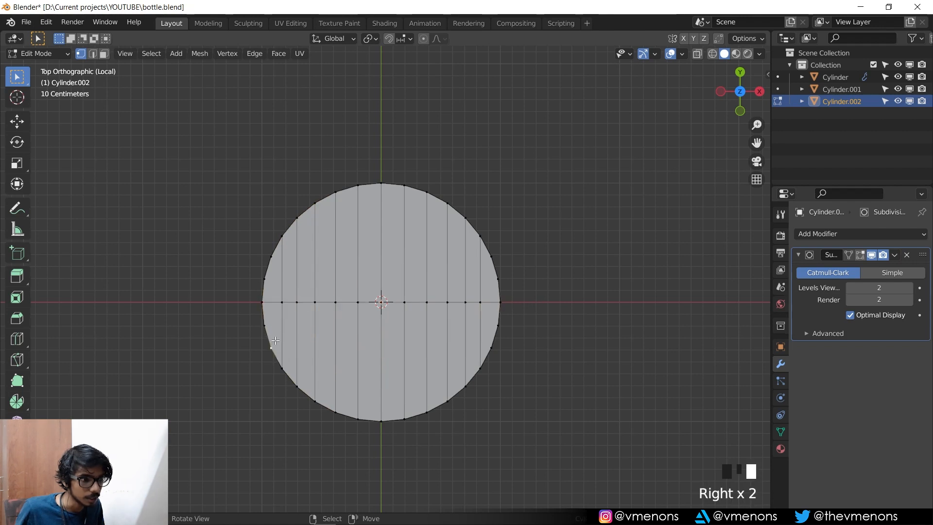
pyautogui.keyDown('shift'); pyautogui.rightClick(271, 257); pyautogui.keyUp('shift')
pyautogui.press('j')
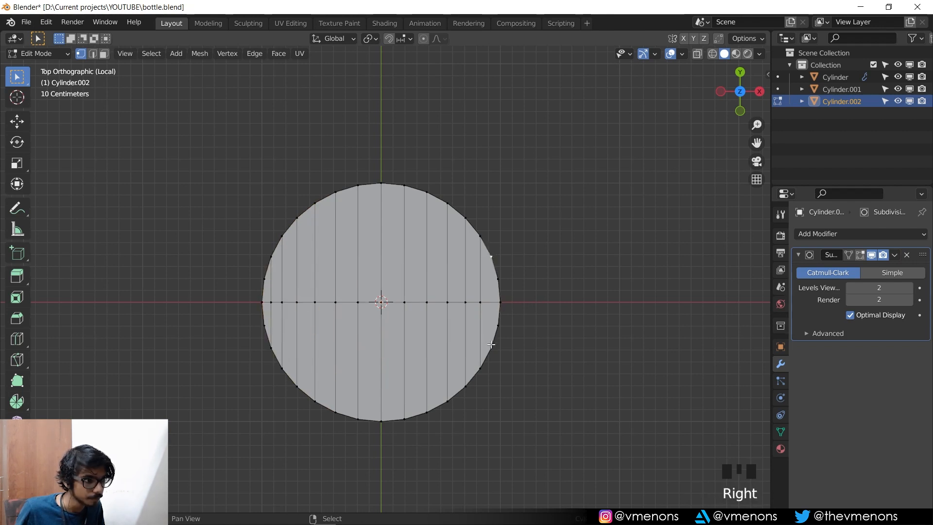
# Step: Connect the opposing rim vertex pair near the +X rim with an edge along Y
pyautogui.keyDown('shift'); pyautogui.rightClick(491, 345); pyautogui.keyUp('shift')
pyautogui.press('j')
pyautogui.scroll(1, 495, 351)
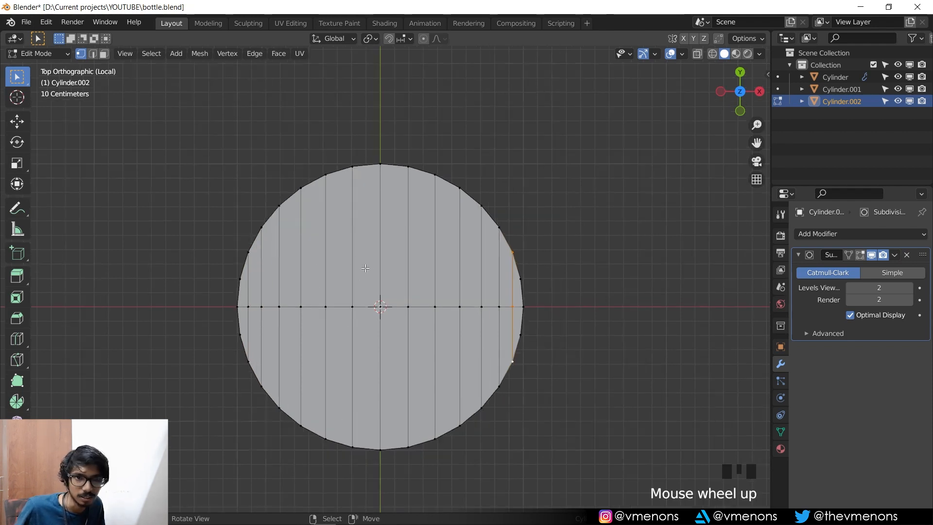
# Step: Connect six pairs of opposing rim vertices with parallel edges along X on the top face's -Y side
pyautogui.rightClick(238, 334)
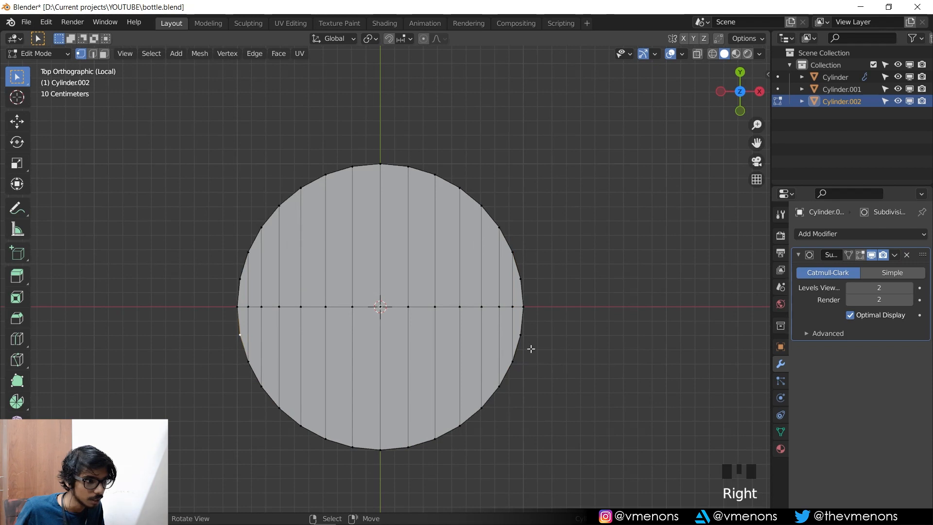
pyautogui.keyDown('shift'); pyautogui.rightClick(518, 335); pyautogui.keyUp('shift')
pyautogui.press('j')
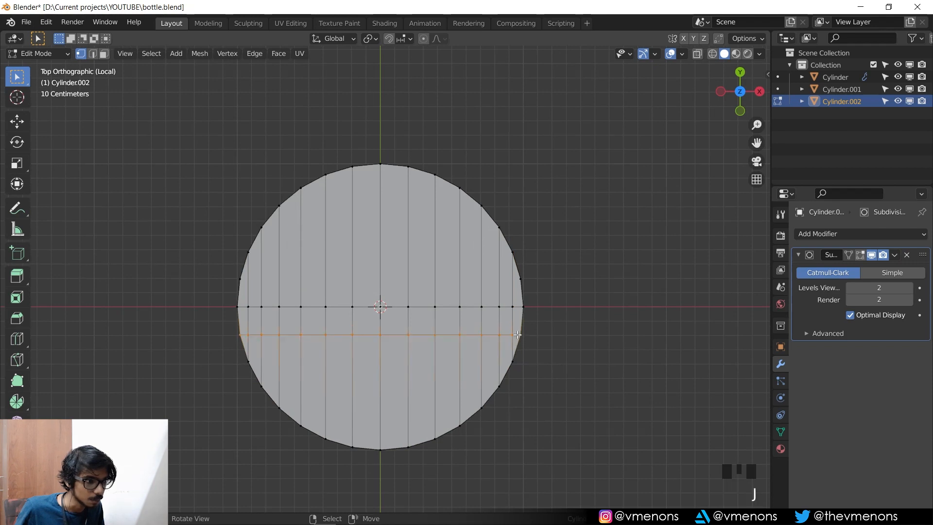
pyautogui.rightClick(251, 360)
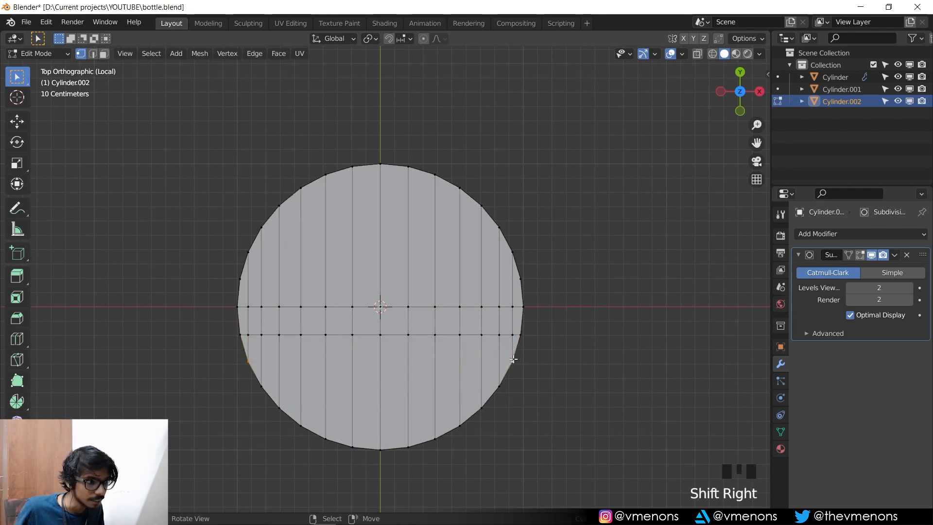
pyautogui.press('j')
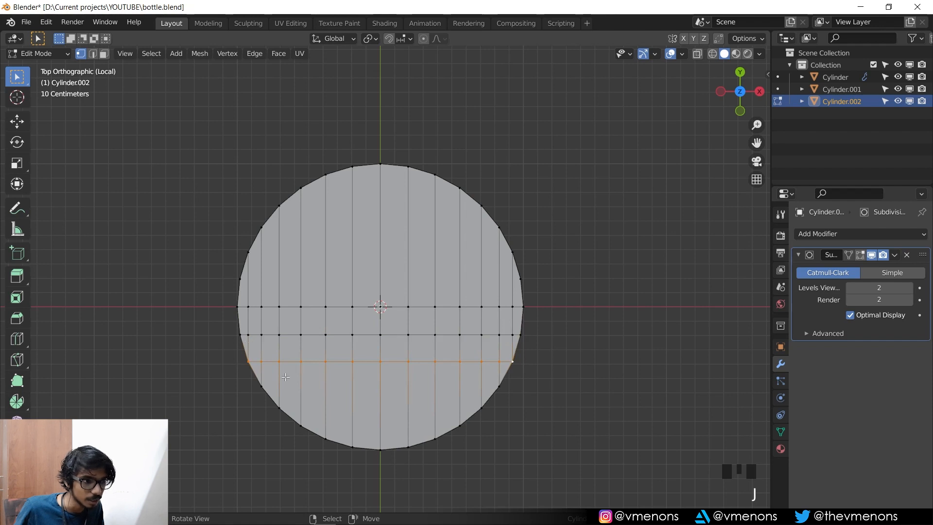
pyautogui.rightClick(266, 379)
pyautogui.keyDown('shift'); pyautogui.rightClick(498, 381); pyautogui.keyUp('shift')
pyautogui.press('j')
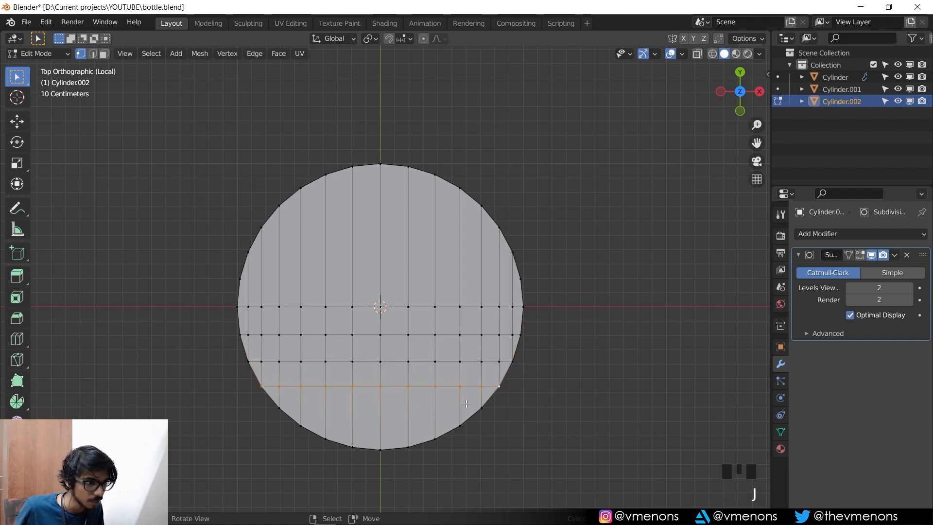
pyautogui.rightClick(475, 406)
pyautogui.keyDown('shift'); pyautogui.rightClick(279, 407); pyautogui.keyUp('shift')
pyautogui.press('j')
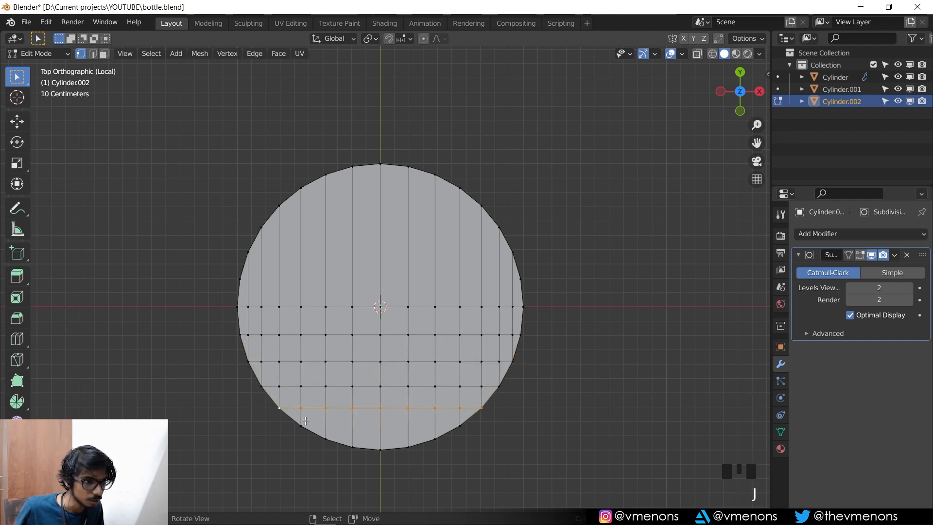
pyautogui.rightClick(300, 426)
pyautogui.keyDown('shift'); pyautogui.rightClick(455, 427); pyautogui.keyUp('shift')
pyautogui.press('j')
pyautogui.rightClick(434, 436)
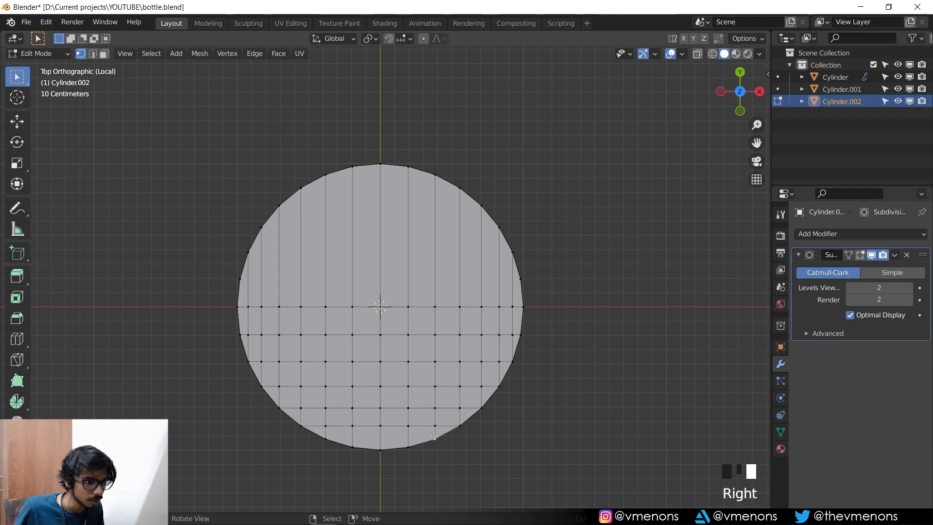
pyautogui.press('j')
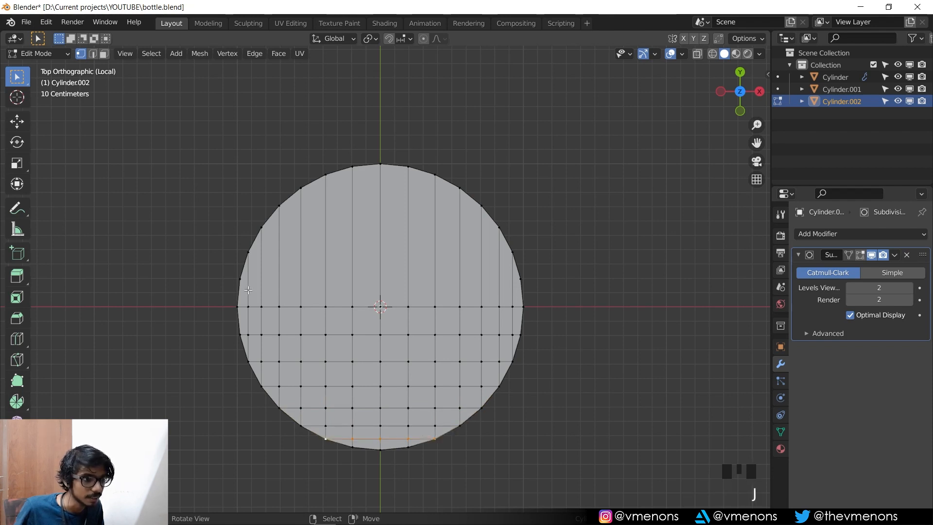
# Step: Connect six pairs of opposing rim vertices with parallel edges along X on the top face's +Y side
pyautogui.keyDown('shift'); pyautogui.rightClick(518, 281); pyautogui.keyUp('shift')
pyautogui.press('j')
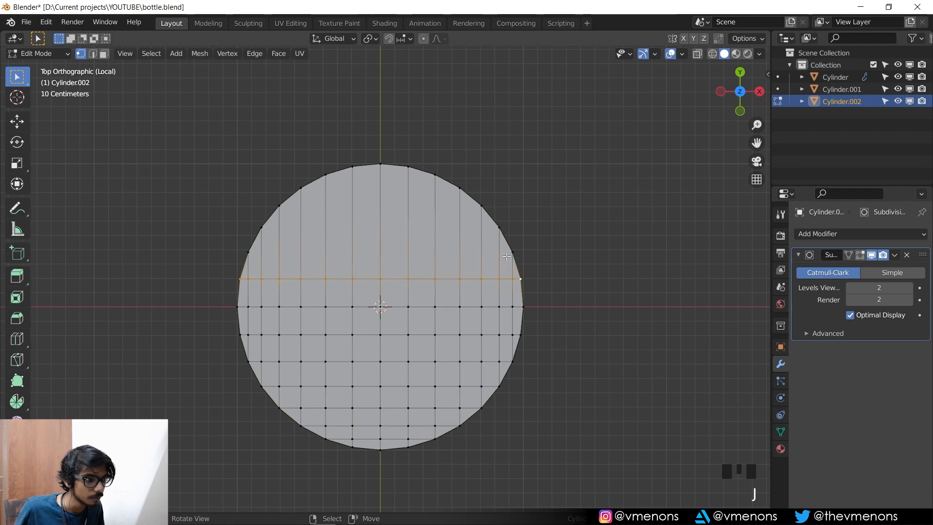
pyautogui.rightClick(508, 256)
pyautogui.keyDown('shift'); pyautogui.rightClick(248, 253); pyautogui.keyUp('shift')
pyautogui.press('j')
pyautogui.rightClick(261, 227)
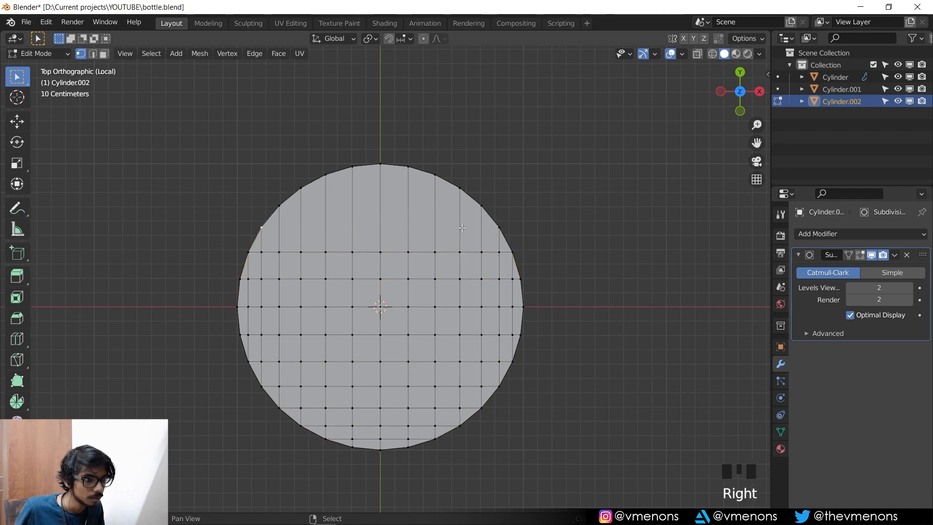
pyautogui.keyDown('shift'); pyautogui.rightClick(501, 228); pyautogui.keyUp('shift')
pyautogui.press('j')
pyautogui.rightClick(482, 206)
pyautogui.keyDown('shift'); pyautogui.rightClick(281, 206); pyautogui.keyUp('shift')
pyautogui.press('j')
pyautogui.rightClick(301, 187)
pyautogui.keyDown('shift'); pyautogui.rightClick(461, 191); pyautogui.keyUp('shift')
pyautogui.press('j')
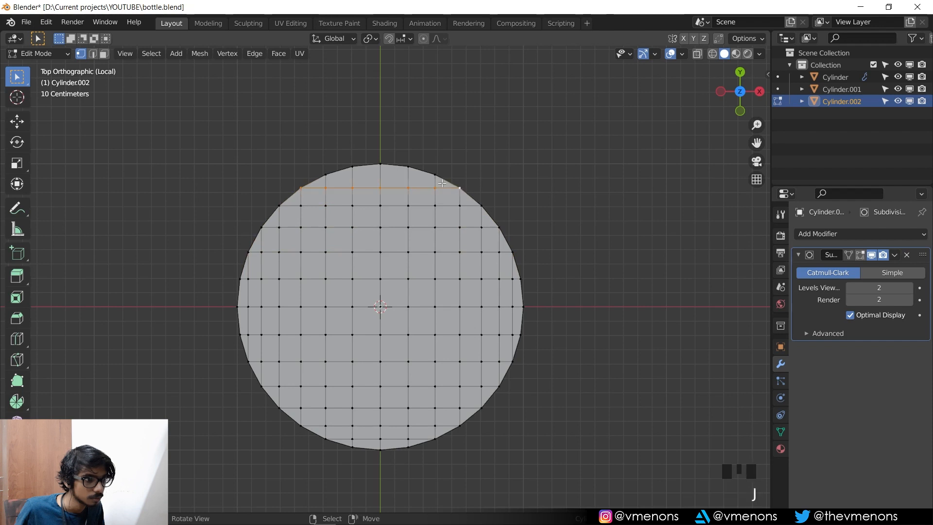
pyautogui.keyDown('shift'); pyautogui.rightClick(331, 174); pyautogui.keyUp('shift')
pyautogui.press('j')
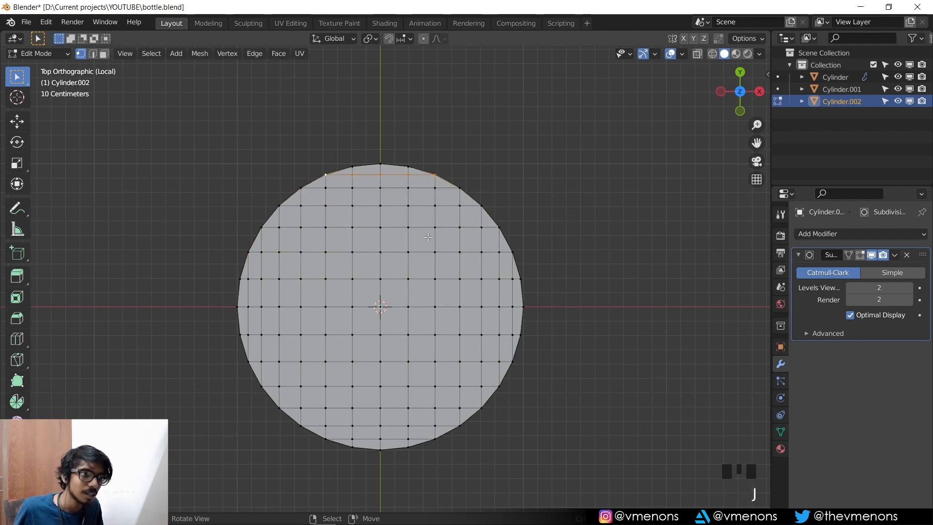
# Step: Select the outermost X-direction edge rows at both the +Y and -Y ends of the top face and dissolve them
pyautogui.keyDown('alt'); pyautogui.keyDown('shift'); pyautogui.rightClick(380, 269); pyautogui.keyUp('shift'); pyautogui.keyUp('alt')
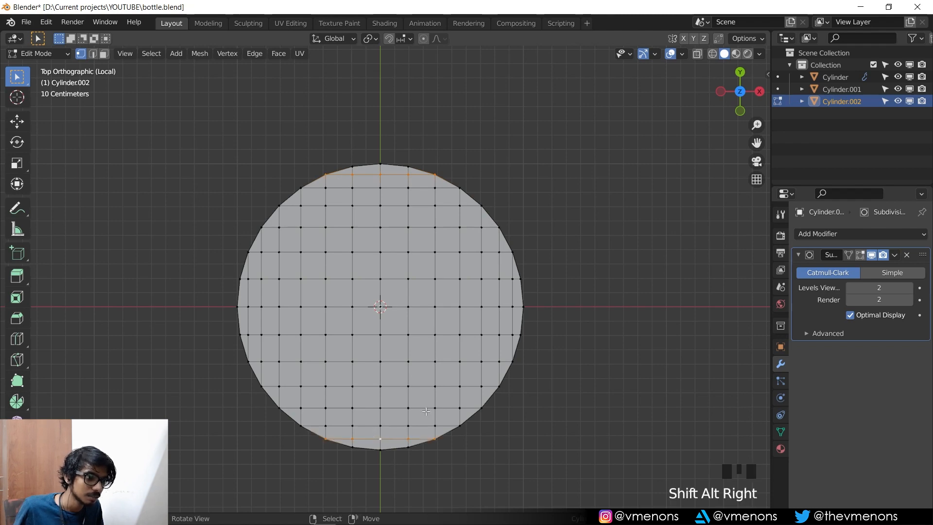
pyautogui.moveTo(425, 411); pyautogui.dragTo(452, 314, button='middle')
pyautogui.press('x')
pyautogui.click(436, 316)
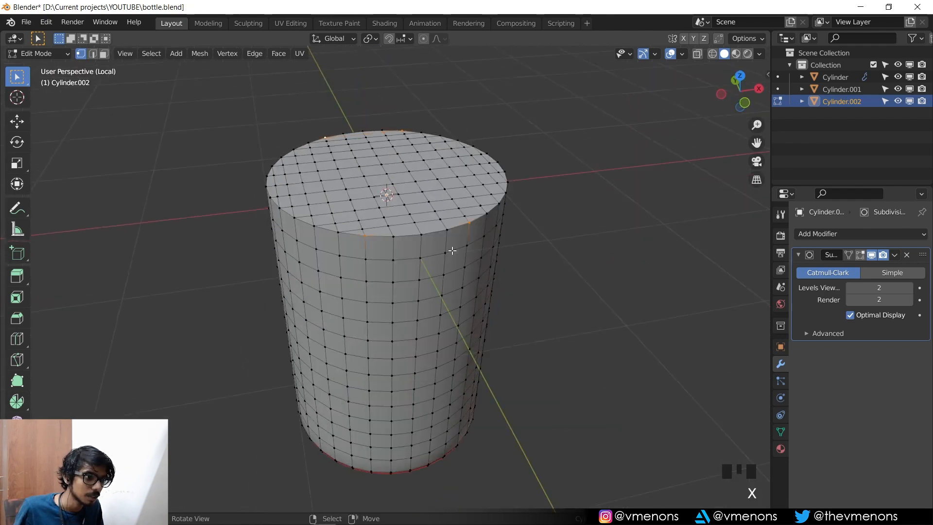
# Step: Apply the Subdivision modifier to the sauce mesh in Object Mode and inspect the resulting mesh around the top rim in Edit Mode
pyautogui.moveTo(447, 250); pyautogui.dragTo(389, 357, button='middle')
pyautogui.scroll(2, 491, 270)
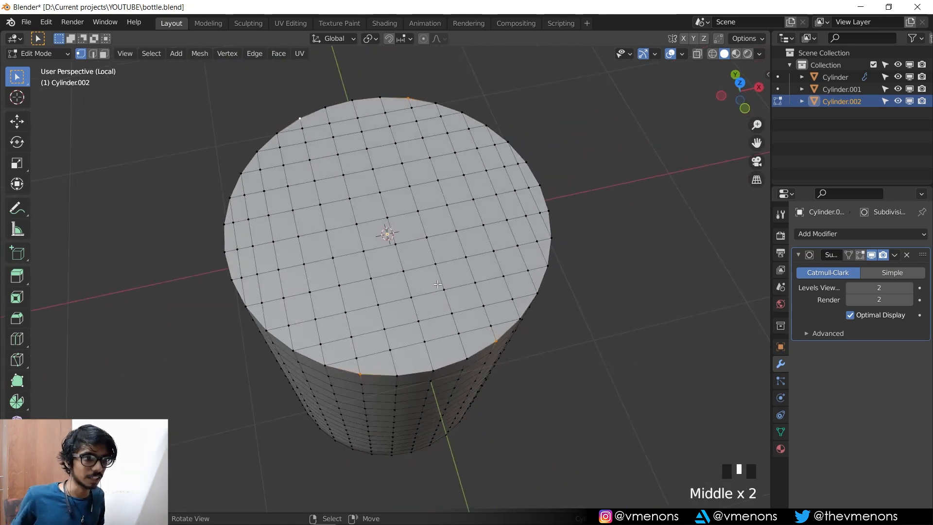
pyautogui.moveTo(438, 284); pyautogui.dragTo(437, 267, button='middle')
pyautogui.press('Tab')
pyautogui.hotkey('ctrl', 'a')
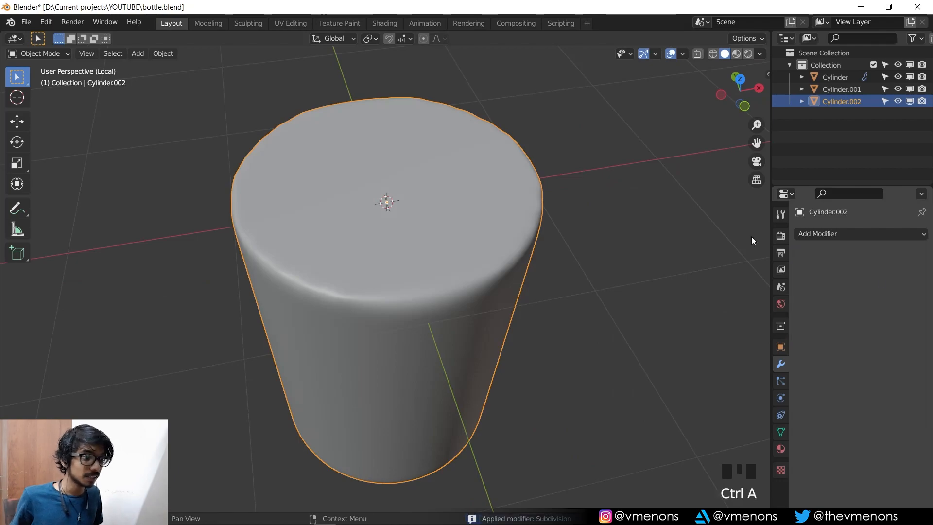
pyautogui.press('Tab')
pyautogui.moveTo(752, 240); pyautogui.dragTo(506, 212, button='middle')
pyautogui.middleClick(505, 211)
pyautogui.scroll(2, 435, 246)
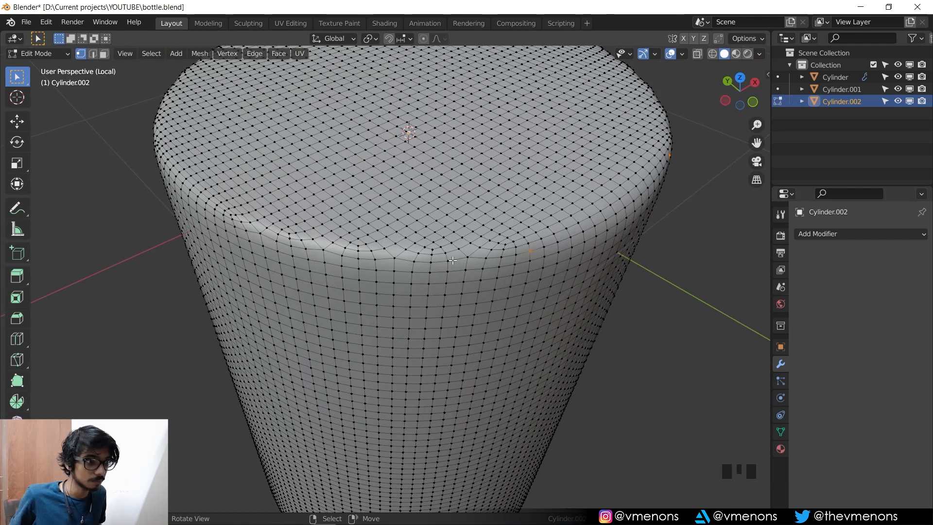
pyautogui.scroll(-2, 427, 258)
pyautogui.press('Tab')
# Step: Open the choice of interaction modes for the sauce mesh
pyautogui.scroll(-1, 441, 265)
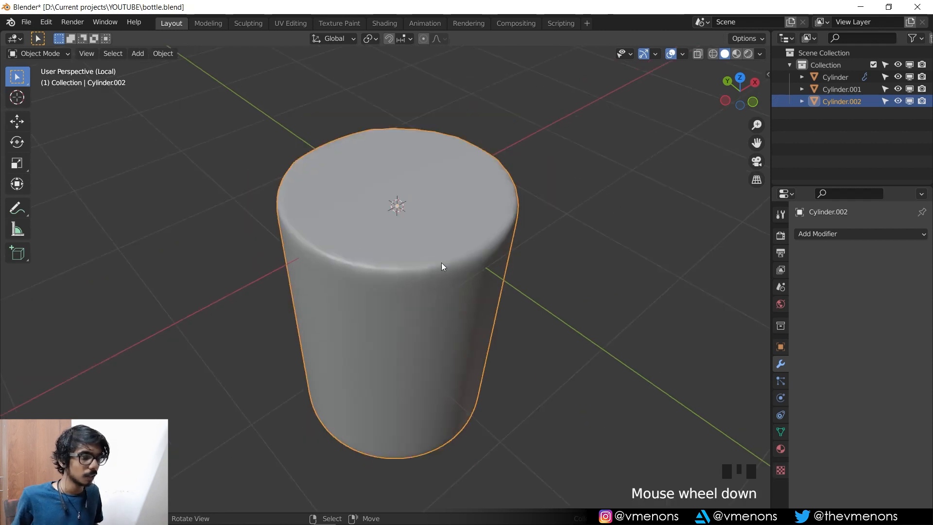
pyautogui.moveTo(442, 265); pyautogui.dragTo(428, 243, button='middle')
pyautogui.click(39, 53)
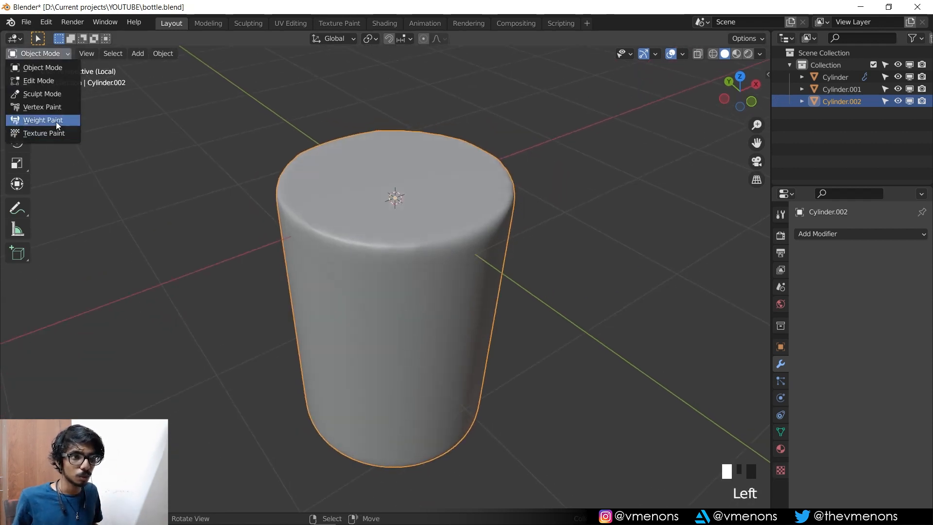
# Step: Switch the liquid cylinder to Sculpt Mode and set the Draw brush radius to about 105 px
pyautogui.click(34, 94)
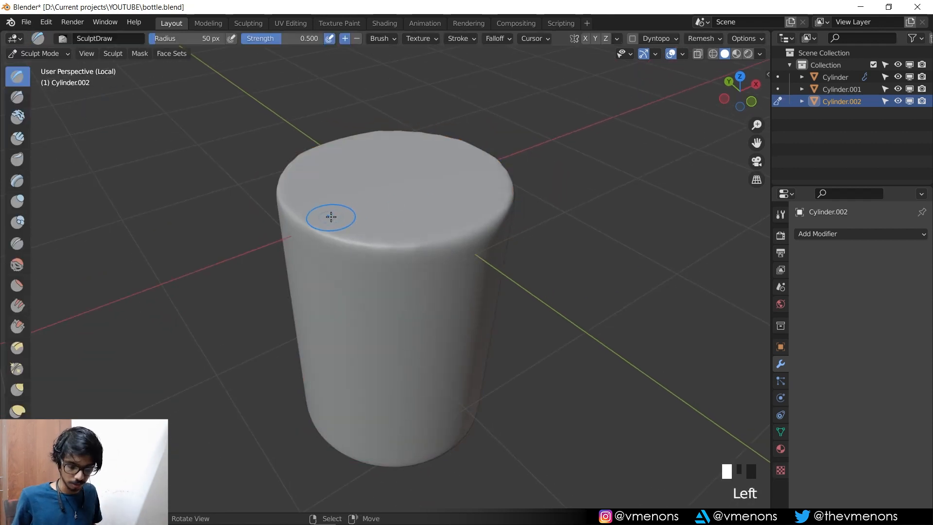
pyautogui.press('f')
pyautogui.click(367, 223)
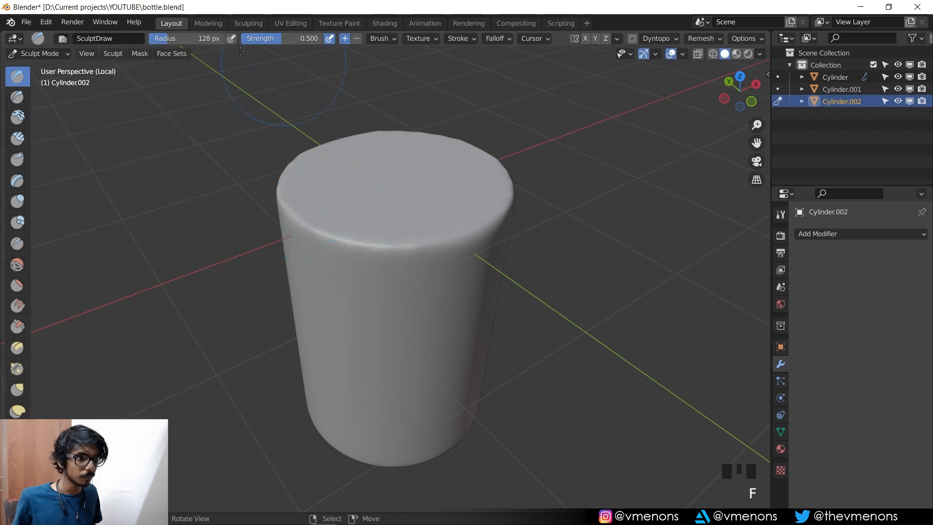
pyautogui.click(193, 39)
pyautogui.press('Return')
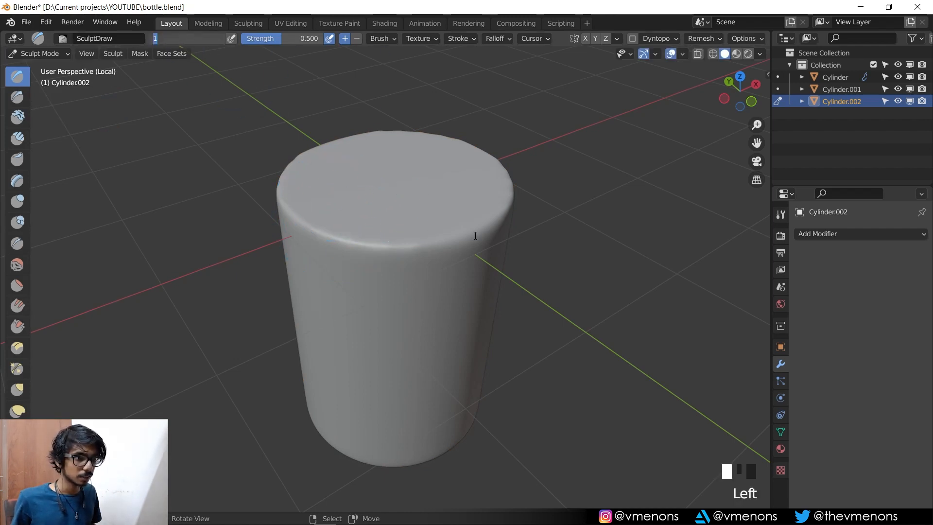
pyautogui.press('Escape')
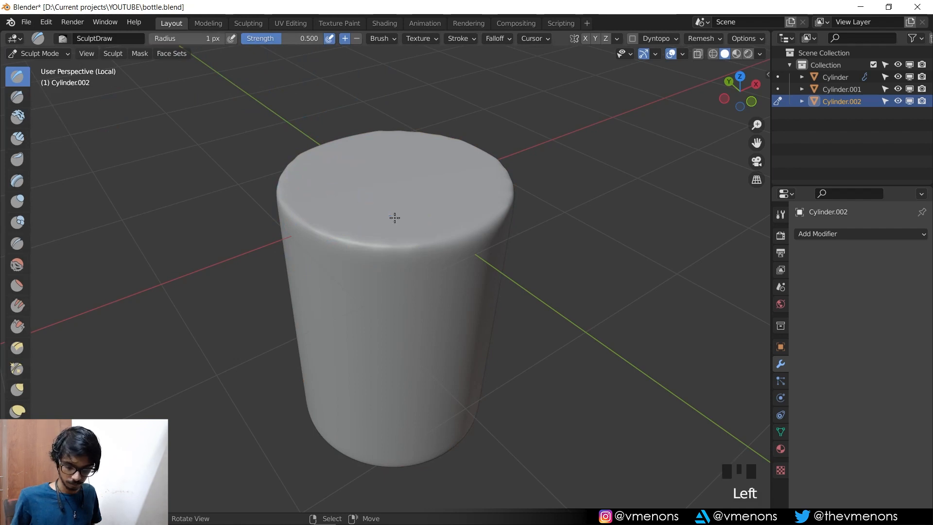
pyautogui.press('f')
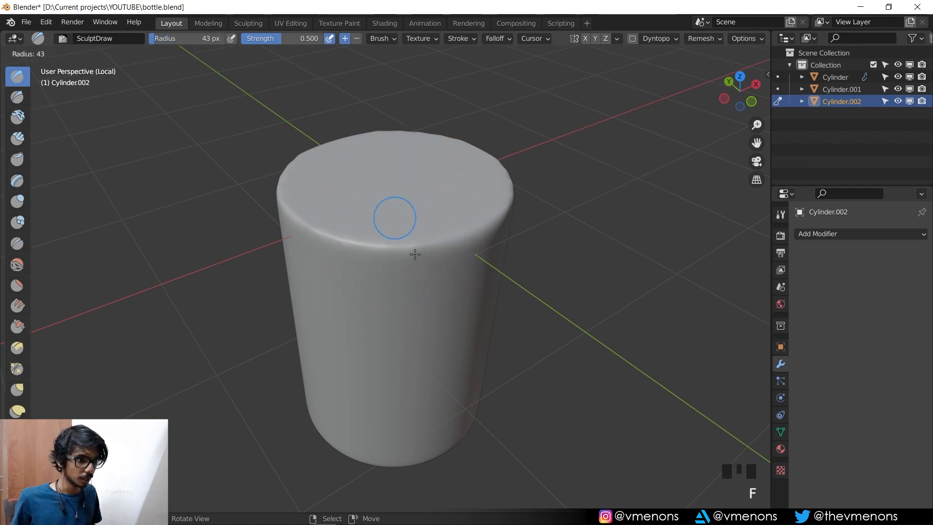
pyautogui.click(419, 246)
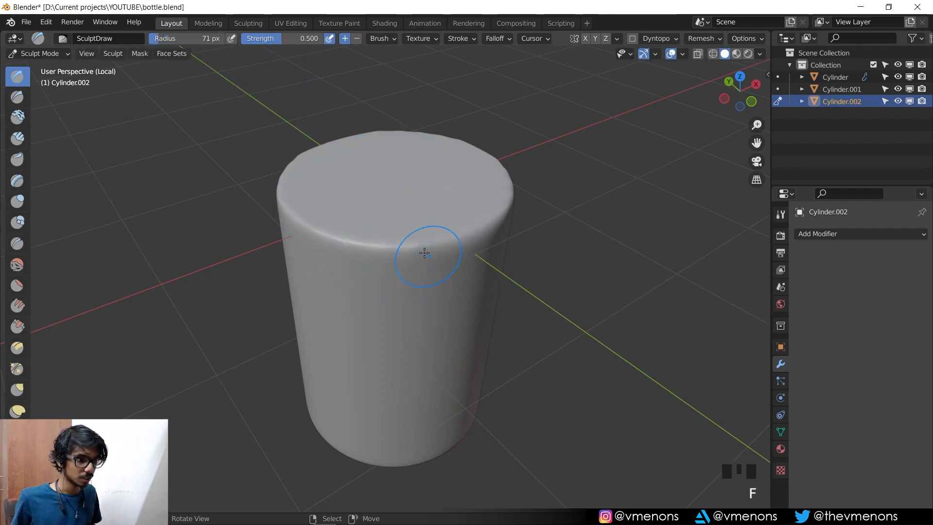
pyautogui.press('f')
pyautogui.click(343, 220)
# Step: Build up a raised, uneven ridge along one side of the cylinder's top rim with Draw brush strokes
pyautogui.moveTo(343, 220)
pyautogui.mouseDown()
pyautogui.moveTo(318, 190)
pyautogui.moveTo(347, 229)
pyautogui.mouseUp()
pyautogui.moveTo(320, 204)
pyautogui.mouseDown()
pyautogui.moveTo(342, 223)
pyautogui.moveTo(367, 226)
pyautogui.mouseUp()
pyautogui.moveTo(445, 232); pyautogui.dragTo(408, 234, button='middle')
pyautogui.moveTo(407, 240)
pyautogui.mouseDown()
pyautogui.moveTo(389, 246)
pyautogui.moveTo(322, 223)
pyautogui.mouseUp()
pyautogui.moveTo(323, 223)
pyautogui.mouseDown()
pyautogui.moveTo(362, 227)
pyautogui.moveTo(318, 204)
pyautogui.mouseUp()
pyautogui.moveTo(340, 214)
pyautogui.mouseDown()
pyautogui.moveTo(309, 182)
pyautogui.moveTo(340, 202)
pyautogui.mouseUp()
pyautogui.moveTo(341, 202)
pyautogui.mouseDown()
pyautogui.moveTo(321, 191)
pyautogui.moveTo(336, 204)
pyautogui.mouseUp()
pyautogui.moveTo(315, 200); pyautogui.dragTo(350, 208)
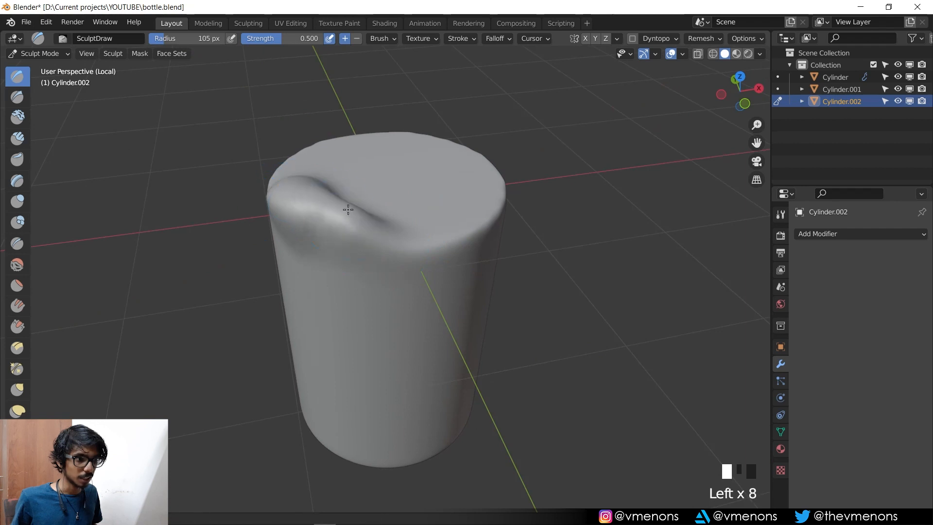
pyautogui.moveTo(419, 220); pyautogui.dragTo(365, 221, button='middle')
pyautogui.moveTo(299, 192); pyautogui.dragTo(350, 234)
pyautogui.moveTo(325, 221); pyautogui.dragTo(354, 234)
pyautogui.moveTo(331, 223); pyautogui.dragTo(374, 237)
pyautogui.moveTo(320, 214); pyautogui.dragTo(355, 234)
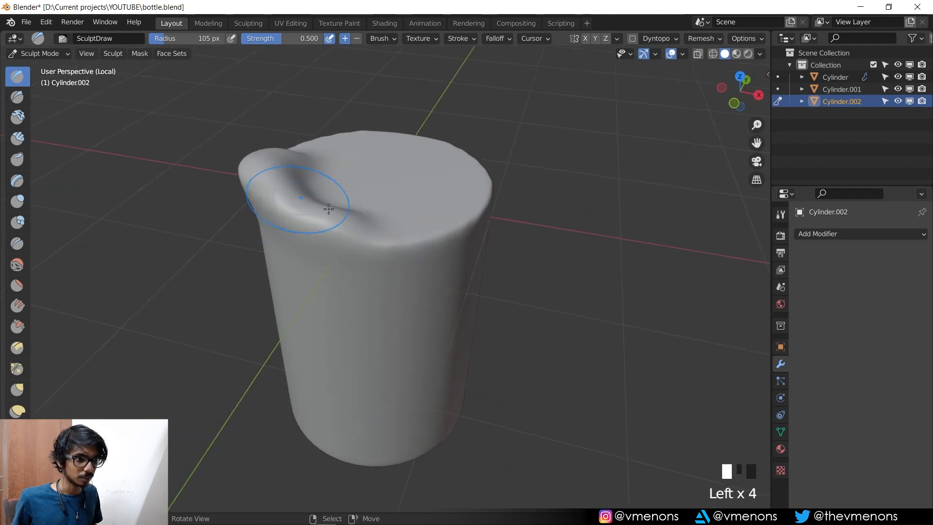
pyautogui.moveTo(298, 201); pyautogui.dragTo(354, 232)
pyautogui.moveTo(427, 226); pyautogui.dragTo(426, 235, button='middle')
pyautogui.moveTo(433, 233); pyautogui.dragTo(425, 241, button='middle')
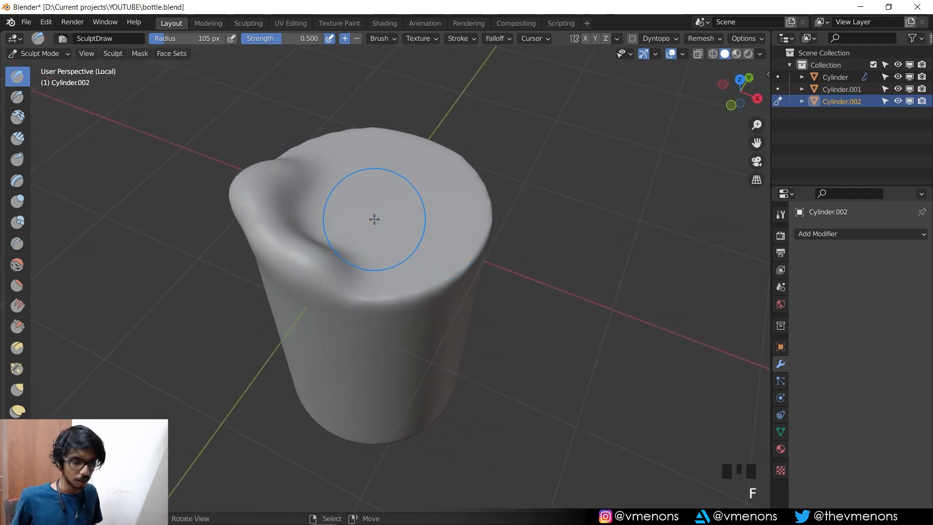
# Step: Enlarge the Draw brush to about 151 px and carve an uneven hollow into the cylinder's top surface beside the ridge
pyautogui.press('f')
pyautogui.click(389, 219)
pyautogui.keyDown('ctrl'); pyautogui.click(347, 207); pyautogui.keyUp('ctrl')
pyautogui.keyDown('ctrl'); pyautogui.click(355, 200); pyautogui.keyUp('ctrl')
pyautogui.keyDown('ctrl'); pyautogui.moveTo(360, 192); pyautogui.dragTo(363, 182); pyautogui.keyUp('ctrl')
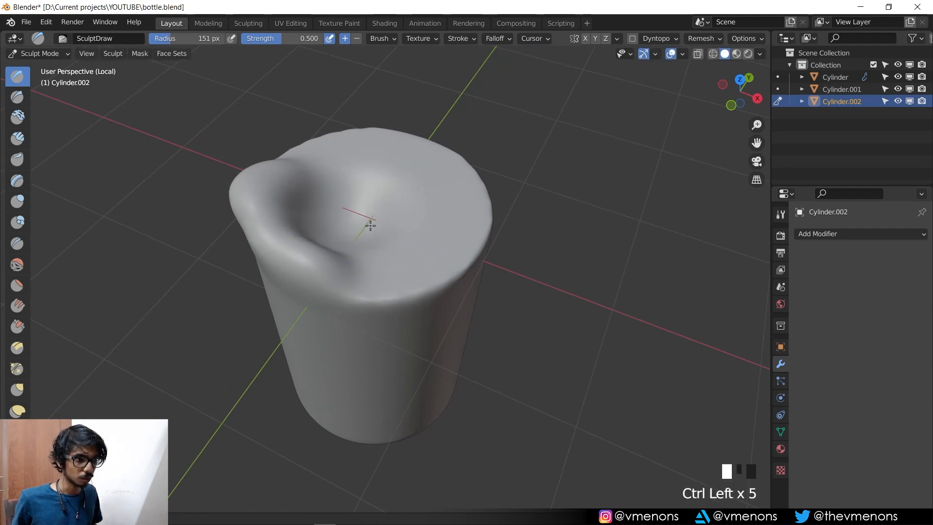
pyautogui.keyDown('ctrl'); pyautogui.click(355, 287); pyautogui.keyUp('ctrl')
pyautogui.keyDown('ctrl'); pyautogui.click(359, 291); pyautogui.keyUp('ctrl')
pyautogui.keyDown('ctrl'); pyautogui.click(379, 291); pyautogui.keyUp('ctrl')
pyautogui.keyDown('ctrl'); pyautogui.click(395, 291); pyautogui.keyUp('ctrl')
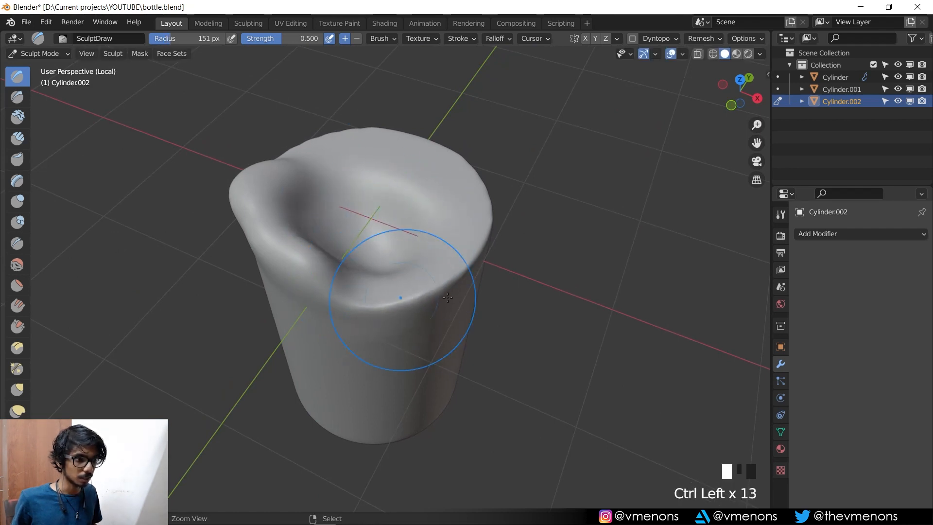
pyautogui.moveTo(395, 292)
pyautogui.mouseDown(button='middle')
pyautogui.moveTo(416, 254)
pyautogui.moveTo(292, 235)
pyautogui.mouseUp(button='middle')
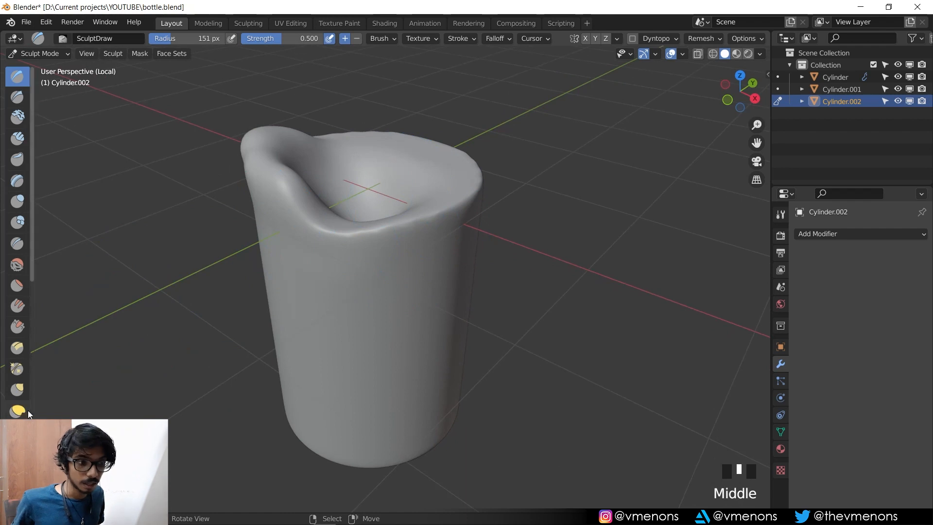
# Step: Pull parts of the cylinder's top rim into irregular wavy peaks with the Snake Hook brush
pyautogui.click(17, 432)
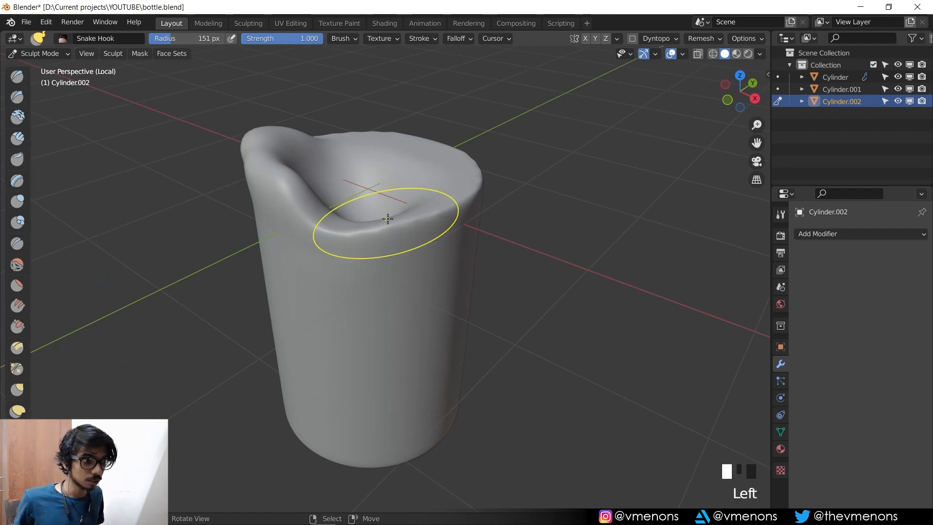
pyautogui.moveTo(385, 214); pyautogui.dragTo(386, 166)
pyautogui.moveTo(475, 211); pyautogui.dragTo(425, 231, button='middle')
pyautogui.moveTo(425, 231); pyautogui.dragTo(439, 190)
pyautogui.moveTo(450, 155); pyautogui.dragTo(440, 196, button='middle')
pyautogui.click(423, 202)
pyautogui.keyDown('ctrl'); pyautogui.moveTo(421, 182); pyautogui.dragTo(424, 227); pyautogui.keyUp('ctrl')
pyautogui.keyDown('ctrl'); pyautogui.moveTo(435, 204); pyautogui.dragTo(436, 223); pyautogui.keyUp('ctrl')
pyautogui.moveTo(509, 214)
pyautogui.mouseDown(button='middle')
pyautogui.moveTo(444, 206)
pyautogui.moveTo(487, 203)
pyautogui.moveTo(487, 238)
pyautogui.moveTo(474, 240)
pyautogui.mouseUp(button='middle')
# Step: Undo the last Snake Hook strokes and pull high parts of the rim back down
pyautogui.hotkey('ctrl', 'z')
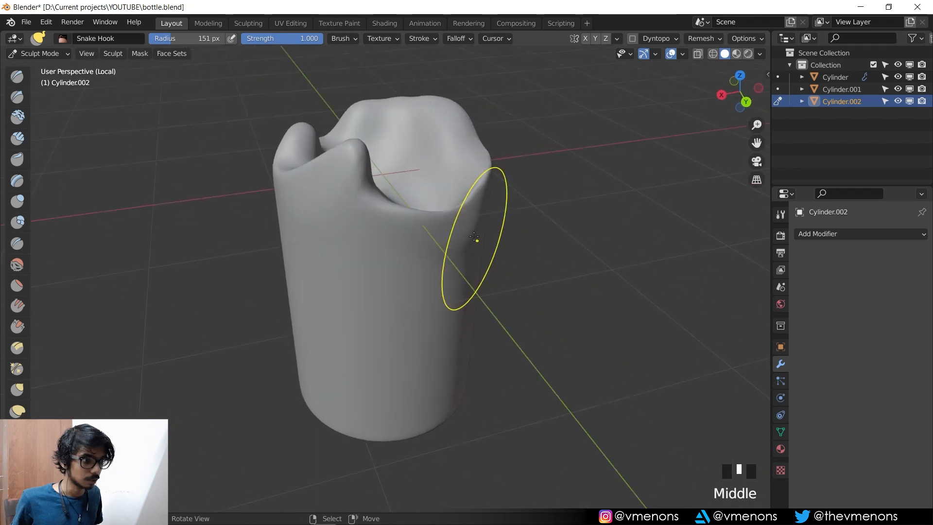
pyautogui.hotkey('ctrl', 'z')
pyautogui.moveTo(448, 183)
pyautogui.keyDown('ctrl'); pyautogui.mouseDown()
pyautogui.moveTo(440, 215)
pyautogui.moveTo(427, 219)
pyautogui.mouseUp(); pyautogui.keyUp('ctrl')
pyautogui.moveTo(427, 218); pyautogui.dragTo(367, 185, button='middle')
pyautogui.keyDown('ctrl'); pyautogui.moveTo(367, 185); pyautogui.dragTo(366, 230); pyautogui.keyUp('ctrl')
pyautogui.moveTo(367, 230)
pyautogui.mouseDown(button='middle')
pyautogui.moveTo(484, 201)
pyautogui.moveTo(413, 250)
pyautogui.moveTo(424, 240)
pyautogui.mouseUp(button='middle')
# Step: Leave local view and show the complete bottle with the liquid from the front
pyautogui.press('Tab')
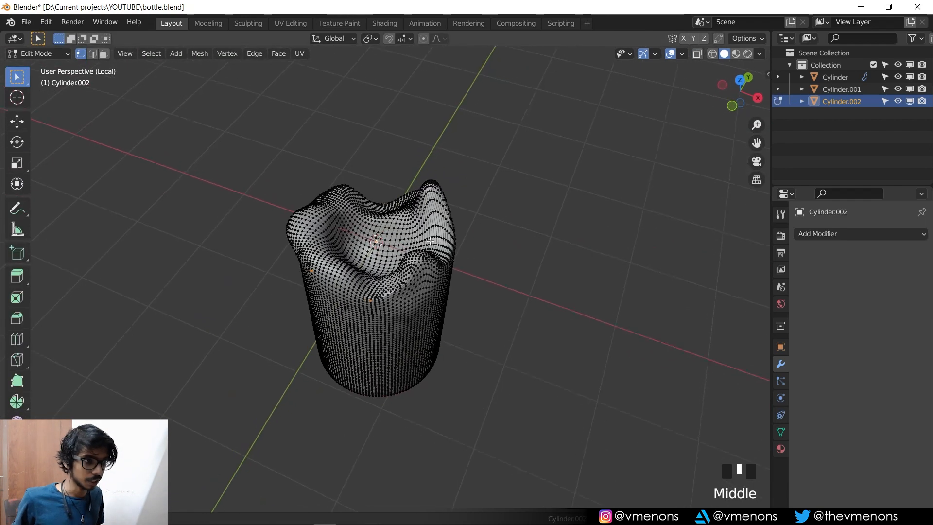
pyautogui.press('Tab')
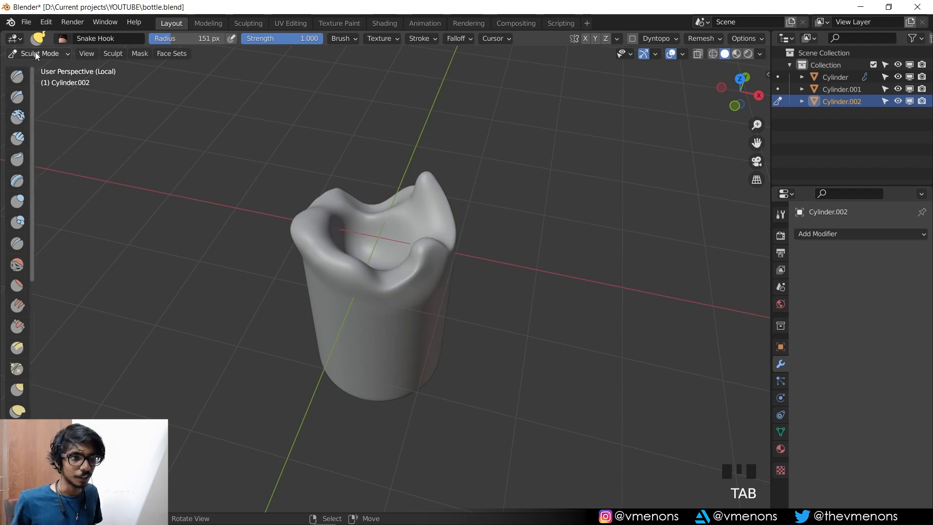
pyautogui.press('/')
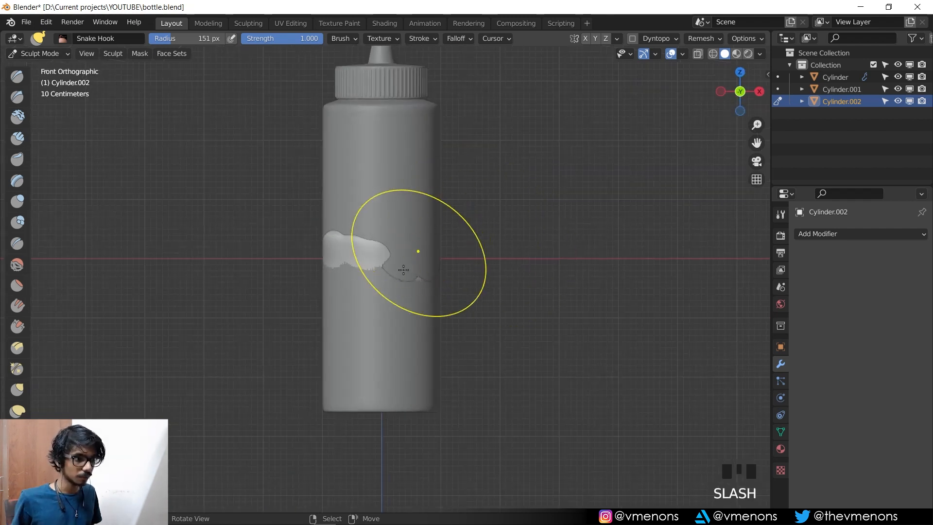
pyautogui.moveTo(416, 254); pyautogui.dragTo(494, 265, button='middle')
pyautogui.press('KP_1')
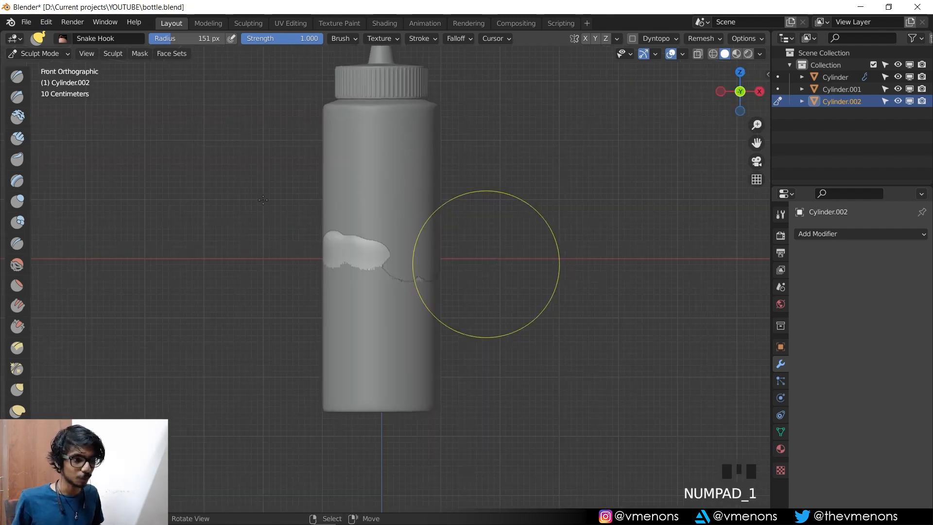
# Step: Push the liquid surface that pokes through the bottle's front wall inward with subtractive Draw brush strokes
pyautogui.click(17, 76)
pyautogui.scroll(2, 371, 284)
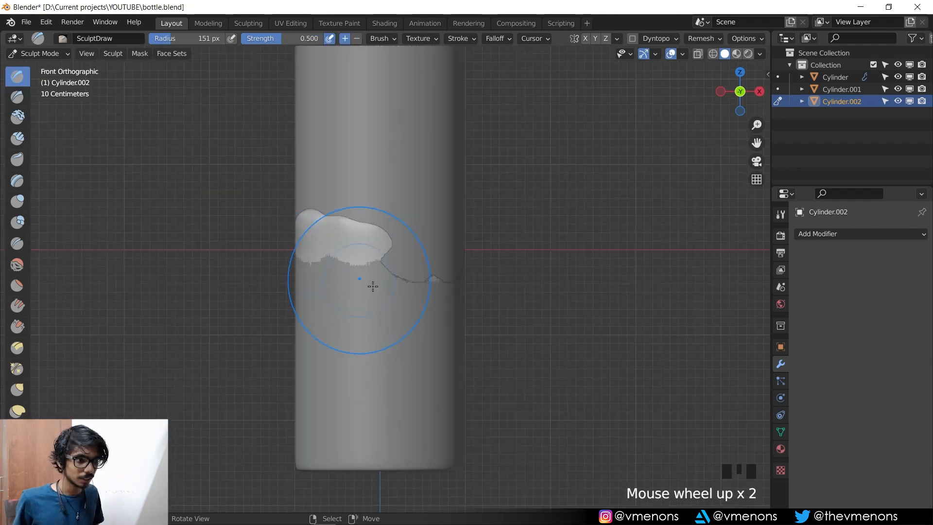
pyautogui.keyDown('ctrl'); pyautogui.moveTo(339, 241); pyautogui.dragTo(345, 241); pyautogui.keyUp('ctrl')
pyautogui.keyDown('ctrl'); pyautogui.click(323, 313); pyautogui.keyUp('ctrl')
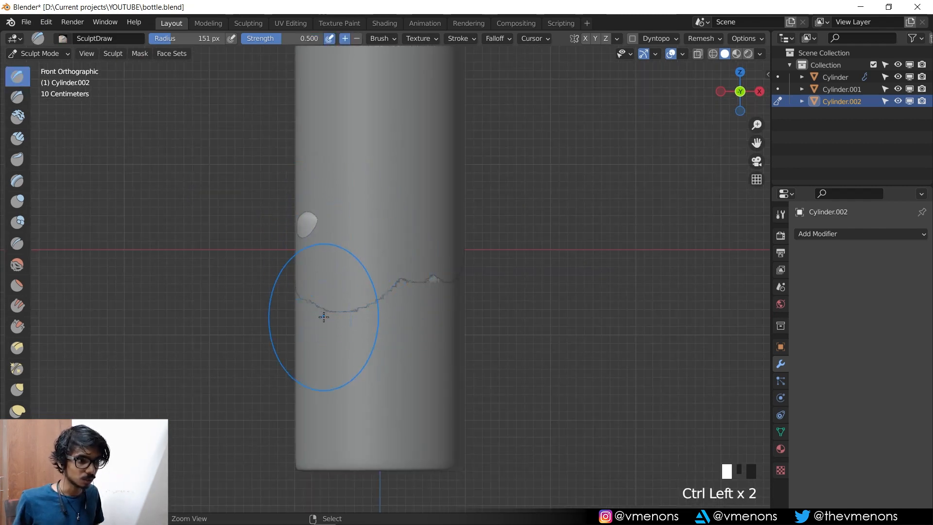
pyautogui.keyDown('ctrl'); pyautogui.click(319, 242); pyautogui.keyUp('ctrl')
pyautogui.keyDown('ctrl'); pyautogui.click(329, 236); pyautogui.keyUp('ctrl')
pyautogui.keyDown('ctrl'); pyautogui.click(319, 226); pyautogui.keyUp('ctrl')
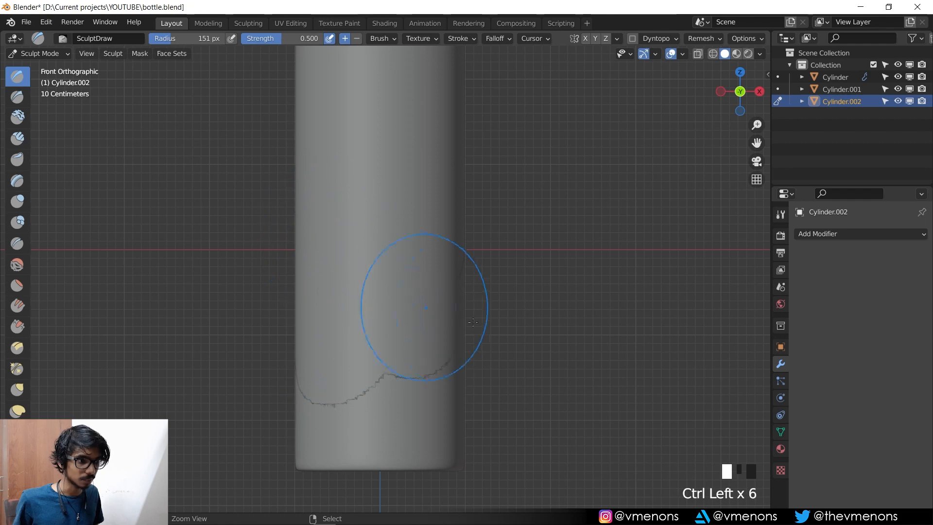
# Step: Sink the liquid's protruding areas on the bottle's other sides inward with subtractive Draw strokes
pyautogui.moveTo(423, 308)
pyautogui.mouseDown(button='middle')
pyautogui.moveTo(437, 297)
pyautogui.moveTo(466, 301)
pyautogui.moveTo(392, 340)
pyautogui.mouseUp(button='middle')
pyautogui.keyDown('ctrl'); pyautogui.click(391, 358); pyautogui.keyUp('ctrl')
pyautogui.keyDown('ctrl'); pyautogui.click(402, 406); pyautogui.keyUp('ctrl')
pyautogui.moveTo(402, 406)
pyautogui.mouseDown(button='middle')
pyautogui.moveTo(423, 369)
pyautogui.moveTo(399, 398)
pyautogui.mouseUp(button='middle')
pyautogui.keyDown('ctrl'); pyautogui.click(398, 408); pyautogui.keyUp('ctrl')
pyautogui.moveTo(399, 408)
pyautogui.mouseDown(button='middle')
pyautogui.moveTo(371, 419)
pyautogui.moveTo(362, 283)
pyautogui.moveTo(365, 310)
pyautogui.moveTo(366, 292)
pyautogui.mouseUp(button='middle')
pyautogui.keyDown('ctrl'); pyautogui.click(362, 283); pyautogui.keyUp('ctrl')
pyautogui.keyDown('ctrl'); pyautogui.click(364, 310); pyautogui.keyUp('ctrl')
pyautogui.keyDown('ctrl'); pyautogui.click(367, 292); pyautogui.keyUp('ctrl')
# Step: Push the liquid inward around the bottle's base and lower wall, and check the whole bottle for remaining protrusions
pyautogui.moveTo(423, 368); pyautogui.dragTo(425, 346, button='middle')
pyautogui.keyDown('ctrl'); pyautogui.click(426, 347); pyautogui.keyUp('ctrl')
pyautogui.keyDown('ctrl'); pyautogui.click(426, 346); pyautogui.keyUp('ctrl')
pyautogui.keyDown('ctrl'); pyautogui.click(306, 347); pyautogui.keyUp('ctrl')
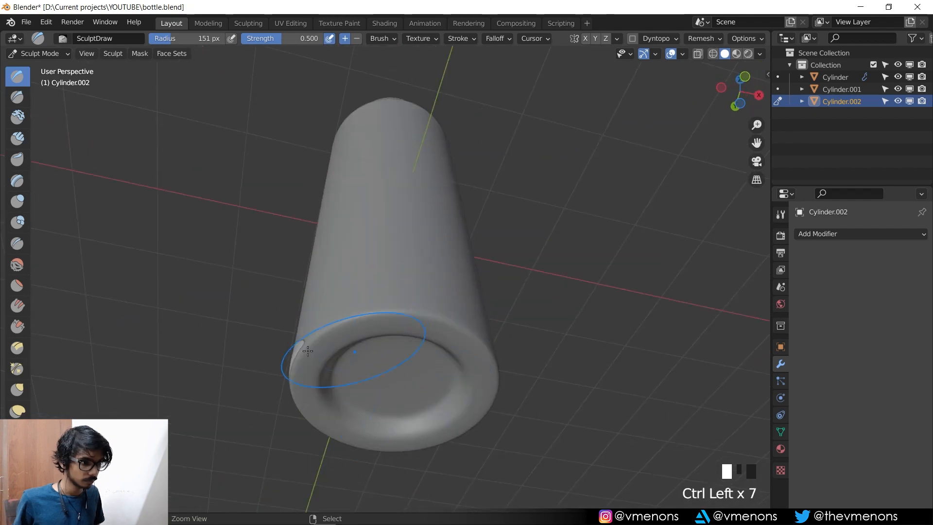
pyautogui.moveTo(306, 347)
pyautogui.mouseDown(button='middle')
pyautogui.moveTo(336, 311)
pyautogui.moveTo(372, 340)
pyautogui.moveTo(397, 339)
pyautogui.moveTo(407, 228)
pyautogui.moveTo(374, 322)
pyautogui.moveTo(492, 355)
pyautogui.moveTo(349, 434)
pyautogui.mouseUp(button='middle')
pyautogui.keyDown('ctrl'); pyautogui.click(397, 338); pyautogui.keyUp('ctrl')
pyautogui.keyDown('ctrl'); pyautogui.click(397, 338); pyautogui.keyUp('ctrl')
pyautogui.keyDown('ctrl'); pyautogui.click(397, 338); pyautogui.keyUp('ctrl')
pyautogui.keyDown('ctrl'); pyautogui.click(406, 223); pyautogui.keyUp('ctrl')
pyautogui.scroll(-4, 389, 413)
pyautogui.scroll(-4, 379, 395)
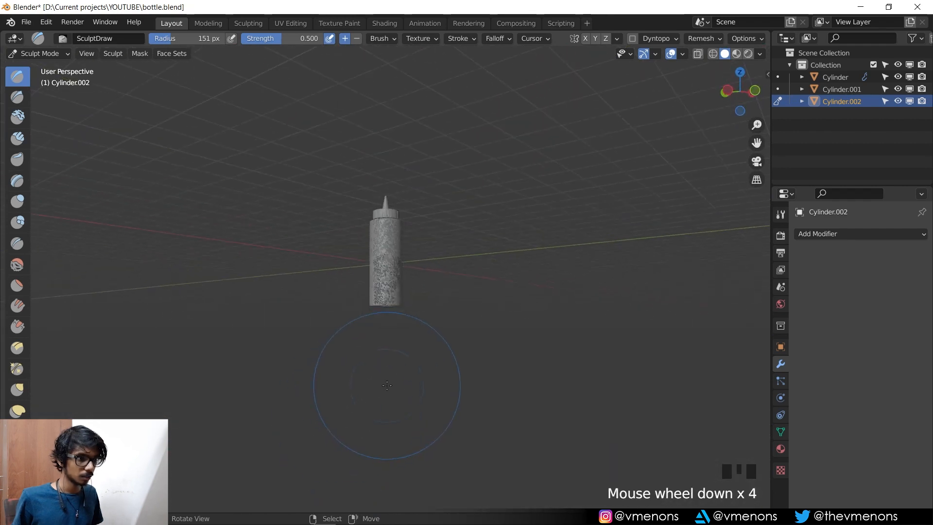
pyautogui.moveTo(379, 396); pyautogui.dragTo(379, 385, button='middle')
pyautogui.scroll(4, 455, 290)
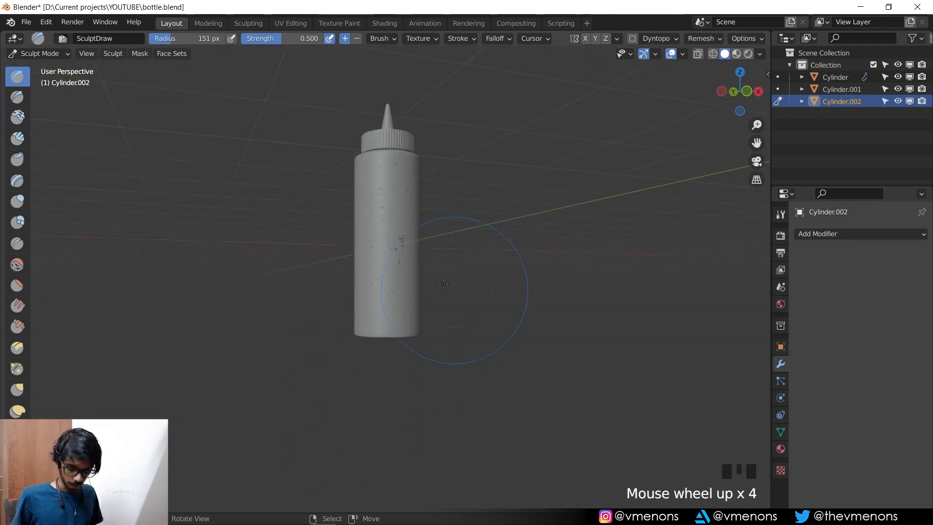
# Step: Return to Object Mode with nothing selected and open a Shader Editor beside the 3D viewport
pyautogui.click(44, 54)
pyautogui.click(43, 66)
pyautogui.moveTo(109, 100); pyautogui.dragTo(494, 273, button='middle')
pyautogui.scroll(4, 529, 267)
pyautogui.rightClick(559, 210)
pyautogui.keyDown('shift'); pyautogui.moveTo(560, 210); pyautogui.dragTo(484, 272, button='middle'); pyautogui.keyUp('shift')
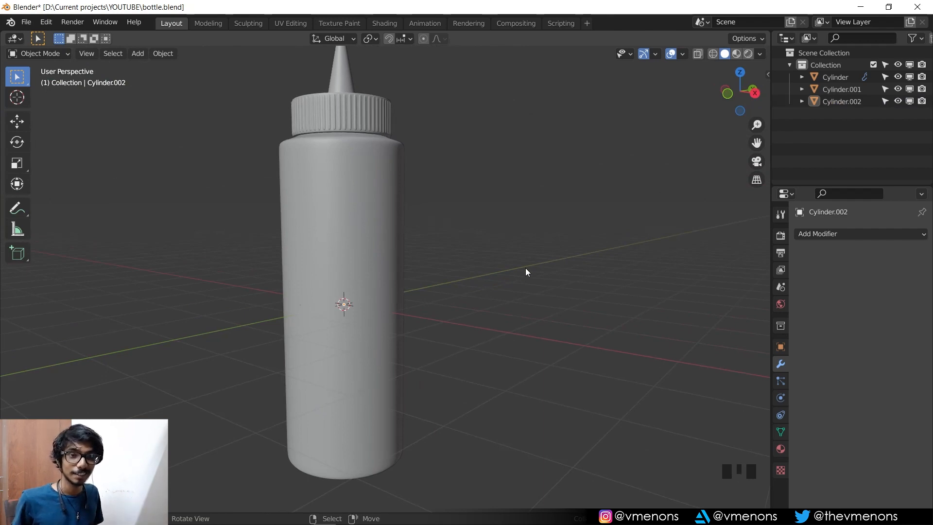
pyautogui.moveTo(767, 34); pyautogui.dragTo(362, 149)
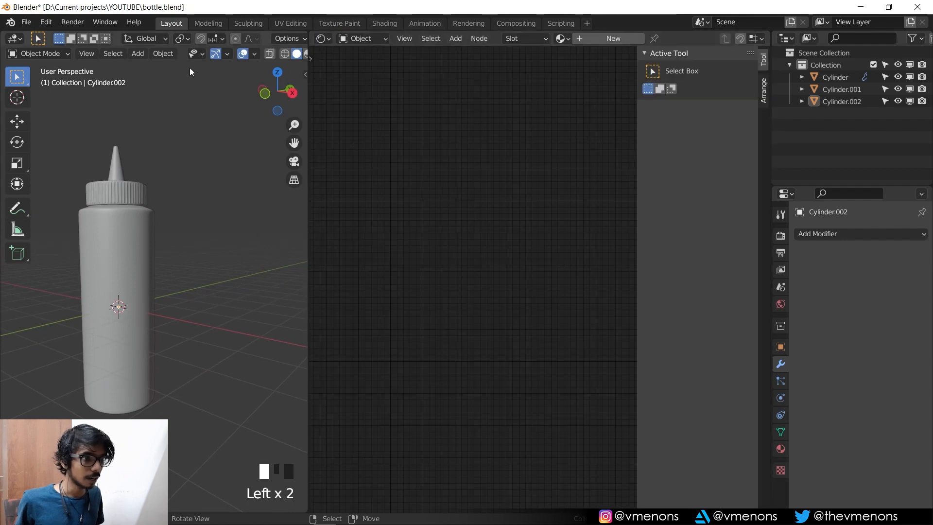
# Step: Load the cayley_interior_2k image as the world's environment texture and preview the scene with rendered shading
pyautogui.click(781, 304)
pyautogui.click(851, 311)
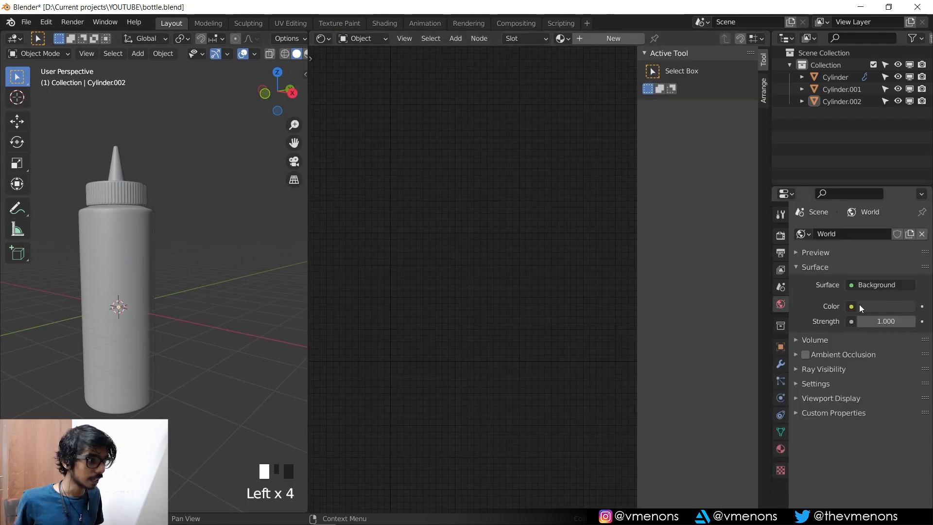
pyautogui.click(852, 307)
pyautogui.click(627, 360)
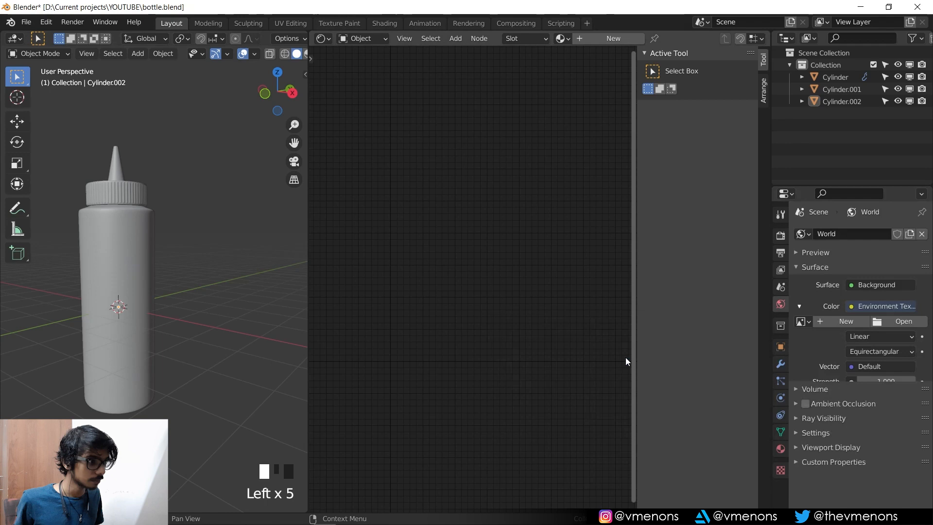
pyautogui.click(899, 325)
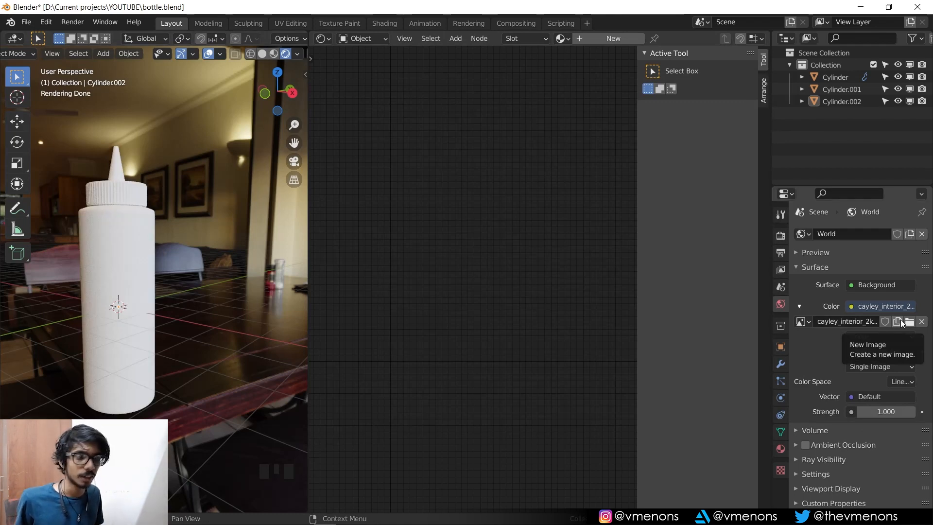
# Step: Hide the viewport overlays, center the view on the bottle and examine its environment lighting from several sides
pyautogui.moveTo(180, 296); pyautogui.dragTo(214, 295, button='middle')
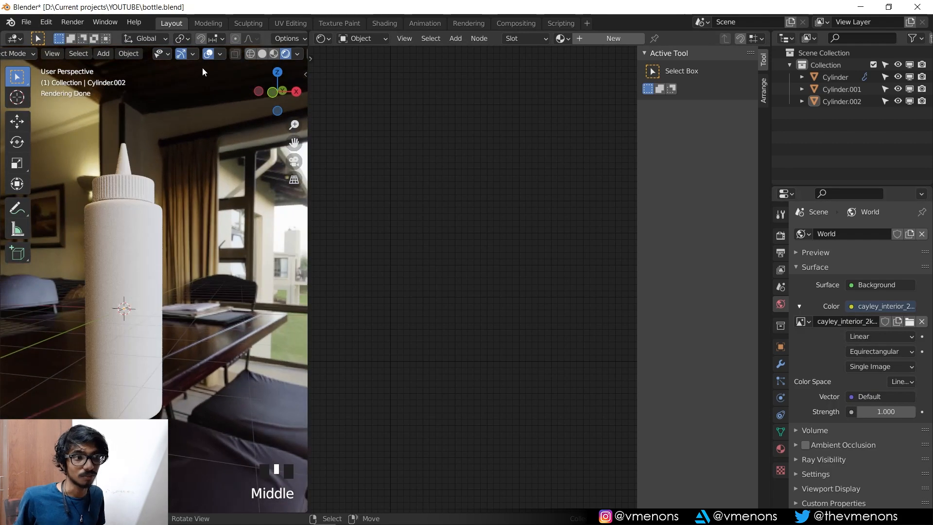
pyautogui.click(209, 55)
pyautogui.rightClick(146, 244)
pyautogui.press('KP_Decimal')
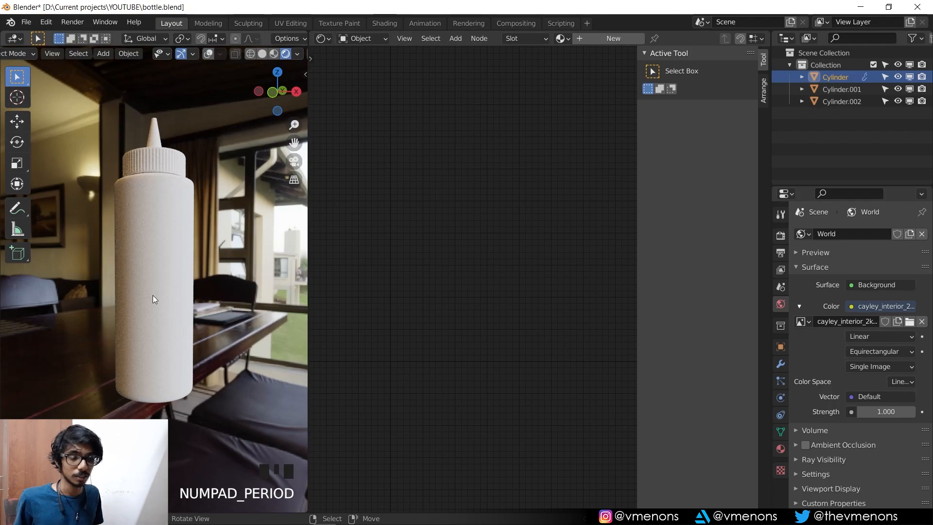
pyautogui.moveTo(182, 256); pyautogui.dragTo(152, 271, button='middle')
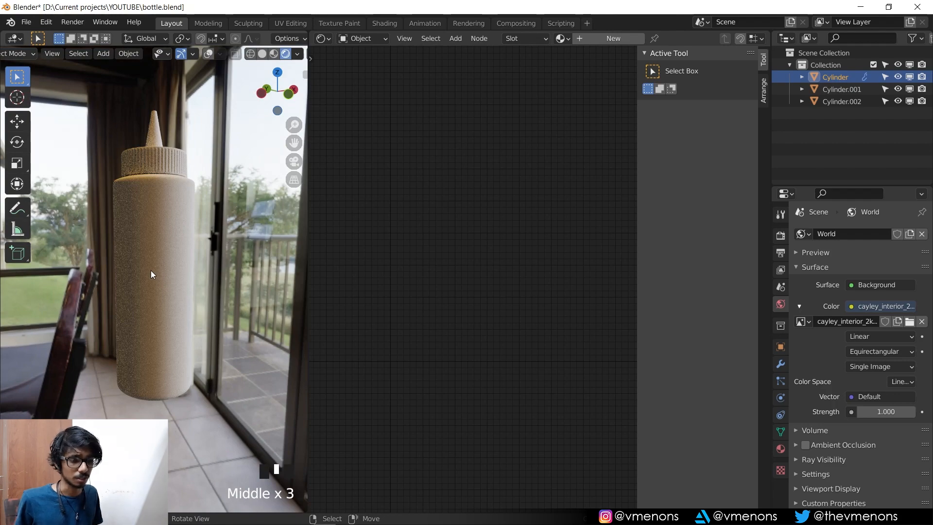
pyautogui.moveTo(162, 270); pyautogui.dragTo(193, 269, button='middle')
pyautogui.moveTo(226, 273); pyautogui.dragTo(206, 267, button='middle')
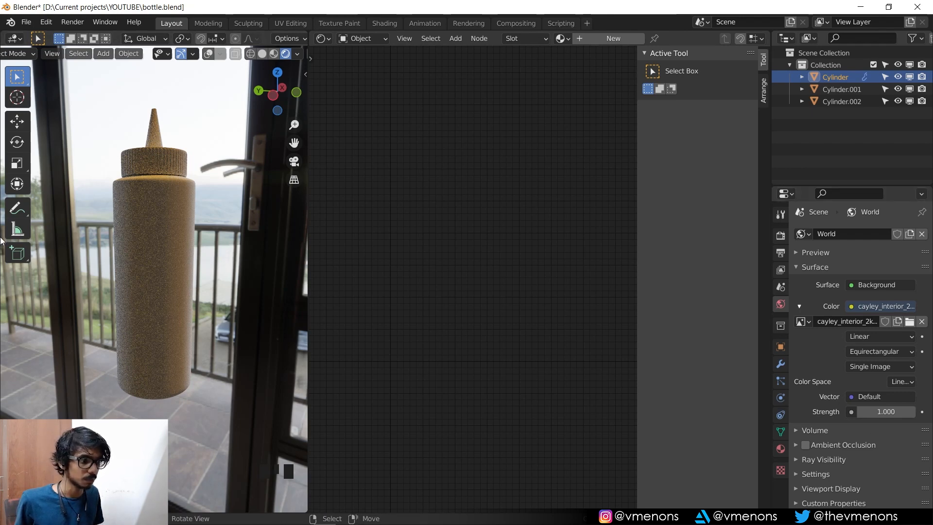
pyautogui.scroll(2, 156, 226)
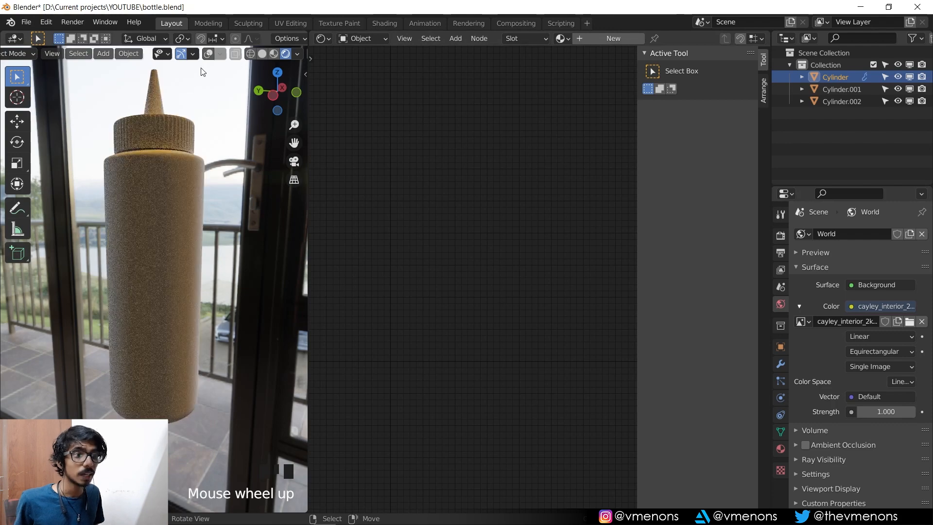
# Step: Show the viewport overlays again, select the liquid mesh inside the bottle and isolate it in local view
pyautogui.click(208, 53)
pyautogui.rightClick(181, 306)
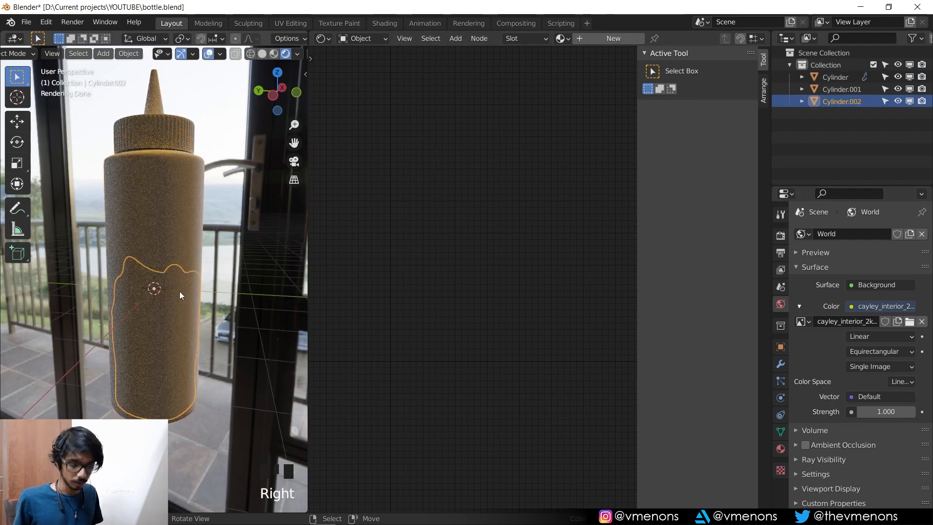
pyautogui.press('/')
pyautogui.moveTo(182, 291); pyautogui.dragTo(279, 243, button='middle')
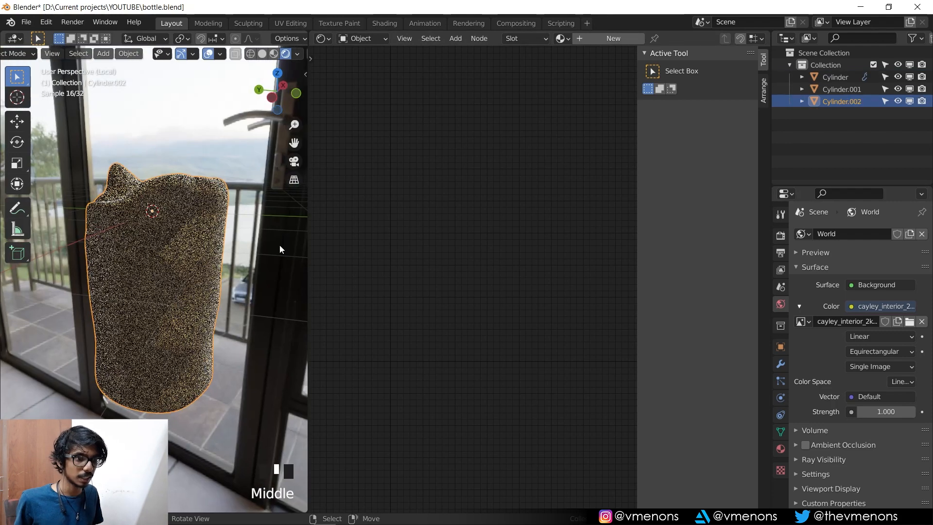
# Step: Create a new material for the liquid and name it Ketch
pyautogui.press('n')
pyautogui.click(617, 38)
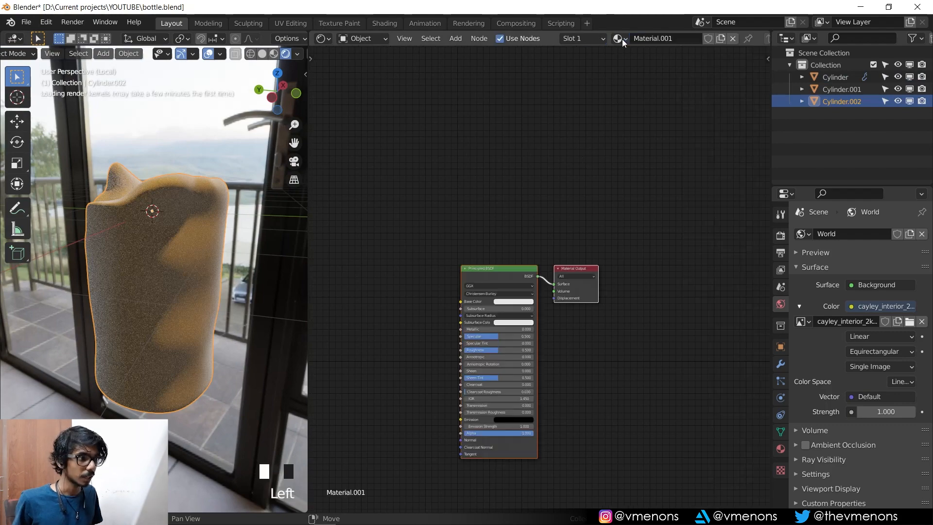
pyautogui.doubleClick(665, 38)
pyautogui.write('Ketch')
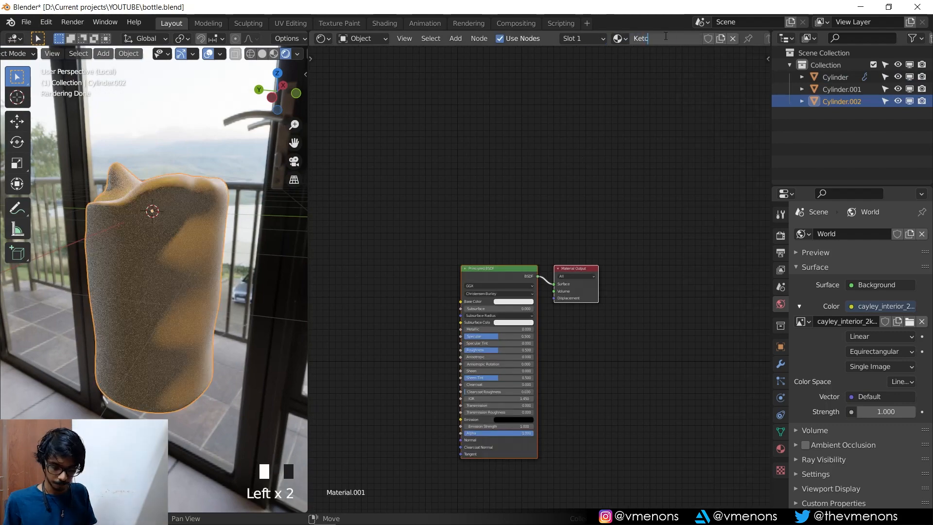
pyautogui.press('Return')
# Step: Set the Ketch material's base color to a dark, slightly muted red and check the liquid from another side
pyautogui.scroll(3, 576, 130)
pyautogui.moveTo(639, 469); pyautogui.dragTo(640, 469, button='middle')
pyautogui.scroll(2, 517, 320)
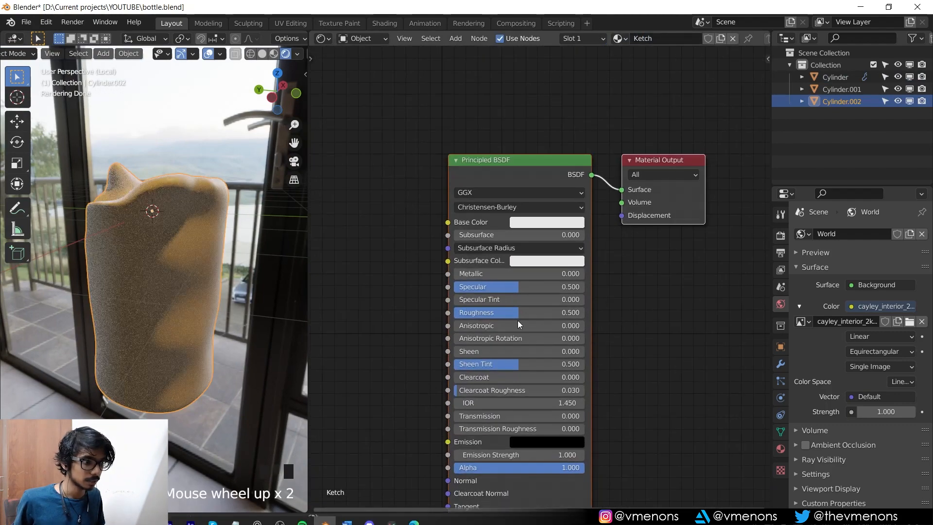
pyautogui.click(555, 220)
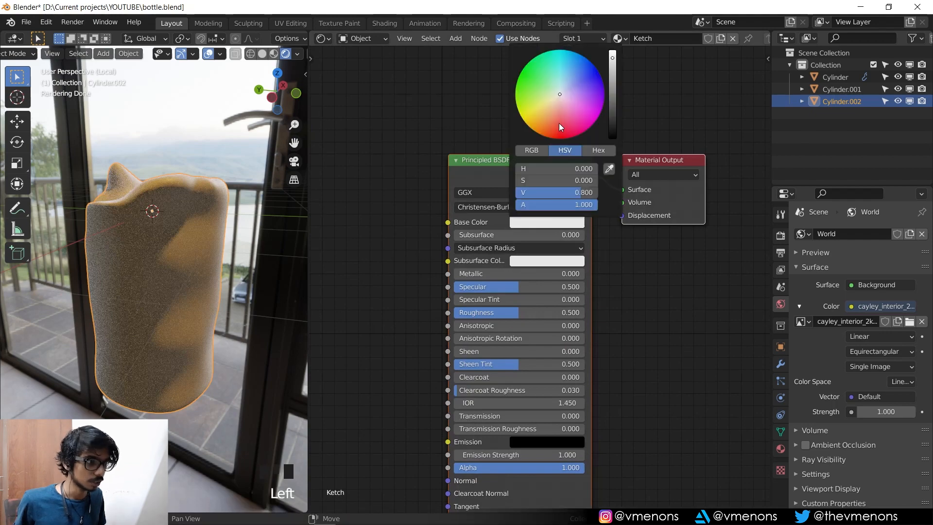
pyautogui.moveTo(559, 124); pyautogui.dragTo(555, 126)
pyautogui.moveTo(614, 97)
pyautogui.mouseDown()
pyautogui.moveTo(613, 106)
pyautogui.moveTo(614, 97)
pyautogui.mouseUp()
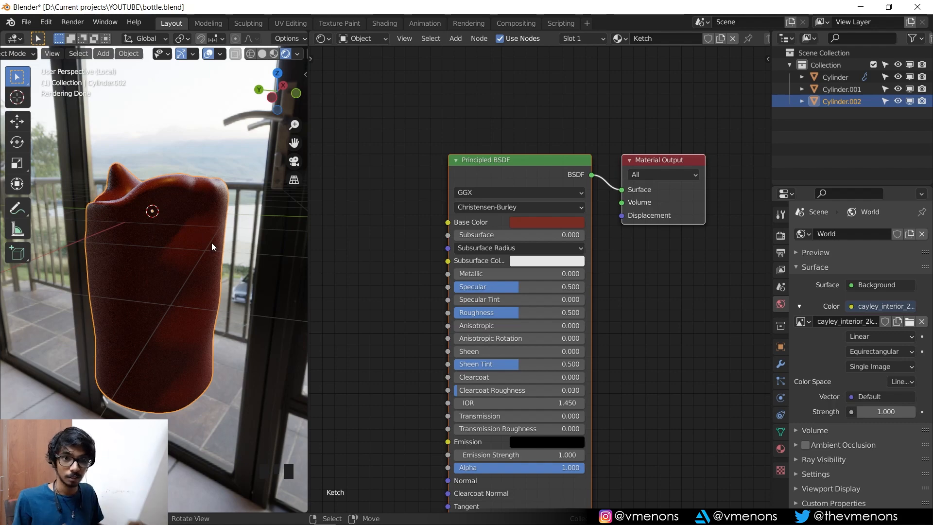
pyautogui.moveTo(170, 203); pyautogui.dragTo(189, 220, button='middle')
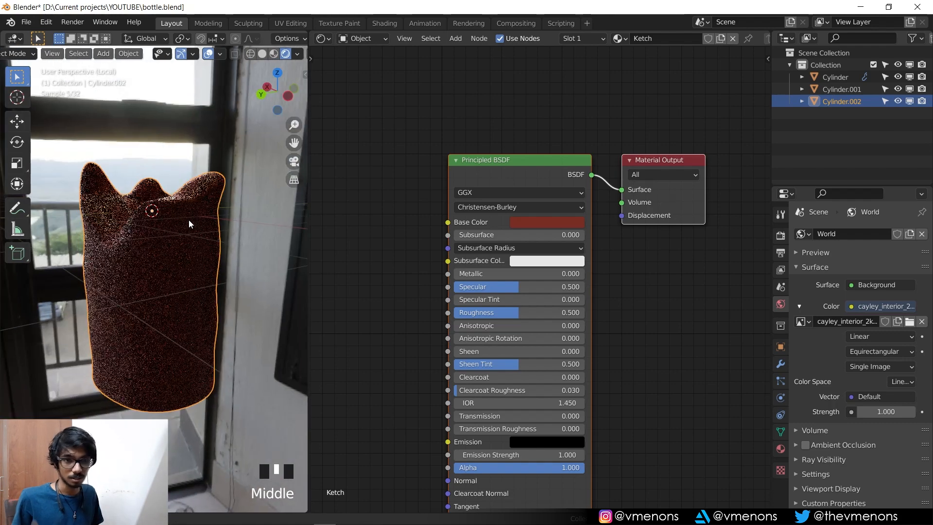
# Step: Leave local view, give the outer bottle body a new material and hide the viewport overlays
pyautogui.press('/')
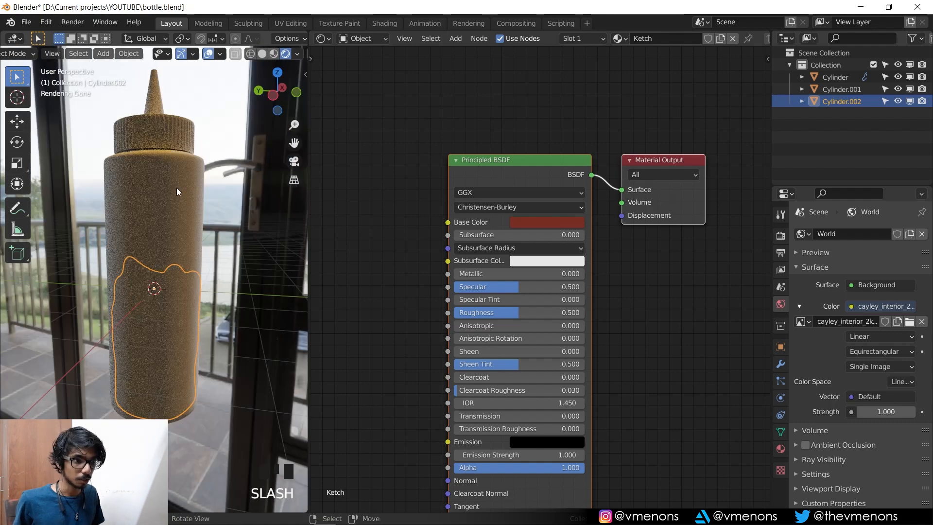
pyautogui.rightClick(176, 188)
pyautogui.click(613, 38)
pyautogui.moveTo(367, 231); pyautogui.dragTo(428, 183, button='middle')
pyautogui.click(209, 53)
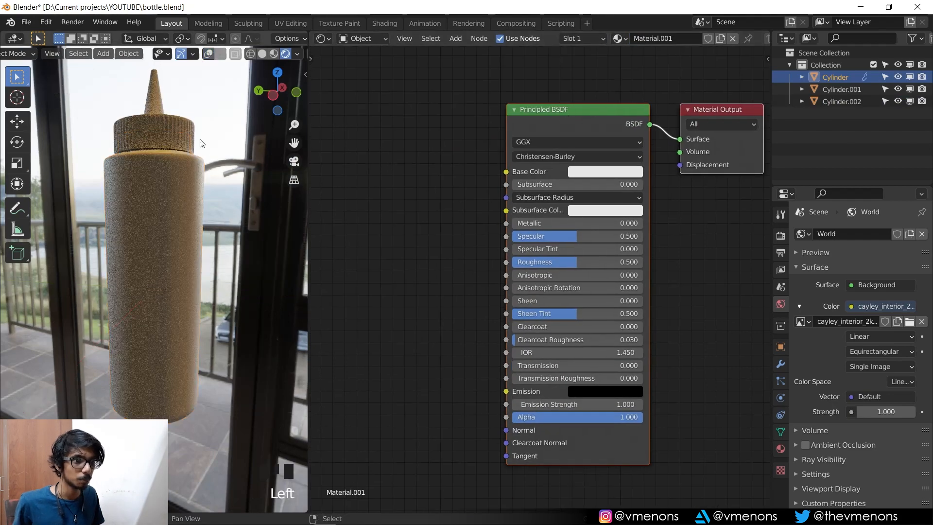
# Step: Set the bottle material's base color to a fully saturated red with hue 0, saturation 1 and value 0.8
pyautogui.keyDown('shift'); pyautogui.moveTo(195, 155); pyautogui.dragTo(190, 173, button='middle'); pyautogui.keyUp('shift')
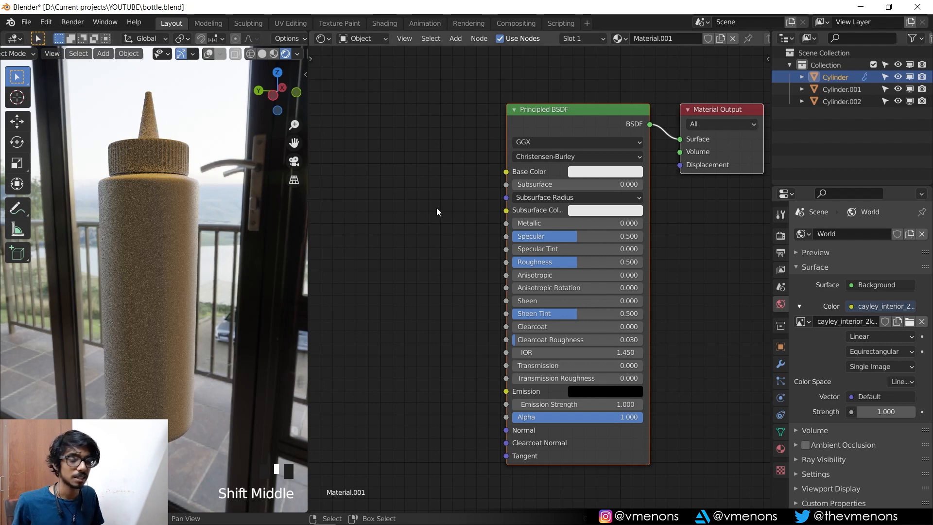
pyautogui.scroll(3, 602, 168)
pyautogui.scroll(-1, 598, 152)
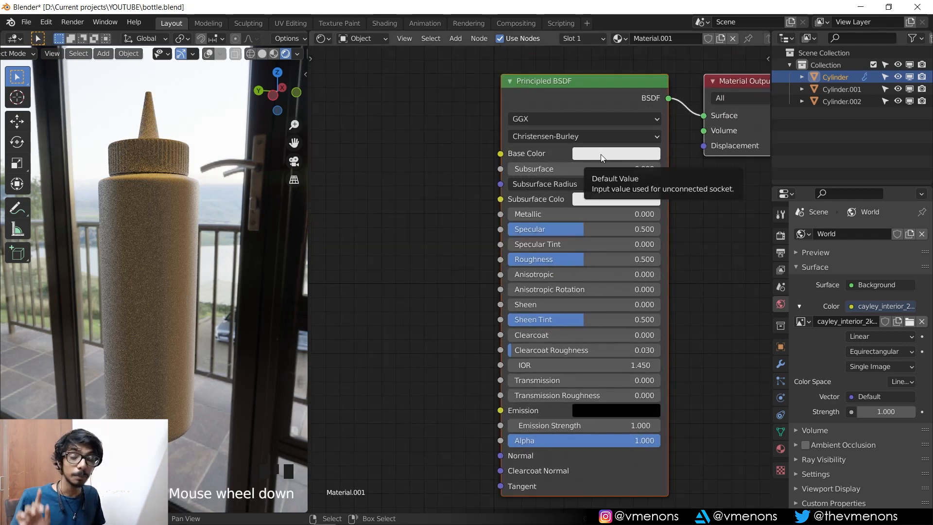
pyautogui.click(602, 155)
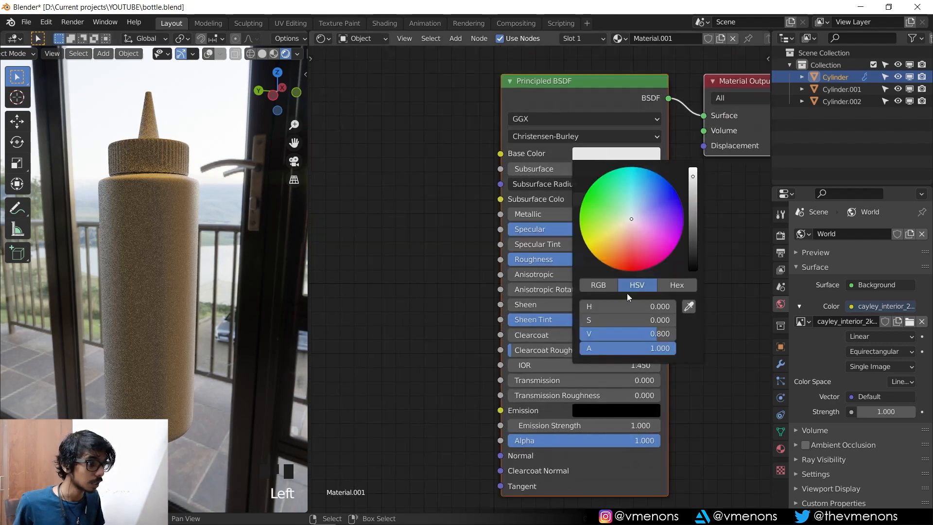
pyautogui.click(631, 271)
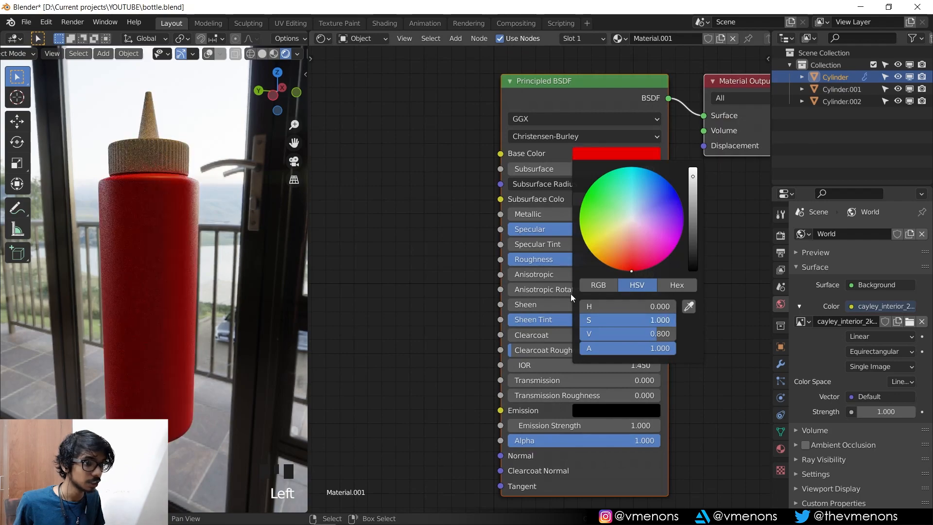
# Step: Replace the world's environment texture with the kiara_interior_4k image and check the bottle's lighting from several sides
pyautogui.moveTo(174, 244); pyautogui.dragTo(98, 246, button='middle')
pyautogui.moveTo(162, 255); pyautogui.dragTo(249, 257, button='middle')
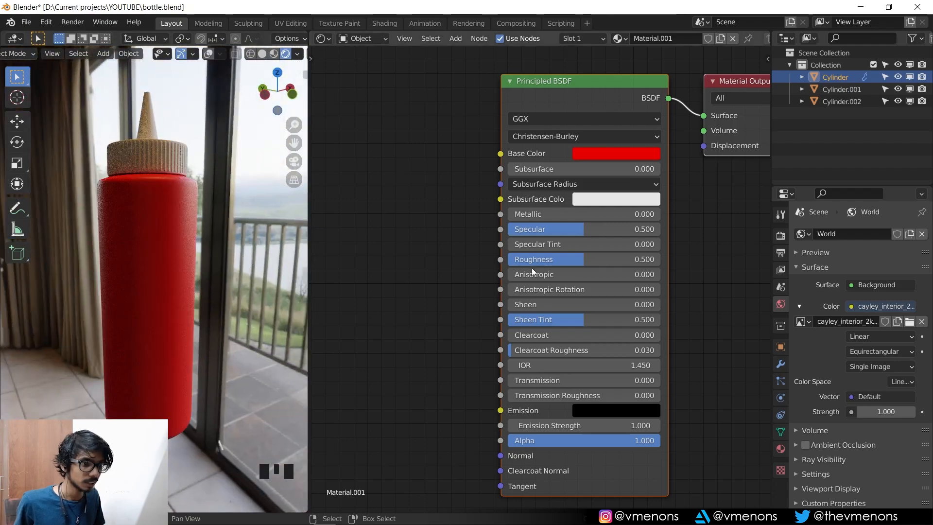
pyautogui.click(909, 321)
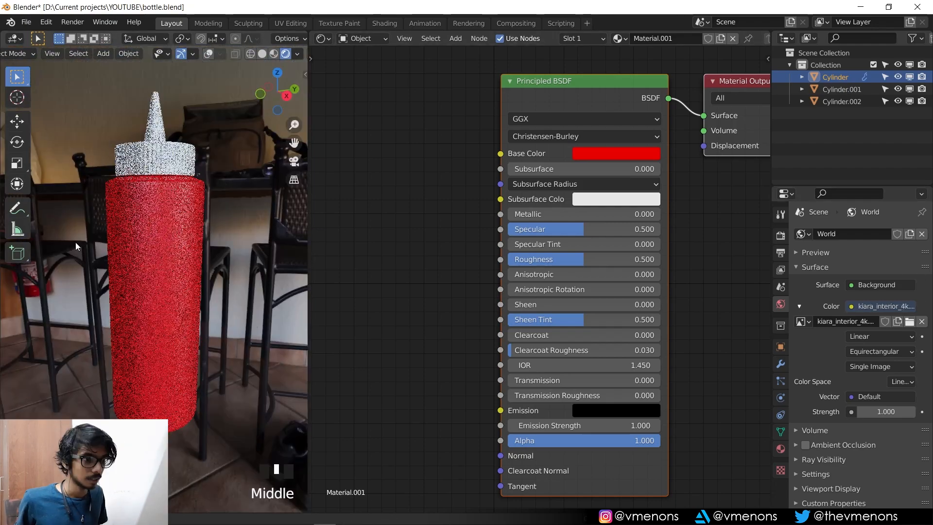
pyautogui.moveTo(75, 243); pyautogui.dragTo(202, 240, button='middle')
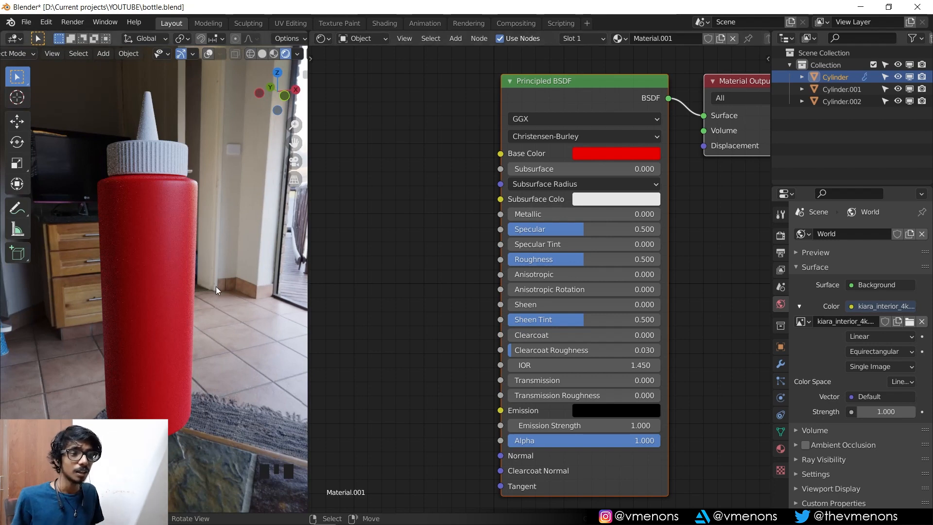
# Step: Raise the bottle material's Transmission to 1.000
pyautogui.moveTo(428, 241); pyautogui.dragTo(384, 257, button='middle')
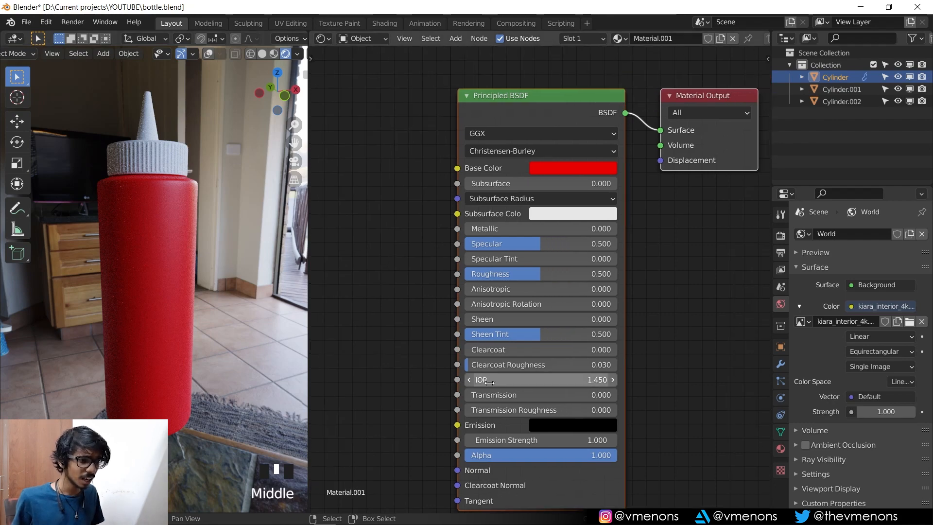
pyautogui.moveTo(485, 394); pyautogui.dragTo(642, 394)
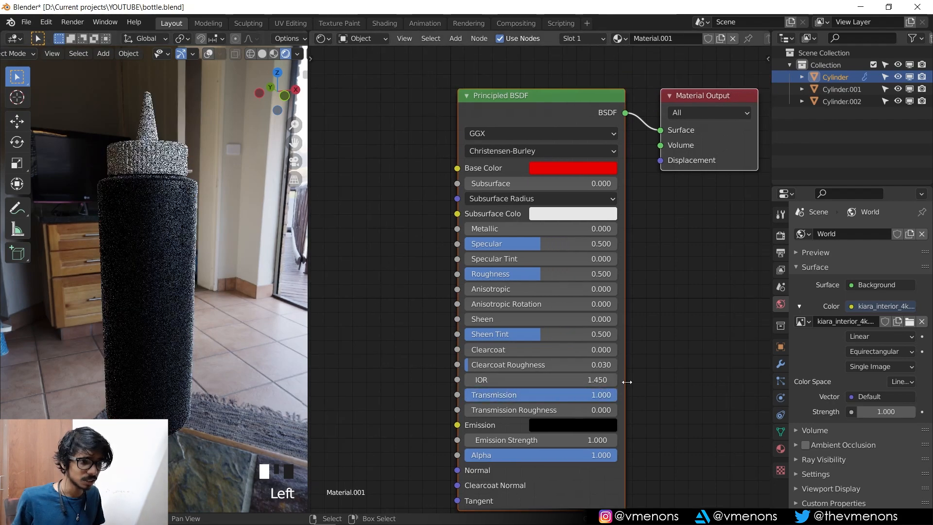
# Step: Set the Cycles maximum light bounces to 4 total, with 1 diffuse and 1 glossy bounce
pyautogui.click(783, 235)
pyautogui.click(796, 381)
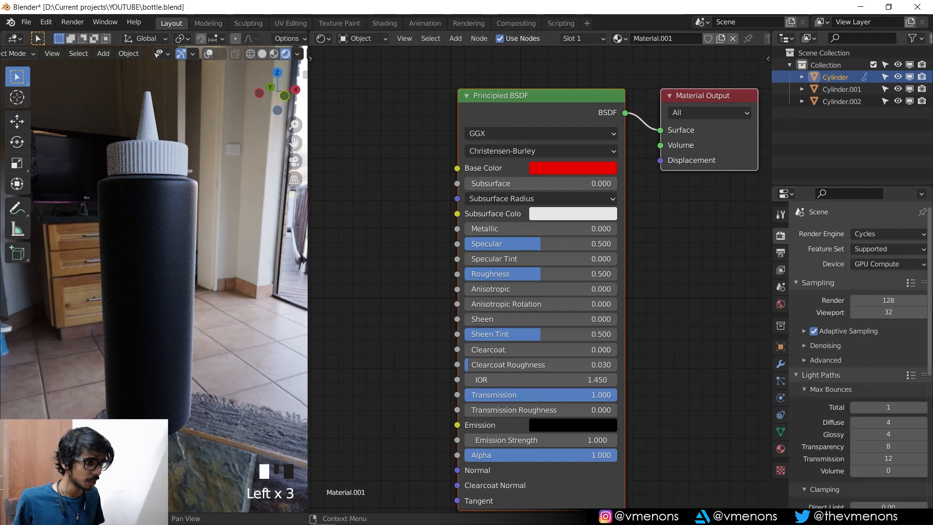
pyautogui.click(922, 408)
pyautogui.click(922, 408)
pyautogui.click(924, 408)
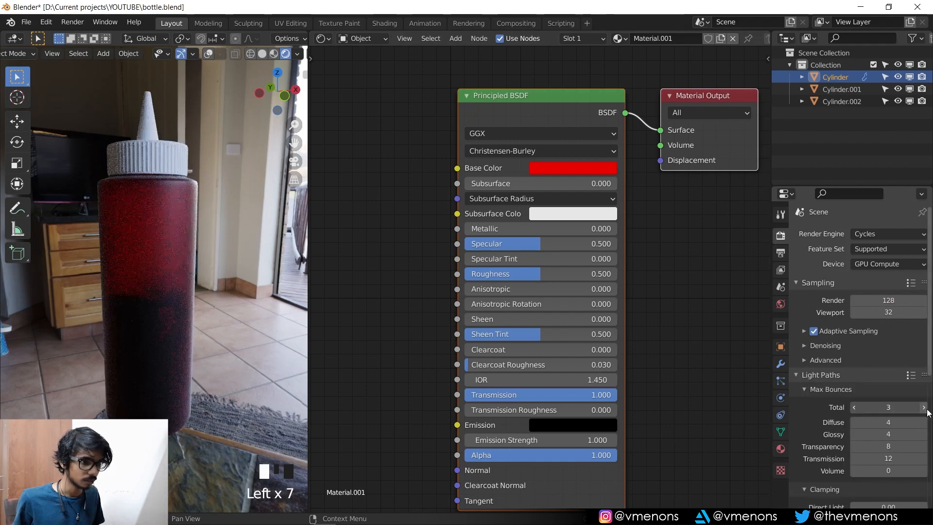
pyautogui.moveTo(890, 422); pyautogui.dragTo(894, 434)
pyautogui.write('1')
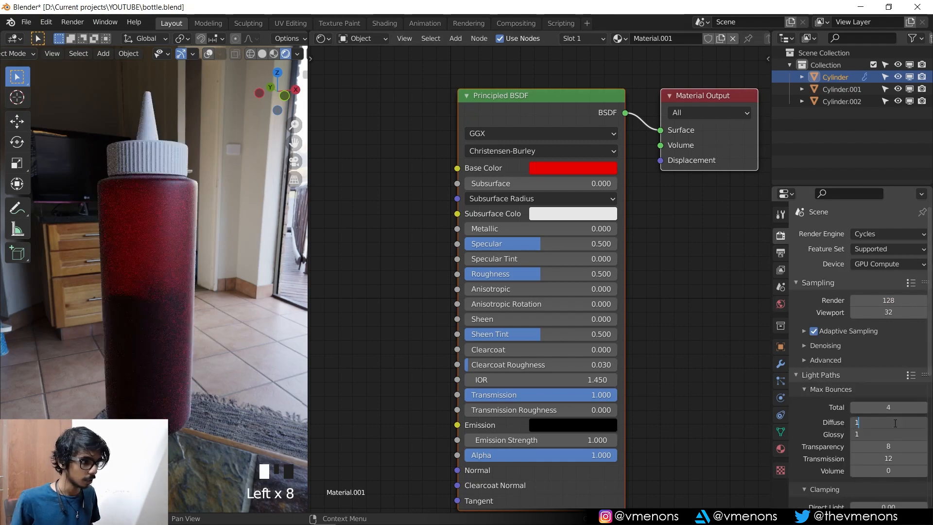
pyautogui.press('Return')
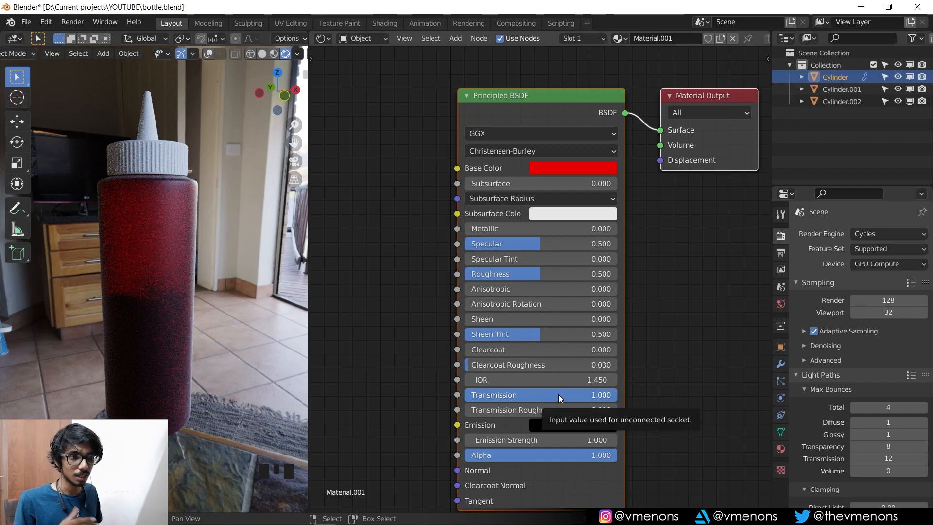
# Step: Return the bottle material's Transmission to 0, try a Subsurface value of 0.662 and undo it
pyautogui.moveTo(559, 394); pyautogui.dragTo(468, 303)
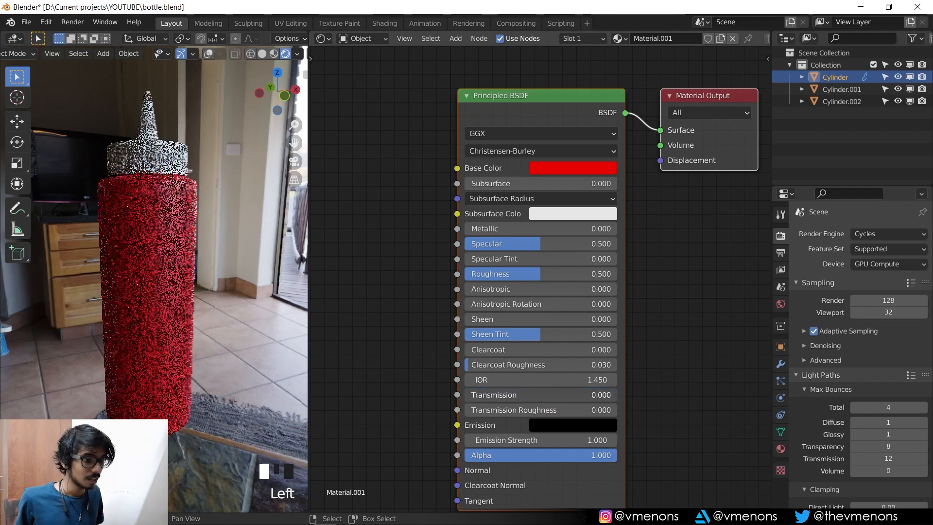
pyautogui.moveTo(495, 183); pyautogui.dragTo(566, 183)
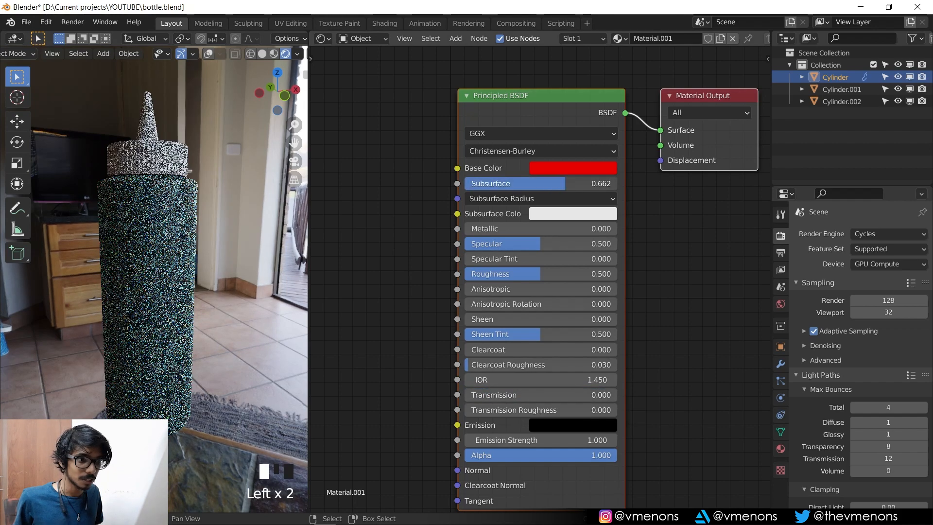
pyautogui.hotkey('ctrl', 'z')
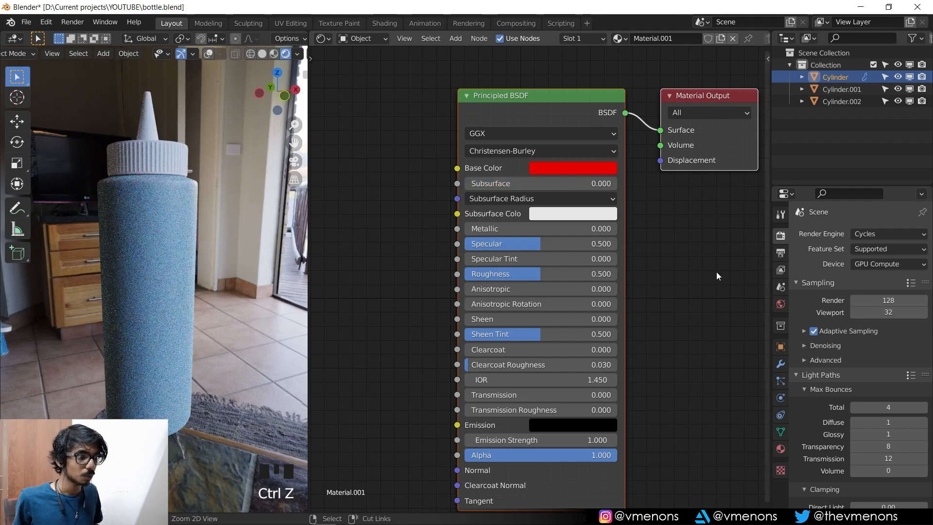
# Step: Move the Material Output node away from the Principled BSDF and add a Translucent BSDF node below their link
pyautogui.moveTo(716, 273); pyautogui.dragTo(499, 228, button='middle')
pyautogui.moveTo(540, 126); pyautogui.dragTo(712, 120)
pyautogui.click(538, 98)
pyautogui.moveTo(712, 122); pyautogui.dragTo(672, 122, button='middle')
pyautogui.hotkey('shift', 'a')
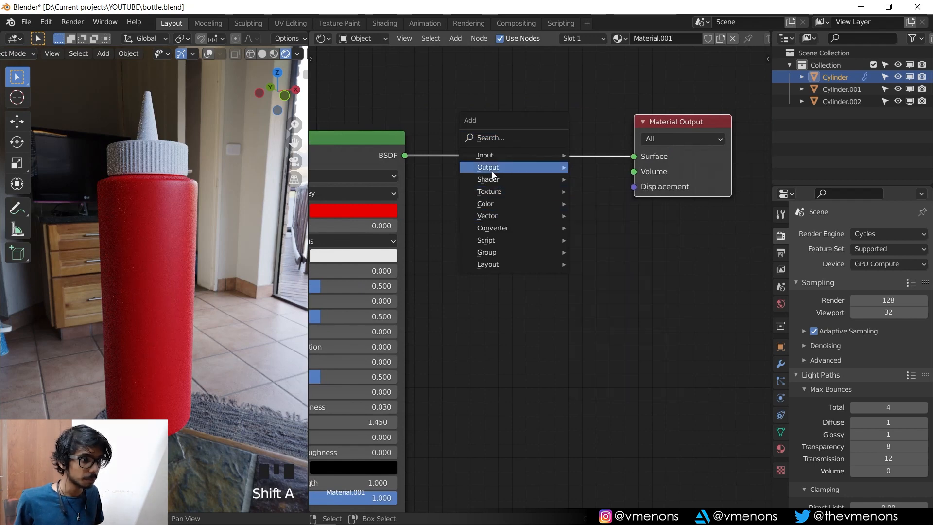
pyautogui.moveTo(494, 180)
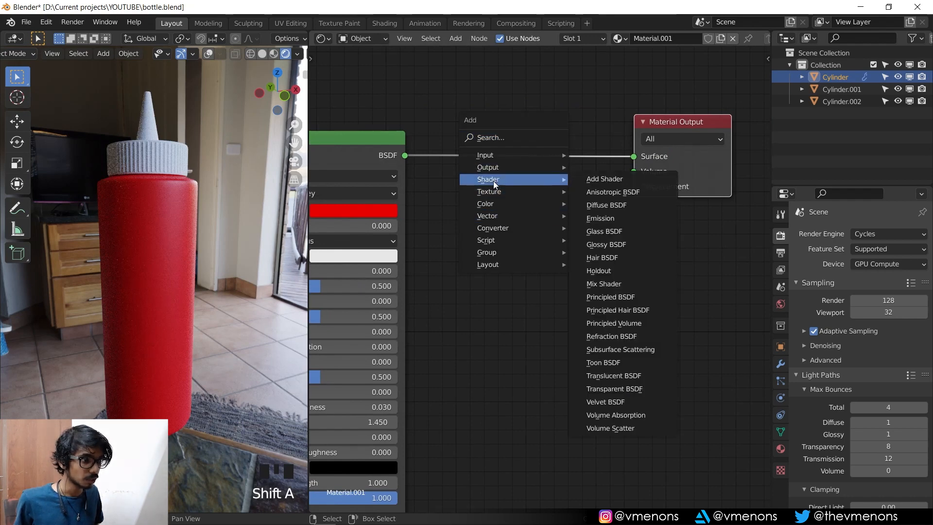
pyautogui.click(620, 378)
pyautogui.click(424, 254)
# Step: Insert a Mix Shader between the Principled BSDF and Material Output, and connect the Translucent BSDF to its second shader input
pyautogui.hotkey('shift', 'a')
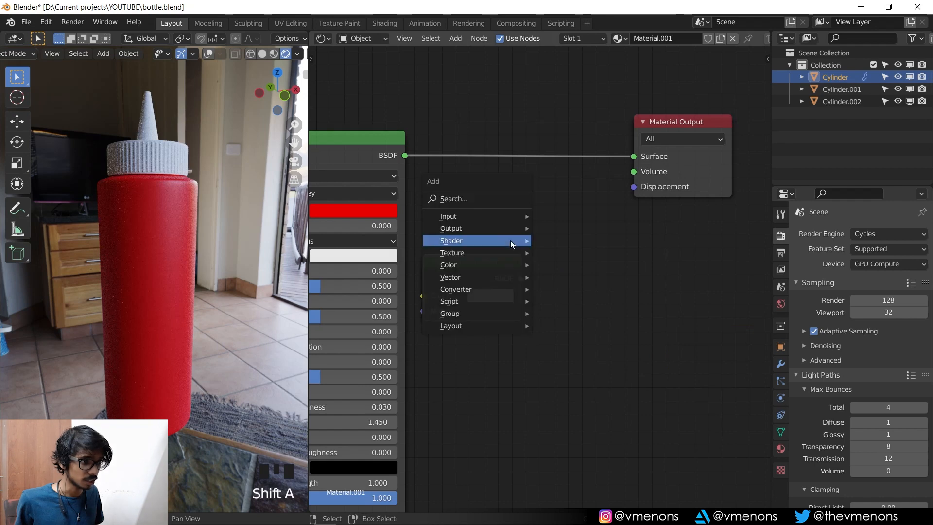
pyautogui.moveTo(491, 241)
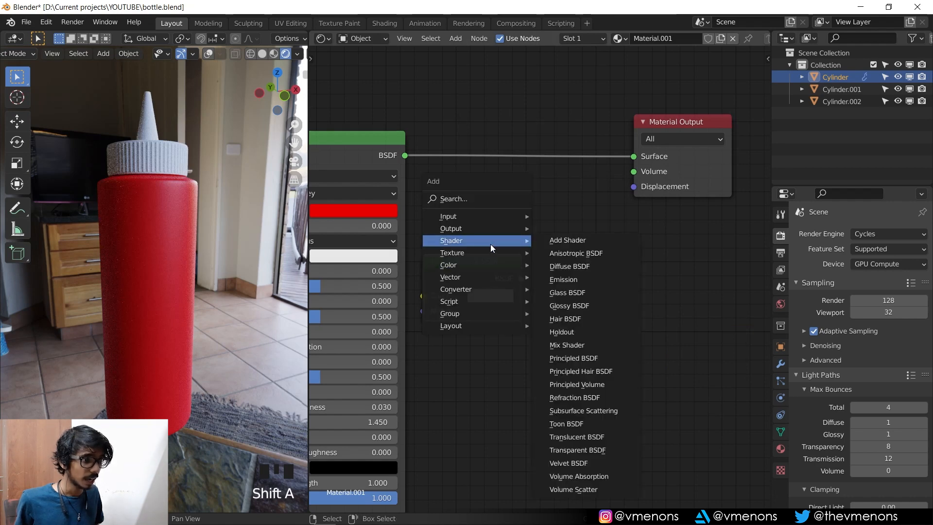
pyautogui.click(584, 343)
pyautogui.click(576, 112)
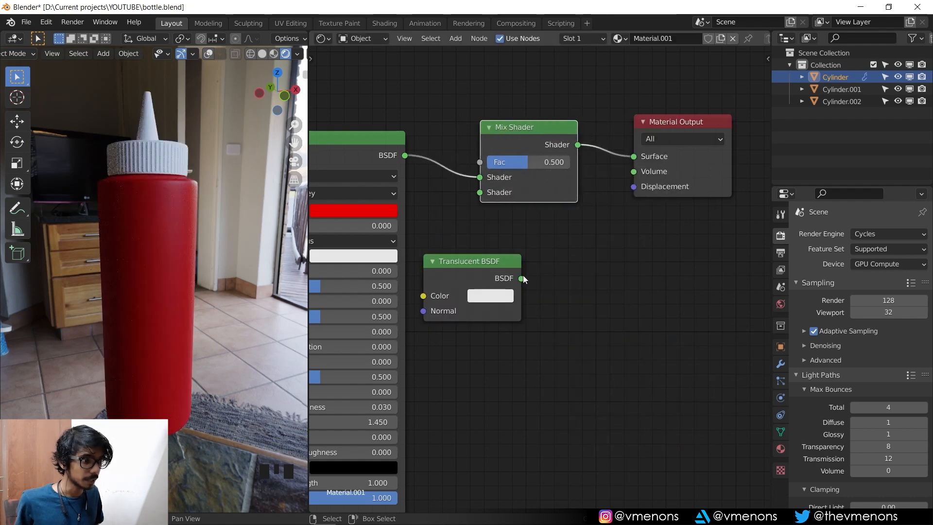
pyautogui.moveTo(522, 278); pyautogui.dragTo(479, 192)
# Step: Move the Mix Shader and Material Output nodes farther from the two BSDF nodes, and check the bottle from another side
pyautogui.click(562, 123)
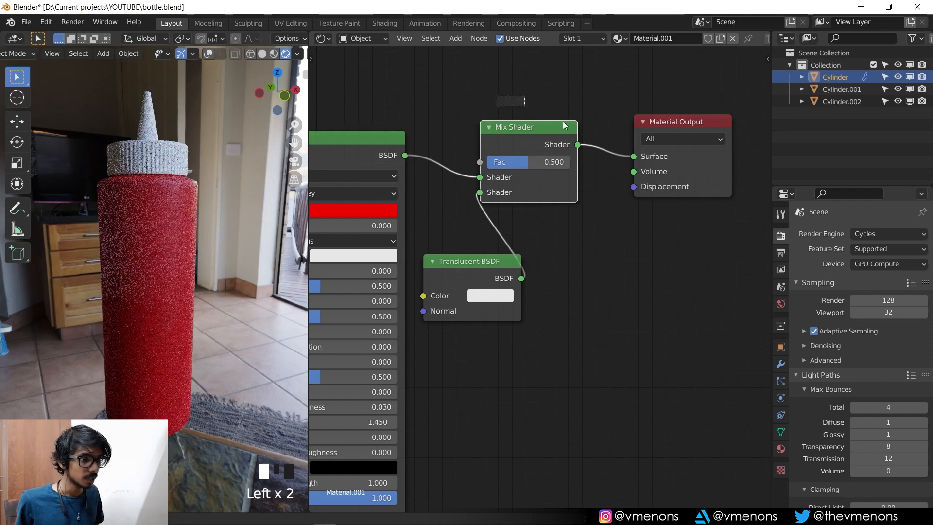
pyautogui.moveTo(562, 122); pyautogui.dragTo(662, 151)
pyautogui.press('g')
pyautogui.click(605, 133)
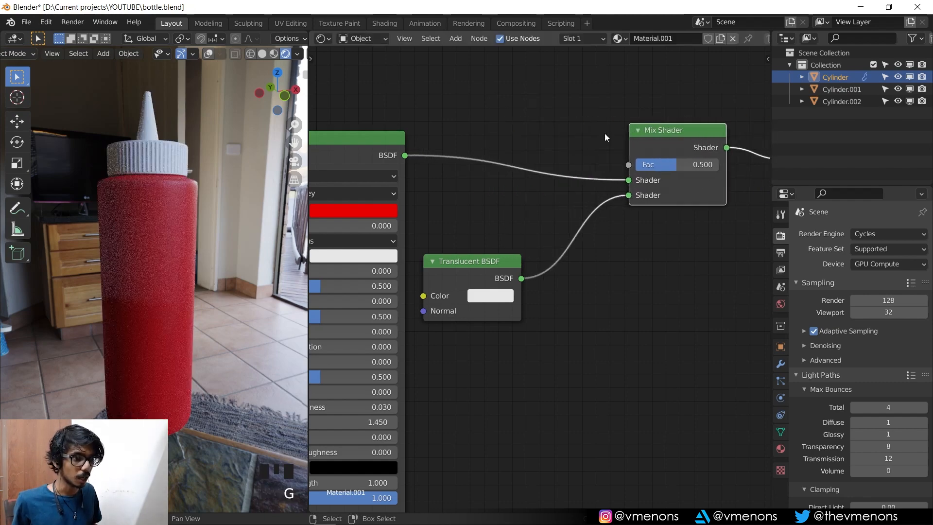
pyautogui.moveTo(149, 276); pyautogui.dragTo(208, 273, button='middle')
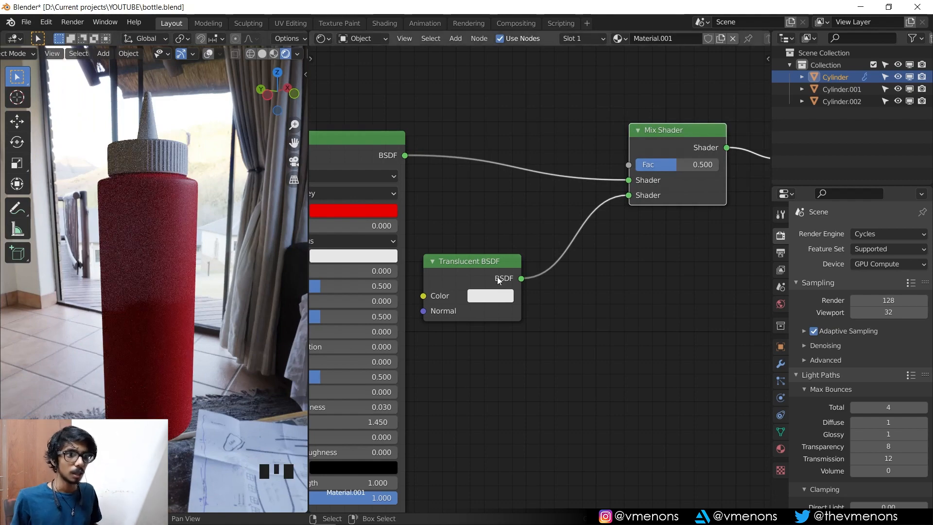
pyautogui.moveTo(497, 278); pyautogui.dragTo(672, 216, button='middle')
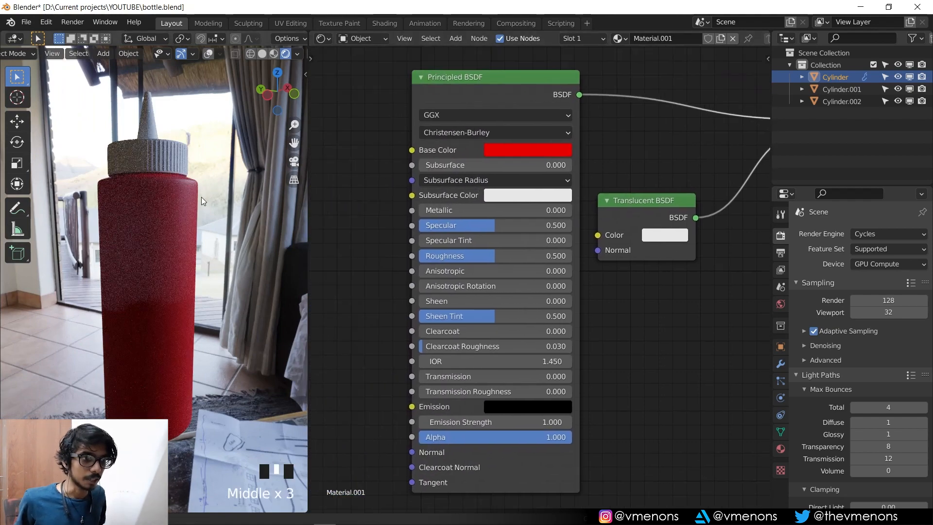
# Step: Switch to File Explorer, open the Plastic009_4K-JPG folder and bring Plastic009_4K_Roughness into the bottle's shader nodes as an image texture
pyautogui.scroll(2, 203, 201)
pyautogui.moveTo(336, 297); pyautogui.dragTo(420, 282, button='middle')
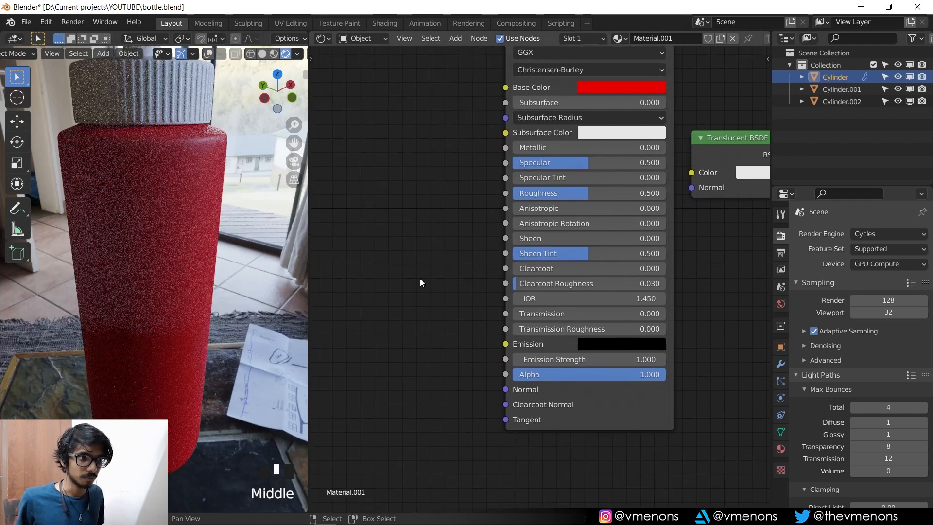
pyautogui.moveTo(340, 523)
pyautogui.click(79, 516)
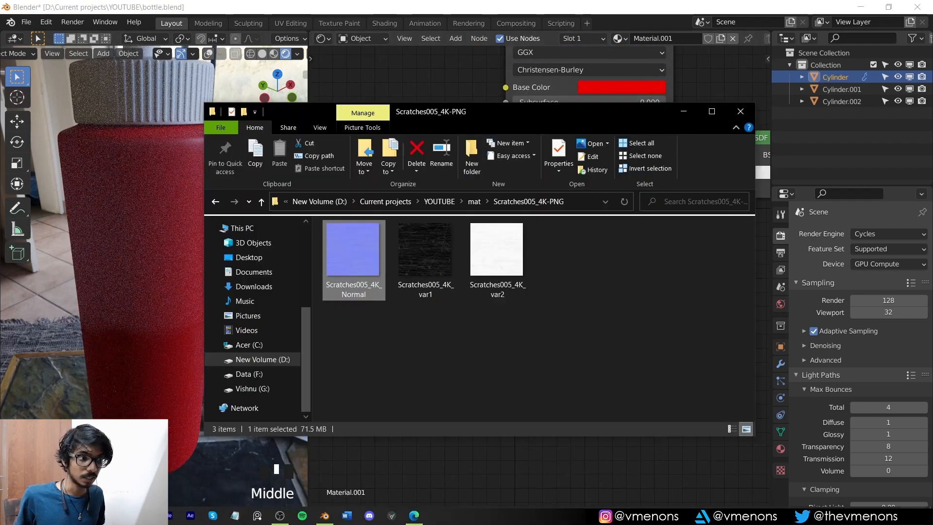
pyautogui.click(484, 198)
pyautogui.click(474, 201)
pyautogui.click(422, 242)
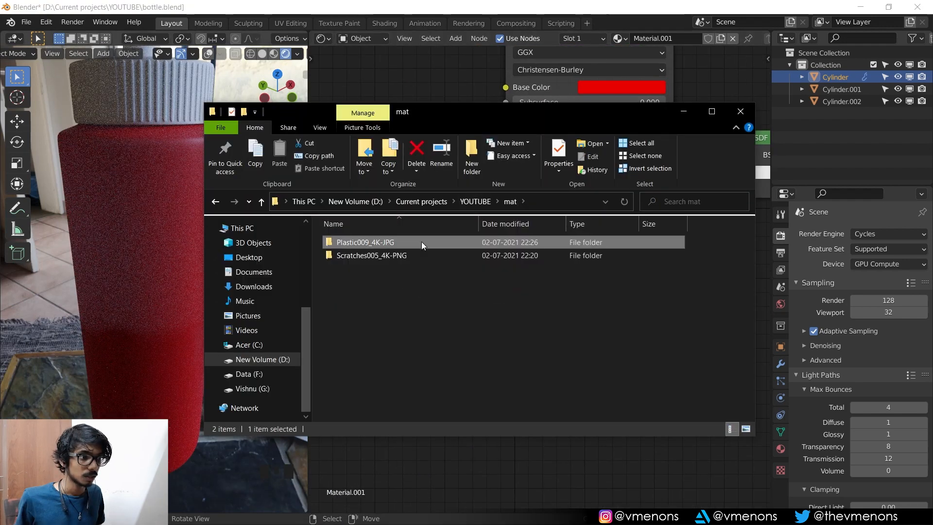
pyautogui.doubleClick(421, 242)
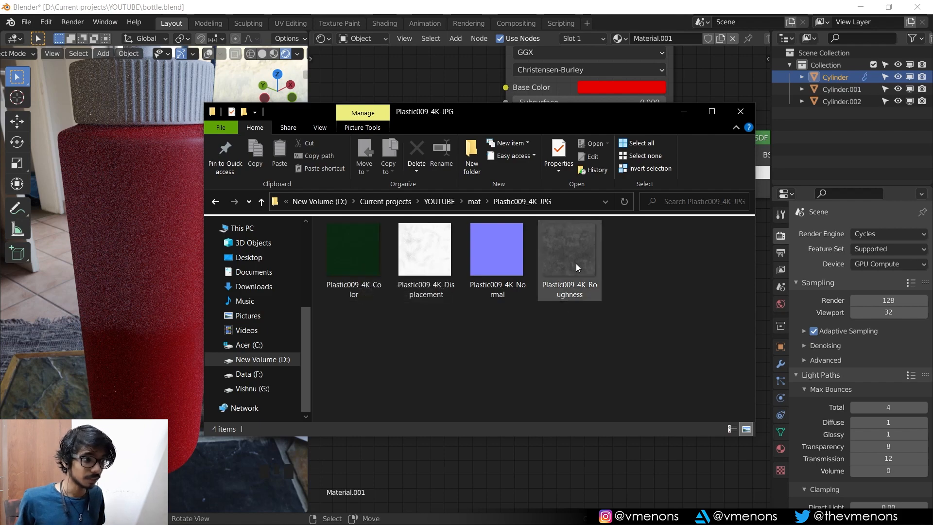
pyautogui.moveTo(574, 257); pyautogui.dragTo(352, 132)
# Step: Set the roughness texture's color space to Non-Color, connect its Color to the Principled BSDF's Roughness, and collapse and reposition the texture node
pyautogui.click(419, 252)
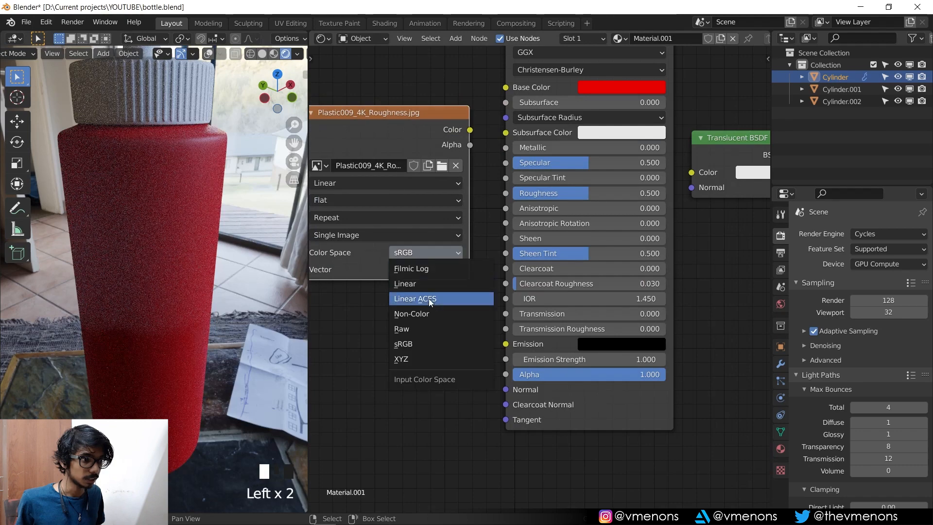
pyautogui.click(416, 313)
pyautogui.moveTo(470, 130); pyautogui.dragTo(502, 192)
pyautogui.moveTo(353, 94); pyautogui.dragTo(453, 98, button='middle')
pyautogui.click(410, 118)
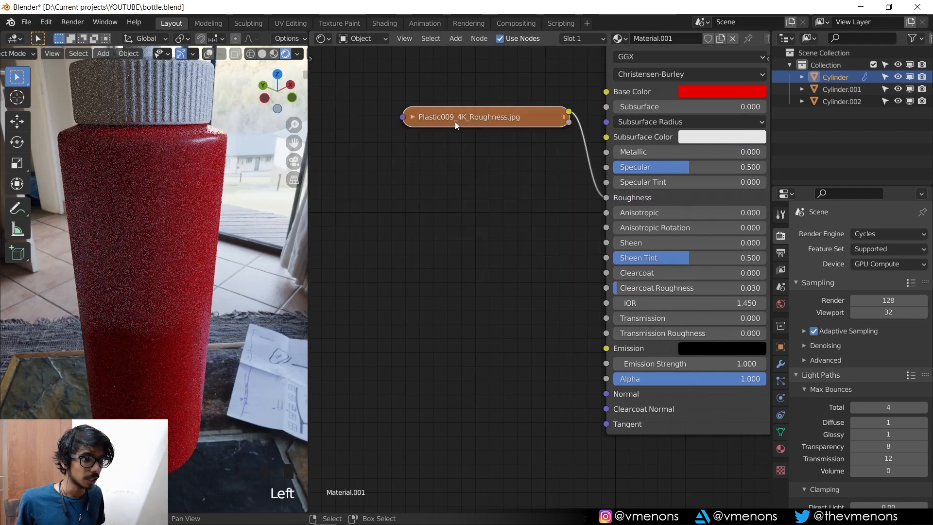
pyautogui.moveTo(455, 122); pyautogui.dragTo(434, 157)
# Step: Inspect the bottle's surface, then add Plastic009_4K_Normal from File Explorer as an image texture with its color space set to Non-Color
pyautogui.scroll(3, 194, 121)
pyautogui.keyDown('shift'); pyautogui.moveTo(195, 121); pyautogui.dragTo(173, 217, button='middle'); pyautogui.keyUp('shift')
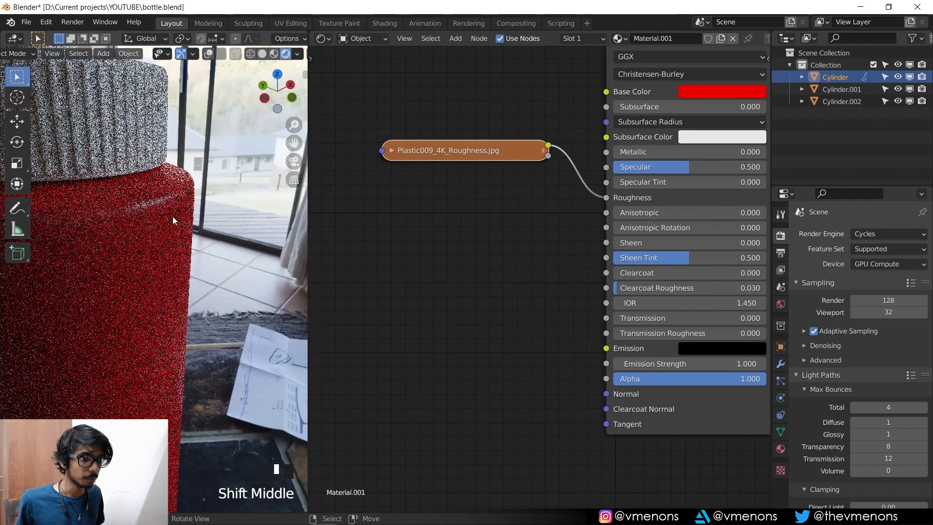
pyautogui.scroll(2, 175, 217)
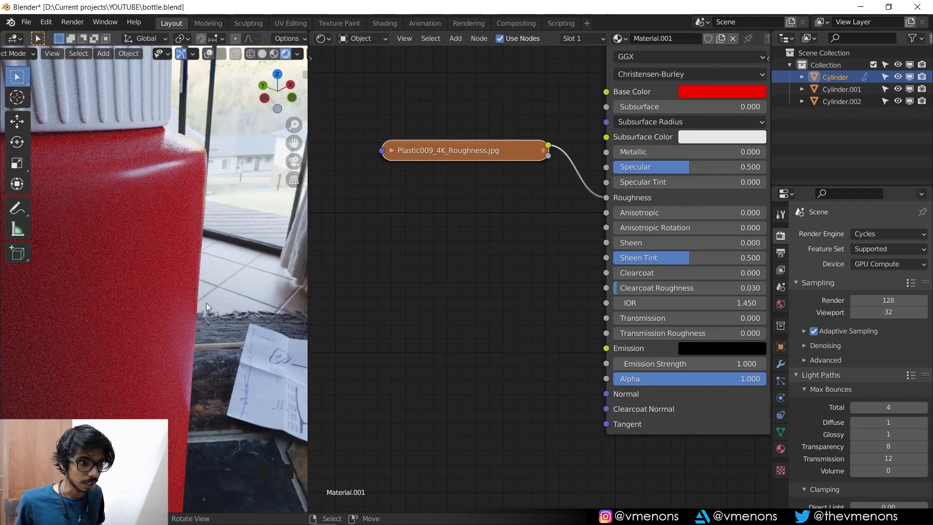
pyautogui.scroll(-3, 194, 303)
pyautogui.keyDown('shift'); pyautogui.moveTo(195, 303); pyautogui.dragTo(197, 240, button='middle'); pyautogui.keyUp('shift')
pyautogui.click(101, 515)
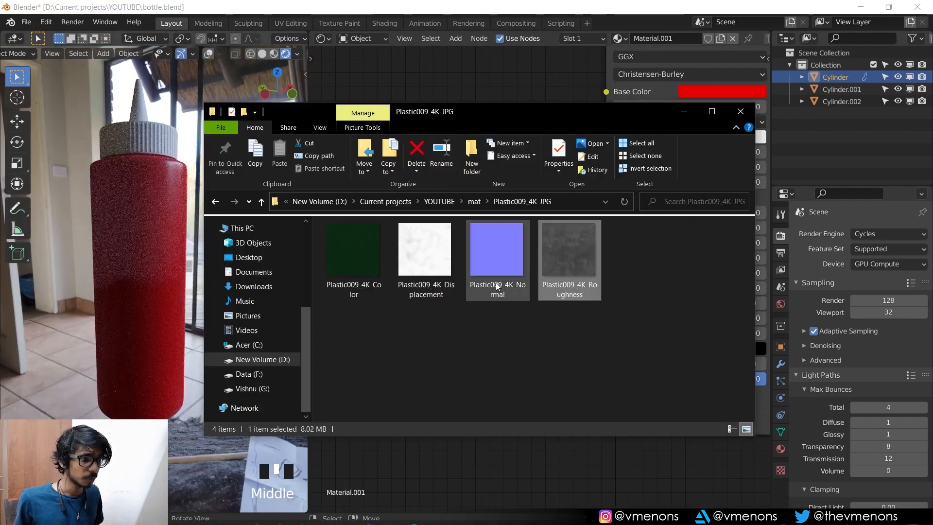
pyautogui.moveTo(495, 282); pyautogui.dragTo(370, 203)
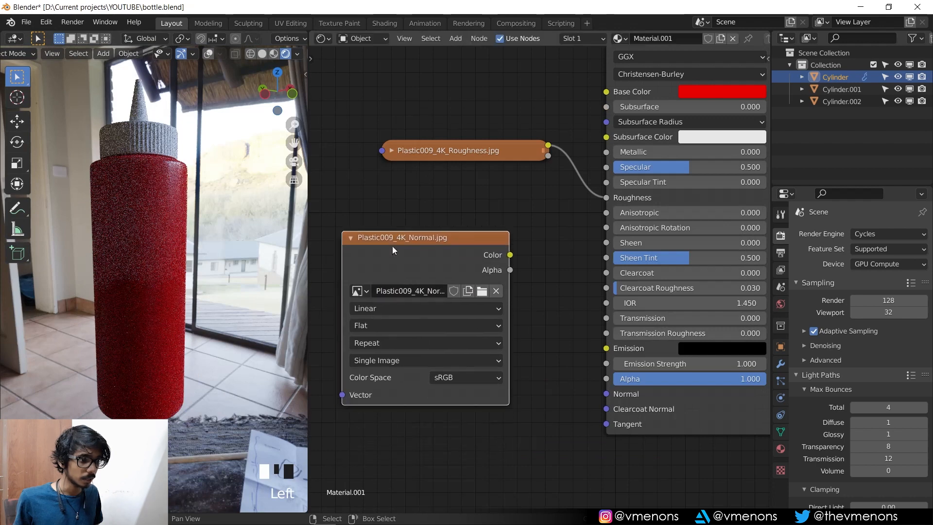
pyautogui.click(469, 378)
pyautogui.click(463, 438)
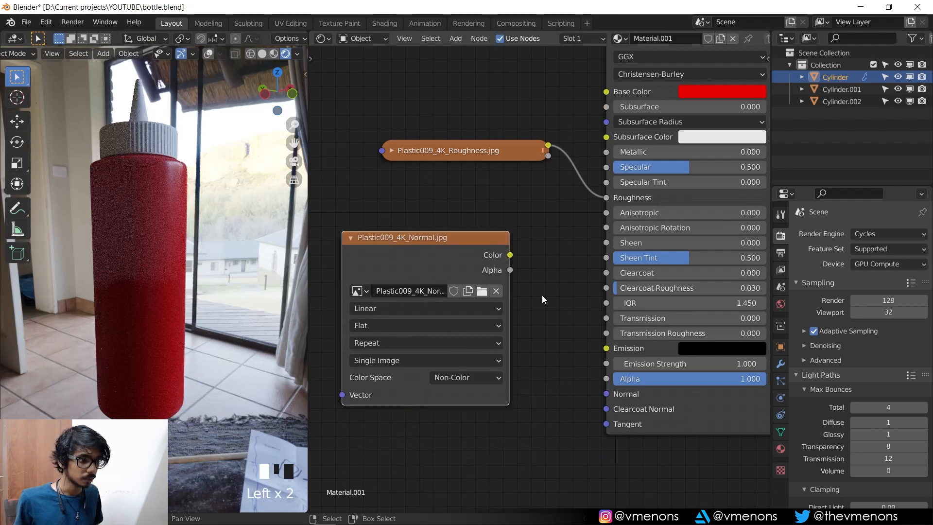
# Step: Connect the plastic normal texture to the Principled BSDF's Normal, collapse and reposition its node, and insert a Normal Map node on that link
pyautogui.moveTo(510, 255); pyautogui.dragTo(601, 396)
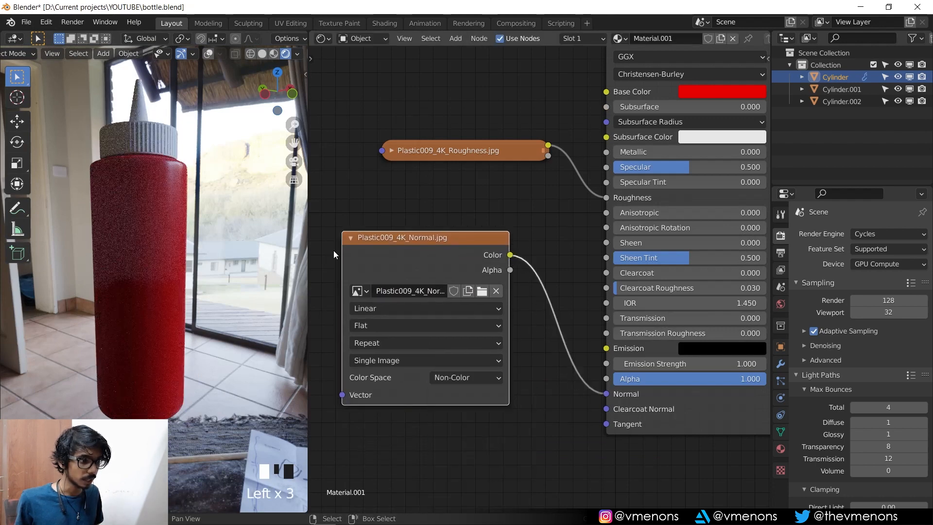
pyautogui.click(350, 237)
pyautogui.moveTo(386, 246); pyautogui.dragTo(361, 343)
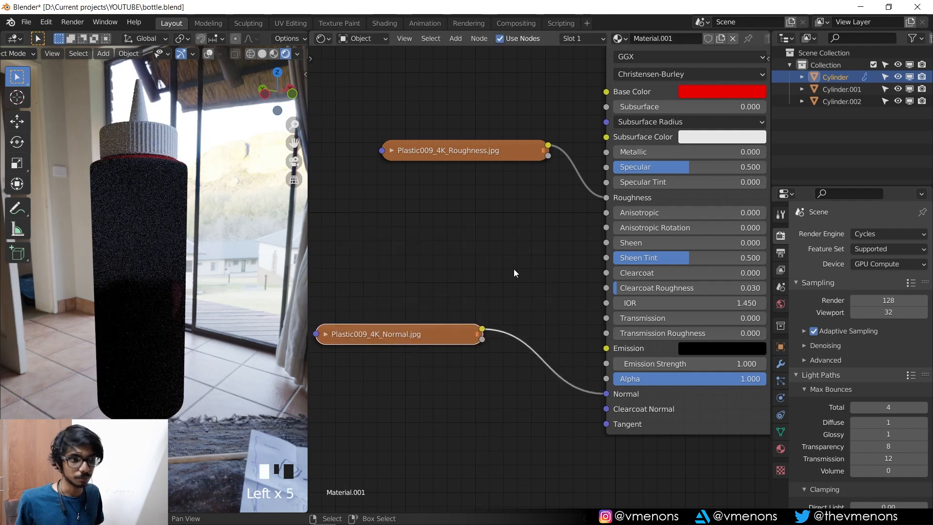
pyautogui.hotkey('shift', 'a')
pyautogui.moveTo(452, 291)
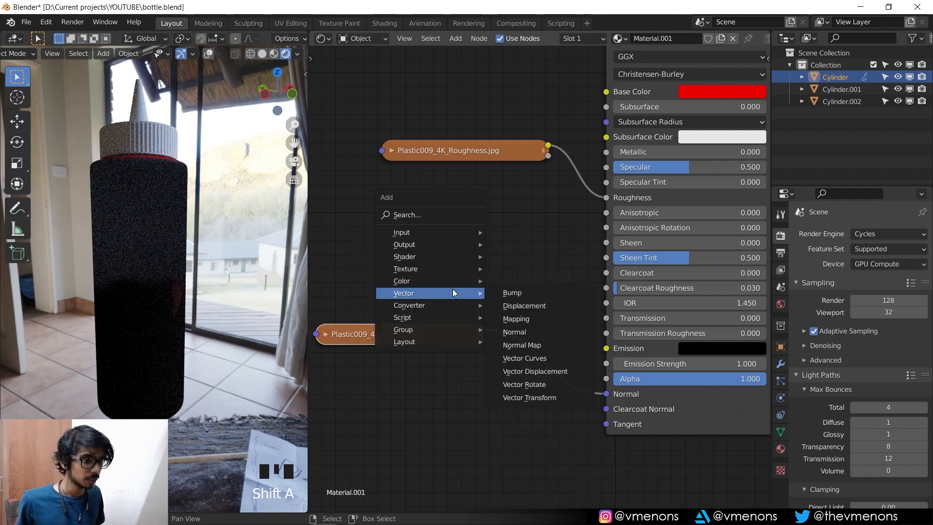
pyautogui.click(540, 345)
pyautogui.click(512, 305)
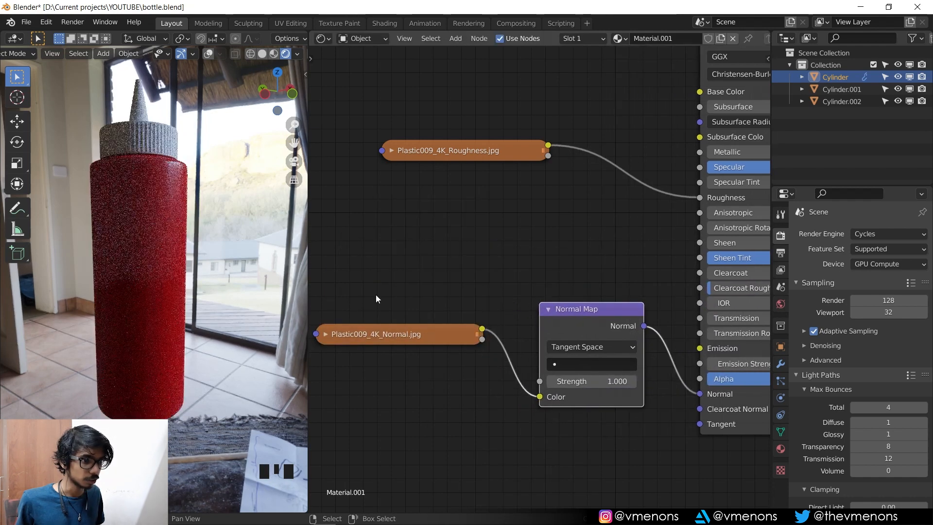
# Step: Examine the bottle's plastic surface and reflections close up and from farther away
pyautogui.scroll(2, 214, 179)
pyautogui.keyDown('shift'); pyautogui.moveTo(214, 179); pyautogui.dragTo(220, 230, button='middle'); pyautogui.keyUp('shift')
pyautogui.scroll(3, 183, 242)
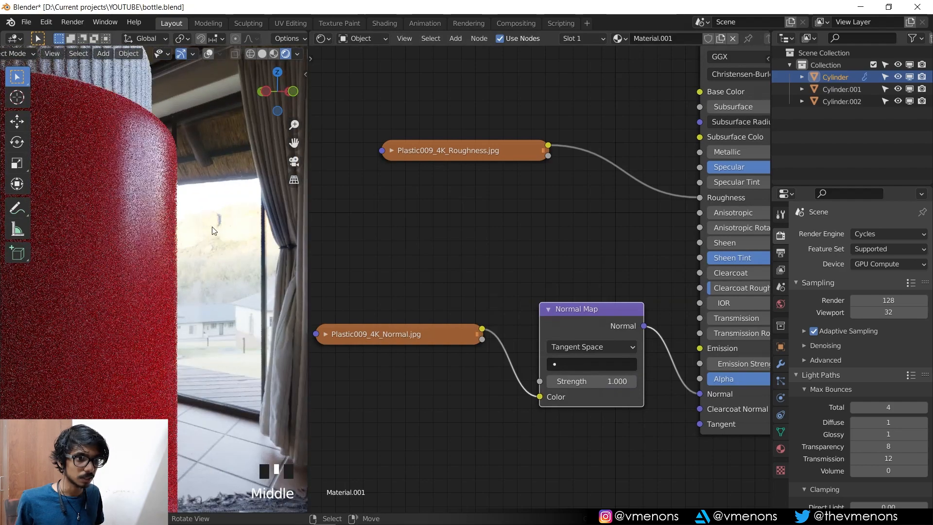
pyautogui.scroll(-6, 169, 311)
pyautogui.keyDown('shift'); pyautogui.moveTo(161, 309); pyautogui.dragTo(187, 230, button='middle'); pyautogui.keyUp('shift')
pyautogui.scroll(1, 166, 238)
pyautogui.scroll(1, 170, 241)
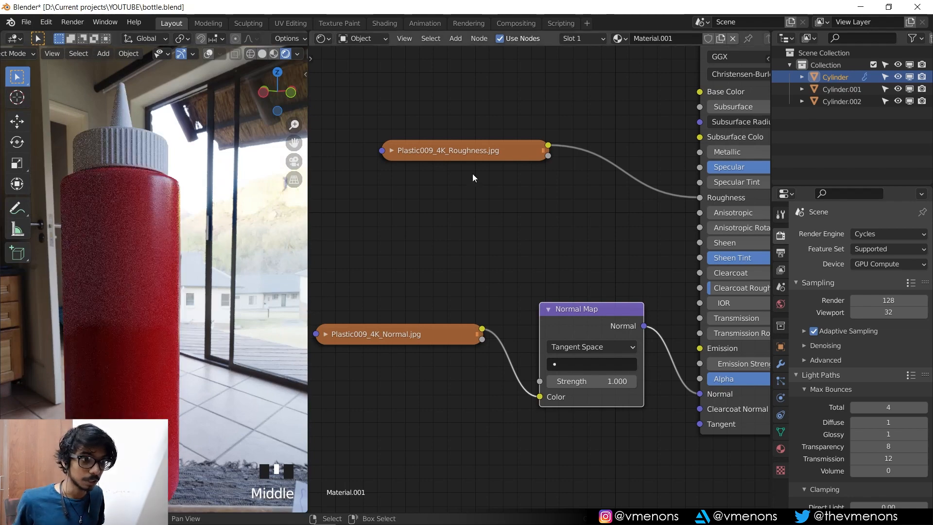
# Step: Preview the plastic roughness texture alone on the bottle and inspect its pattern from several sides
pyautogui.keyDown('ctrl'); pyautogui.keyDown('shift'); pyautogui.click(486, 148); pyautogui.keyUp('shift'); pyautogui.keyUp('ctrl')
pyautogui.keyDown('shift'); pyautogui.moveTo(167, 281); pyautogui.dragTo(173, 236, button='middle'); pyautogui.keyUp('shift')
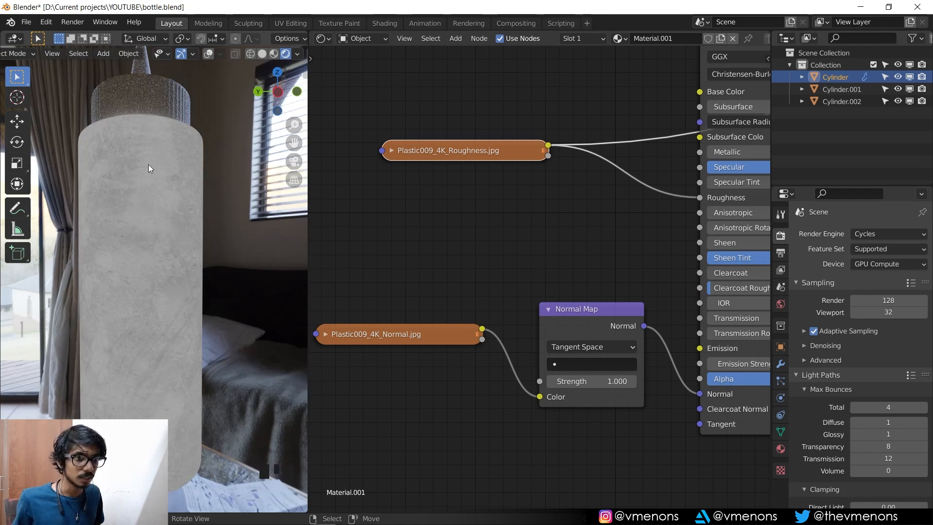
pyautogui.moveTo(148, 164); pyautogui.dragTo(165, 177, button='middle')
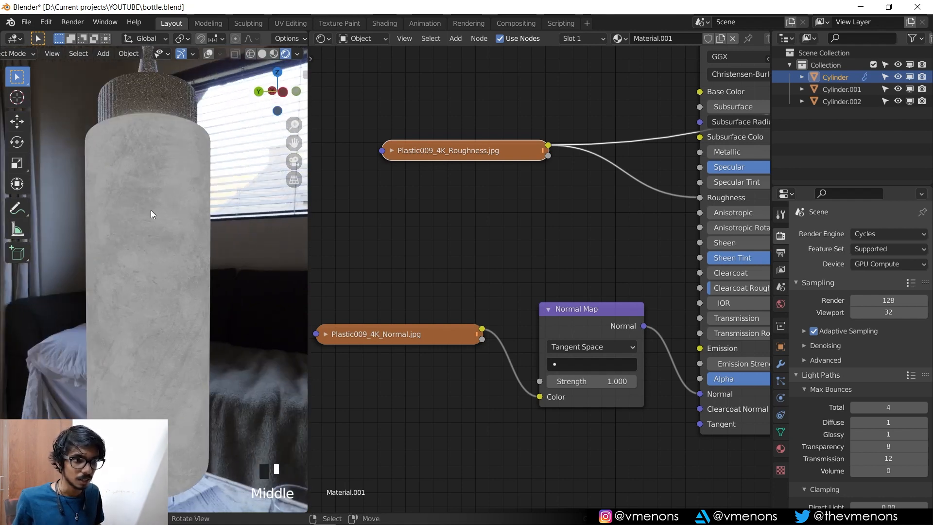
pyautogui.moveTo(139, 270); pyautogui.dragTo(185, 281, button='middle')
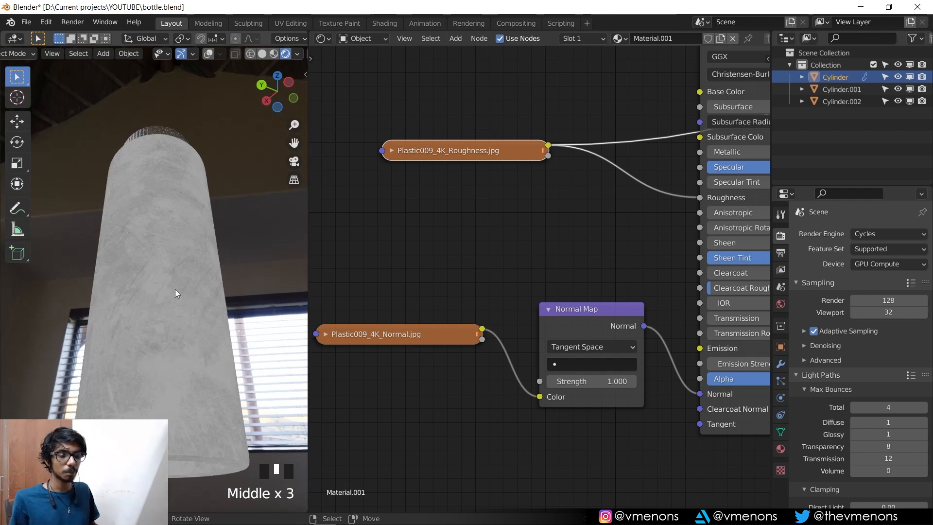
pyautogui.moveTo(175, 290); pyautogui.dragTo(223, 289, button='middle')
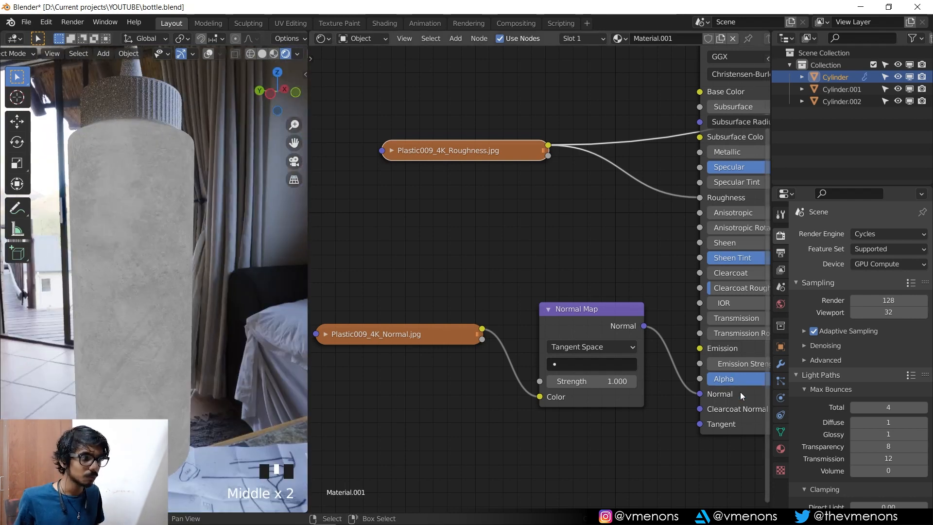
# Step: Preview the Principled BSDF on the bottle again and move the Translucent BSDF node clear of it
pyautogui.moveTo(739, 392); pyautogui.dragTo(483, 380, button='middle')
pyautogui.keyDown('ctrl'); pyautogui.keyDown('shift'); pyautogui.click(521, 394); pyautogui.keyUp('shift'); pyautogui.keyUp('ctrl')
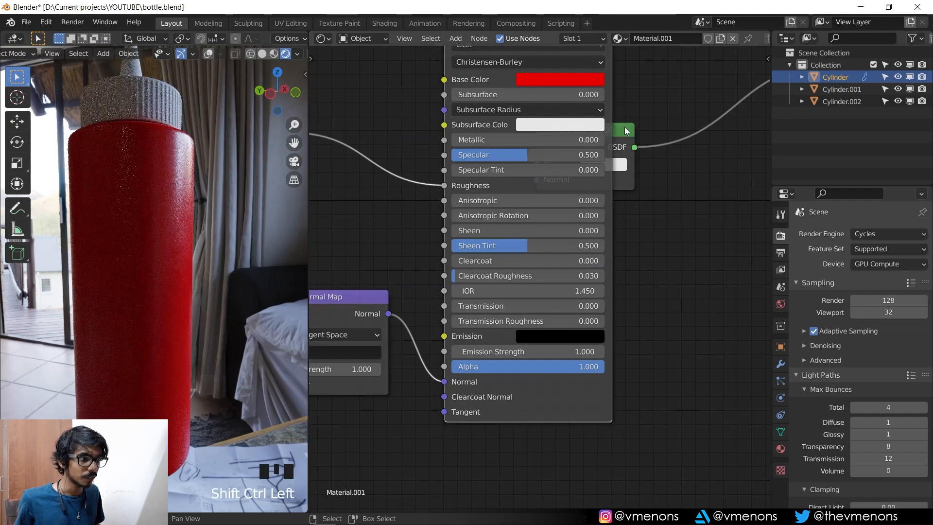
pyautogui.moveTo(625, 131); pyautogui.dragTo(725, 150)
pyautogui.moveTo(253, 253); pyautogui.dragTo(213, 252, button='middle')
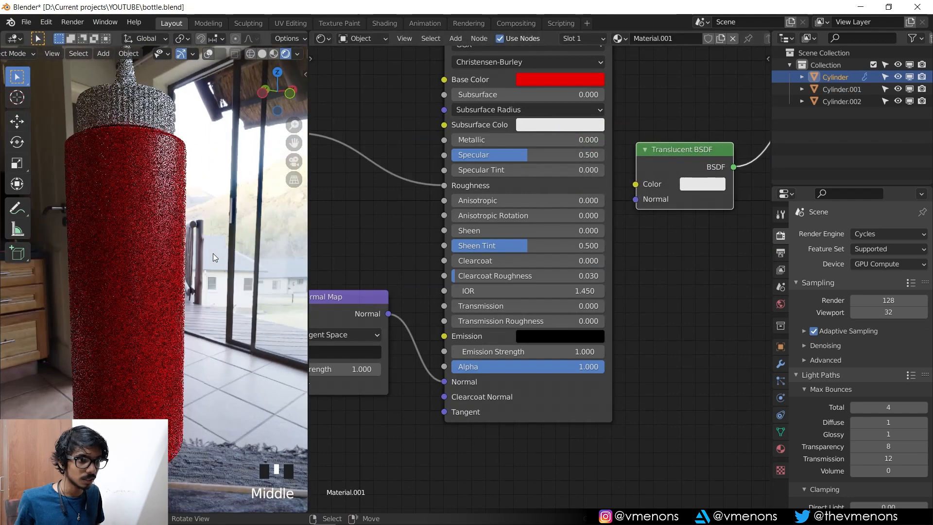
# Step: Open the Scratches005_4K-PNG folder in File Explorer and add Scratches005_4K_Normal as an image texture node below the Normal Map node
pyautogui.moveTo(369, 258); pyautogui.dragTo(495, 241, button='middle')
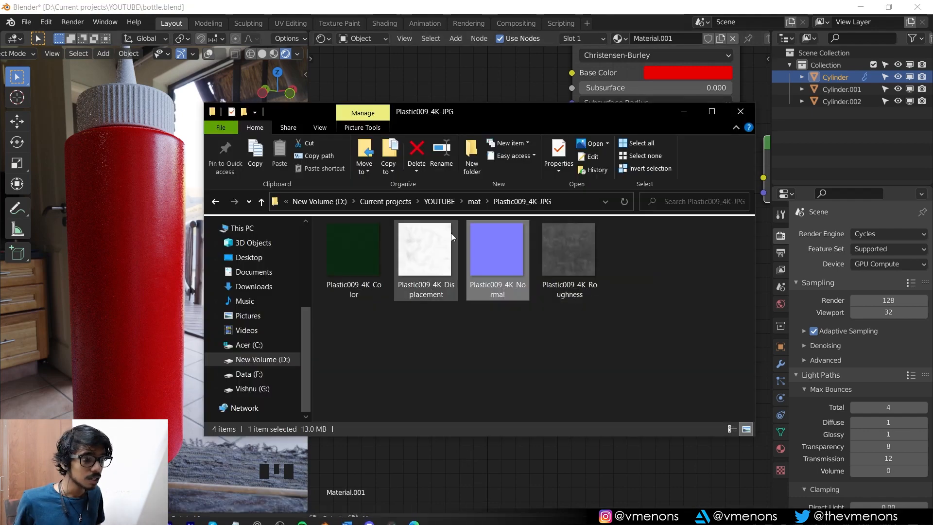
pyautogui.click(477, 205)
pyautogui.doubleClick(398, 257)
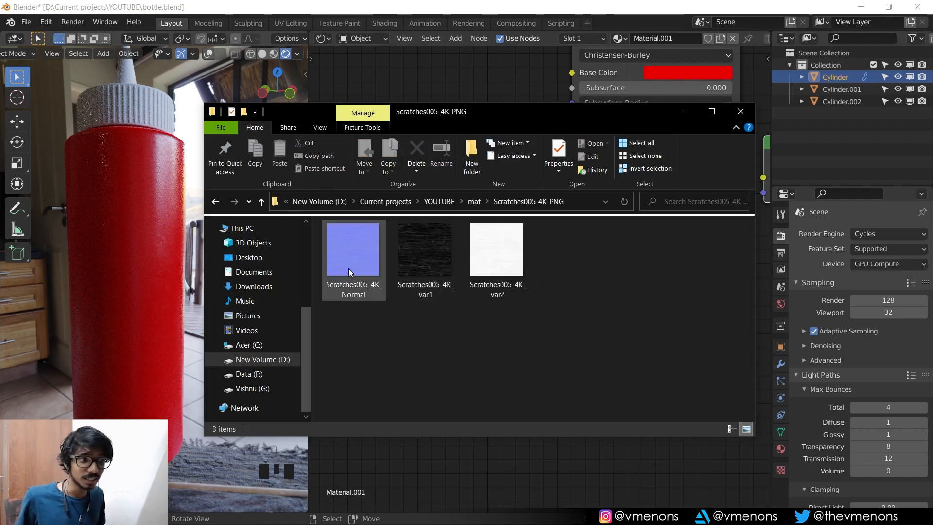
pyautogui.moveTo(348, 268); pyautogui.dragTo(497, 462)
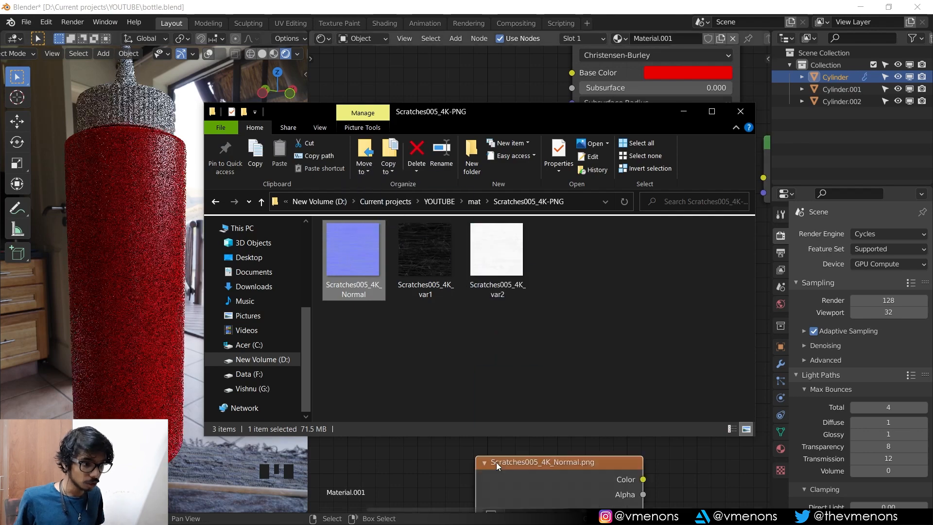
pyautogui.click(517, 409)
pyautogui.moveTo(517, 409); pyautogui.dragTo(666, 325, button='middle')
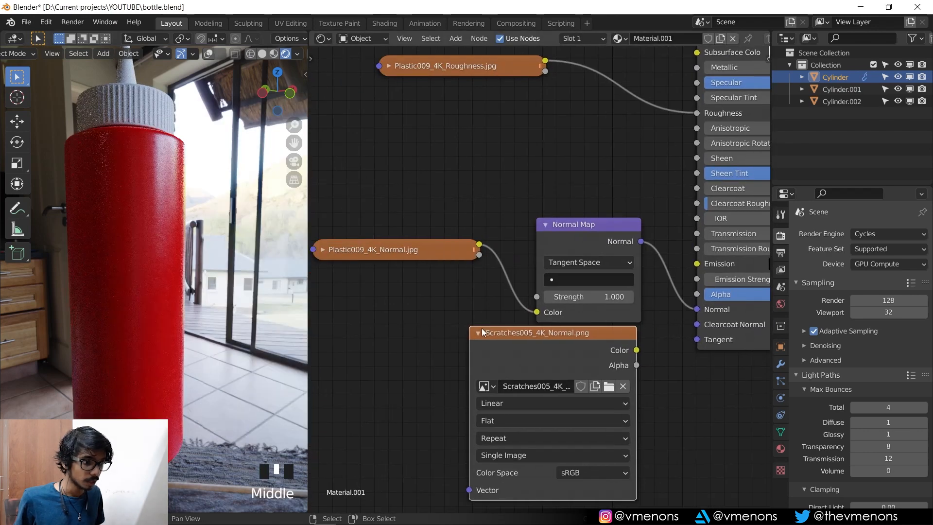
# Step: Set the scratches normal texture's color space to Non-Color, collapse its node and place it below the plastic normal texture
pyautogui.click(580, 473)
pyautogui.click(576, 406)
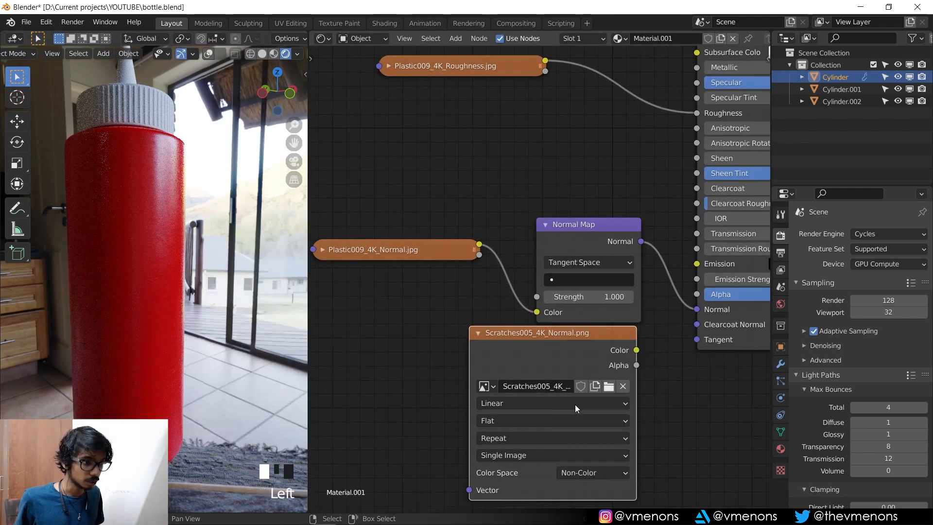
pyautogui.click(477, 331)
pyautogui.moveTo(514, 334); pyautogui.dragTo(359, 321)
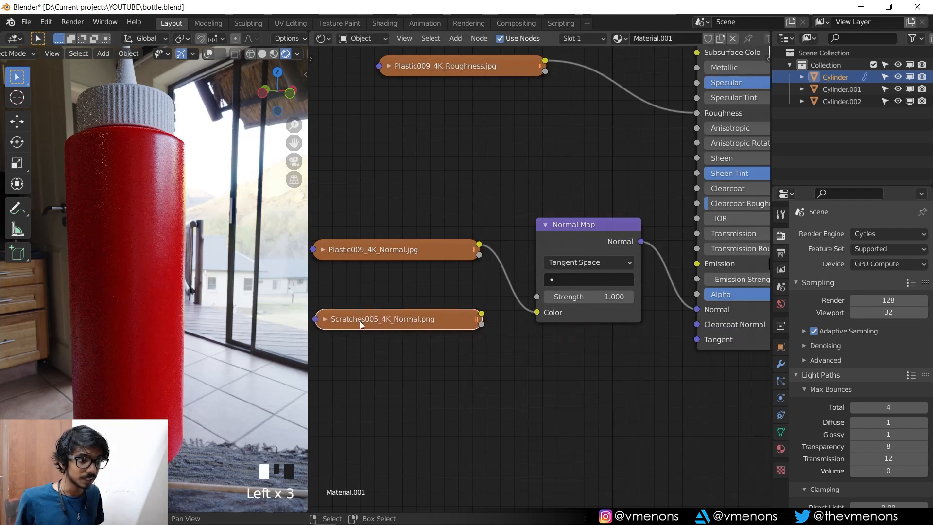
# Step: Insert a MixRGB node between the plastic normal texture and the Normal Map, and connect the scratches normal texture to its Color2
pyautogui.moveTo(486, 263); pyautogui.dragTo(507, 260, button='middle')
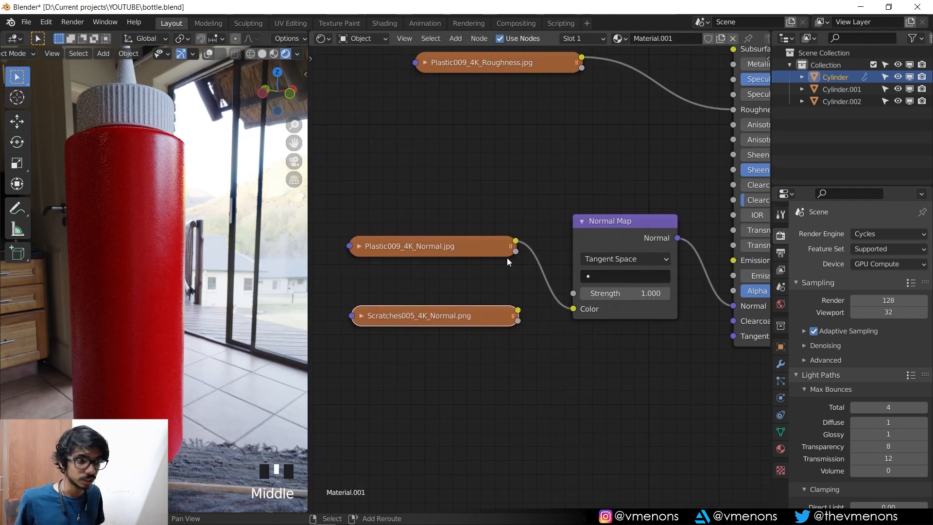
pyautogui.hotkey('shift', 'a')
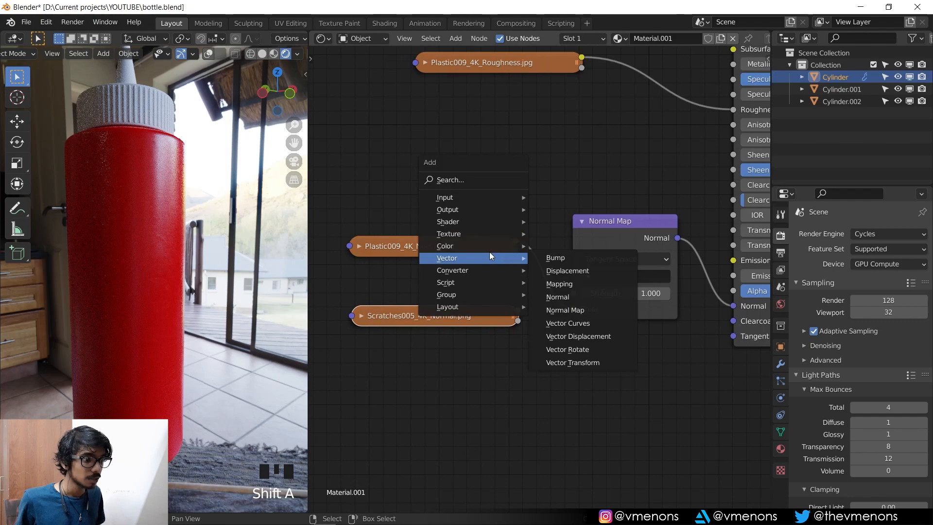
pyautogui.moveTo(486, 246)
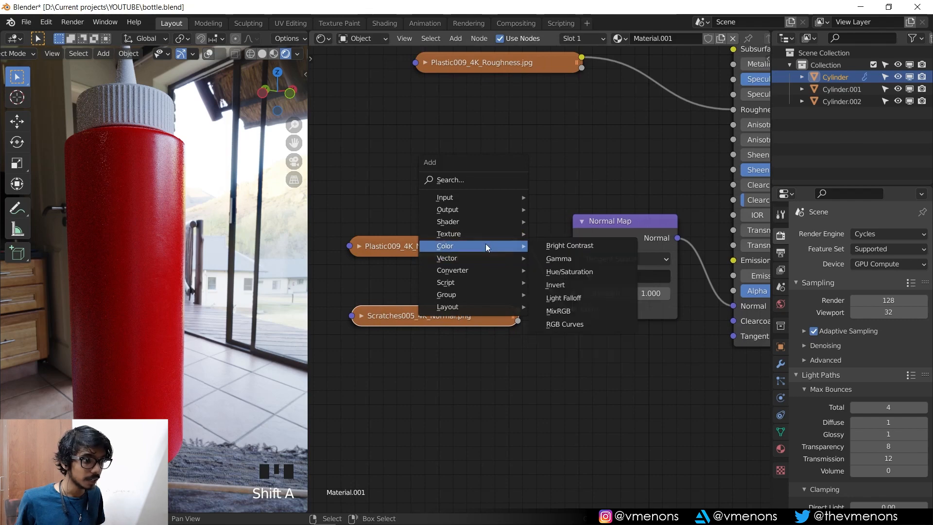
pyautogui.click(576, 311)
pyautogui.click(605, 313)
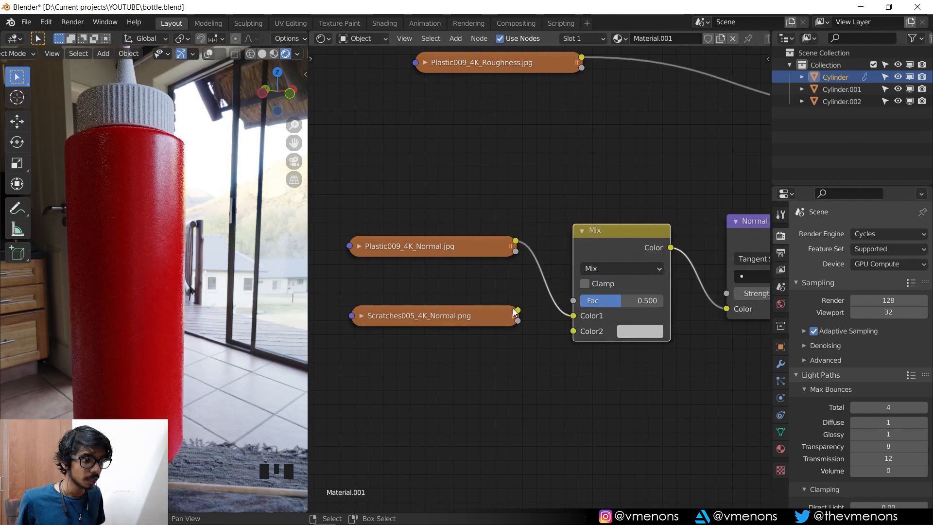
pyautogui.moveTo(518, 310); pyautogui.dragTo(573, 330)
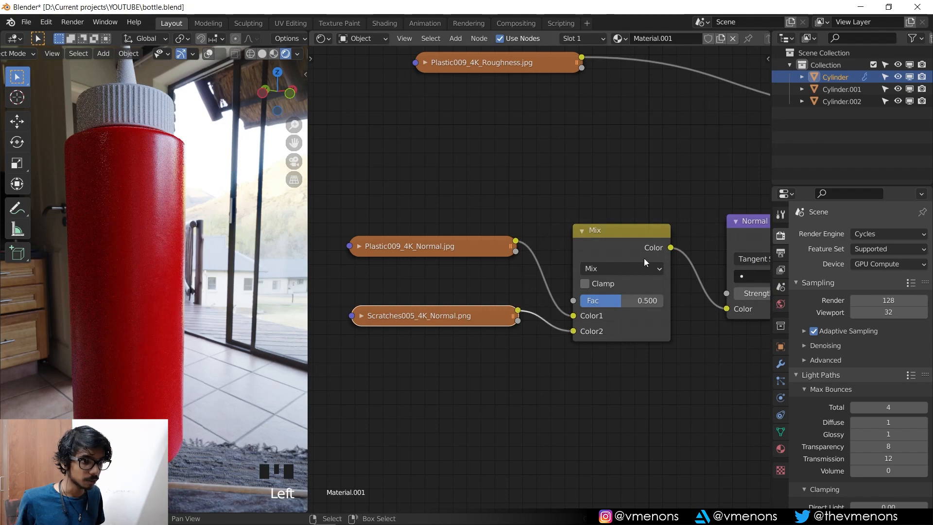
pyautogui.moveTo(646, 263); pyautogui.dragTo(609, 263, button='middle')
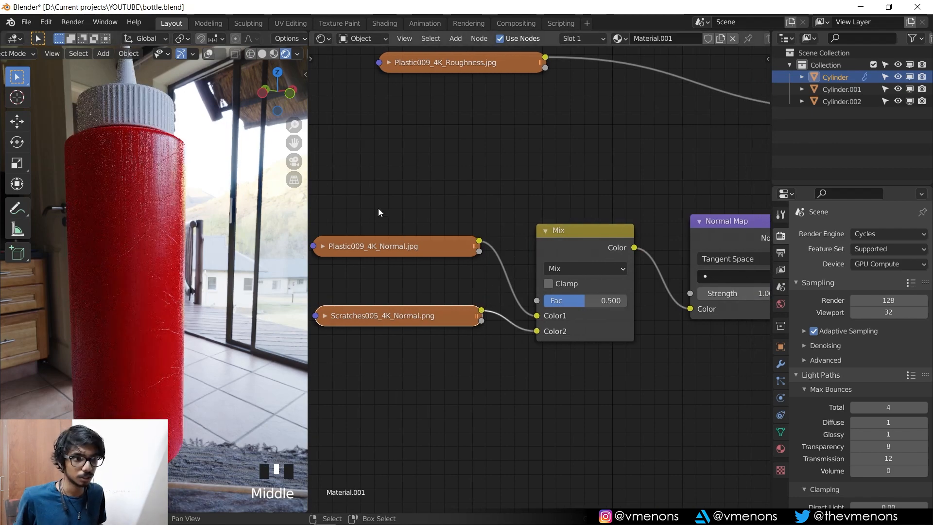
# Step: Examine the mixed scratches and plastic normal detail on the bottle body up close and from farther away
pyautogui.scroll(1, 291, 197)
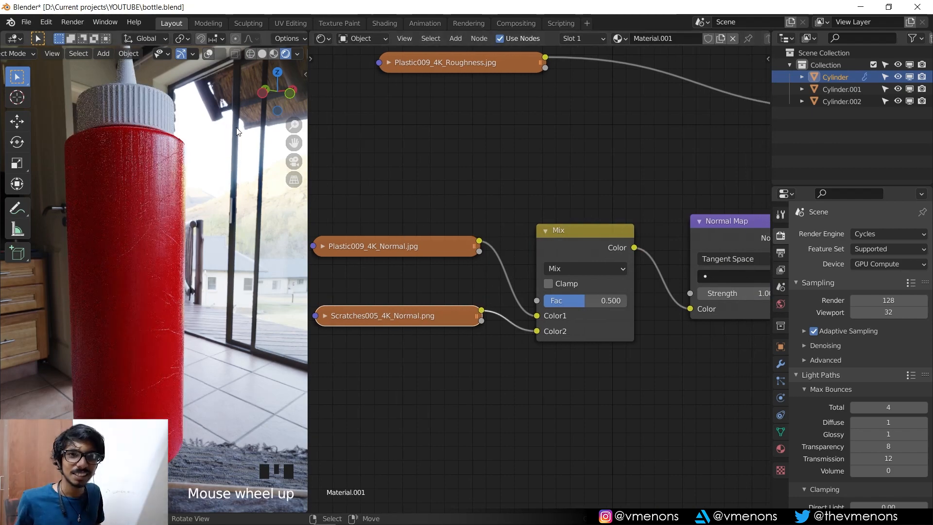
pyautogui.keyDown('shift'); pyautogui.moveTo(291, 196); pyautogui.dragTo(198, 104, button='middle'); pyautogui.keyUp('shift')
pyautogui.scroll(3, 243, 197)
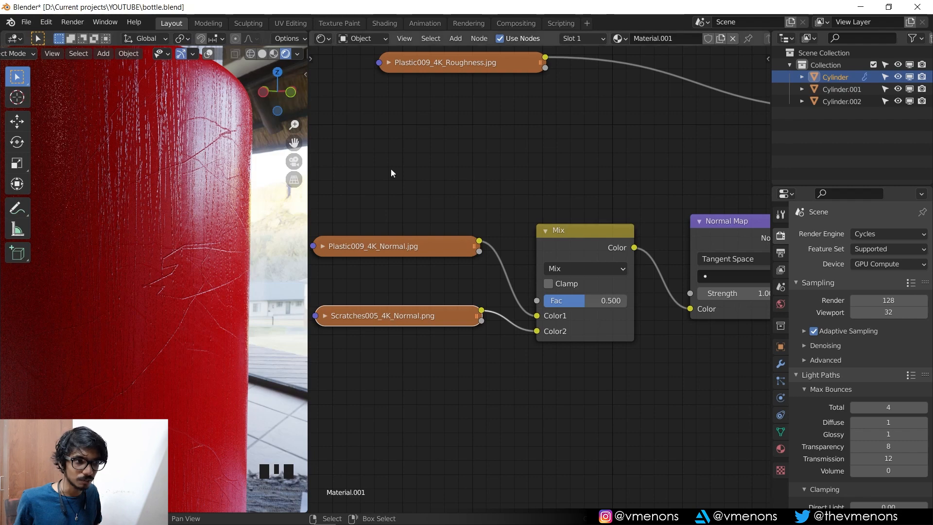
pyautogui.scroll(-1, 211, 275)
pyautogui.keyDown('shift'); pyautogui.moveTo(210, 275); pyautogui.dragTo(219, 246, button='middle'); pyautogui.keyUp('shift')
pyautogui.scroll(-2, 220, 233)
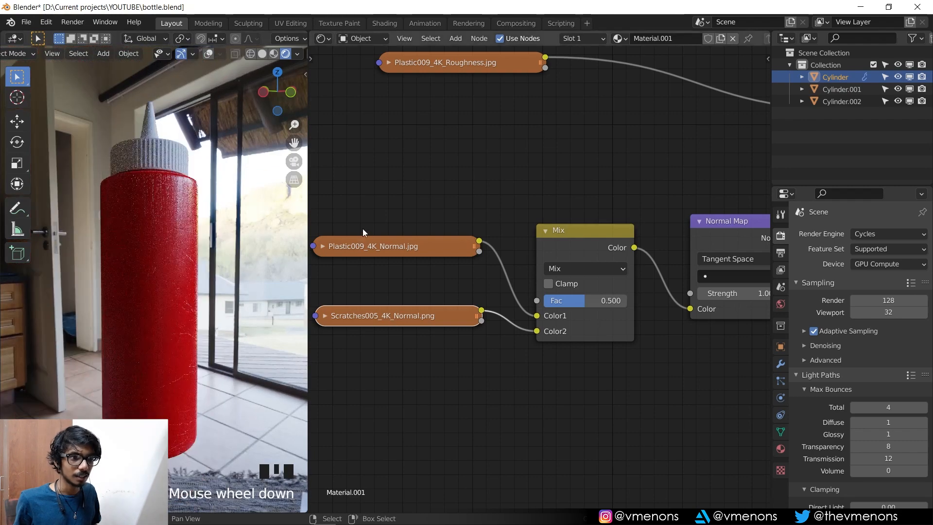
pyautogui.moveTo(467, 267); pyautogui.dragTo(514, 252, button='middle')
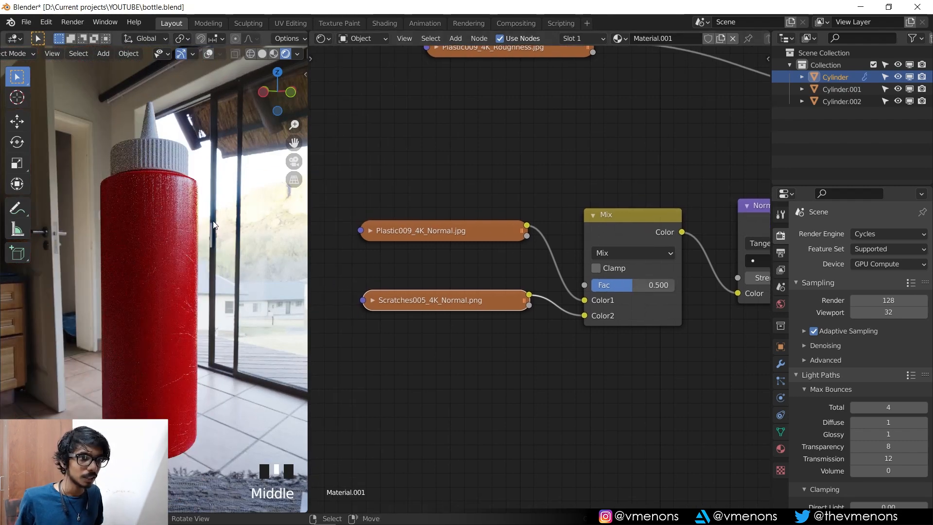
# Step: Enter Edit Mode on the bottle body with overlays shown, select its whole mesh and change the node area to the UV Editor
pyautogui.press('Tab')
pyautogui.scroll(-5, 248, 53)
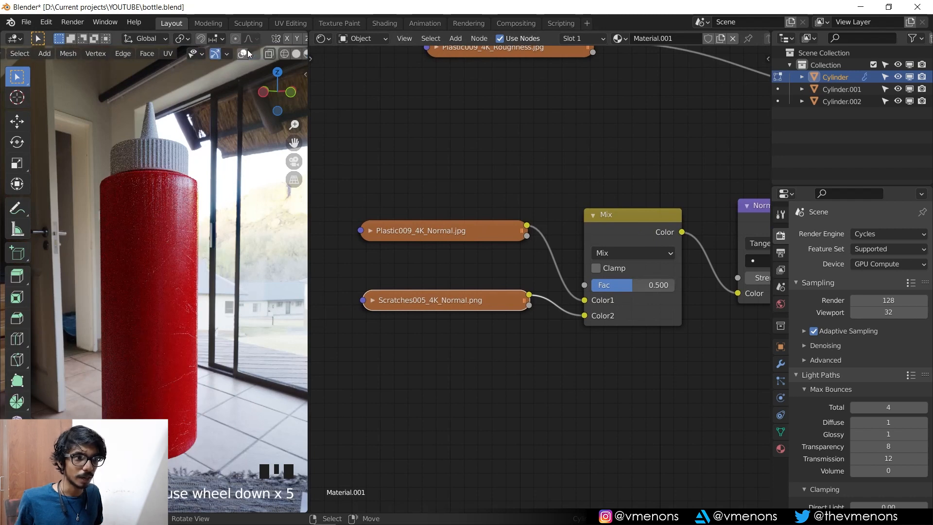
pyautogui.click(241, 53)
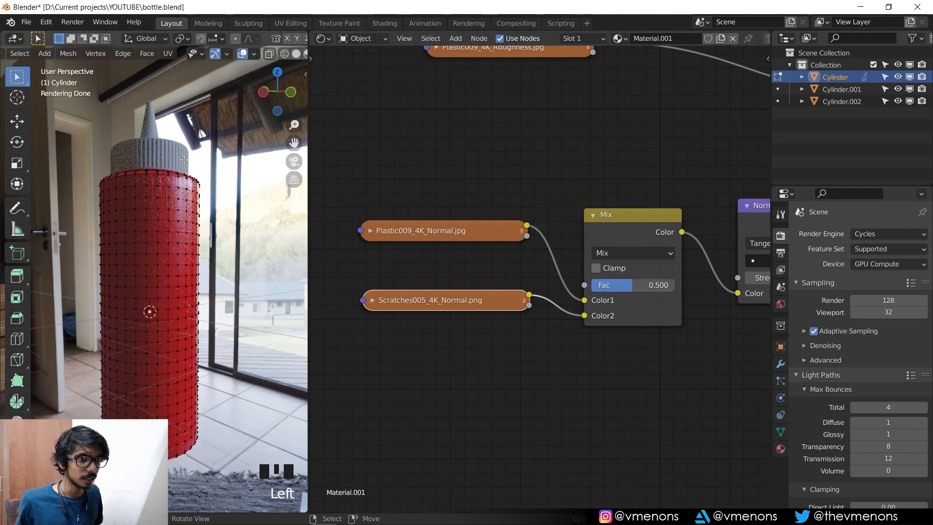
pyautogui.press('a')
pyautogui.click(322, 38)
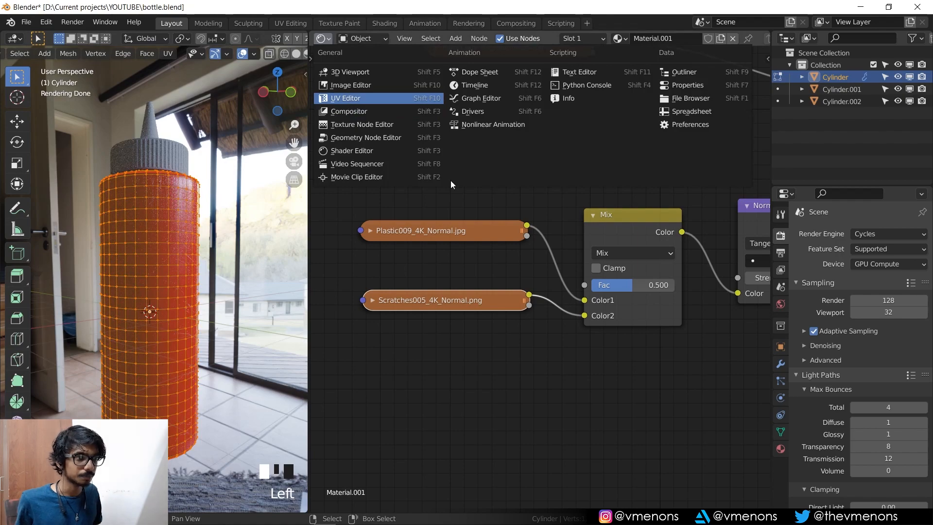
pyautogui.click(345, 97)
# Step: Rotate all of the bottle body's UV islands by 90° and return to Object Mode
pyautogui.scroll(-10, 649, 246)
pyautogui.scroll(3, 650, 246)
pyautogui.write('a')
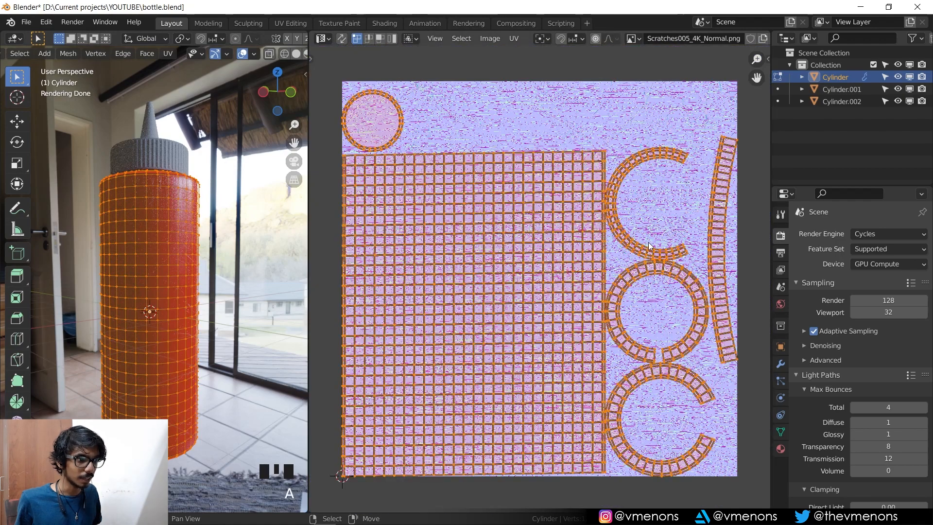
pyautogui.write('r90')
pyautogui.press('Return')
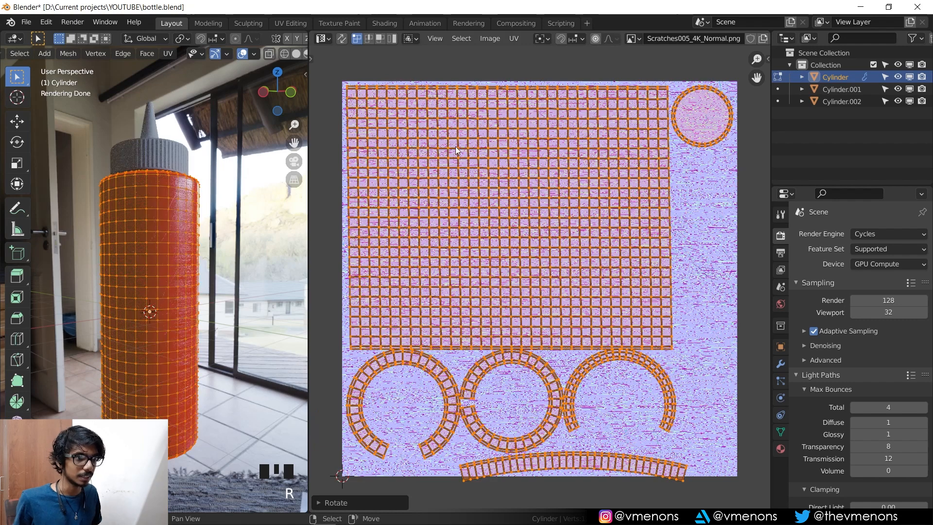
pyautogui.press('Tab')
pyautogui.scroll(4, 225, 254)
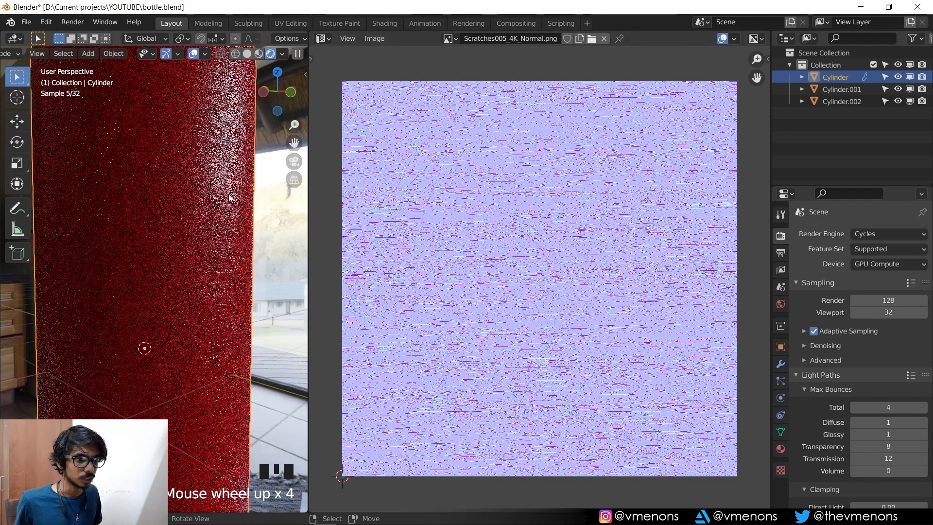
# Step: Return to the Shader Editor, move the scratches normal texture lower and give it Mapping and Texture Coordinate nodes
pyautogui.click(321, 39)
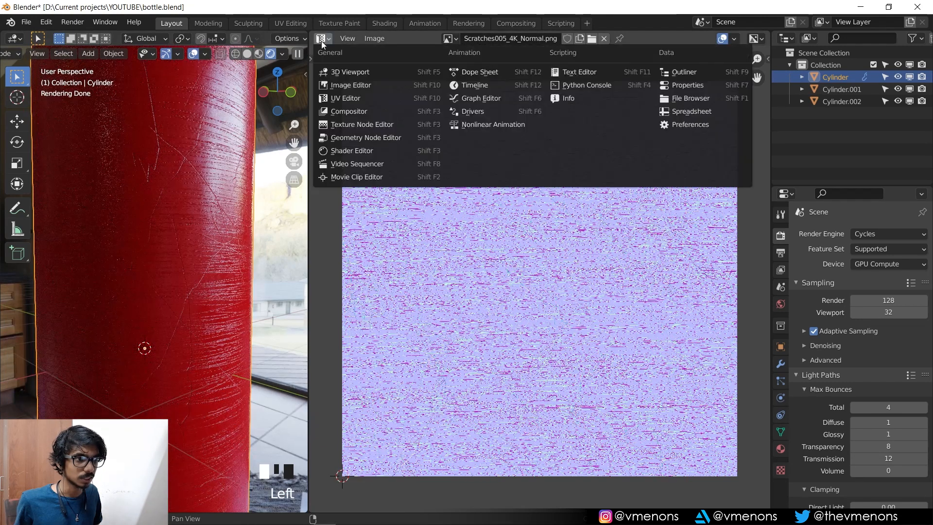
pyautogui.click(354, 148)
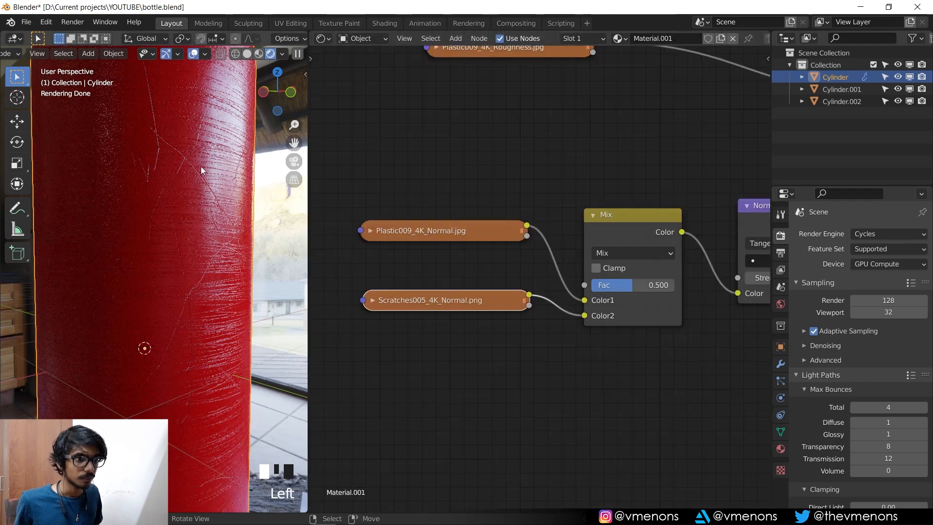
pyautogui.scroll(-2, 200, 167)
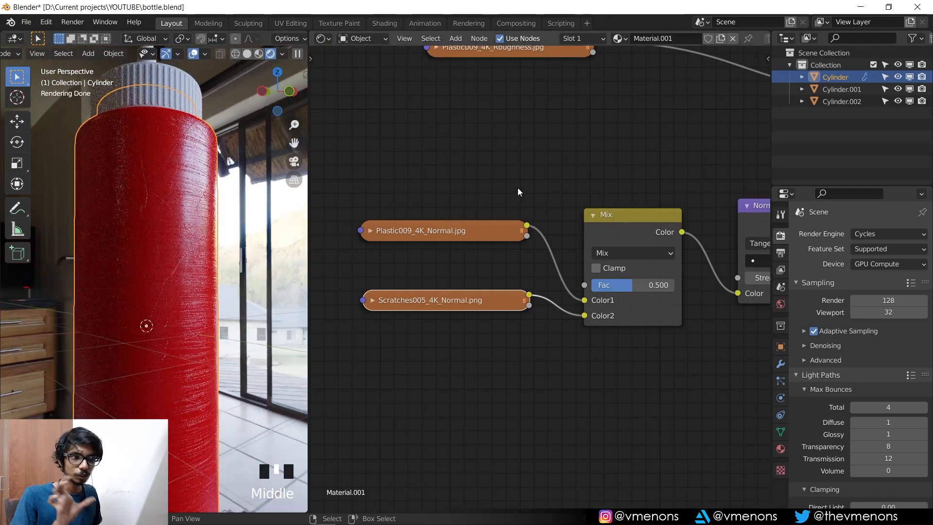
pyautogui.moveTo(517, 188); pyautogui.dragTo(589, 169, button='middle')
pyautogui.moveTo(503, 281); pyautogui.dragTo(485, 334)
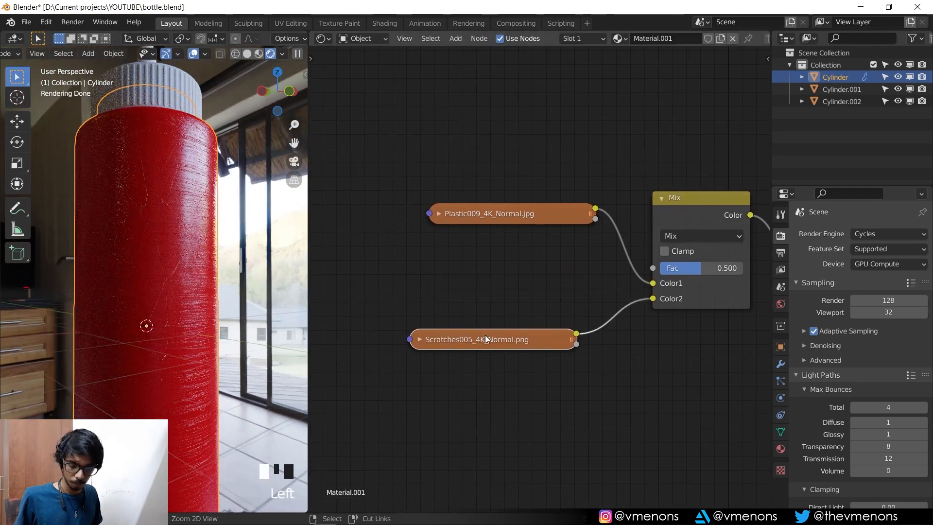
pyautogui.moveTo(485, 334); pyautogui.dragTo(662, 274, button='middle')
pyautogui.scroll(3, 663, 274)
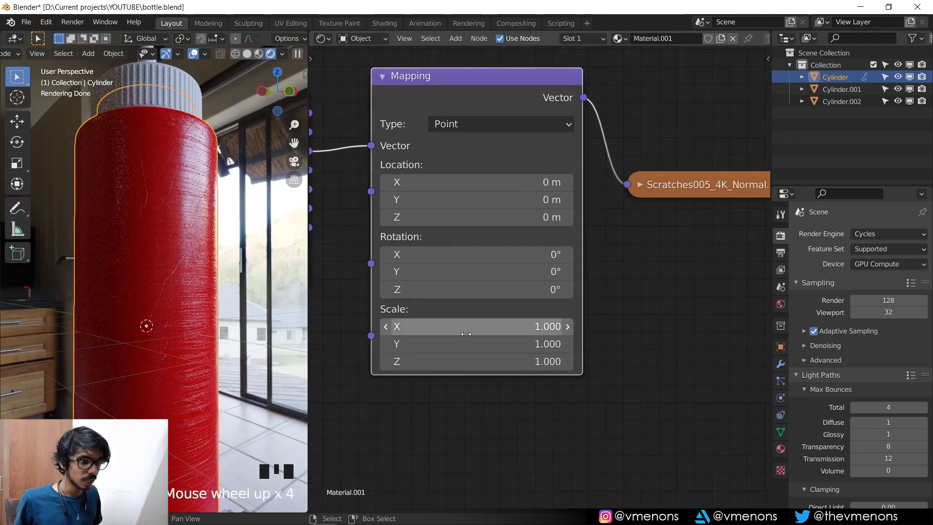
# Step: Set the scratches Mapping node's Scale to 2 on X, Y and Z
pyautogui.click(464, 329)
pyautogui.moveTo(460, 328); pyautogui.dragTo(459, 362)
pyautogui.write('2')
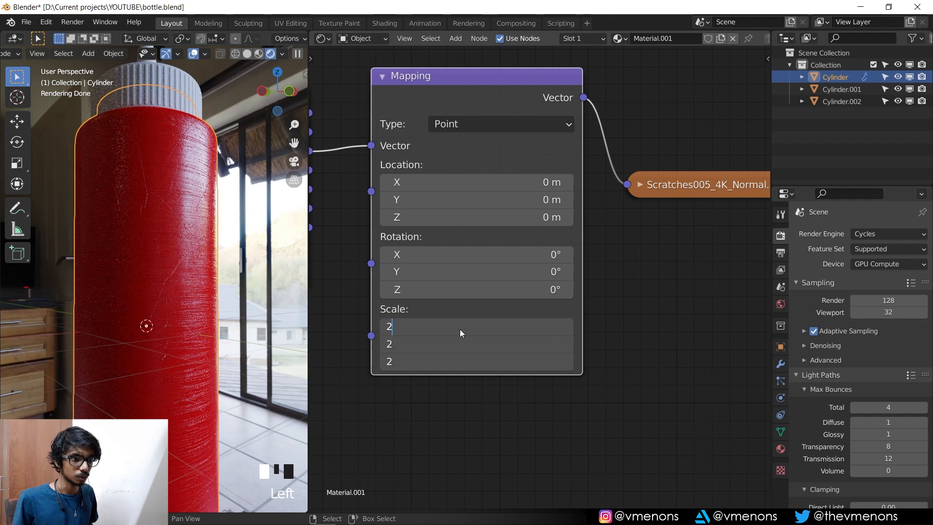
pyautogui.press('Return')
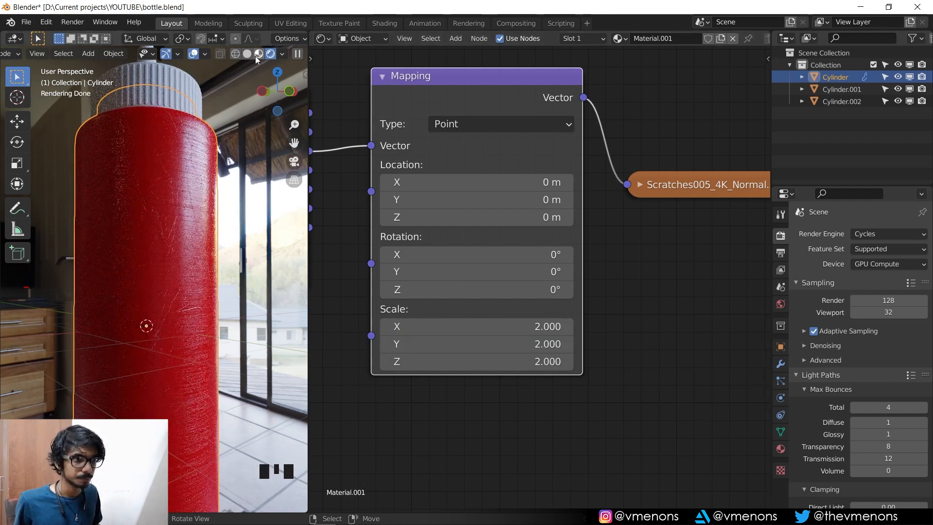
# Step: Collapse the Mapping and Texture Coordinate nodes and line them up beside the scratches normal texture
pyautogui.click(380, 77)
pyautogui.moveTo(423, 103); pyautogui.dragTo(523, 206, button='middle')
pyautogui.moveTo(524, 192); pyautogui.dragTo(534, 287)
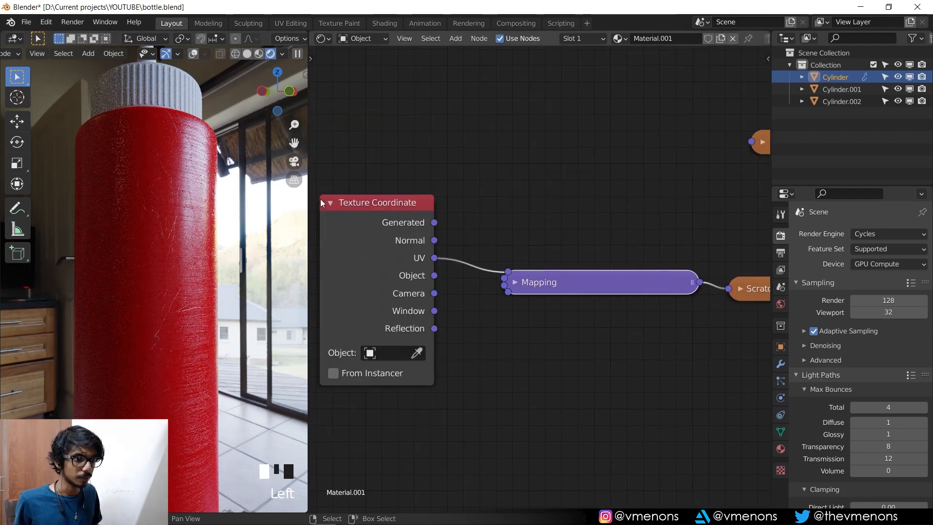
pyautogui.click(332, 202)
pyautogui.moveTo(362, 209); pyautogui.dragTo(360, 280)
pyautogui.scroll(-5, 615, 221)
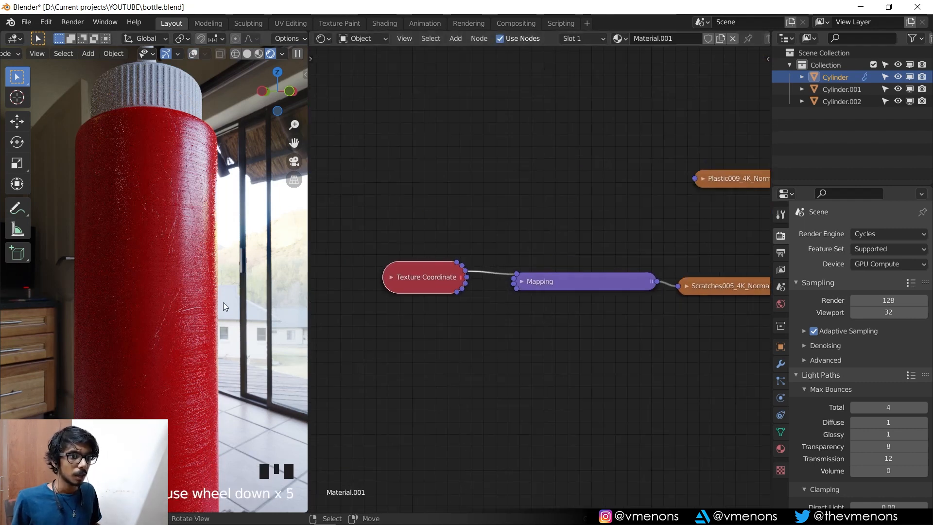
# Step: Inspect the scratched plastic surface from several angles around the bottle and review the texture nodes
pyautogui.keyDown('shift'); pyautogui.moveTo(223, 303); pyautogui.dragTo(179, 278, button='middle'); pyautogui.keyUp('shift')
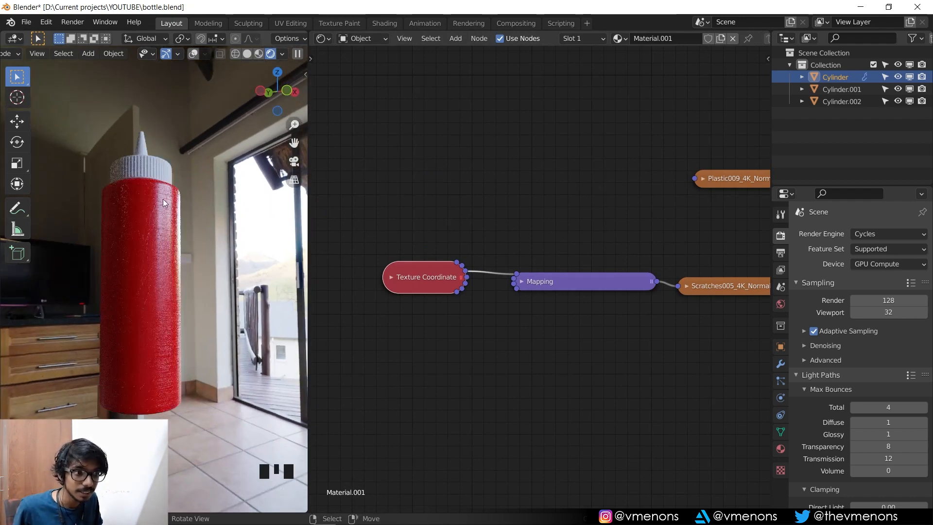
pyautogui.moveTo(200, 191); pyautogui.dragTo(161, 201, button='middle')
pyautogui.moveTo(159, 251); pyautogui.dragTo(160, 291, button='middle')
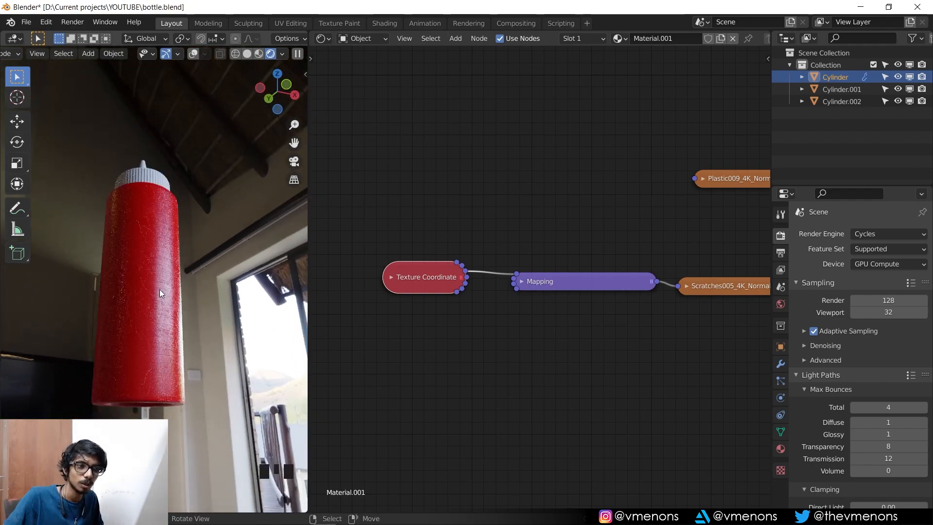
pyautogui.moveTo(157, 256); pyautogui.dragTo(155, 302, button='middle')
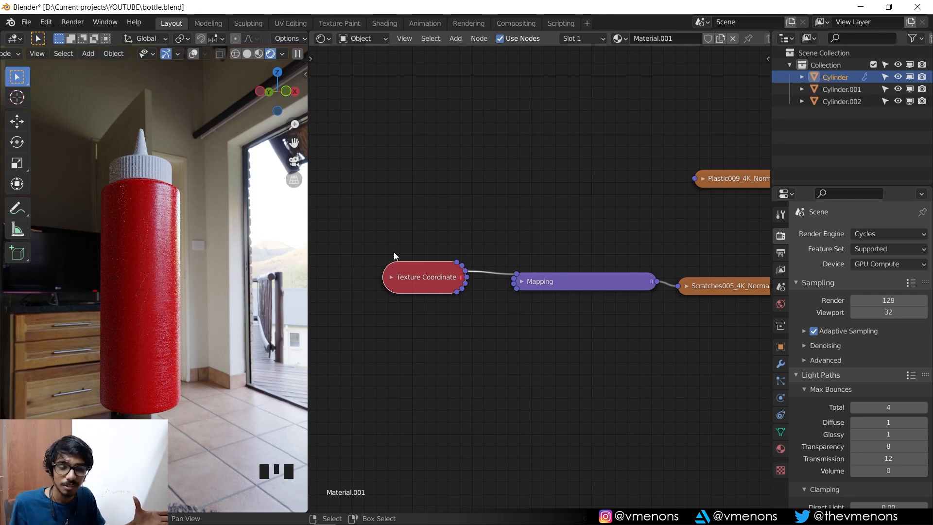
pyautogui.moveTo(178, 240); pyautogui.dragTo(193, 231, button='middle')
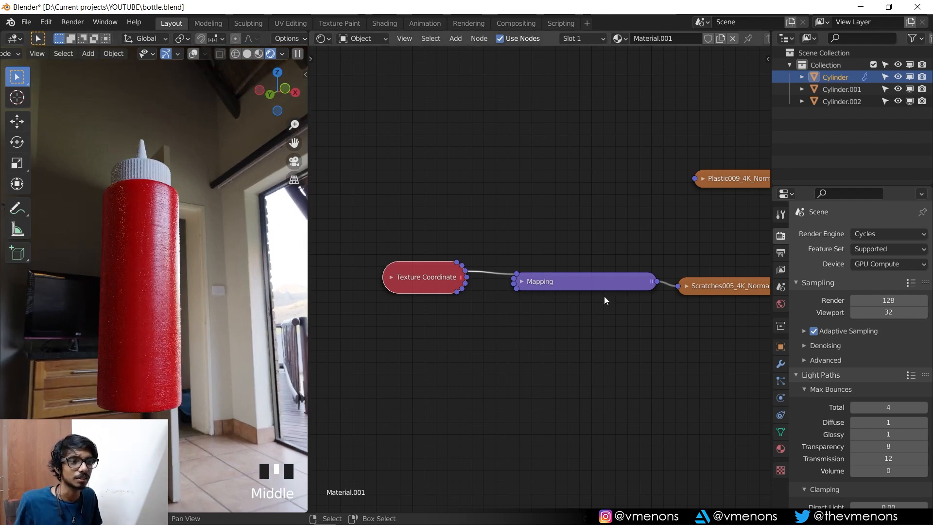
pyautogui.moveTo(604, 299); pyautogui.dragTo(519, 296, button='middle')
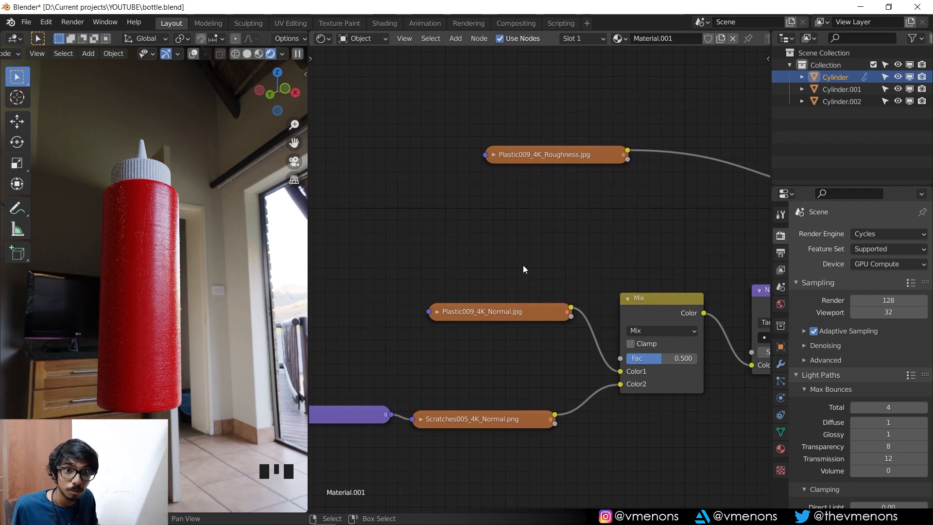
pyautogui.moveTo(525, 269); pyautogui.dragTo(550, 250, button='middle')
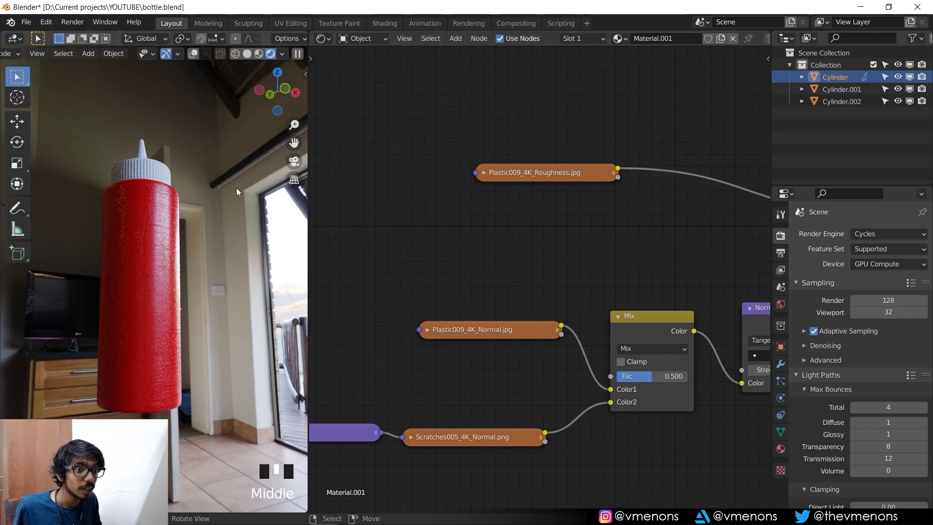
# Step: Preview the plastic roughness texture directly on the bottle body
pyautogui.keyDown('ctrl'); pyautogui.keyDown('shift'); pyautogui.click(496, 173); pyautogui.keyUp('shift'); pyautogui.keyUp('ctrl')
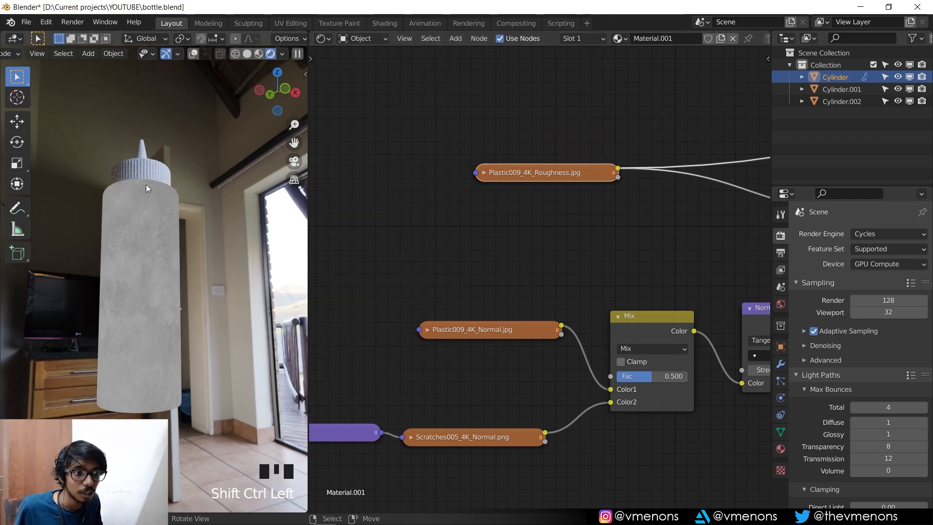
pyautogui.click(534, 176)
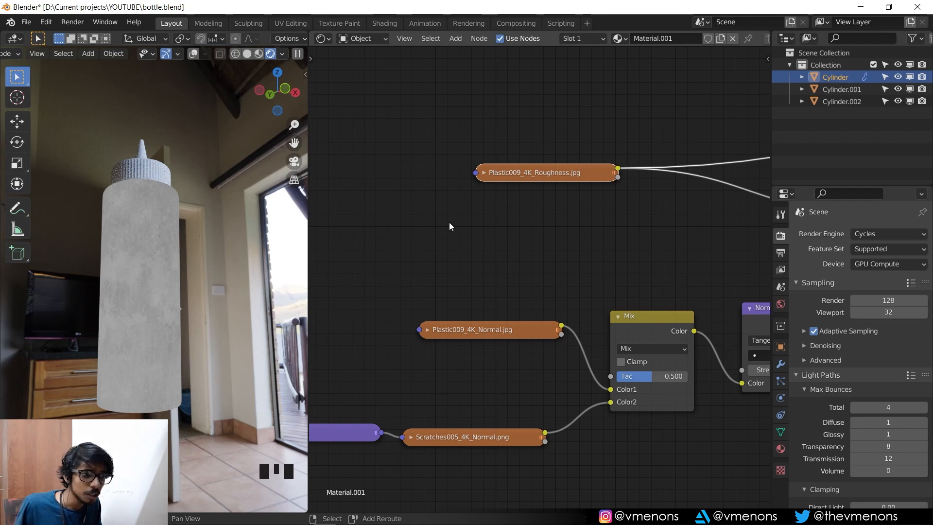
pyautogui.hotkey('shift', 'a')
pyautogui.click(622, 211)
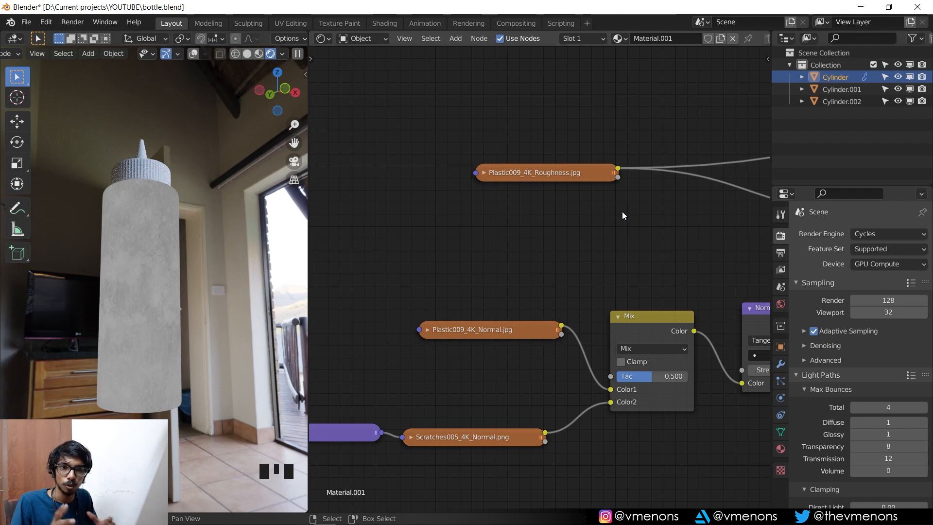
# Step: Add a Musgrave Texture node below the plastic roughness texture, shift the roughness node clear of it and preview the Musgrave on the bottle
pyautogui.moveTo(534, 206); pyautogui.dragTo(491, 217, button='middle')
pyautogui.hotkey('shift', 'a')
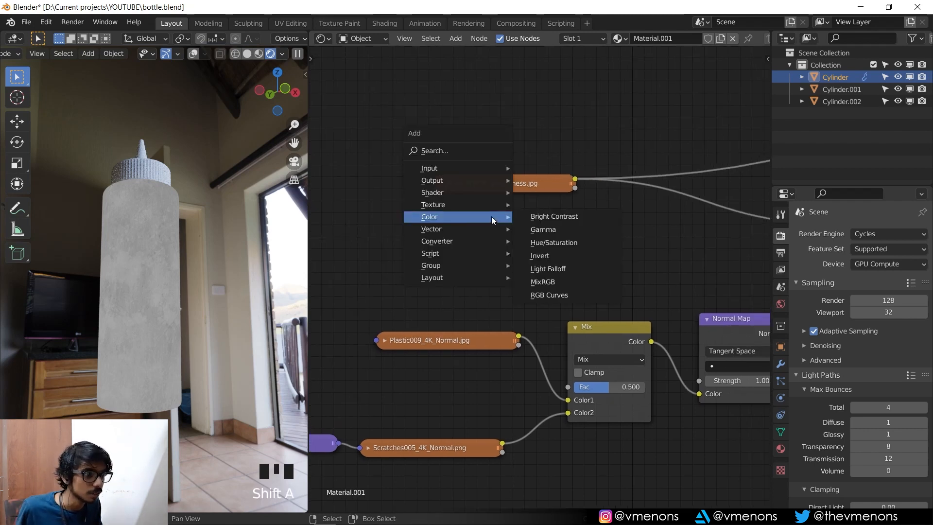
pyautogui.moveTo(483, 206)
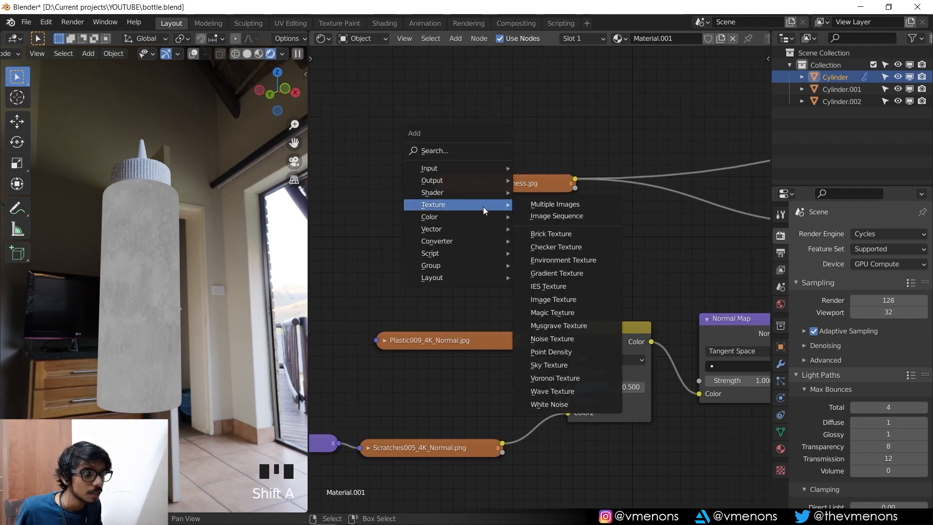
pyautogui.click(579, 324)
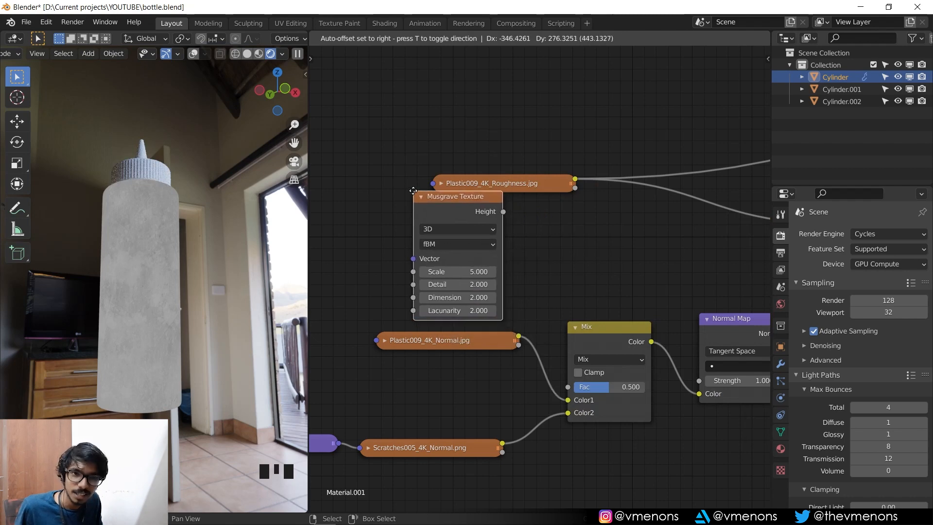
pyautogui.click(413, 191)
pyautogui.moveTo(512, 183); pyautogui.dragTo(489, 164)
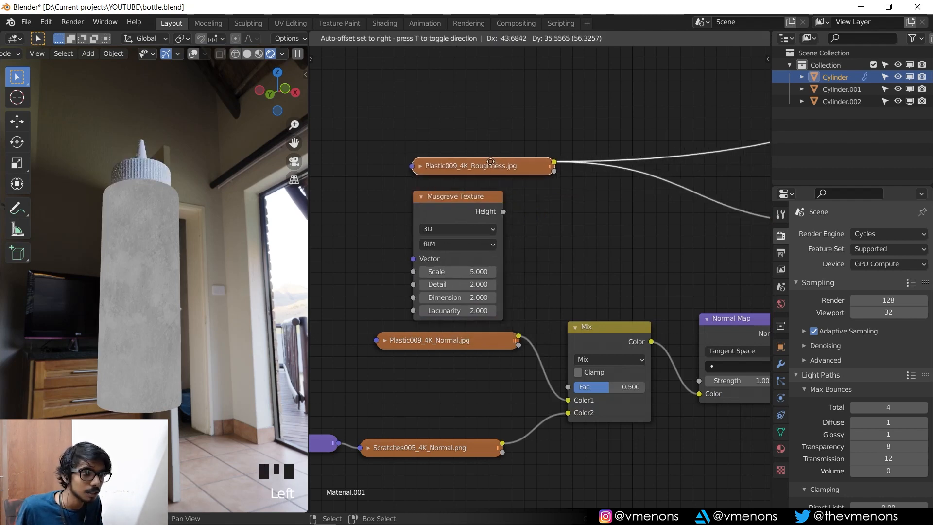
pyautogui.keyDown('ctrl'); pyautogui.keyDown('shift'); pyautogui.click(470, 199); pyautogui.keyUp('shift'); pyautogui.keyUp('ctrl')
pyautogui.moveTo(247, 243); pyautogui.dragTo(131, 179, button='middle')
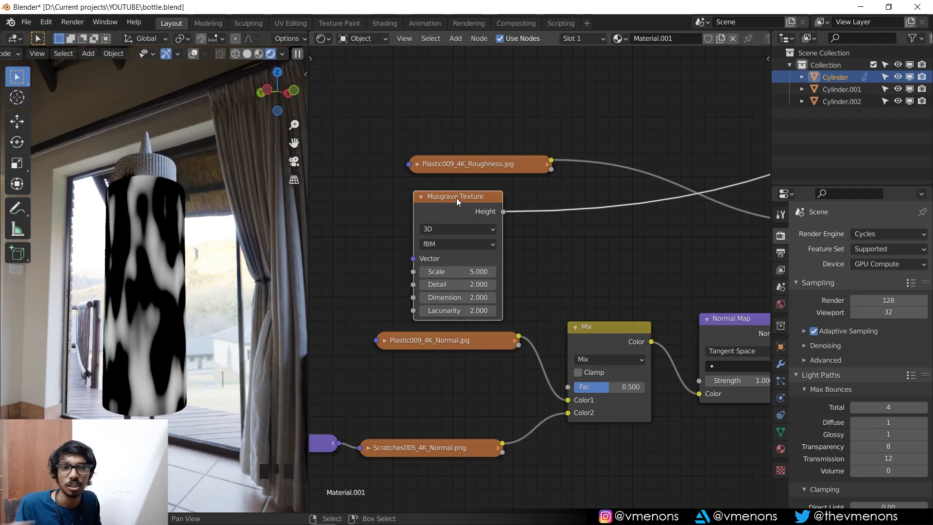
# Step: Insert a MixRGB node after the plastic roughness texture, feed the Musgrave height into its Color2 and preview the mix on the bottle
pyautogui.moveTo(638, 259); pyautogui.dragTo(510, 267, button='middle')
pyautogui.scroll(2, 481, 224)
pyautogui.hotkey('shift', 'a')
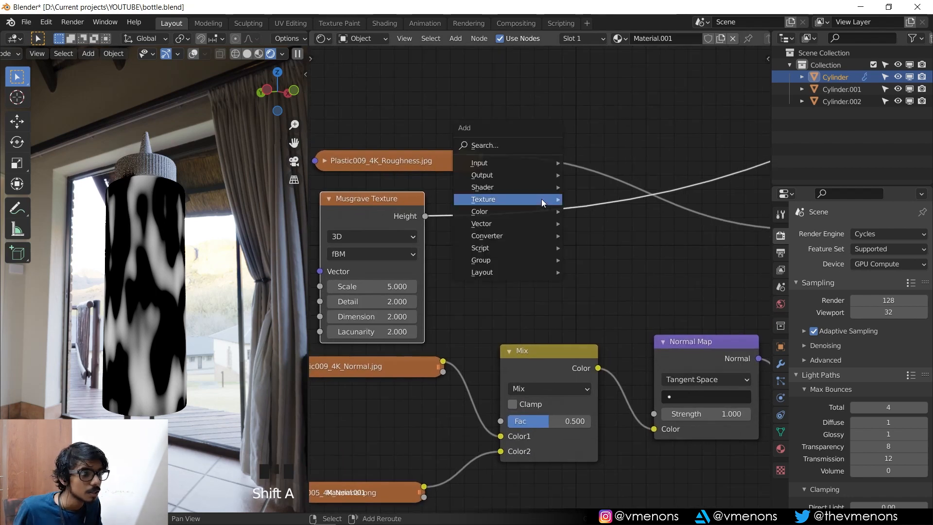
pyautogui.moveTo(526, 220)
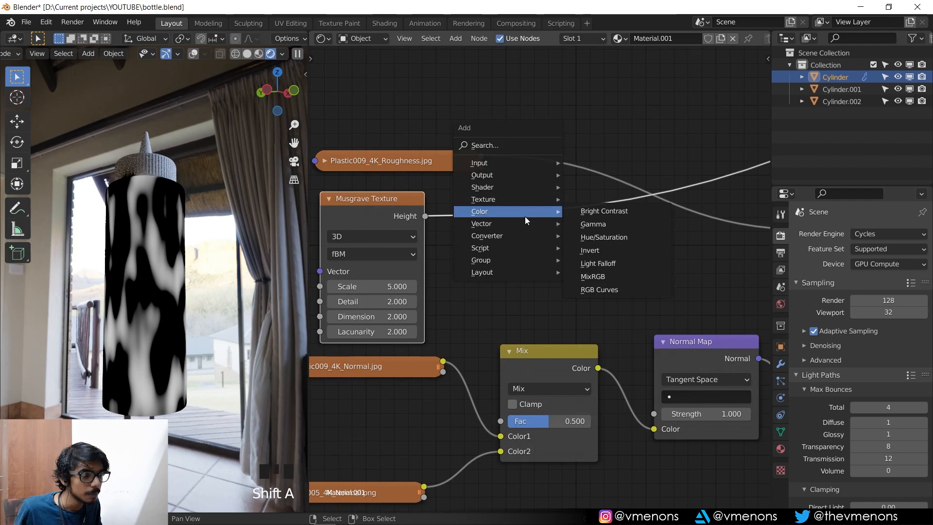
pyautogui.click(592, 277)
pyautogui.click(561, 127)
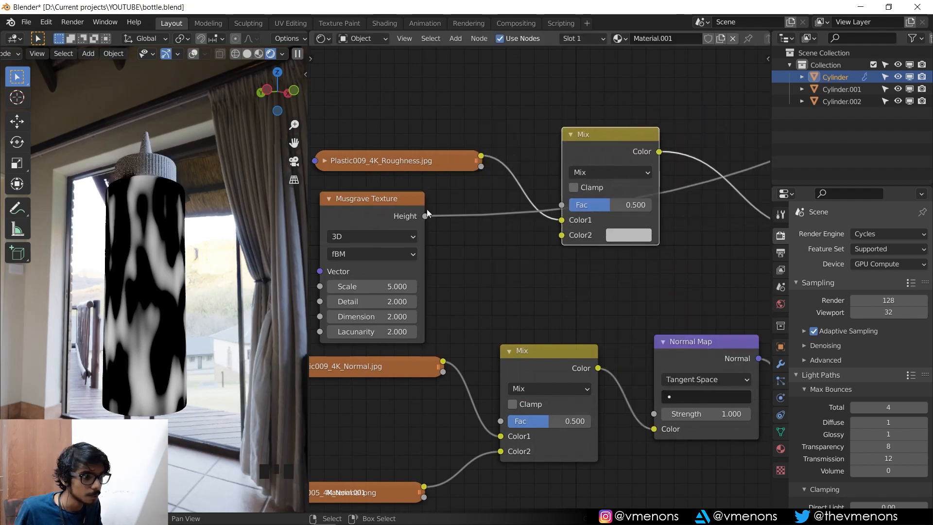
pyautogui.moveTo(425, 215); pyautogui.dragTo(562, 235)
pyautogui.keyDown('ctrl'); pyautogui.keyDown('shift'); pyautogui.click(583, 139); pyautogui.keyUp('shift'); pyautogui.keyUp('ctrl')
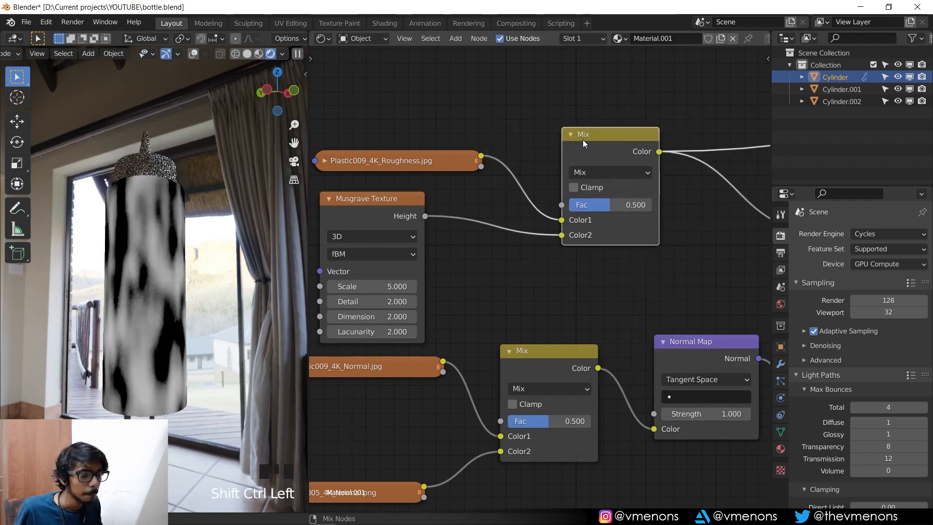
# Step: Inspect the mixed roughness on the bottle, and compare it with separate previews of the Musgrave and plastic roughness textures
pyautogui.moveTo(199, 266); pyautogui.dragTo(165, 297, button='middle')
pyautogui.scroll(7, 166, 298)
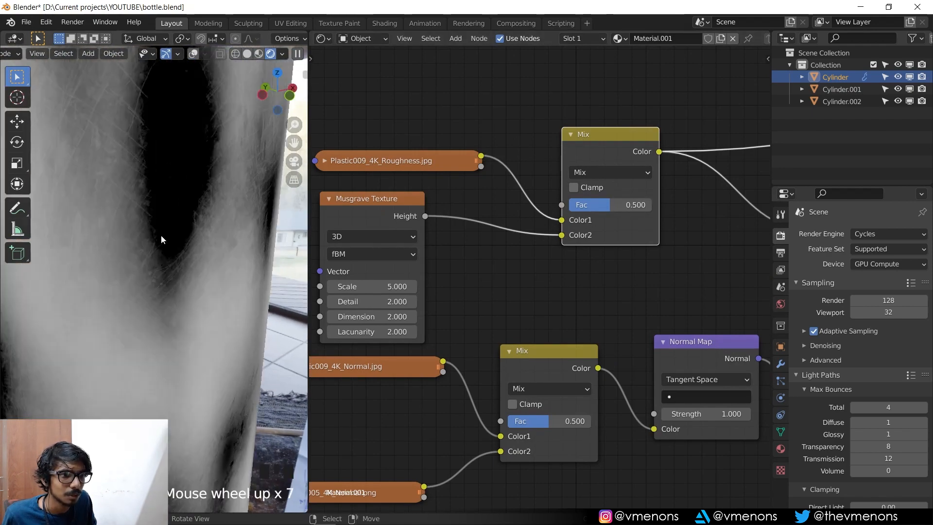
pyautogui.keyDown('shift'); pyautogui.moveTo(161, 234); pyautogui.dragTo(208, 341, button='middle'); pyautogui.keyUp('shift')
pyautogui.scroll(-2, 208, 304)
pyautogui.keyDown('shift'); pyautogui.moveTo(208, 304); pyautogui.dragTo(230, 301, button='middle'); pyautogui.keyUp('shift')
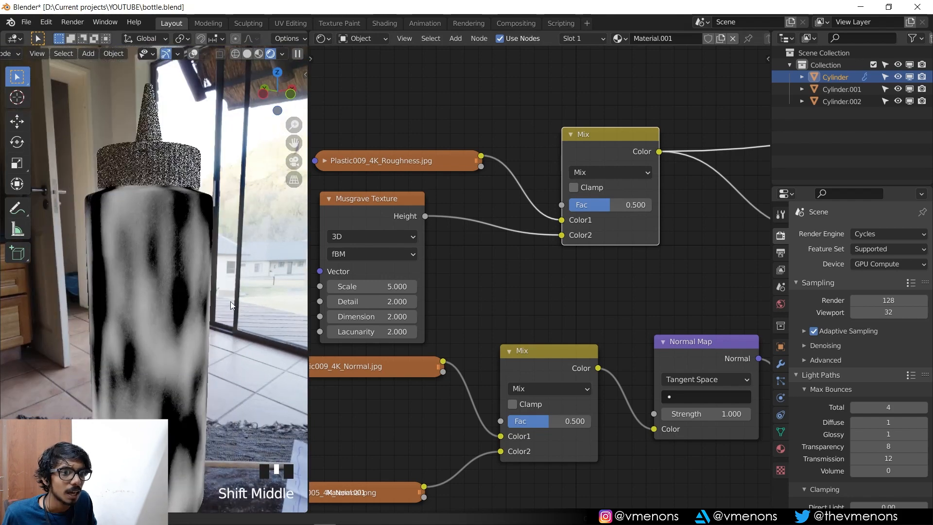
pyautogui.scroll(-2, 231, 301)
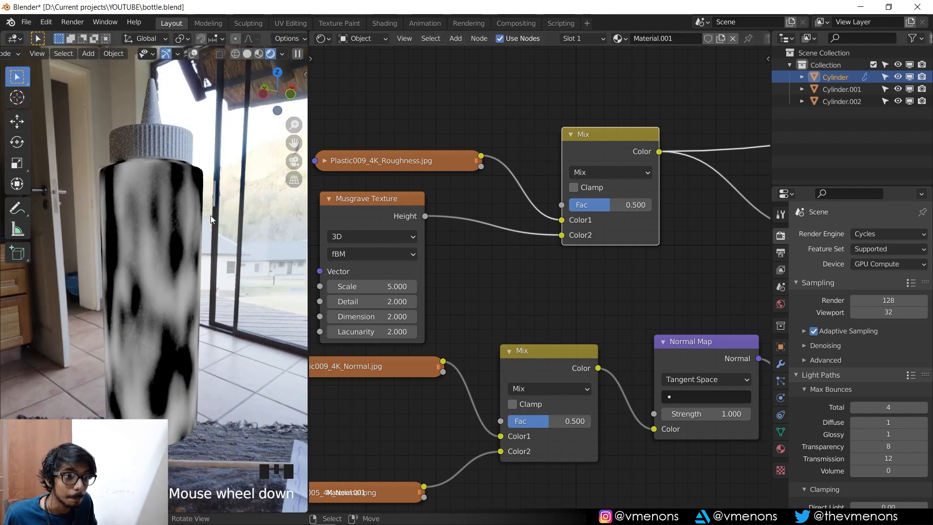
pyautogui.keyDown('ctrl'); pyautogui.keyDown('shift'); pyautogui.click(359, 203); pyautogui.keyUp('shift'); pyautogui.keyUp('ctrl')
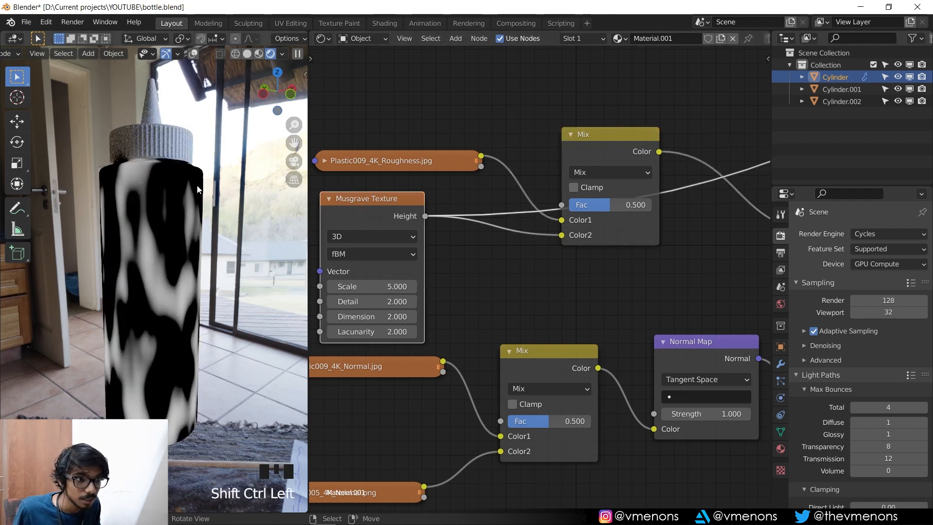
pyautogui.keyDown('ctrl'); pyautogui.keyDown('shift'); pyautogui.click(419, 166); pyautogui.keyUp('shift'); pyautogui.keyUp('ctrl')
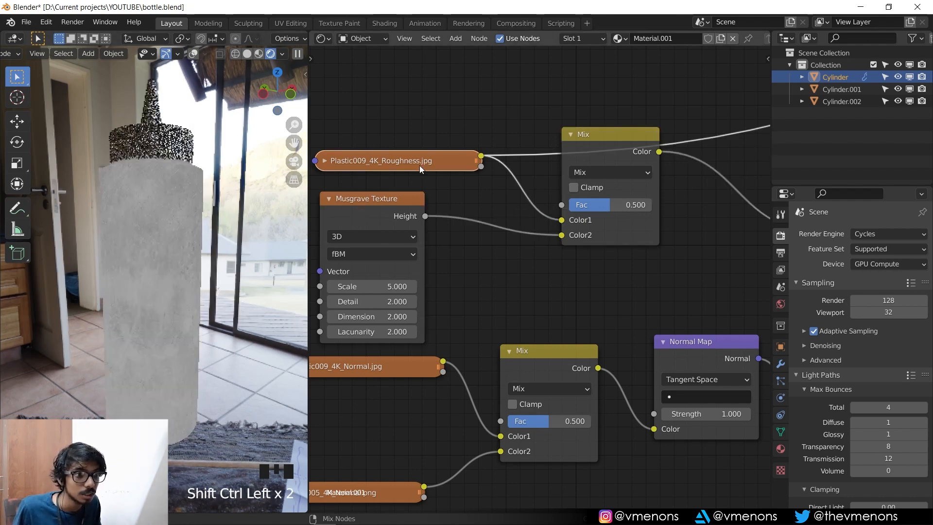
pyautogui.moveTo(169, 237); pyautogui.dragTo(149, 225, button='middle')
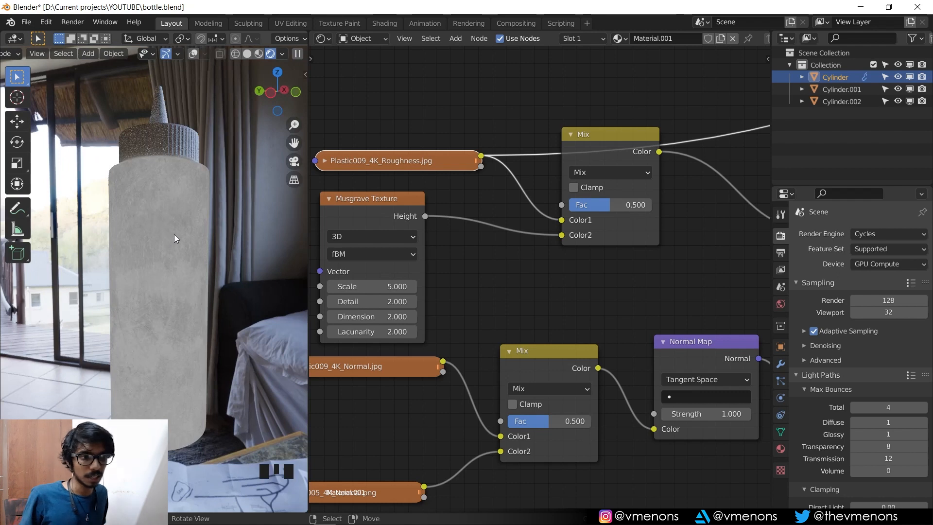
pyautogui.moveTo(180, 229); pyautogui.dragTo(162, 257, button='middle')
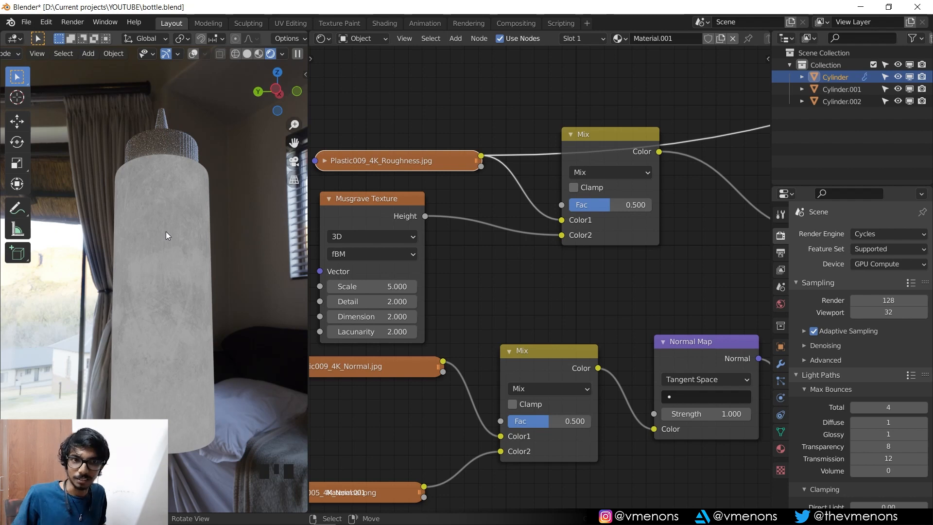
pyautogui.moveTo(202, 239); pyautogui.dragTo(173, 262, button='middle')
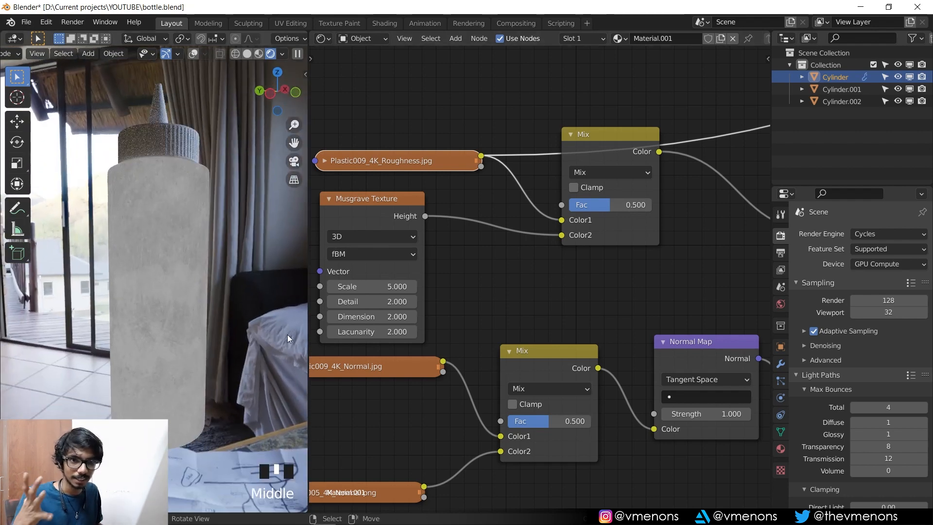
# Step: Preview the roughness mix again and examine it up close near the cap against the plain plastic roughness texture
pyautogui.moveTo(497, 321); pyautogui.dragTo(502, 324, button='middle')
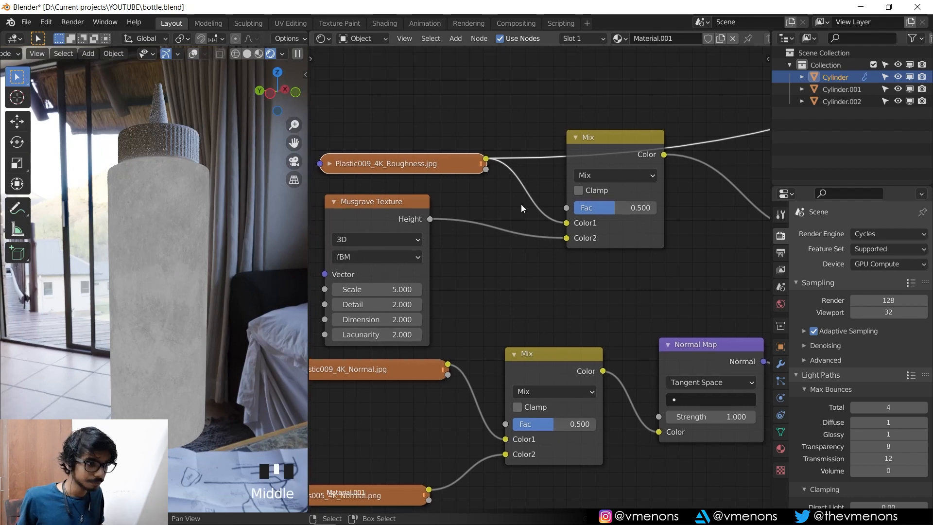
pyautogui.keyDown('ctrl'); pyautogui.keyDown('shift'); pyautogui.click(588, 155); pyautogui.keyUp('shift'); pyautogui.keyUp('ctrl')
pyautogui.moveTo(212, 244); pyautogui.dragTo(194, 248, button='middle')
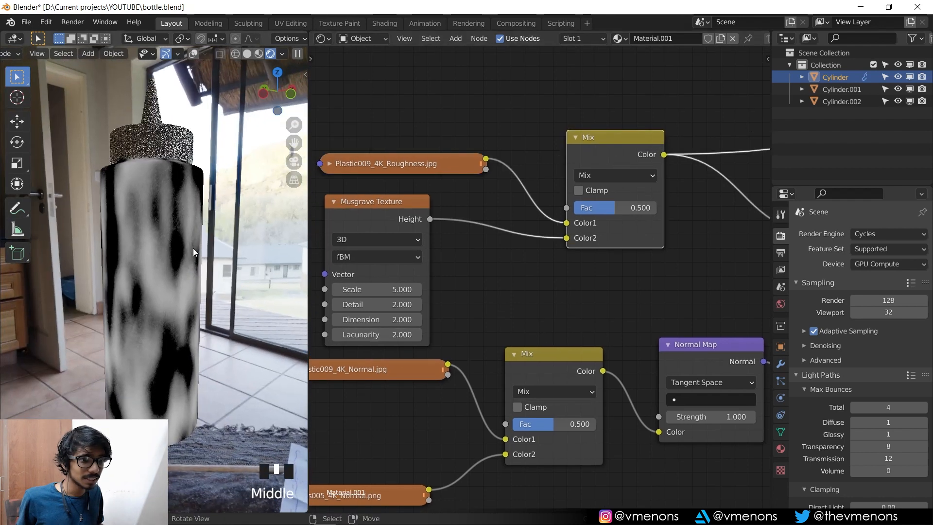
pyautogui.scroll(3, 183, 237)
pyautogui.keyDown('shift'); pyautogui.moveTo(154, 145); pyautogui.dragTo(162, 290, button='middle'); pyautogui.keyUp('shift')
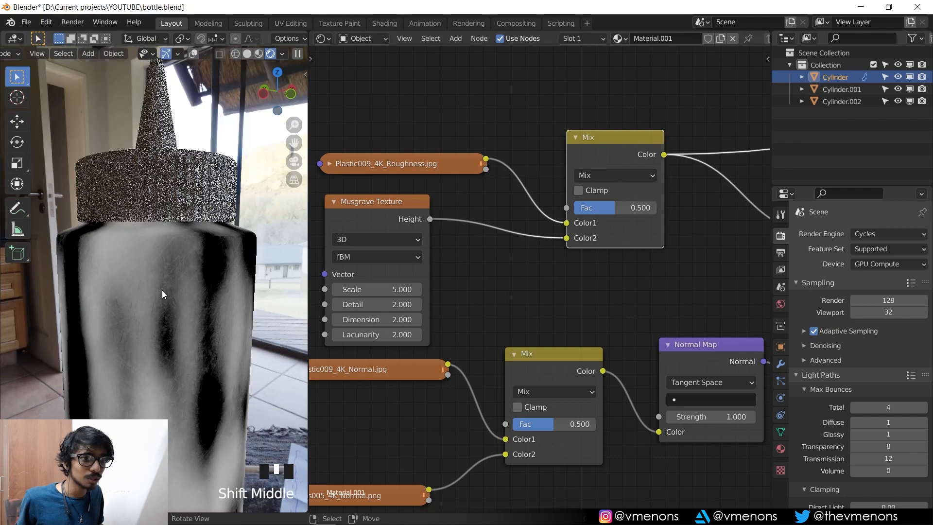
pyautogui.scroll(3, 175, 292)
pyautogui.scroll(-2, 214, 296)
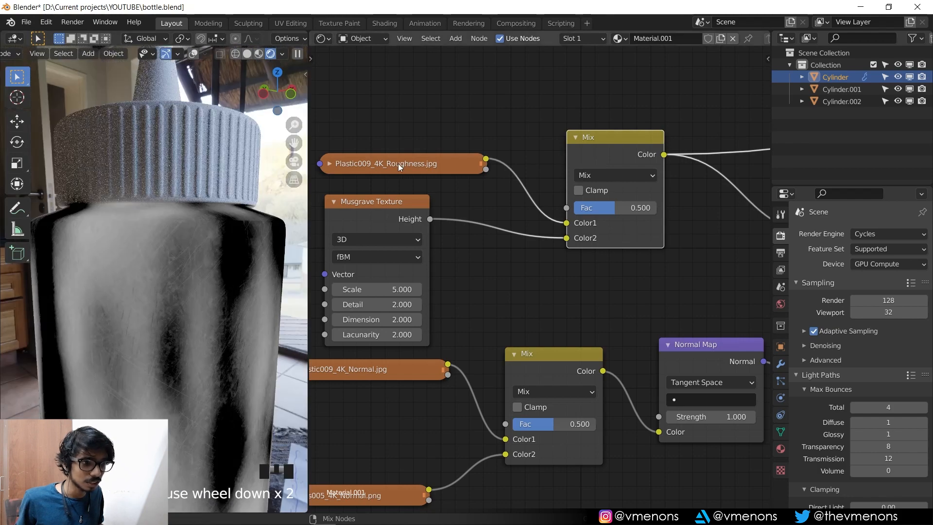
pyautogui.keyDown('ctrl'); pyautogui.keyDown('shift'); pyautogui.click(398, 163); pyautogui.keyUp('shift'); pyautogui.keyUp('ctrl')
pyautogui.keyDown('ctrl'); pyautogui.keyDown('shift'); pyautogui.click(626, 143); pyautogui.keyUp('shift'); pyautogui.keyUp('ctrl')
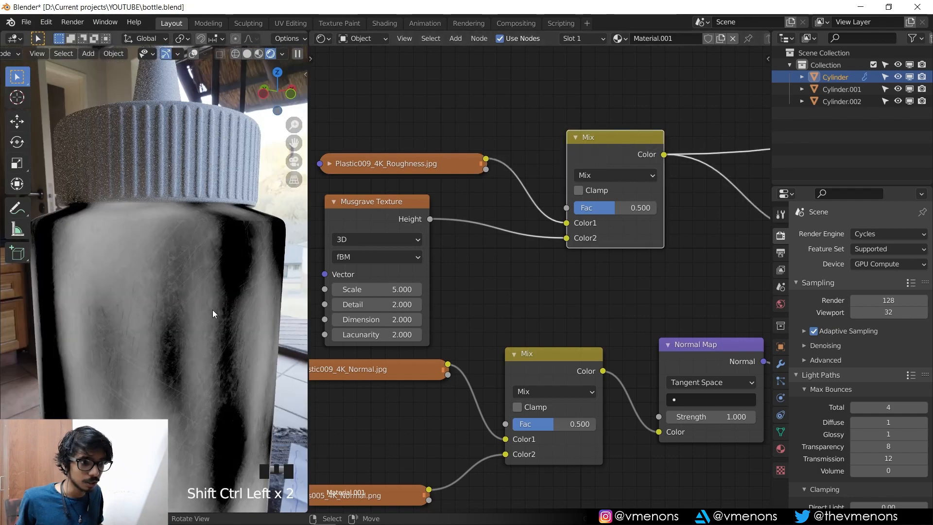
pyautogui.keyDown('shift'); pyautogui.moveTo(212, 311); pyautogui.dragTo(209, 225, button='middle'); pyautogui.keyUp('shift')
pyautogui.scroll(-1, 215, 217)
pyautogui.scroll(-1, 215, 217)
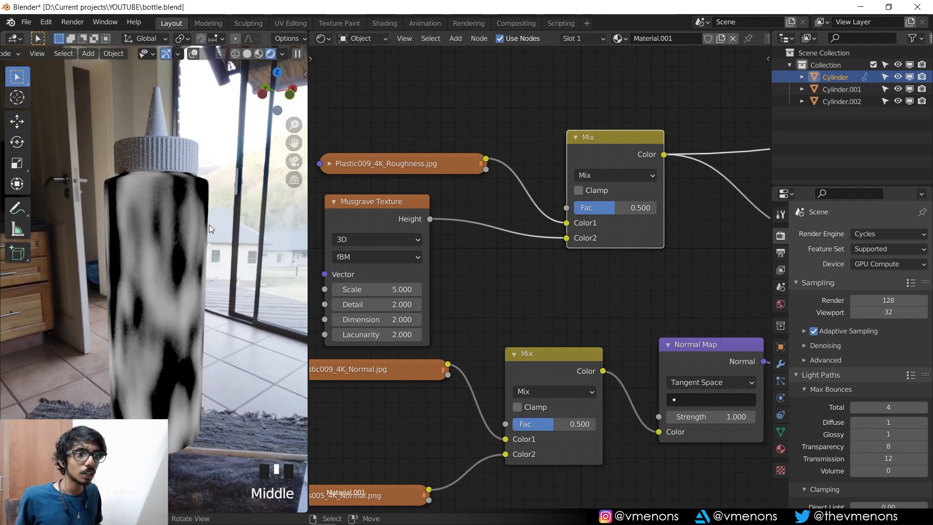
# Step: Switch the roughness Mix node's blending mode to Multiply with a factor of 0.8
pyautogui.moveTo(377, 217); pyautogui.dragTo(365, 223)
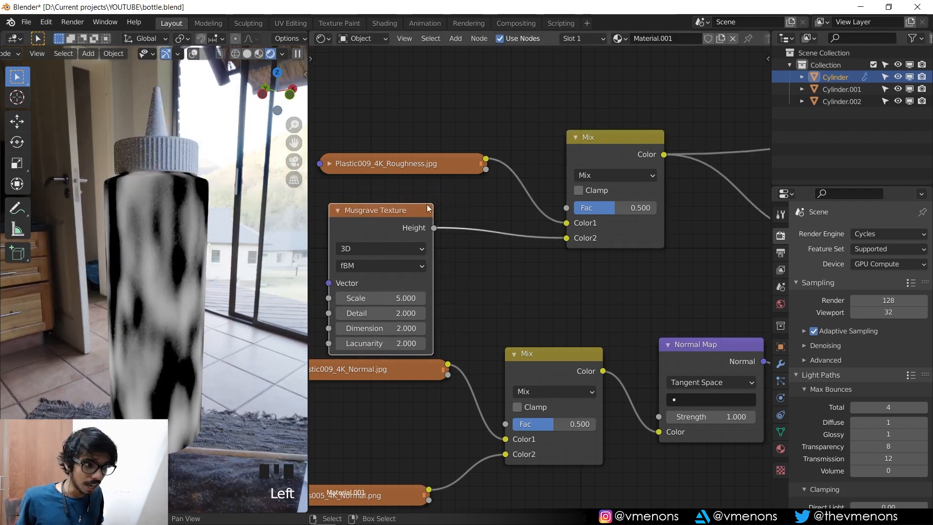
pyautogui.click(601, 177)
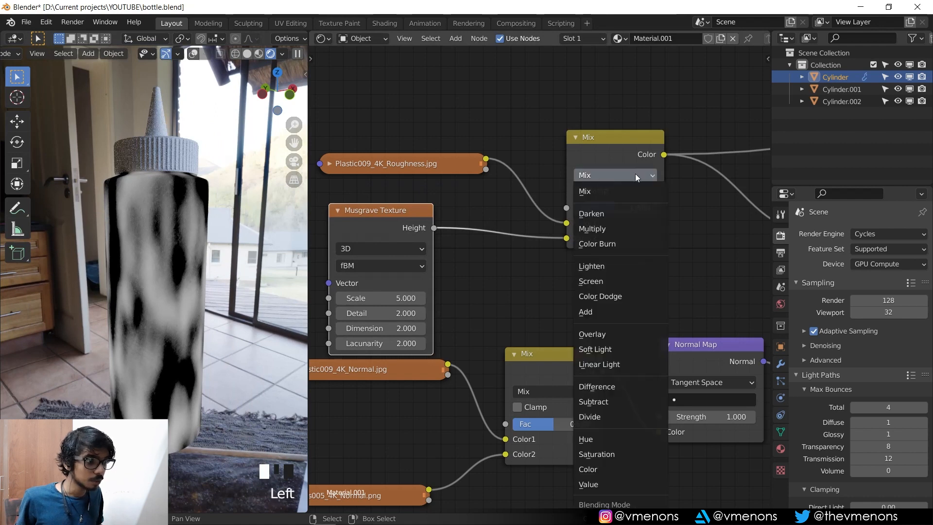
pyautogui.click(634, 228)
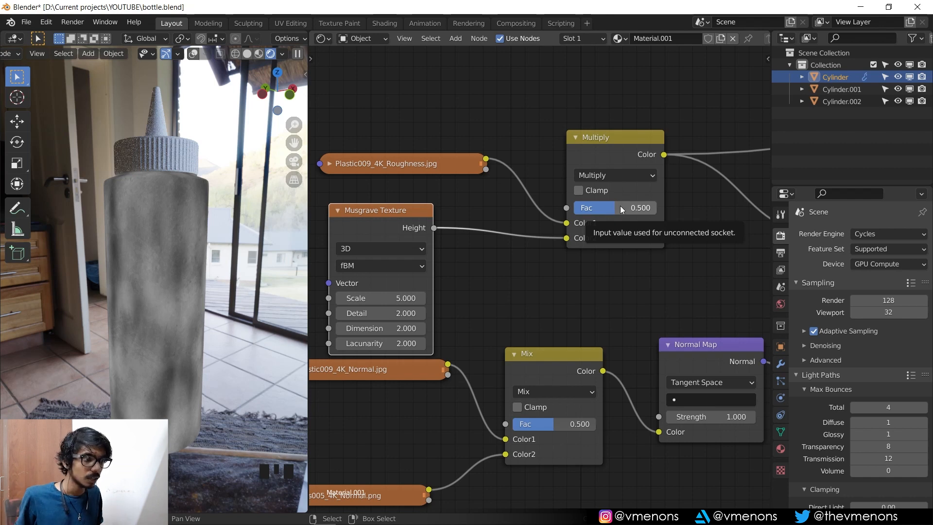
pyautogui.moveTo(602, 208)
pyautogui.mouseDown()
pyautogui.moveTo(589, 209)
pyautogui.moveTo(633, 209)
pyautogui.moveTo(618, 209)
pyautogui.mouseUp()
pyautogui.moveTo(652, 228); pyautogui.dragTo(465, 256, button='middle')
pyautogui.click(454, 236)
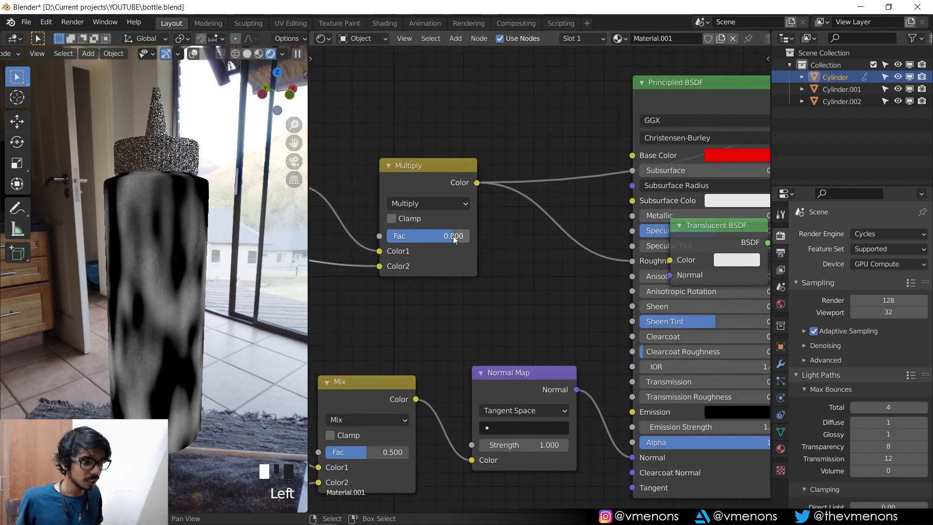
pyautogui.click(454, 236)
pyautogui.press('Return')
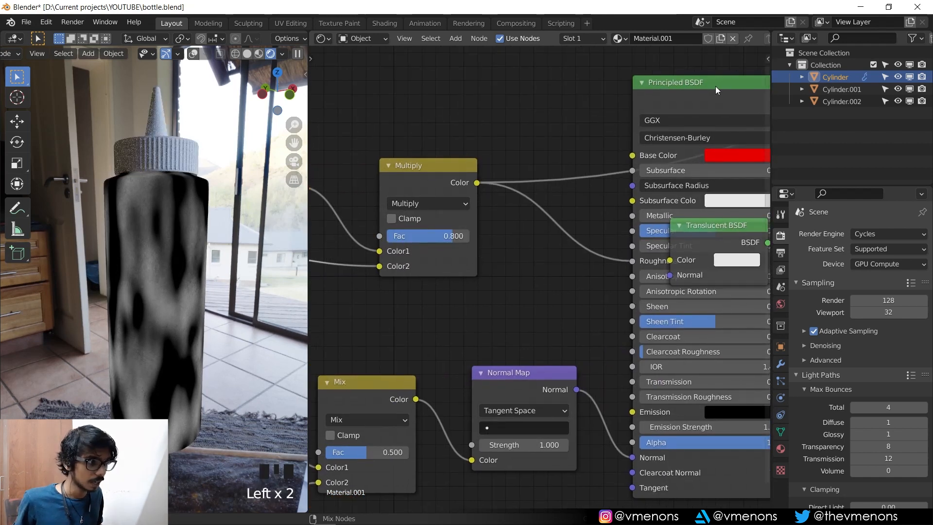
# Step: Preview the Principled BSDF on the bottle, check its surface, and reconnect the Mix Shader to the material output
pyautogui.keyDown('ctrl'); pyautogui.keyDown('shift'); pyautogui.click(716, 90); pyautogui.keyUp('shift'); pyautogui.keyUp('ctrl')
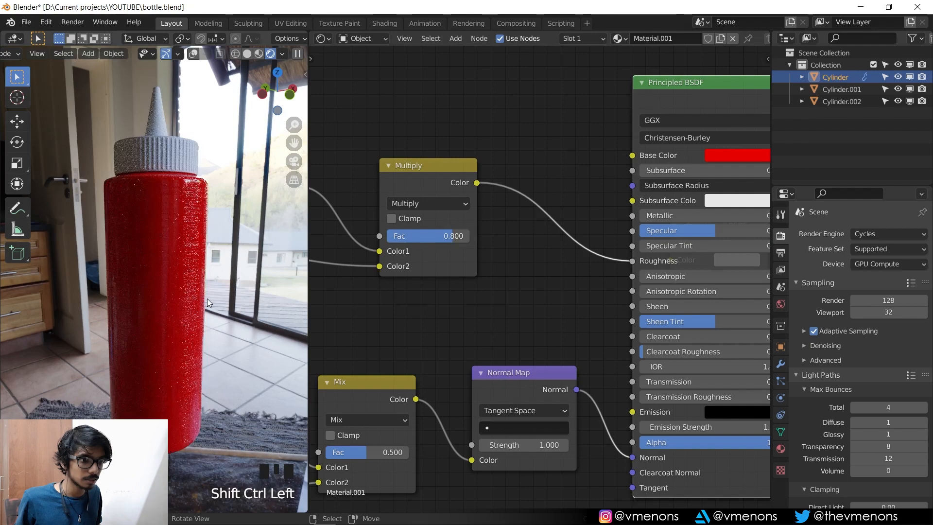
pyautogui.moveTo(207, 298)
pyautogui.mouseDown(button='middle')
pyautogui.moveTo(187, 336)
pyautogui.moveTo(209, 296)
pyautogui.mouseUp(button='middle')
pyautogui.scroll(-1, 572, 262)
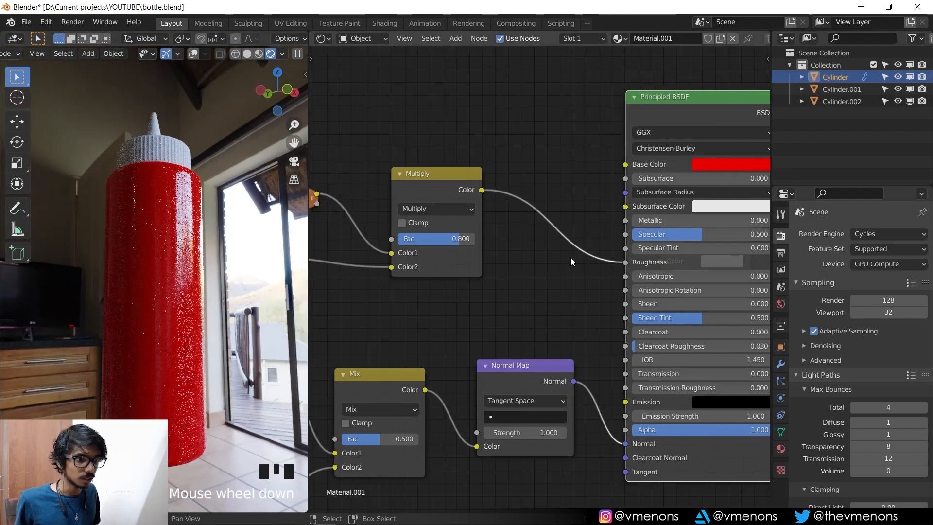
pyautogui.scroll(-3, 572, 261)
pyautogui.moveTo(572, 261); pyautogui.dragTo(248, 283, button='middle')
pyautogui.moveTo(660, 233); pyautogui.dragTo(628, 273, button='middle')
pyautogui.keyDown('ctrl'); pyautogui.keyDown('shift'); pyautogui.click(580, 192); pyautogui.keyUp('shift'); pyautogui.keyUp('ctrl')
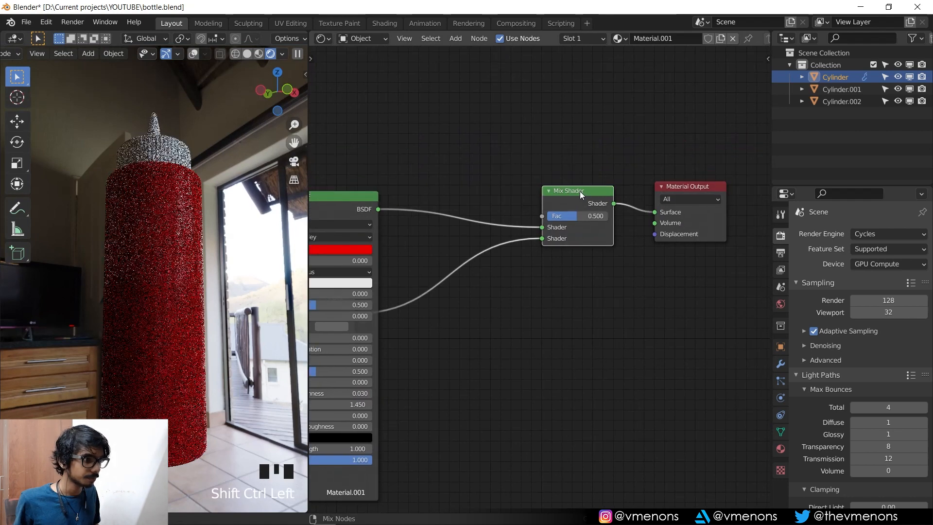
# Step: Move the Translucent BSDF out from behind the Principled BSDF and place it just before the Mix Shader
pyautogui.moveTo(409, 192); pyautogui.dragTo(526, 163, button='middle')
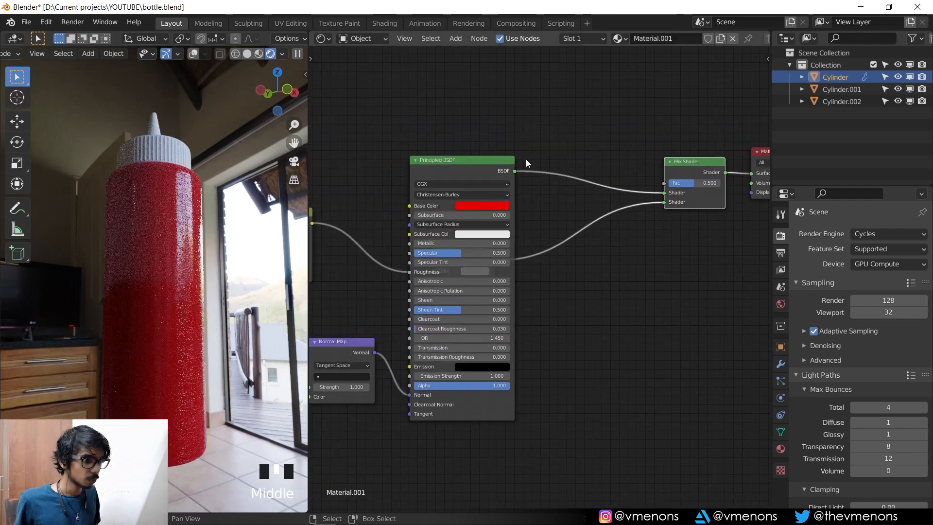
pyautogui.moveTo(462, 168); pyautogui.dragTo(395, 252)
pyautogui.moveTo(470, 245); pyautogui.dragTo(631, 244)
pyautogui.moveTo(406, 252); pyautogui.dragTo(492, 172)
pyautogui.moveTo(487, 133); pyautogui.dragTo(508, 133, button='middle')
pyautogui.moveTo(225, 285); pyautogui.dragTo(267, 289, button='middle')
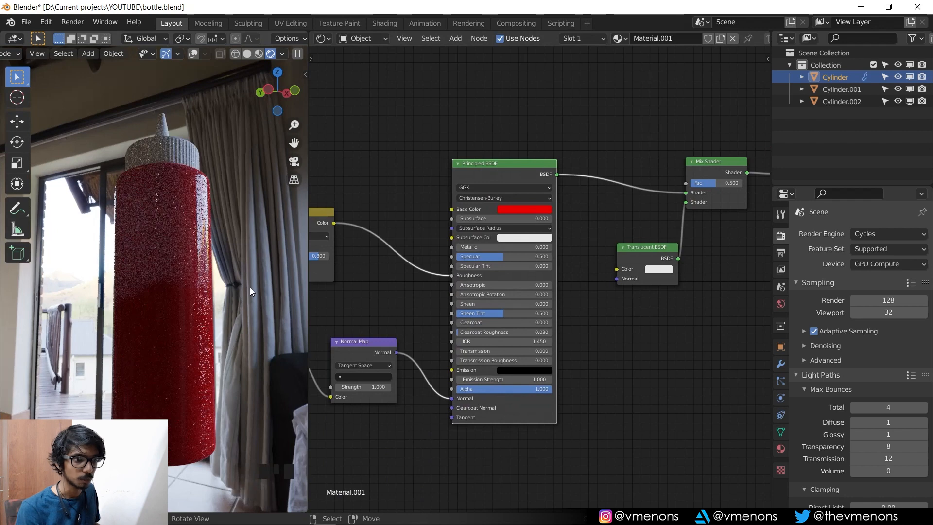
# Step: Preview the Musgrave texture and the Principled BSDF while trying lower Multiply factors of 0.473 and 0.227
pyautogui.moveTo(313, 269); pyautogui.dragTo(575, 274, button='middle')
pyautogui.scroll(4, 574, 274)
pyautogui.keyDown('ctrl'); pyautogui.keyDown('shift'); pyautogui.click(406, 236); pyautogui.keyUp('shift'); pyautogui.keyUp('ctrl')
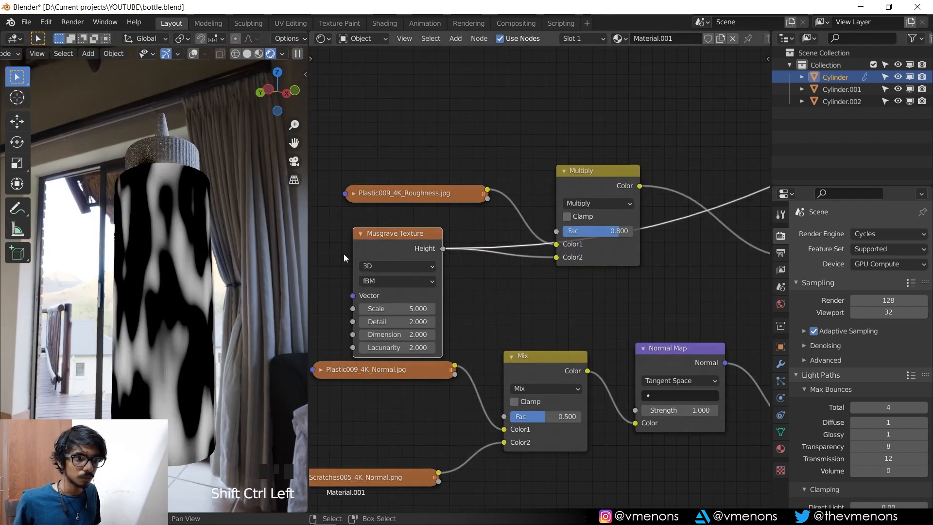
pyautogui.moveTo(620, 231); pyautogui.dragTo(595, 231)
pyautogui.moveTo(667, 200); pyautogui.dragTo(538, 207, button='middle')
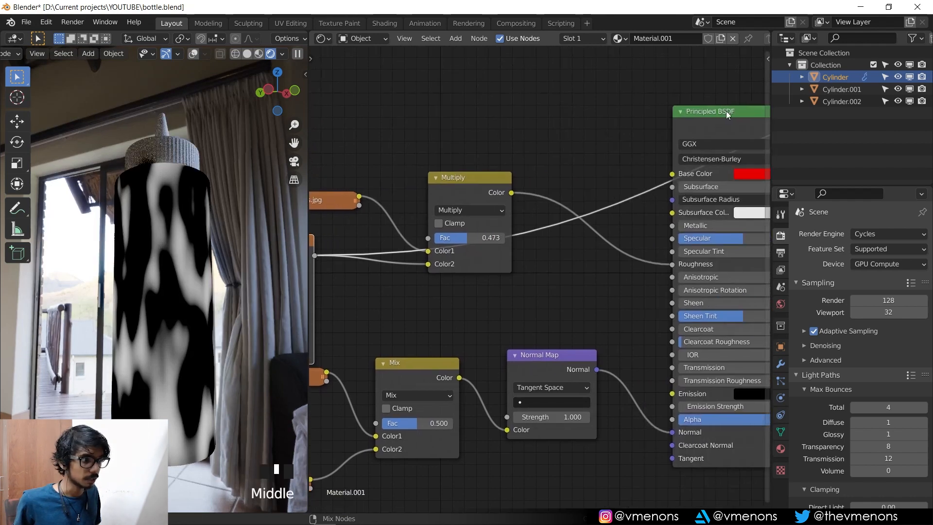
pyautogui.keyDown('ctrl'); pyautogui.keyDown('shift'); pyautogui.click(465, 232); pyautogui.keyUp('shift'); pyautogui.keyUp('ctrl')
pyautogui.moveTo(467, 237)
pyautogui.mouseDown()
pyautogui.moveTo(435, 237)
pyautogui.moveTo(450, 237)
pyautogui.mouseUp()
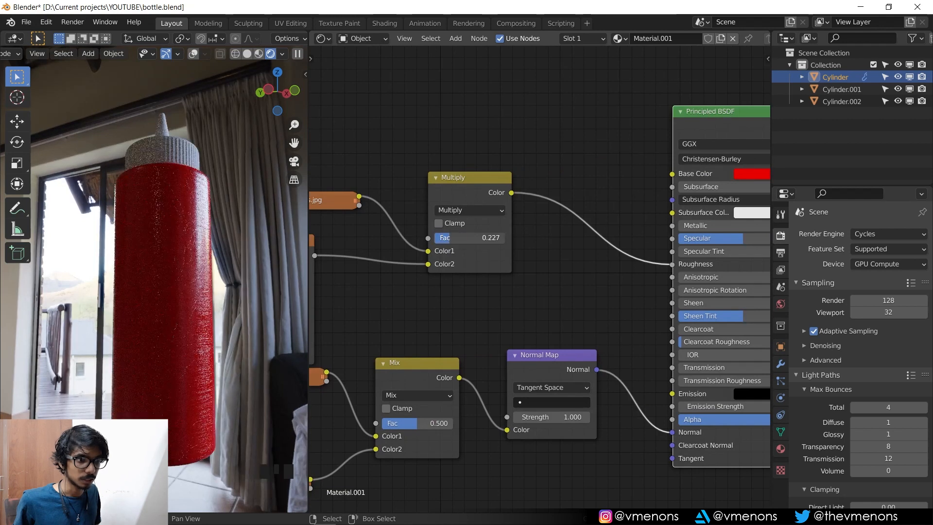
# Step: Set the Multiply node's factor to 0.8 and check the red bottle from another angle
pyautogui.click(449, 238)
pyautogui.write('.8')
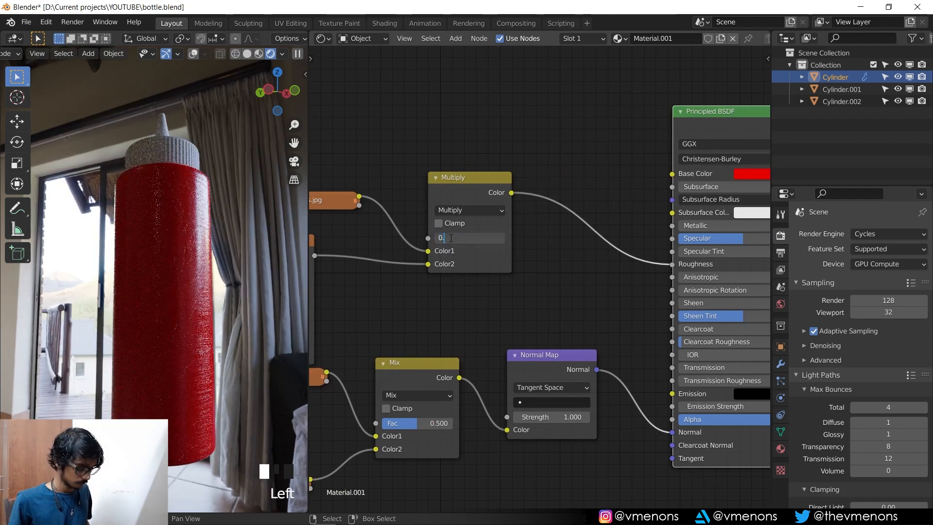
pyautogui.press('Return')
pyautogui.scroll(-3, 238, 218)
pyautogui.moveTo(237, 218); pyautogui.dragTo(190, 186, button='middle')
# Step: Collapse the Musgrave Texture and Multiply nodes, and stack the plastic roughness texture closely above the Musgrave node
pyautogui.moveTo(587, 214); pyautogui.dragTo(524, 249, button='middle')
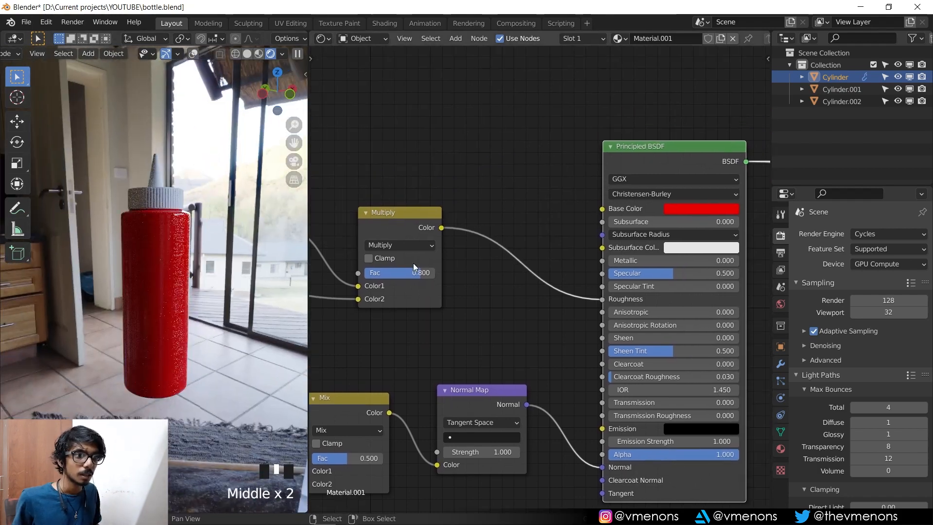
pyautogui.moveTo(414, 267); pyautogui.dragTo(580, 250, button='middle')
pyautogui.moveTo(500, 199); pyautogui.dragTo(580, 182, button='middle')
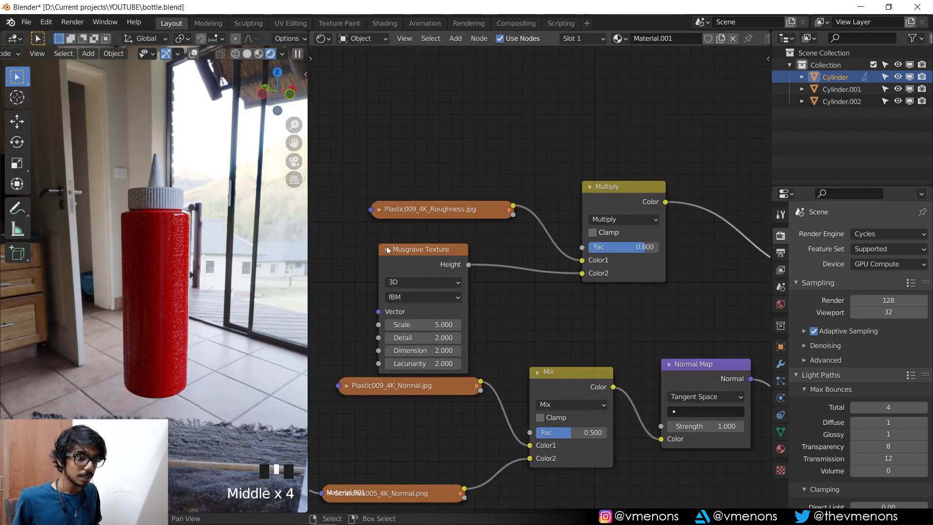
pyautogui.click(386, 247)
pyautogui.moveTo(392, 249); pyautogui.dragTo(399, 280)
pyautogui.moveTo(423, 215); pyautogui.dragTo(416, 246)
pyautogui.click(589, 187)
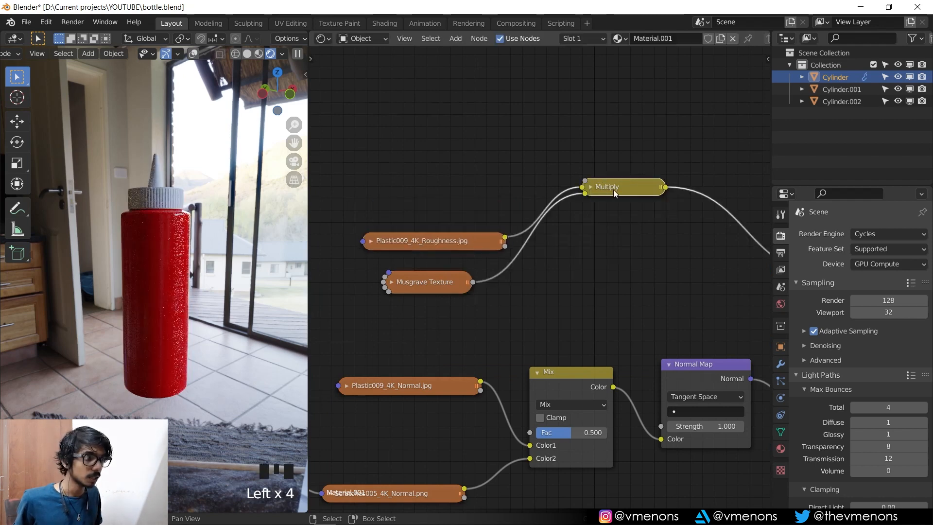
# Step: Lower the collapsed Multiply node beside the roughness textures, and link the Mix Shader to the Material Output to check the translucent bottle
pyautogui.moveTo(609, 186); pyautogui.dragTo(610, 232)
pyautogui.moveTo(671, 162); pyautogui.dragTo(542, 200, button='middle')
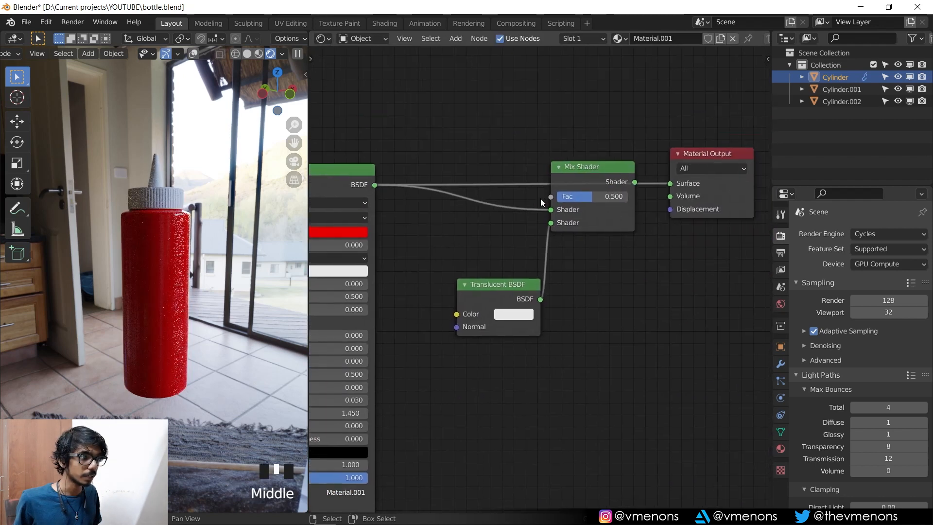
pyautogui.keyDown('ctrl'); pyautogui.keyDown('shift'); pyautogui.click(570, 167); pyautogui.keyUp('shift'); pyautogui.keyUp('ctrl')
pyautogui.scroll(3, 185, 224)
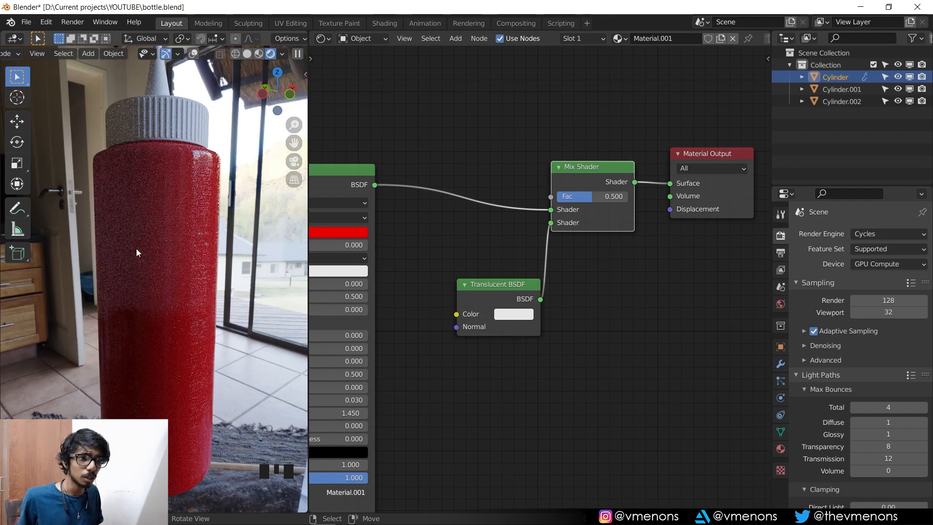
pyautogui.moveTo(136, 249); pyautogui.dragTo(112, 176, button='middle')
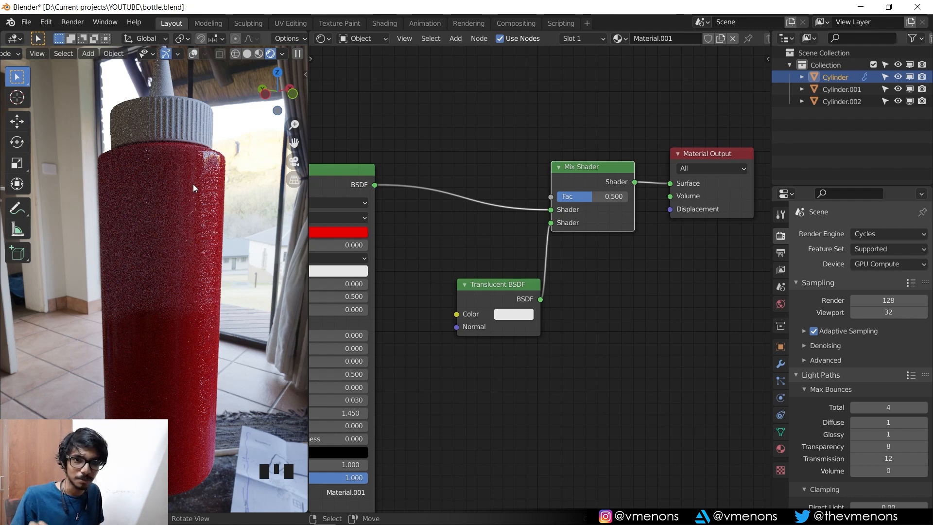
# Step: Move the Principled BSDF and its texture nodes down to free space above, and align the Texture Coordinate node with the scratch Mapping node
pyautogui.scroll(-4, 339, 201)
pyautogui.moveTo(339, 200); pyautogui.dragTo(469, 165, button='middle')
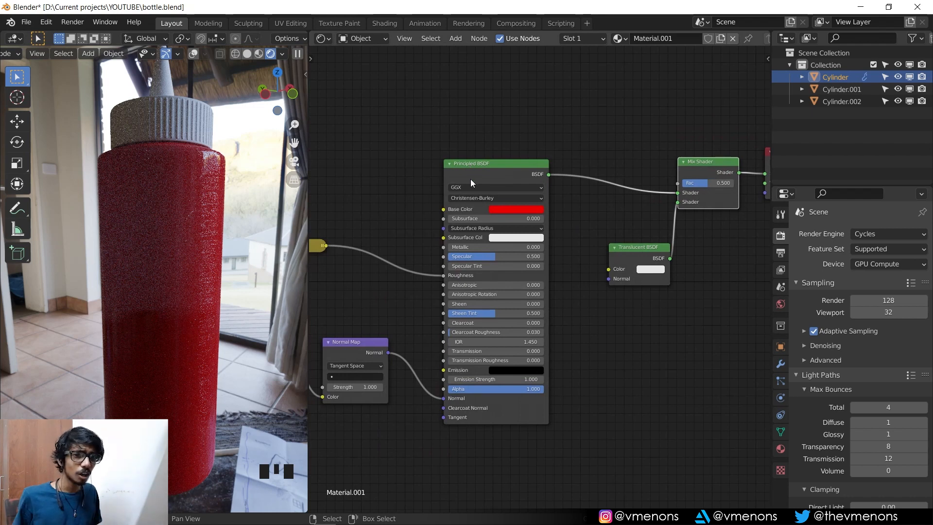
pyautogui.moveTo(418, 127); pyautogui.dragTo(490, 143, button='middle')
pyautogui.scroll(-6, 501, 148)
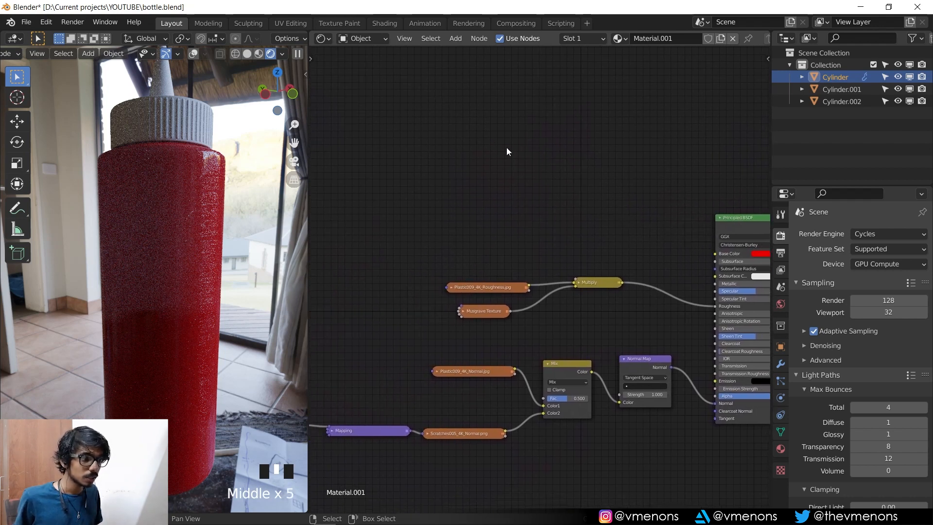
pyautogui.moveTo(401, 174); pyautogui.dragTo(698, 433)
pyautogui.press('g')
pyautogui.click(670, 362)
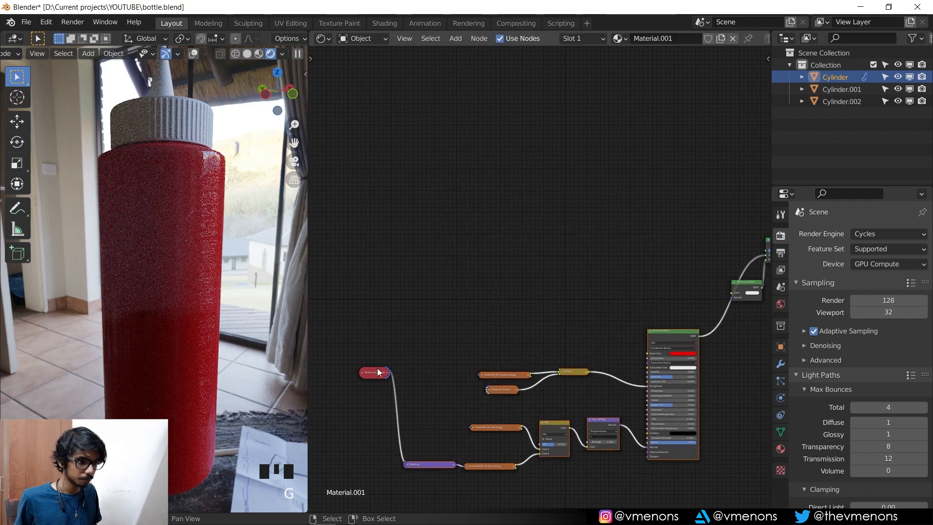
pyautogui.moveTo(378, 371); pyautogui.dragTo(368, 455)
pyautogui.moveTo(436, 361)
pyautogui.mouseDown(button='middle')
pyautogui.moveTo(428, 366)
pyautogui.moveTo(428, 354)
pyautogui.mouseUp(button='middle')
# Step: Add a Noise Texture in the empty area above the existing nodes and preview it on the bottle
pyautogui.hotkey('shift', 'a')
pyautogui.moveTo(413, 246)
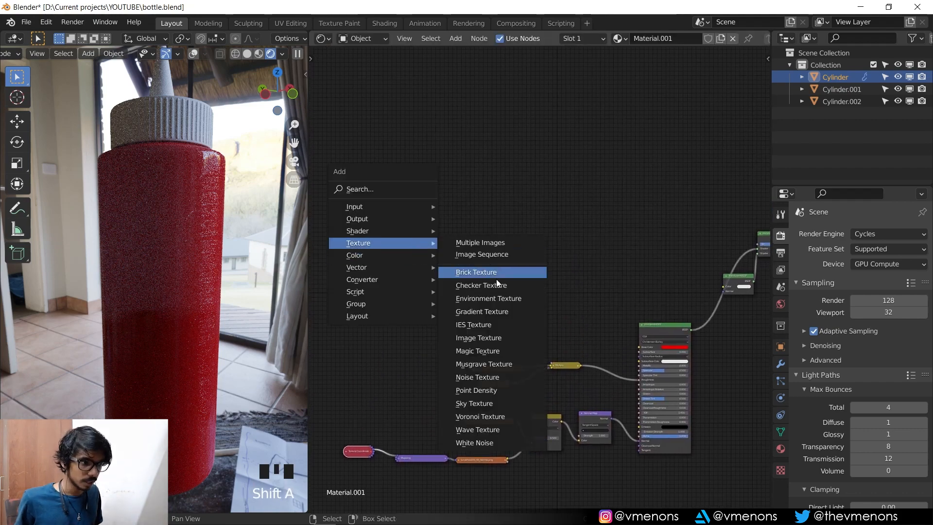
pyautogui.click(479, 377)
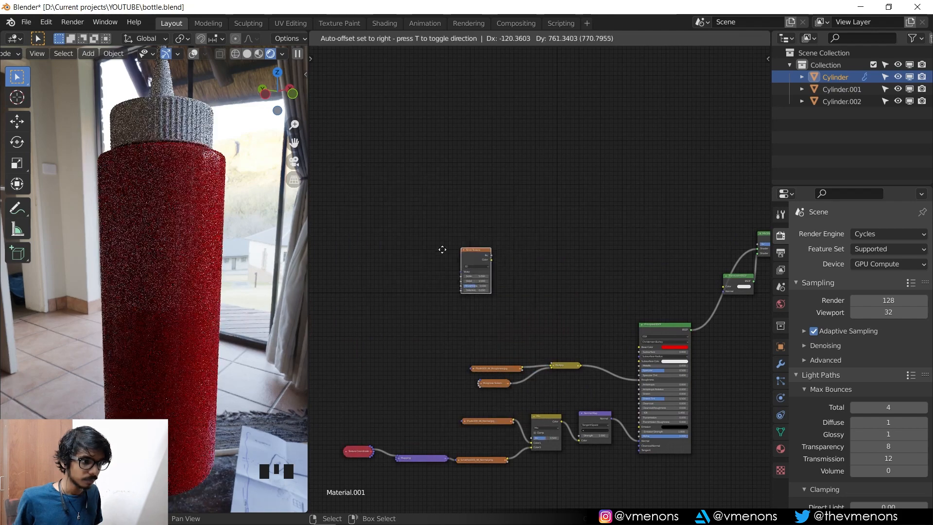
pyautogui.click(442, 249)
pyautogui.scroll(4, 426, 255)
pyautogui.keyDown('ctrl'); pyautogui.keyDown('shift'); pyautogui.click(427, 255); pyautogui.keyUp('shift'); pyautogui.keyUp('ctrl')
pyautogui.moveTo(489, 254); pyautogui.dragTo(532, 234, button='middle')
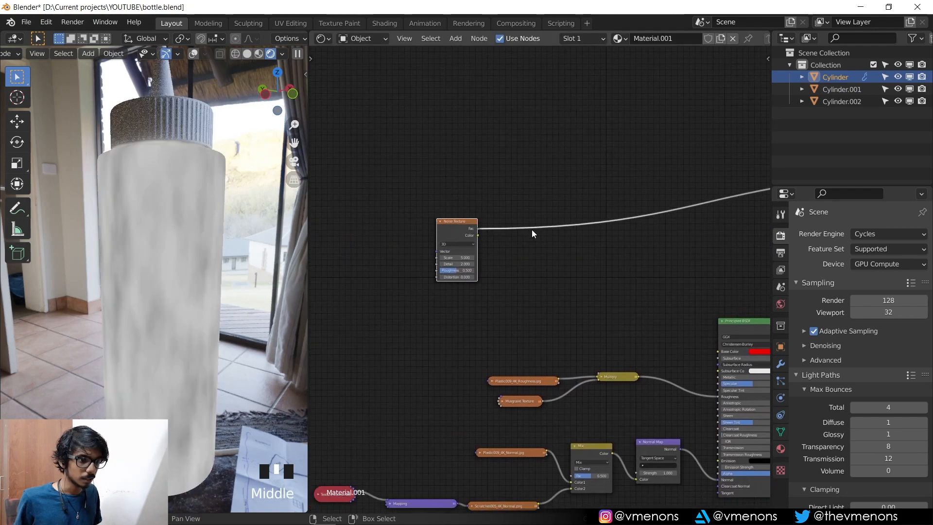
pyautogui.scroll(4, 535, 262)
pyautogui.moveTo(442, 215); pyautogui.dragTo(429, 194)
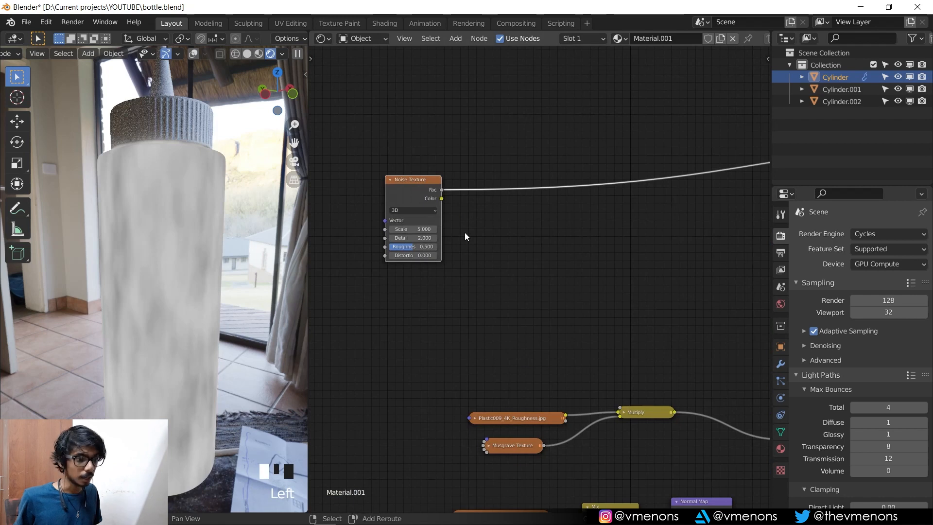
# Step: Insert a ColorRamp after the Noise Texture and move its black stop to 0.504
pyautogui.hotkey('shift', 'a')
pyautogui.moveTo(427, 269)
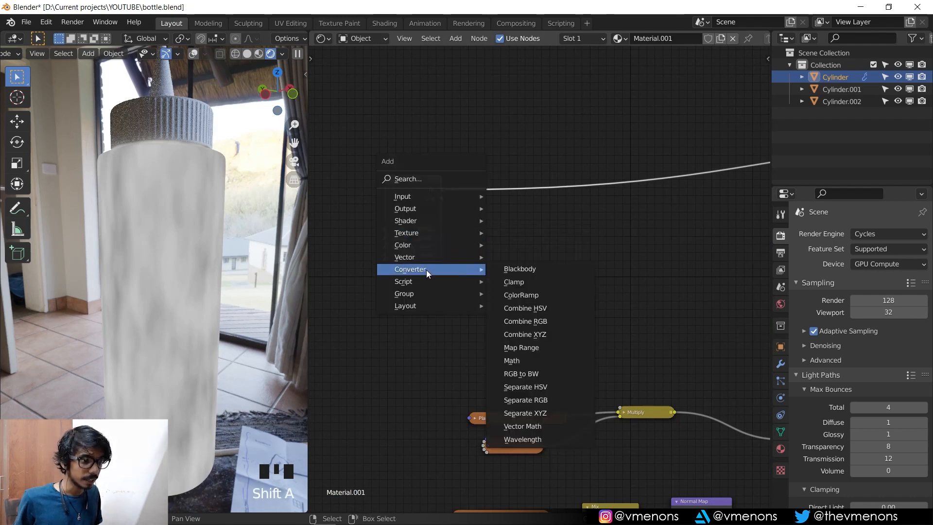
pyautogui.click(521, 295)
pyautogui.click(488, 171)
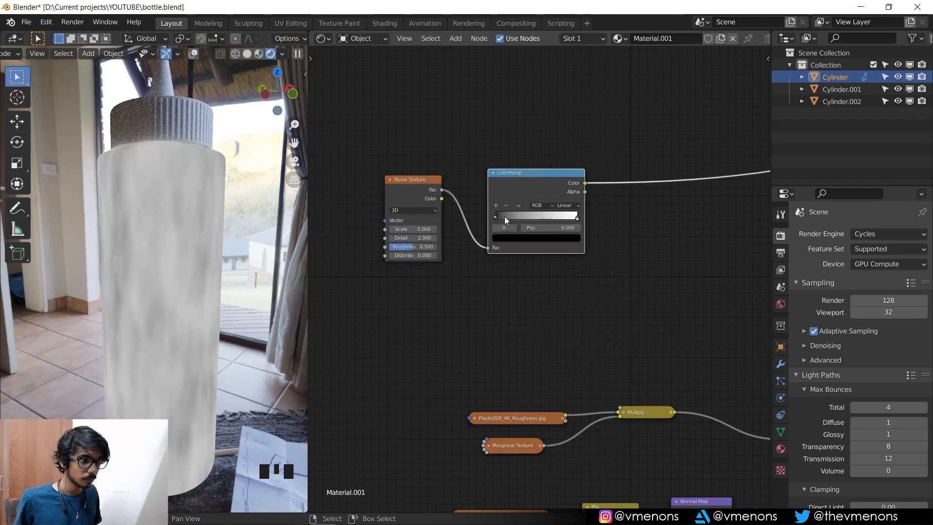
pyautogui.moveTo(495, 219); pyautogui.dragTo(538, 220)
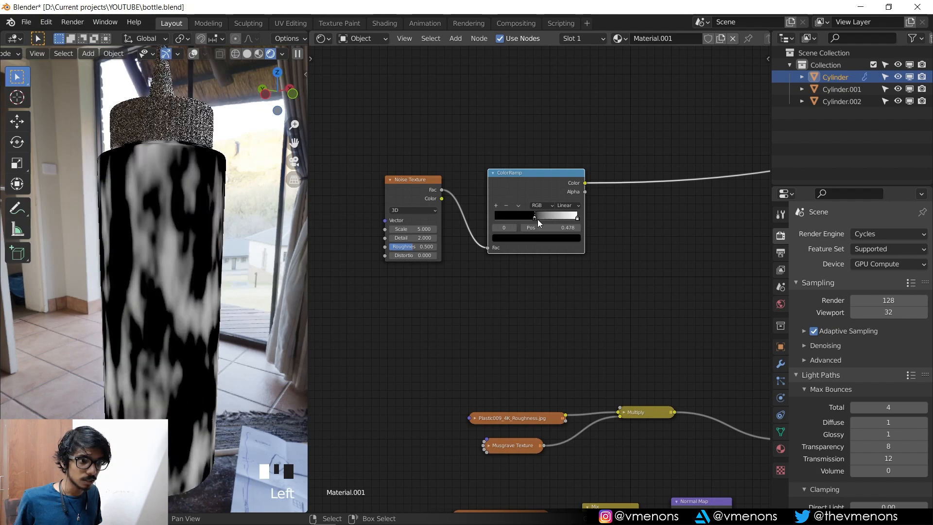
pyautogui.moveTo(192, 232); pyautogui.dragTo(217, 243, button='middle')
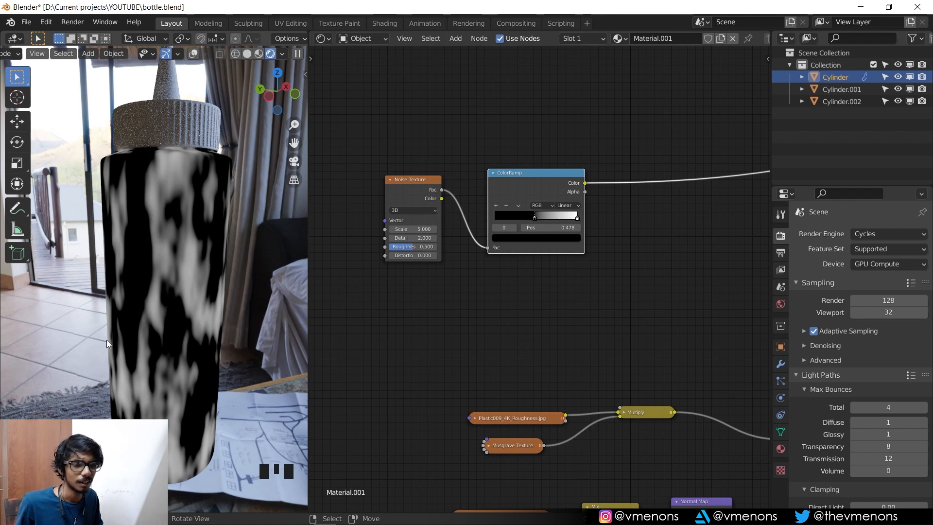
pyautogui.scroll(3, 549, 211)
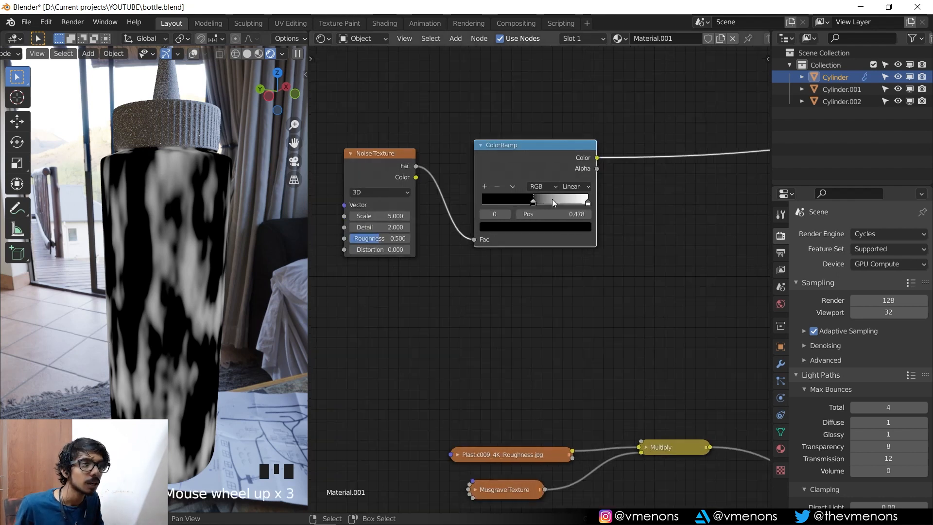
pyautogui.moveTo(552, 200); pyautogui.dragTo(542, 244, button='middle')
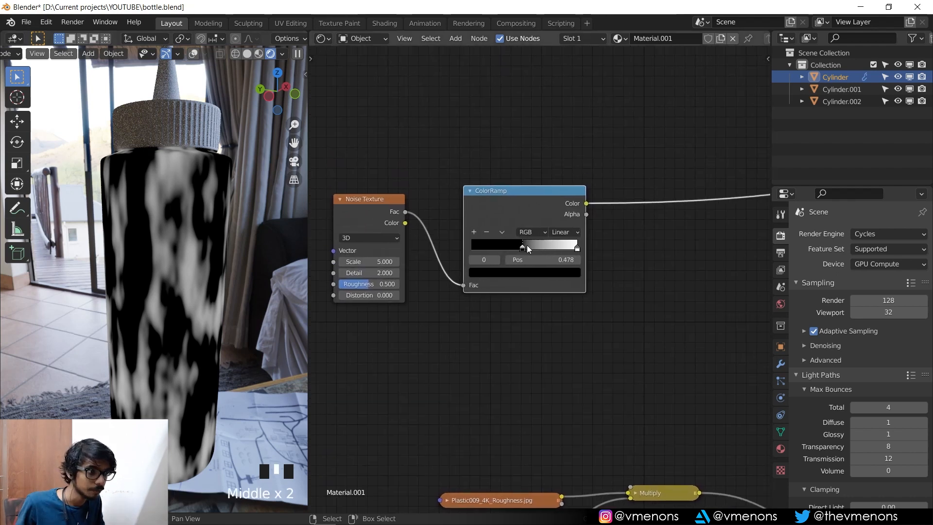
pyautogui.moveTo(527, 247)
pyautogui.mouseDown()
pyautogui.moveTo(535, 247)
pyautogui.moveTo(528, 251)
pyautogui.mouseUp()
# Step: Try a Noise Texture scale of 1.2, and restore it to 5
pyautogui.moveTo(456, 218); pyautogui.dragTo(530, 201, button='middle')
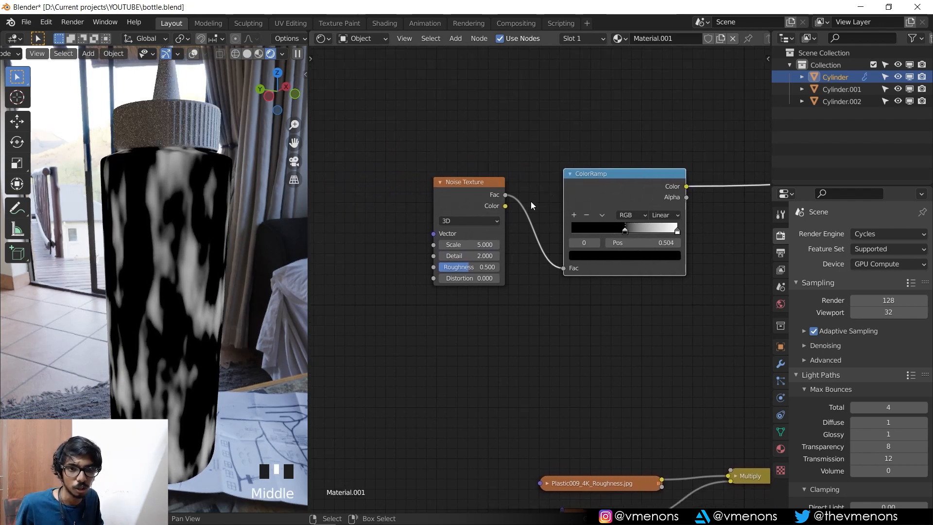
pyautogui.moveTo(471, 243)
pyautogui.mouseDown()
pyautogui.moveTo(490, 243)
pyautogui.moveTo(453, 244)
pyautogui.mouseUp()
pyautogui.click(473, 244)
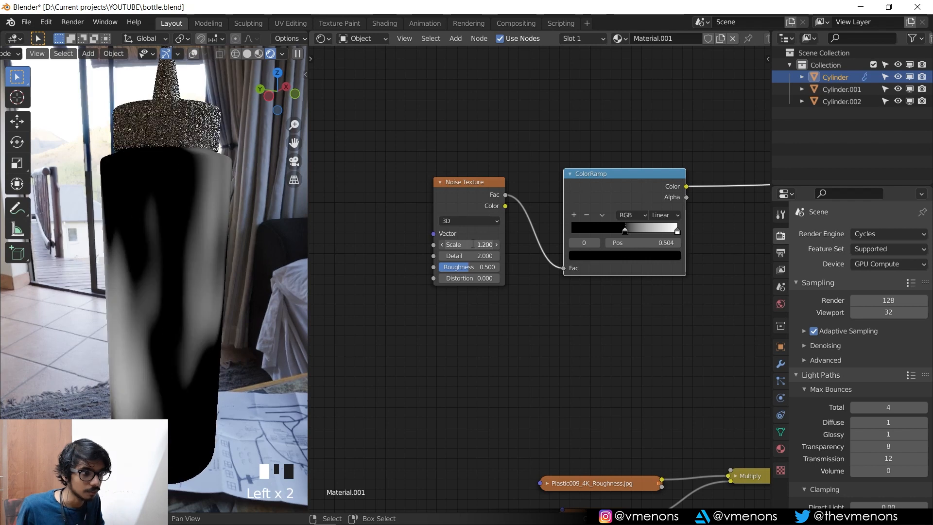
pyautogui.click(473, 243)
pyautogui.write('5')
pyautogui.press('Return')
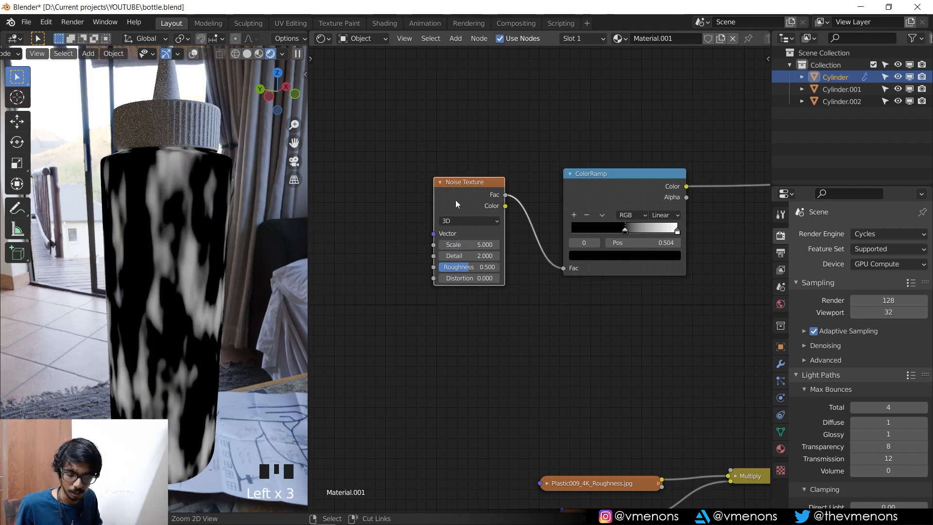
# Step: Add Texture Coordinate and Mapping nodes to the Noise Texture and set the Mapping's Z scale to 1.6
pyautogui.hotkey('ctrl', 't')
pyautogui.moveTo(444, 197); pyautogui.dragTo(575, 153, button='middle')
pyautogui.scroll(3, 550, 282)
pyautogui.scroll(1, 583, 295)
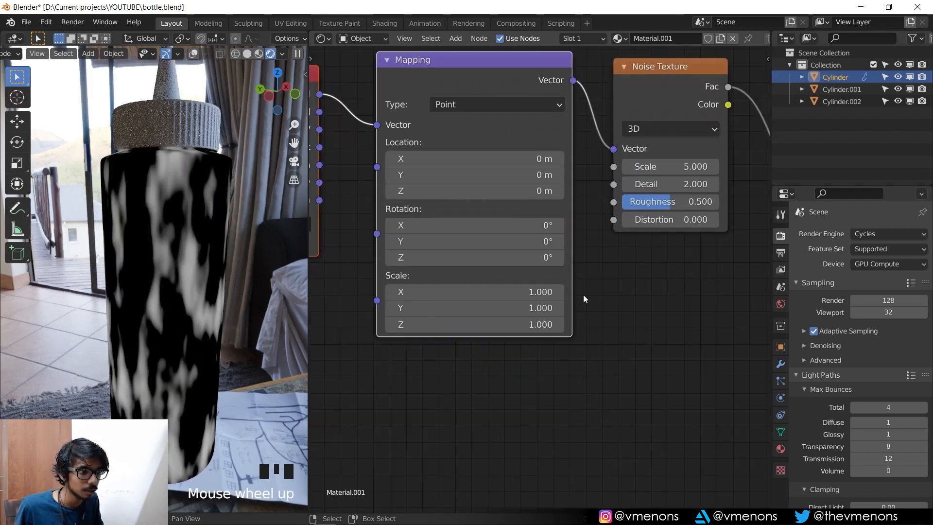
pyautogui.scroll(2, 584, 296)
pyautogui.click(462, 331)
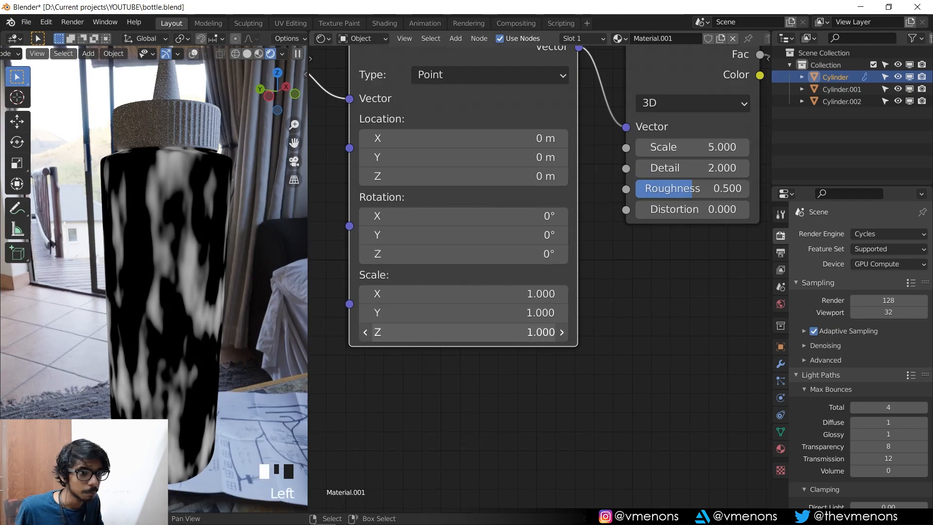
pyautogui.moveTo(462, 332); pyautogui.dragTo(491, 332)
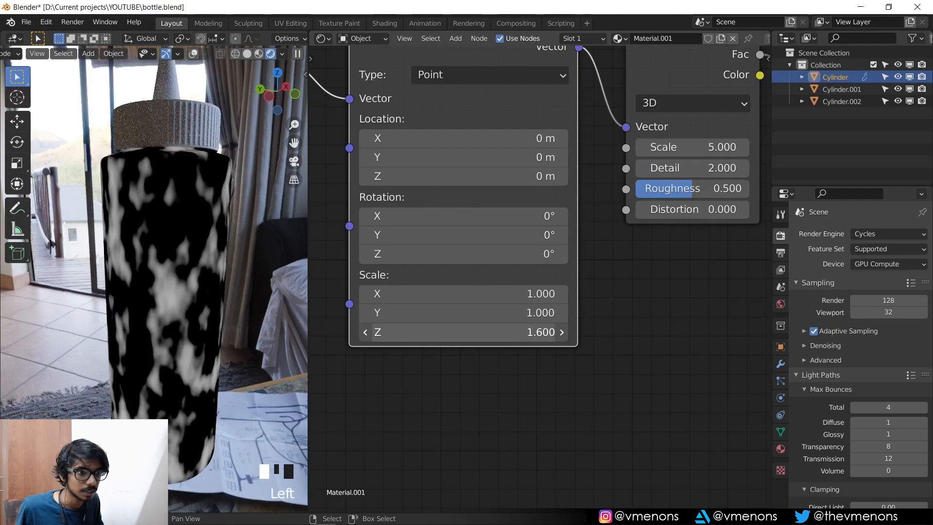
pyautogui.moveTo(233, 291); pyautogui.dragTo(200, 278, button='middle')
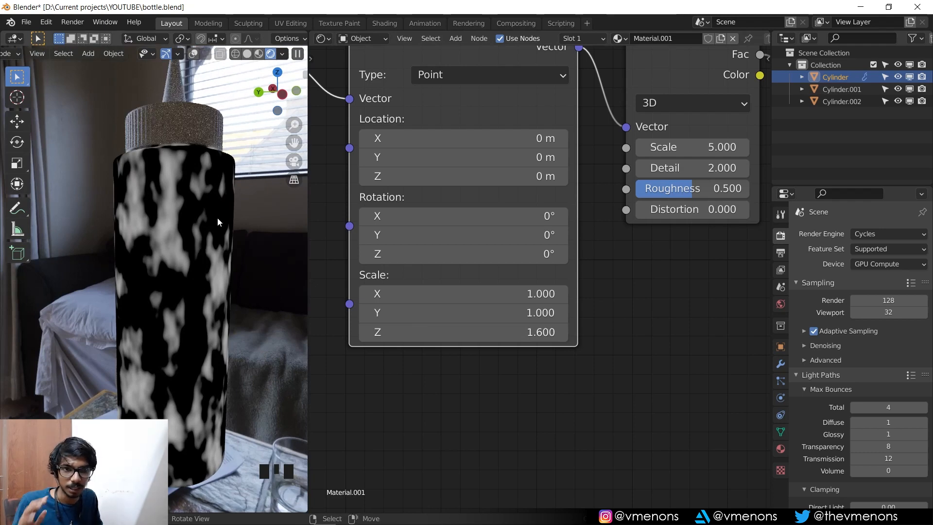
# Step: Move the ColorRamp's white stop to position 0.812 to sharpen the noise contrast
pyautogui.scroll(-3, 625, 295)
pyautogui.moveTo(625, 295); pyautogui.dragTo(540, 316, button='middle')
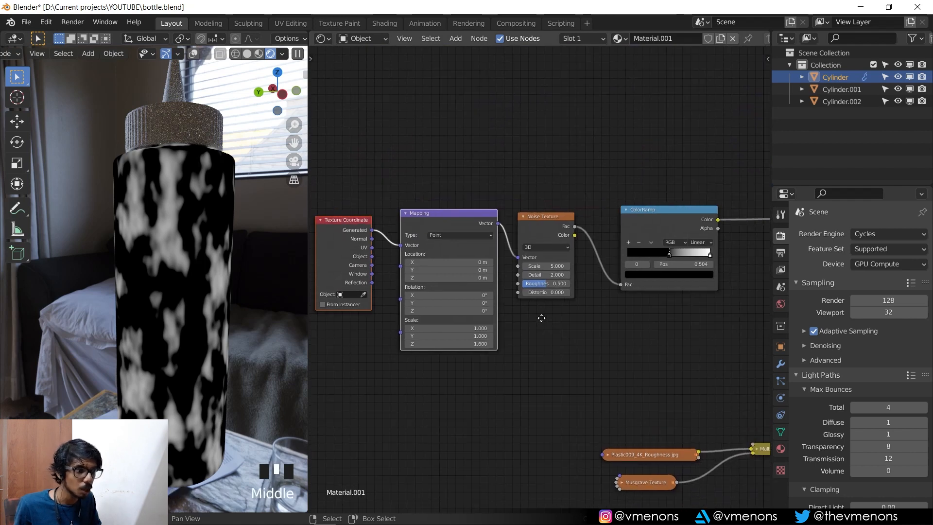
pyautogui.moveTo(331, 164); pyautogui.dragTo(692, 258)
pyautogui.click(710, 254)
# Step: Duplicate the Texture Coordinate, Mapping, Noise Texture and ColorRamp chain, and place the copy above the original
pyautogui.moveTo(348, 188); pyautogui.dragTo(692, 279)
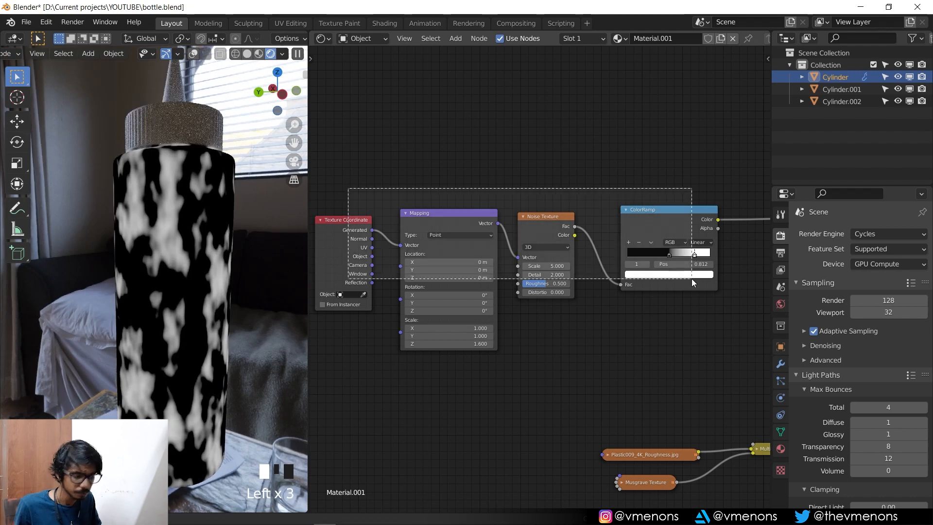
pyautogui.hotkey('shift', 'd')
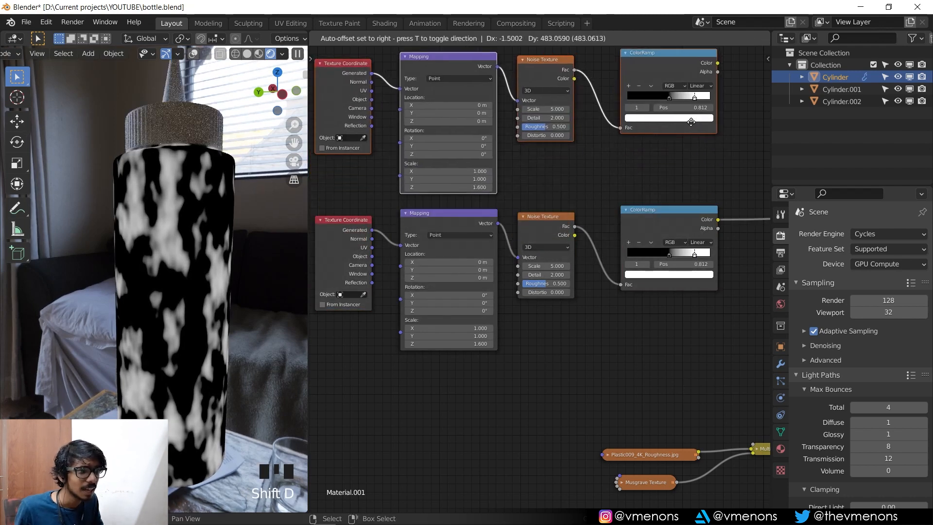
pyautogui.click(691, 122)
pyautogui.moveTo(684, 191); pyautogui.dragTo(695, 316, button='middle')
# Step: Preview the duplicated ColorRamp on the bottle and move its black stop to 0.623
pyautogui.scroll(4, 680, 303)
pyautogui.moveTo(643, 286); pyautogui.dragTo(489, 323, button='middle')
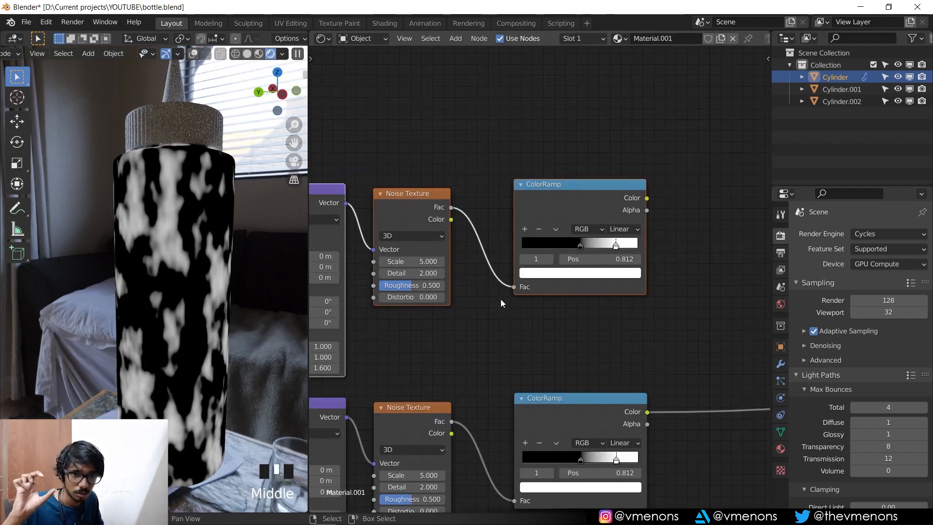
pyautogui.keyDown('ctrl'); pyautogui.keyDown('shift'); pyautogui.click(578, 205); pyautogui.keyUp('shift'); pyautogui.keyUp('ctrl')
pyautogui.scroll(4, 587, 234)
pyautogui.moveTo(566, 265); pyautogui.dragTo(586, 268, button='middle')
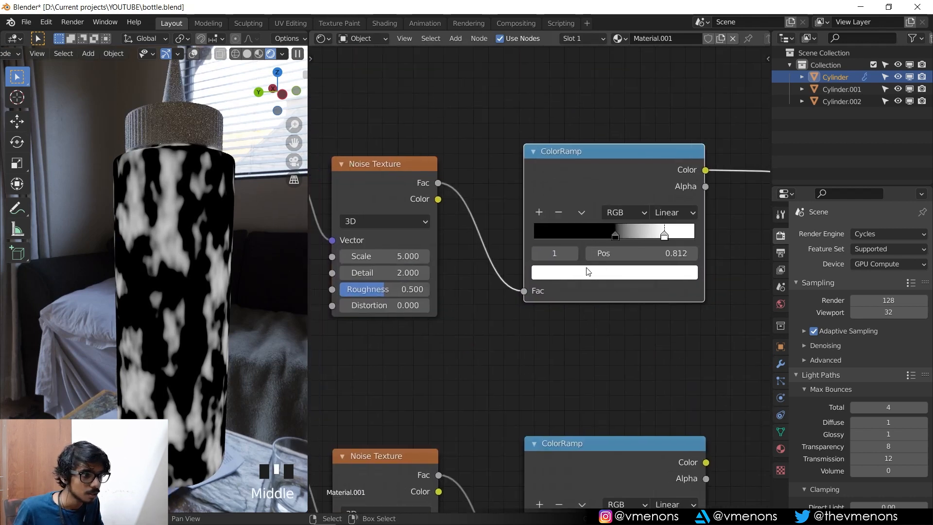
pyautogui.moveTo(621, 236); pyautogui.dragTo(636, 238)
pyautogui.moveTo(194, 327); pyautogui.dragTo(239, 328, button='middle')
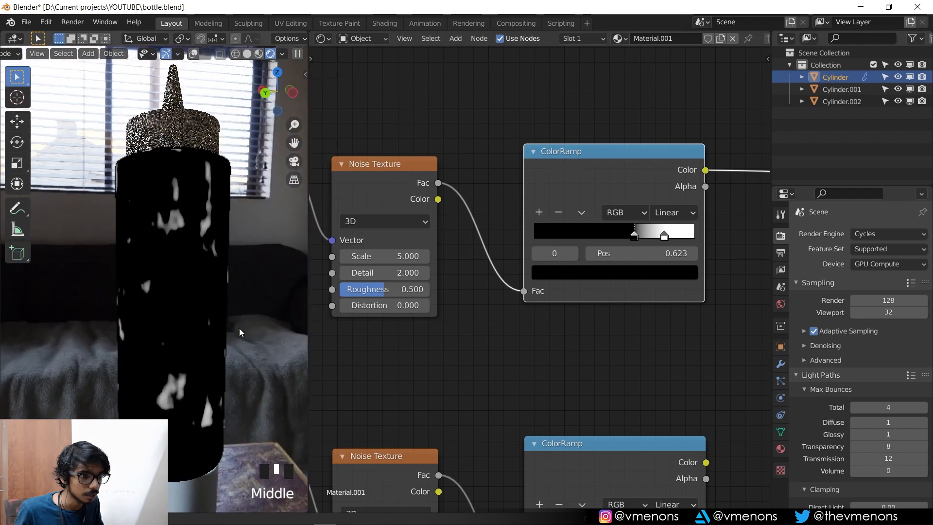
# Step: Set the duplicated Noise Texture's scale to 10 and check the smaller spots on the bottle
pyautogui.moveTo(428, 344); pyautogui.dragTo(561, 365, button='middle')
pyautogui.scroll(3, 560, 365)
pyautogui.moveTo(515, 254); pyautogui.dragTo(550, 254)
pyautogui.click(515, 254)
pyautogui.write('10')
pyautogui.press('Return')
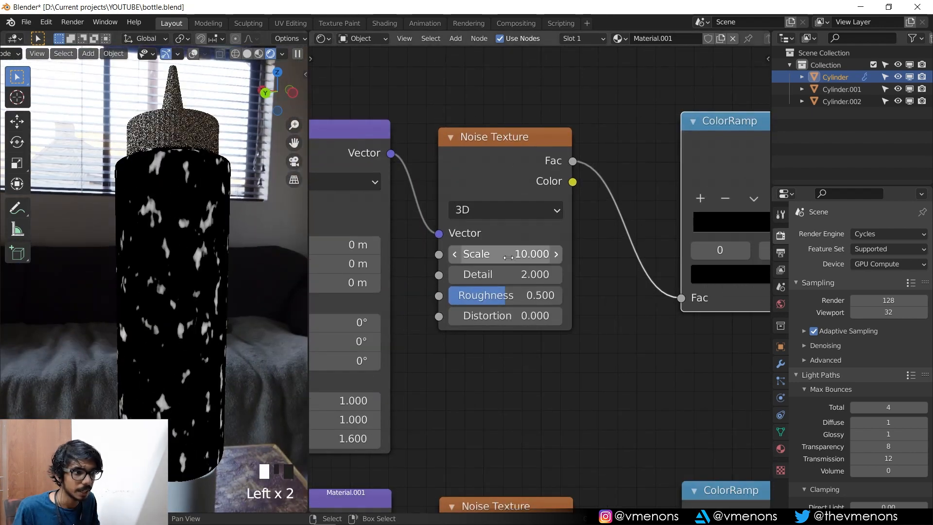
pyautogui.moveTo(294, 259); pyautogui.dragTo(282, 287, button='middle')
# Step: Move the upper ColorRamp closer to the lower one and compare previews of both noise masks on the bottle
pyautogui.scroll(-4, 569, 362)
pyautogui.moveTo(627, 356); pyautogui.dragTo(373, 277, button='middle')
pyautogui.scroll(-2, 504, 296)
pyautogui.moveTo(504, 296); pyautogui.dragTo(473, 287, button='middle')
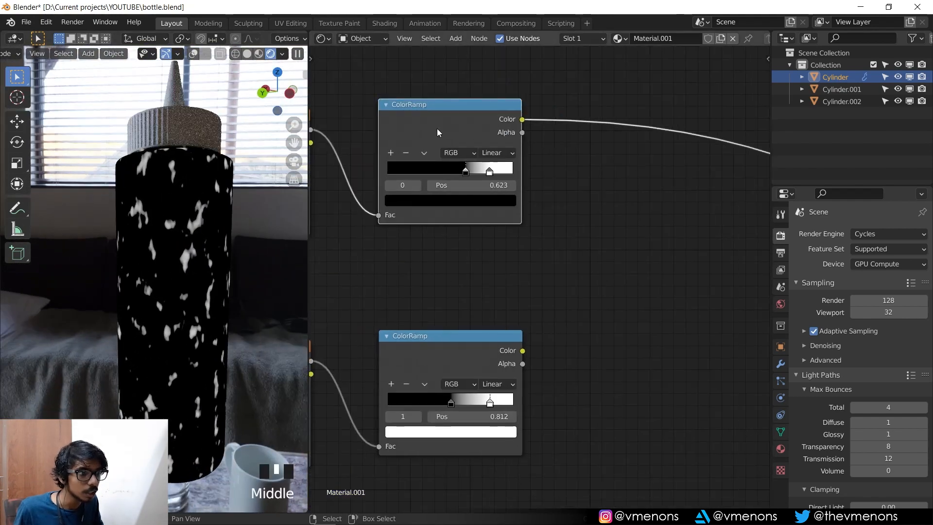
pyautogui.moveTo(436, 128); pyautogui.dragTo(441, 179)
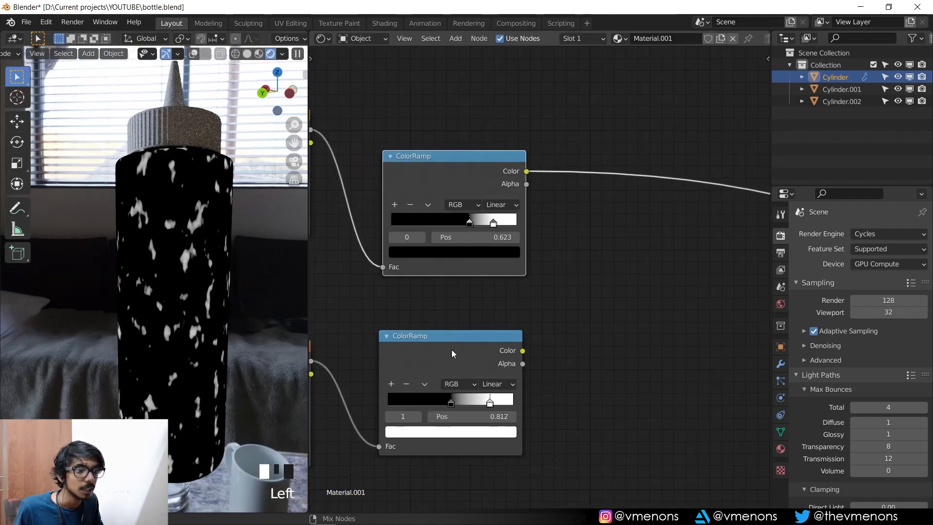
pyautogui.keyDown('ctrl'); pyautogui.keyDown('shift'); pyautogui.click(452, 350); pyautogui.keyUp('shift'); pyautogui.keyUp('ctrl')
pyautogui.keyDown('ctrl'); pyautogui.keyDown('shift'); pyautogui.click(453, 171); pyautogui.keyUp('shift'); pyautogui.keyUp('ctrl')
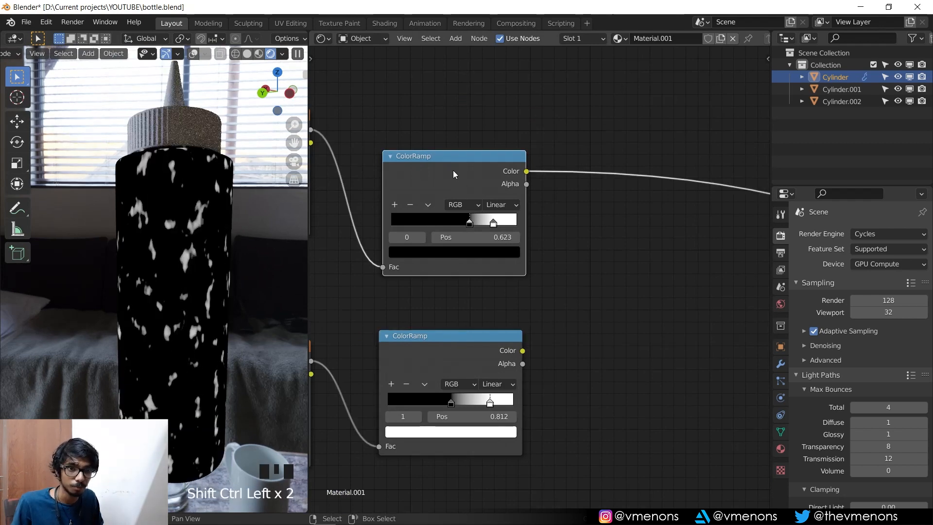
# Step: Duplicate the roughness Multiply node and place the copy just after the two ColorRamps
pyautogui.scroll(-2, 538, 258)
pyautogui.moveTo(578, 433); pyautogui.dragTo(612, 203, button='middle')
pyautogui.click(512, 316)
pyautogui.moveTo(516, 203); pyautogui.dragTo(526, 305, button='middle')
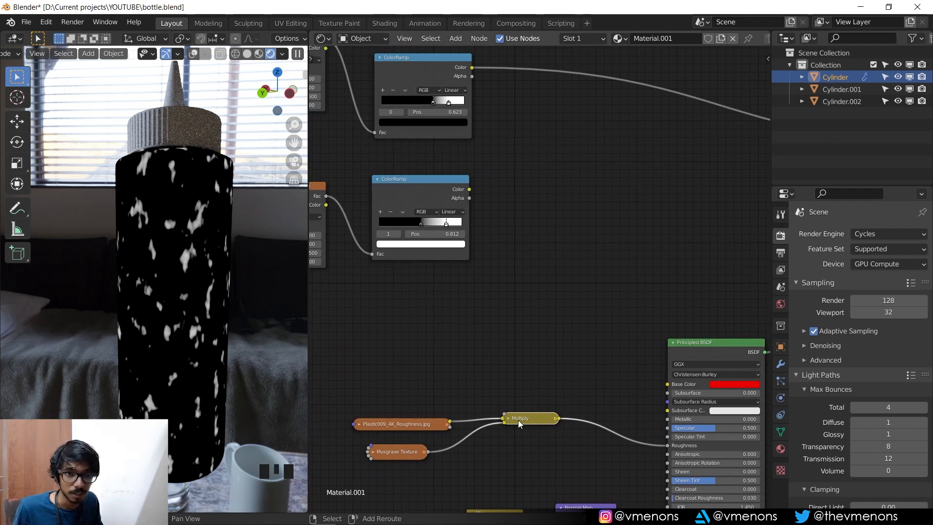
pyautogui.hotkey('shift', 'd')
pyautogui.click(537, 163)
pyautogui.moveTo(537, 163); pyautogui.dragTo(530, 241, button='middle')
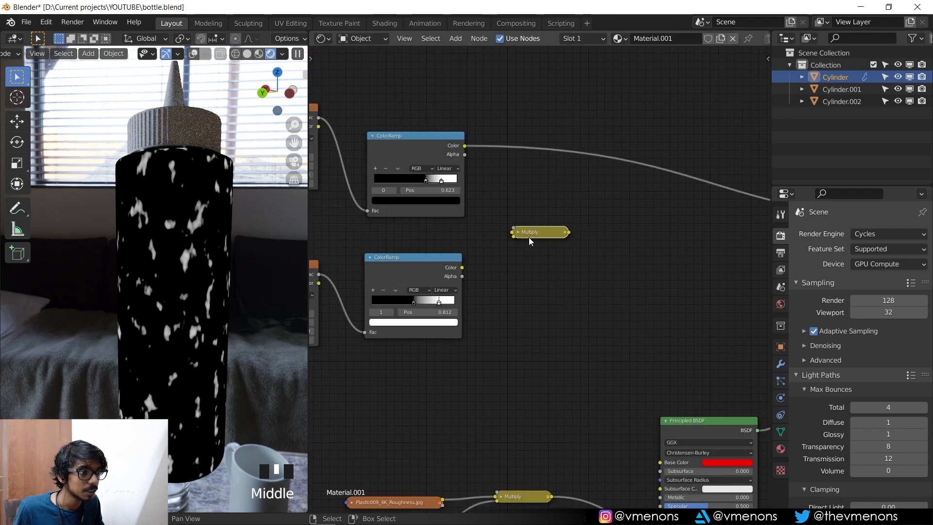
# Step: Expand the duplicated Multiply node, change its blend mode to Screen, and feed the upper ColorRamp into Color1 and the lower one into Color2
pyautogui.scroll(4, 530, 242)
pyautogui.click(510, 214)
pyautogui.moveTo(531, 218); pyautogui.dragTo(549, 192)
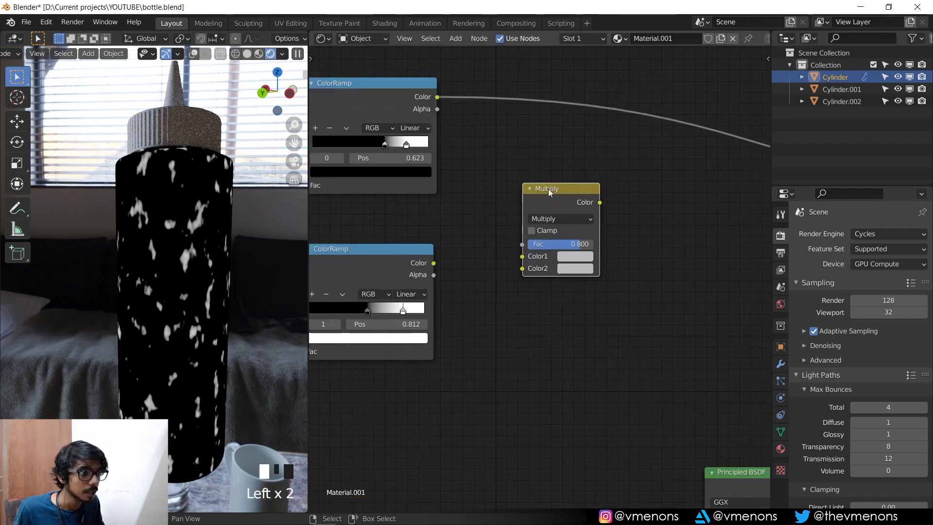
pyautogui.click(559, 220)
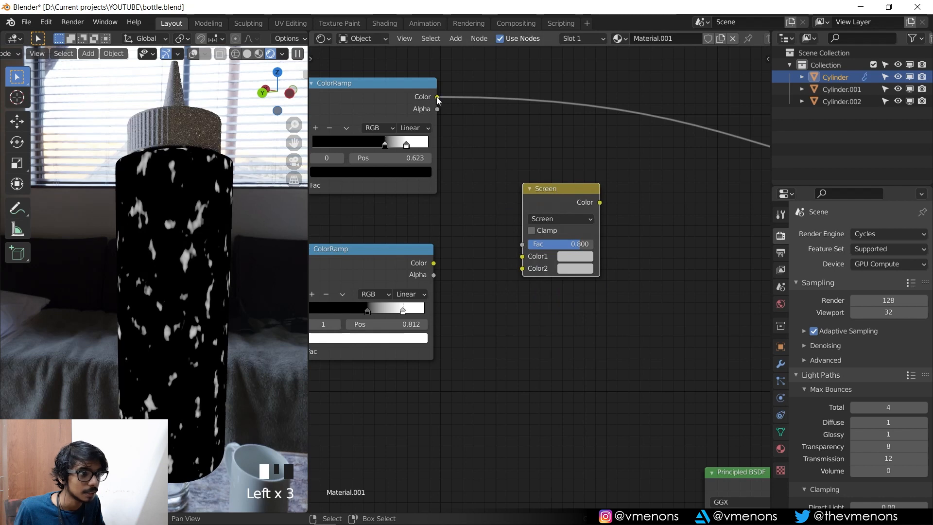
pyautogui.moveTo(437, 96); pyautogui.dragTo(523, 256)
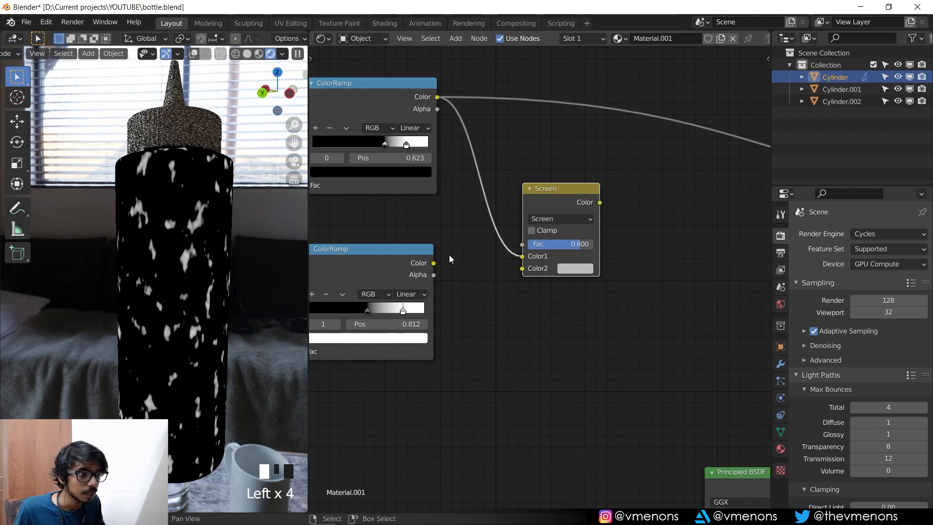
pyautogui.moveTo(438, 265); pyautogui.dragTo(522, 268)
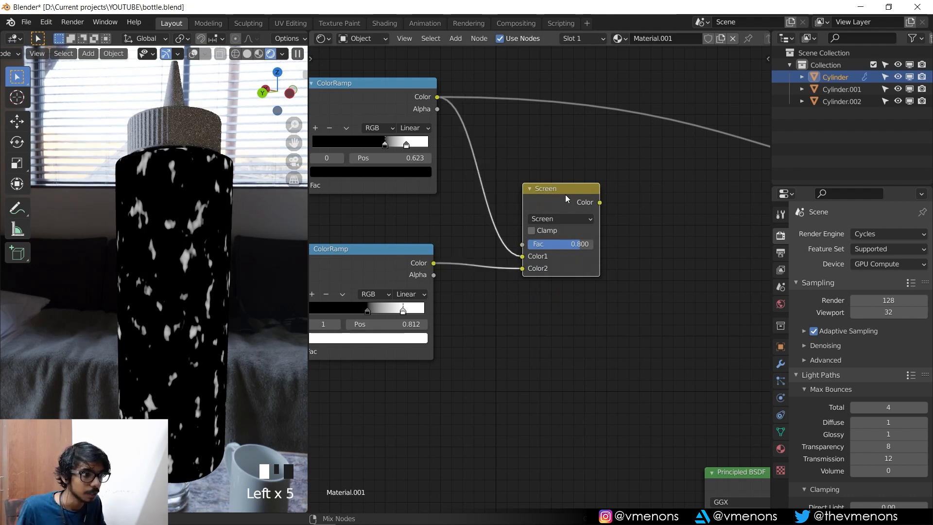
# Step: Preview the combined mask on the bottle, compare Multiply with Screen at factor 1.000, and keep Screen
pyautogui.keyDown('ctrl'); pyautogui.keyDown('shift'); pyautogui.click(565, 200); pyautogui.keyUp('shift'); pyautogui.keyUp('ctrl')
pyautogui.moveTo(563, 239); pyautogui.dragTo(562, 244, button='middle')
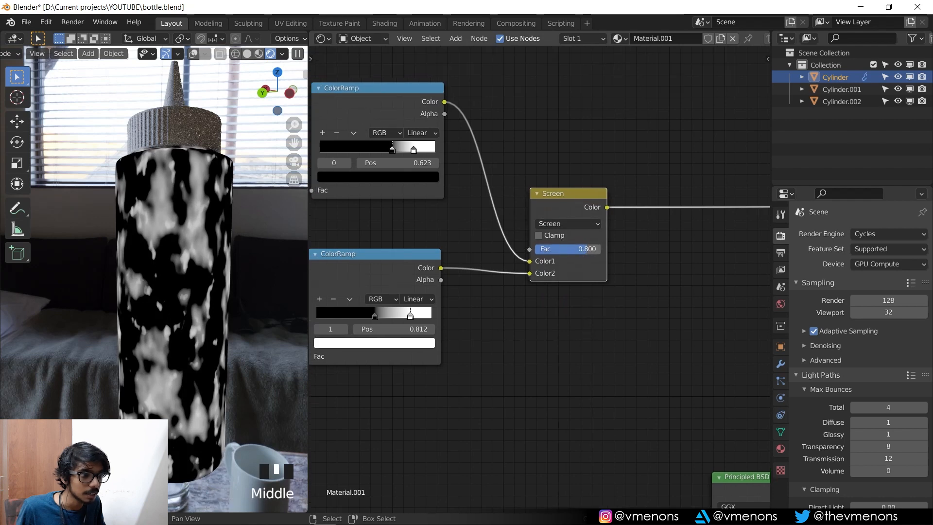
pyautogui.click(559, 224)
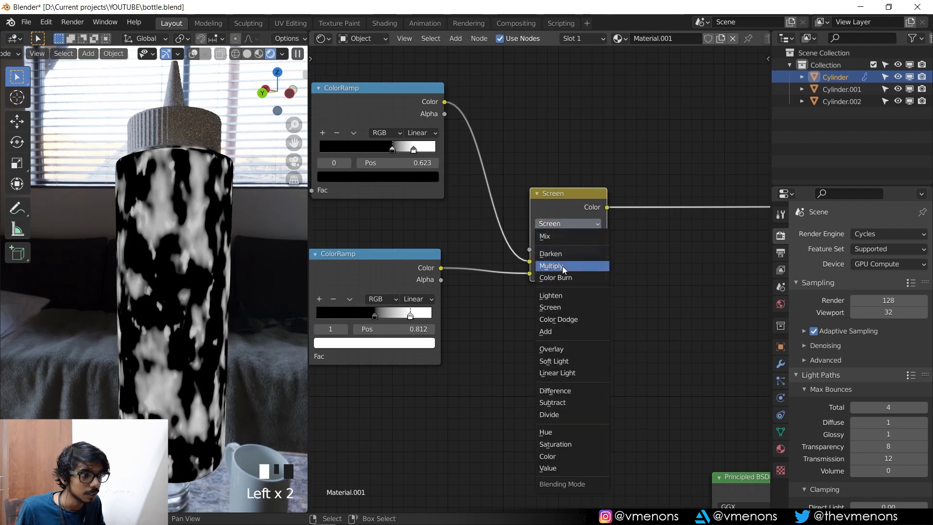
pyautogui.click(564, 266)
pyautogui.moveTo(225, 242); pyautogui.dragTo(233, 229, button='middle')
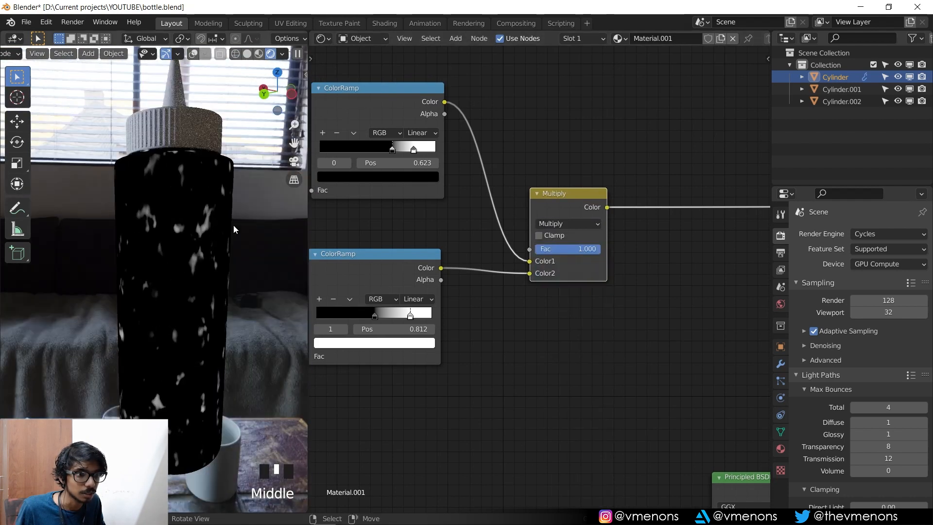
pyautogui.click(564, 225)
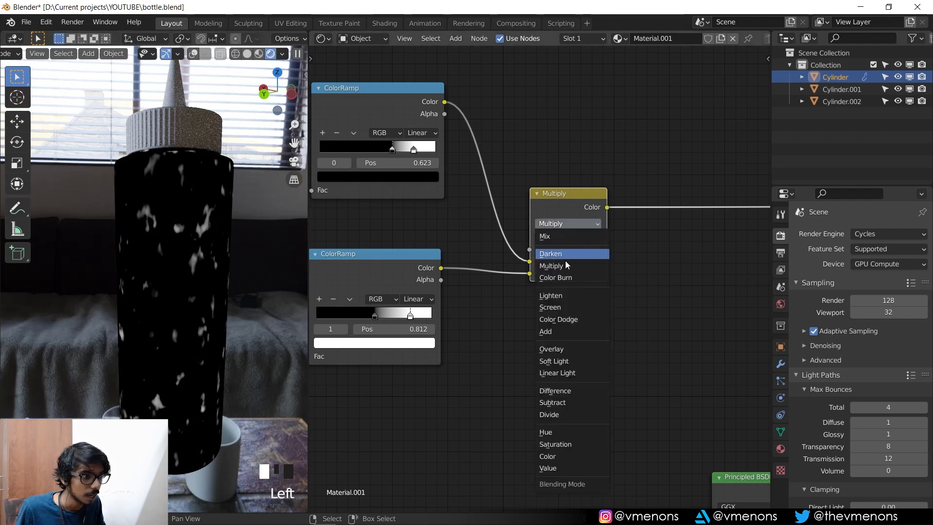
pyautogui.click(550, 308)
pyautogui.moveTo(222, 254); pyautogui.dragTo(198, 249, button='middle')
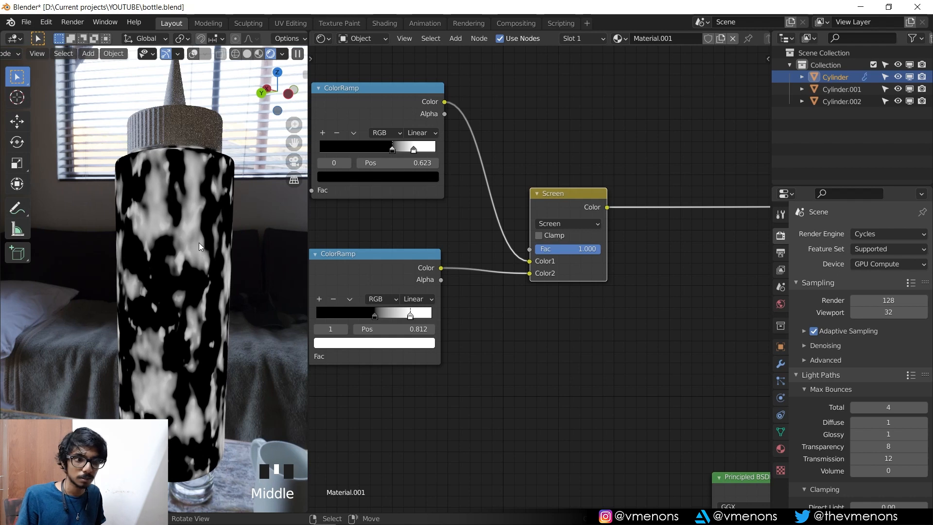
pyautogui.moveTo(565, 215); pyautogui.dragTo(496, 201, button='middle')
pyautogui.moveTo(476, 193)
pyautogui.mouseDown()
pyautogui.moveTo(481, 180)
pyautogui.moveTo(471, 179)
pyautogui.mouseUp()
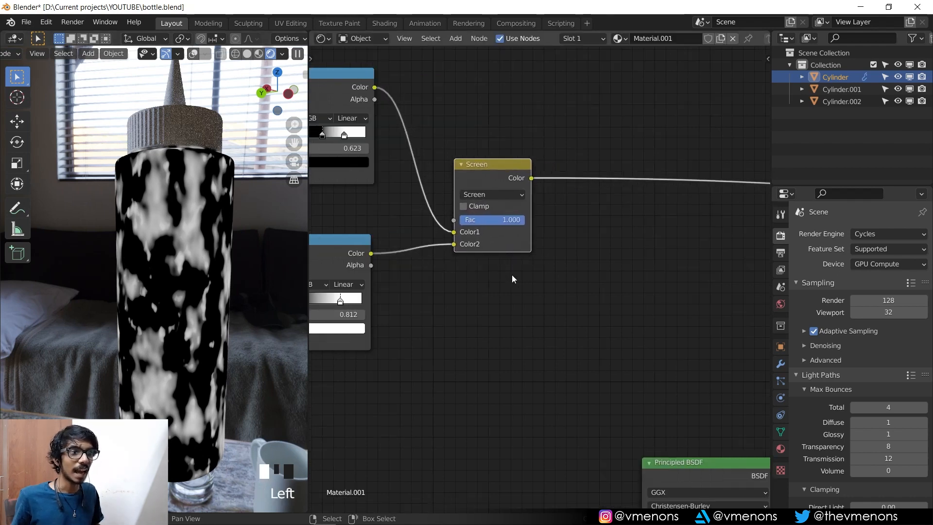
# Step: Select the ketchup object inside the bottle and copy the Principled BSDF from its Ketch material
pyautogui.scroll(-3, 513, 276)
pyautogui.moveTo(523, 278); pyautogui.dragTo(488, 256, button='middle')
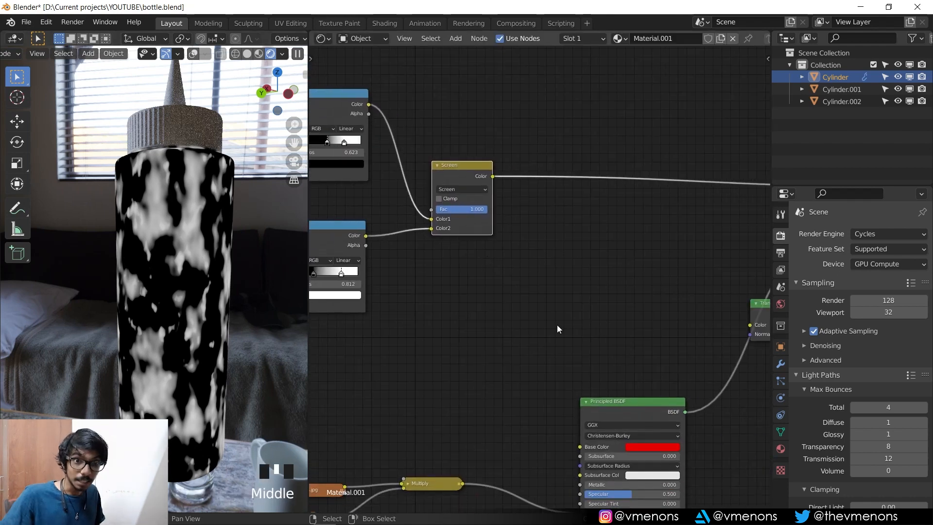
pyautogui.rightClick(199, 343)
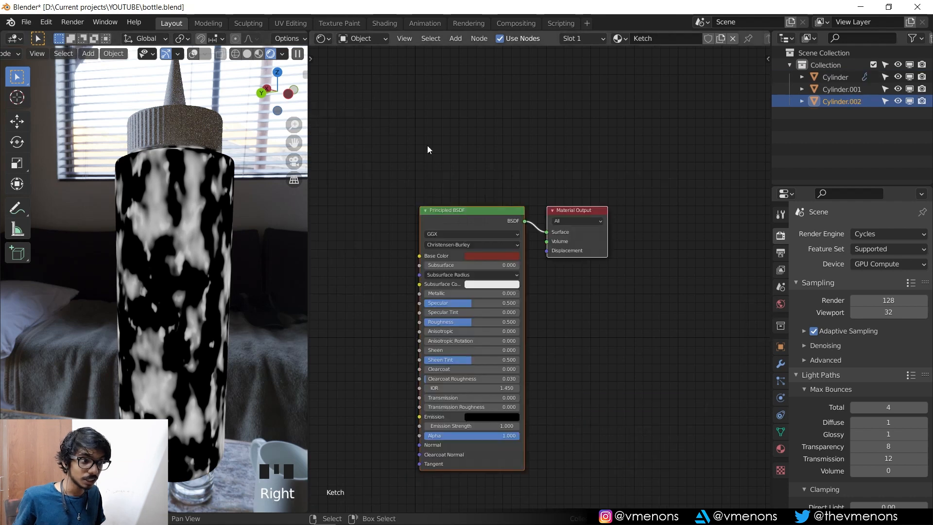
pyautogui.moveTo(427, 145); pyautogui.dragTo(498, 276)
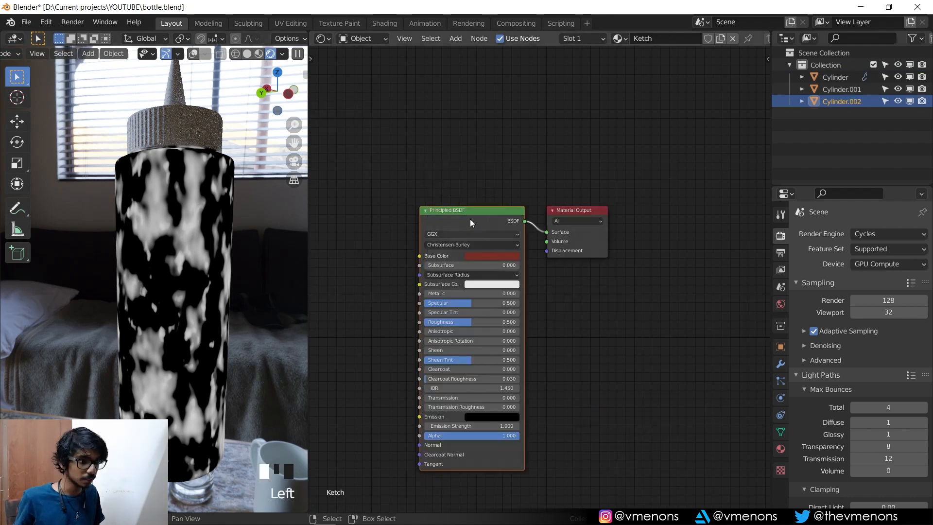
pyautogui.click(461, 208)
pyautogui.click(456, 212)
pyautogui.hotkey('ctrl', 'c')
pyautogui.hotkey('ctrl', 'c')
pyautogui.hotkey('ctrl', 'c')
pyautogui.hotkey('ctrl', 'c')
pyautogui.hotkey('ctrl', 'c')
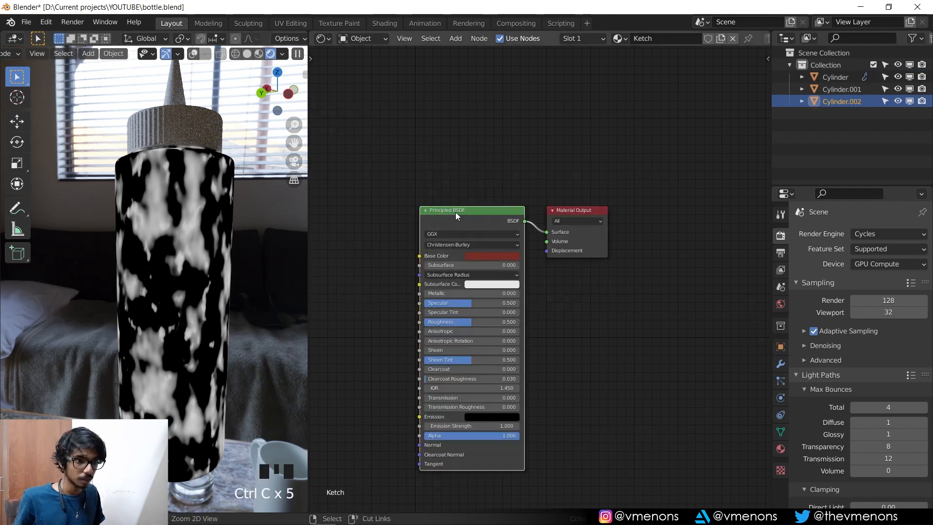
# Step: Paste the copied ketchup Principled BSDF into the bottle's Material.001 and place it beside the red Principled BSDF
pyautogui.rightClick(189, 179)
pyautogui.scroll(-3, 548, 318)
pyautogui.moveTo(547, 318); pyautogui.dragTo(611, 323, button='middle')
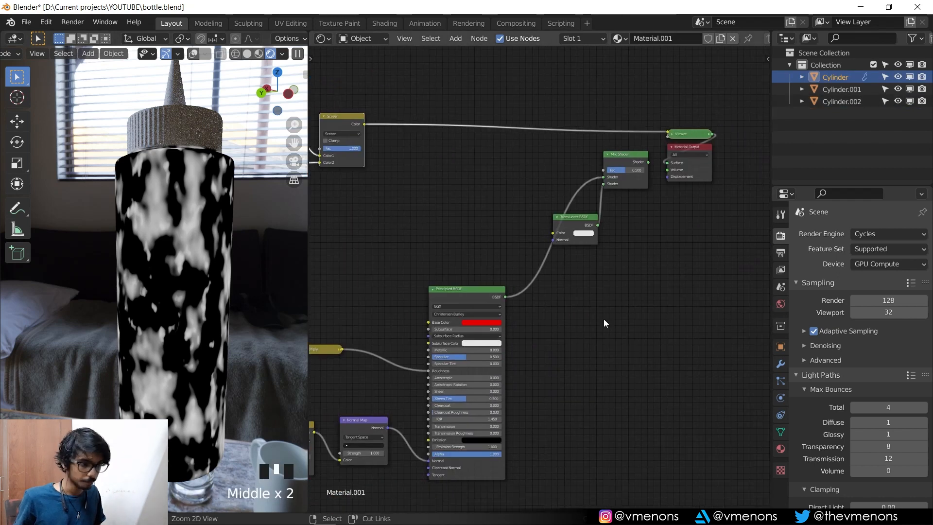
pyautogui.hotkey('ctrl', 'v')
pyautogui.moveTo(368, 151); pyautogui.dragTo(651, 286)
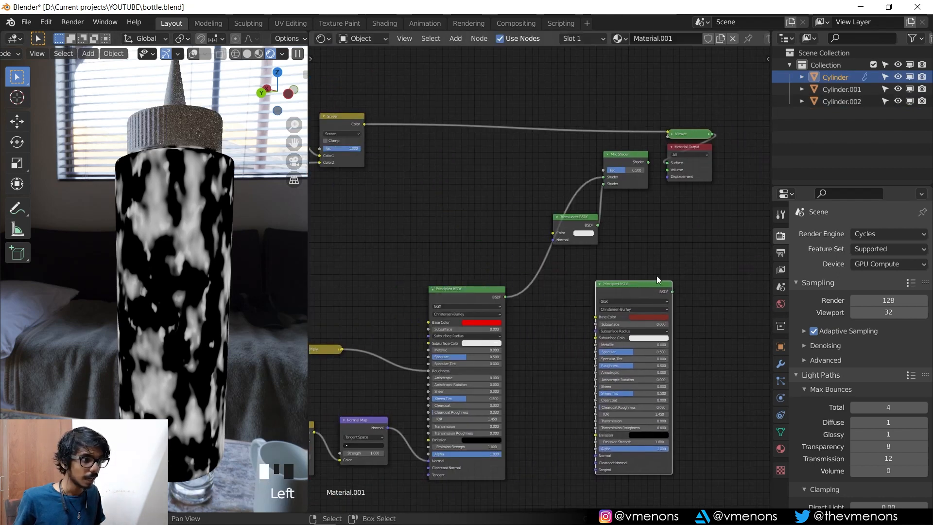
# Step: Rearrange the Translucent BSDF, Mix Shader and red Principled BSDF into a compact group beside the pasted shader
pyautogui.moveTo(702, 203); pyautogui.dragTo(666, 222, button='middle')
pyautogui.moveTo(541, 239); pyautogui.dragTo(518, 321)
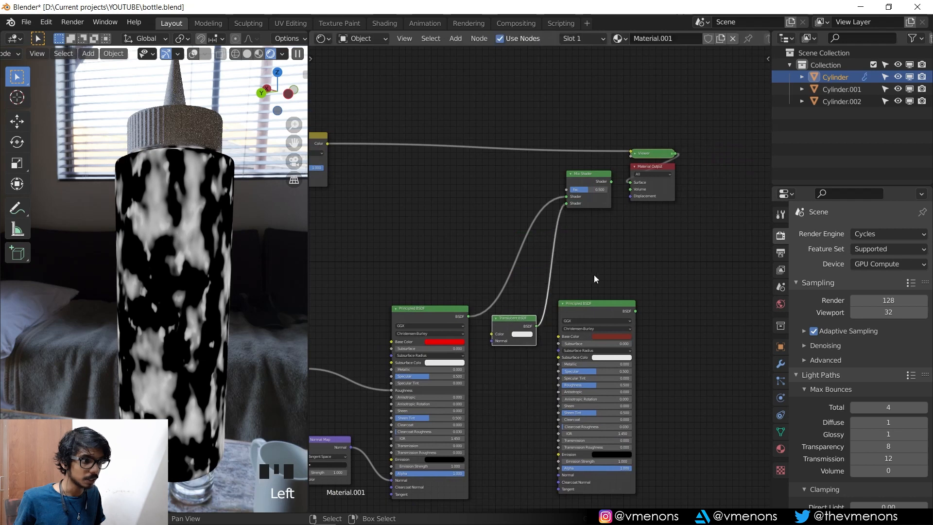
pyautogui.moveTo(325, 148); pyautogui.dragTo(349, 149, button='middle')
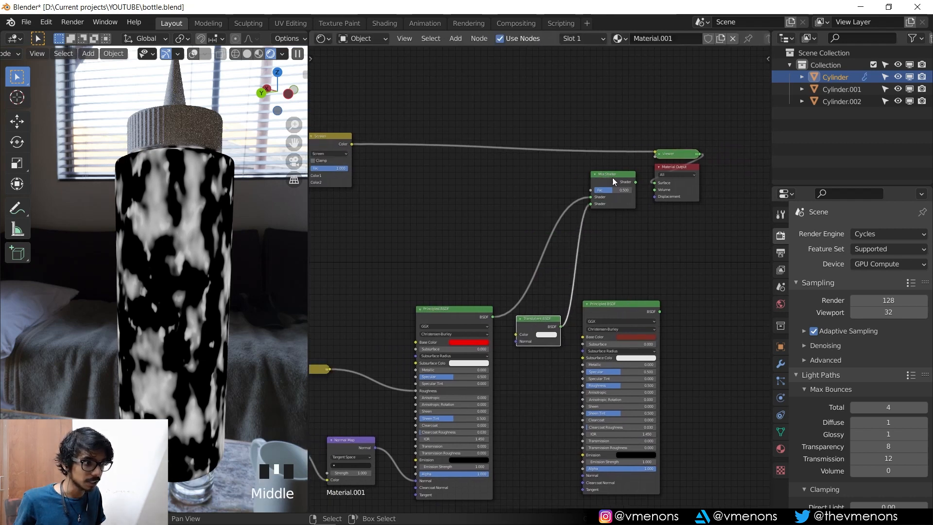
pyautogui.moveTo(613, 182); pyautogui.dragTo(598, 249)
pyautogui.click(435, 282)
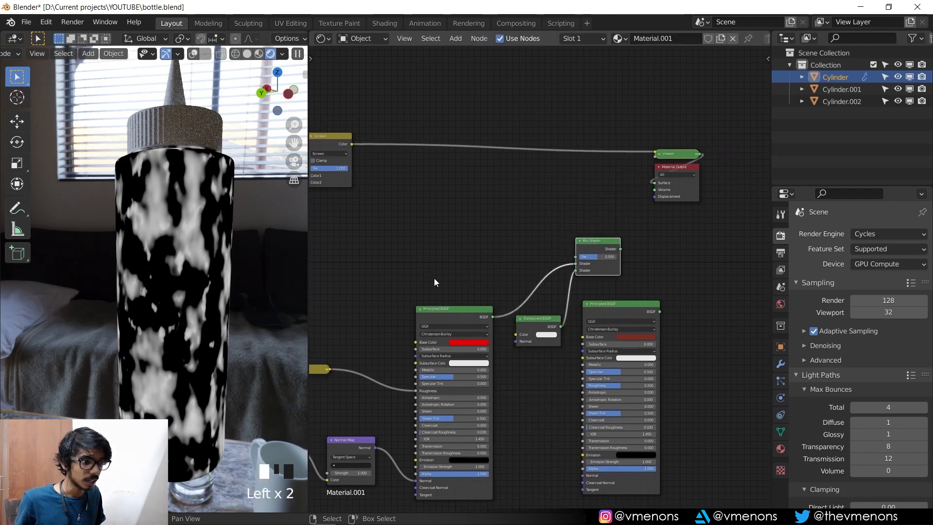
pyautogui.moveTo(434, 281); pyautogui.dragTo(542, 340)
pyautogui.press('g')
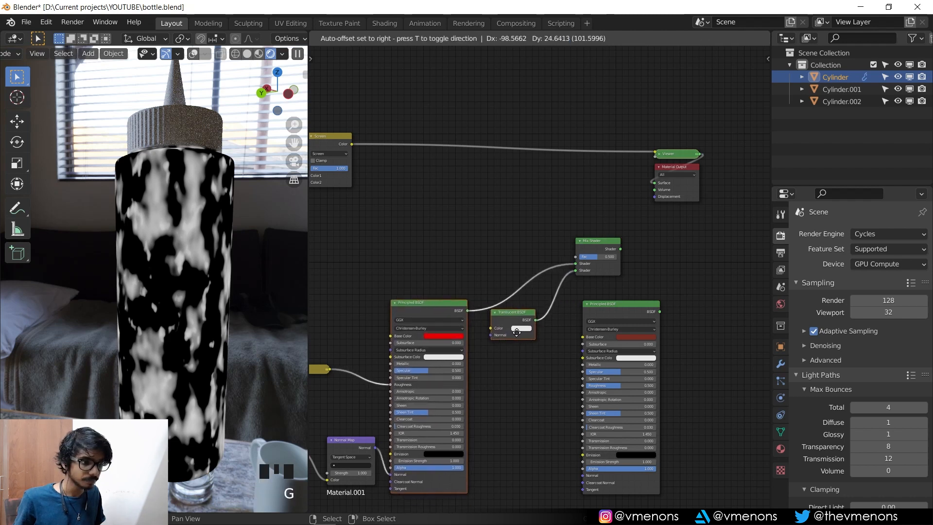
pyautogui.click(511, 320)
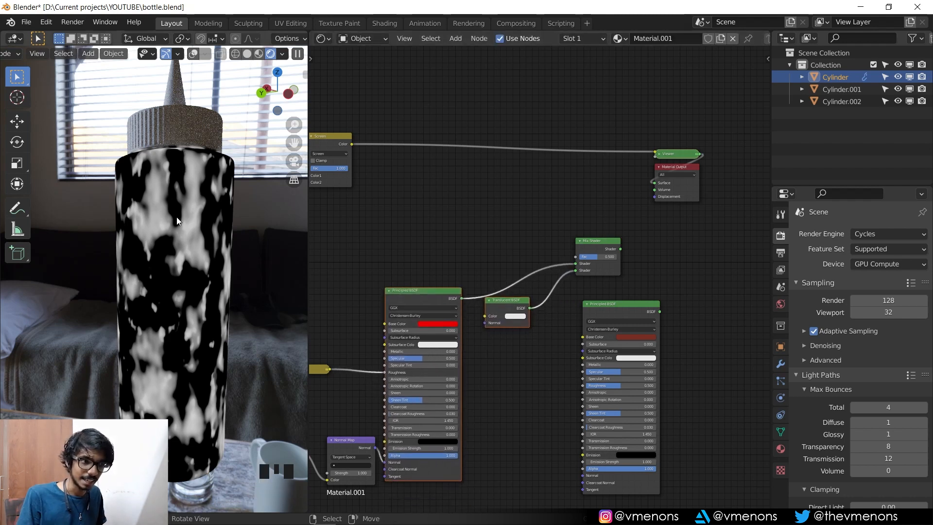
# Step: Duplicate the Mix Shader and use the copy to combine the existing plastic mix with the ketchup Principled BSDF
pyautogui.moveTo(675, 250); pyautogui.dragTo(635, 287, button='middle')
pyautogui.scroll(3, 561, 298)
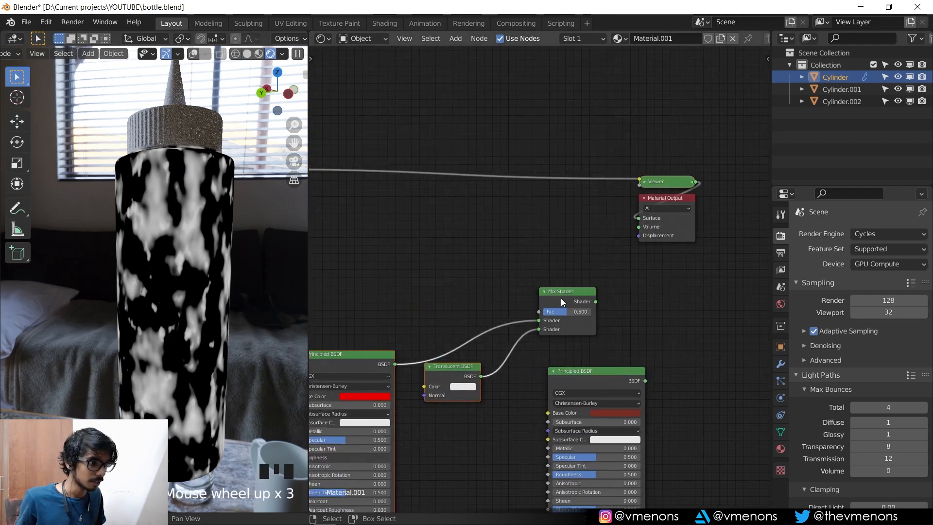
pyautogui.moveTo(561, 297); pyautogui.dragTo(608, 319)
pyautogui.hotkey('shift', 'd')
pyautogui.click(642, 297)
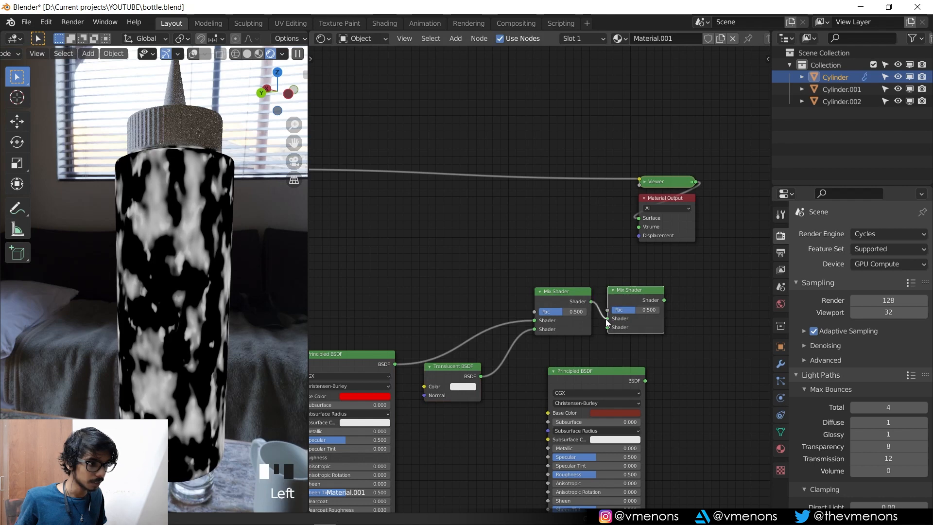
pyautogui.moveTo(640, 387); pyautogui.dragTo(609, 326)
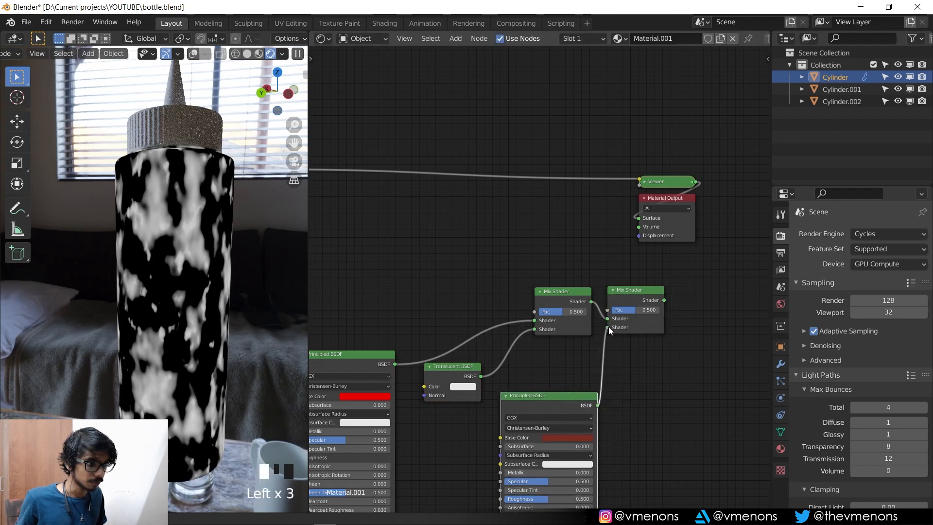
# Step: Connect the second Mix Shader to the Material Output surface and check the blended material on the bottle
pyautogui.keyDown('ctrl'); pyautogui.keyDown('shift'); pyautogui.click(627, 297); pyautogui.keyUp('shift'); pyautogui.keyUp('ctrl')
pyautogui.moveTo(612, 170); pyautogui.dragTo(696, 242)
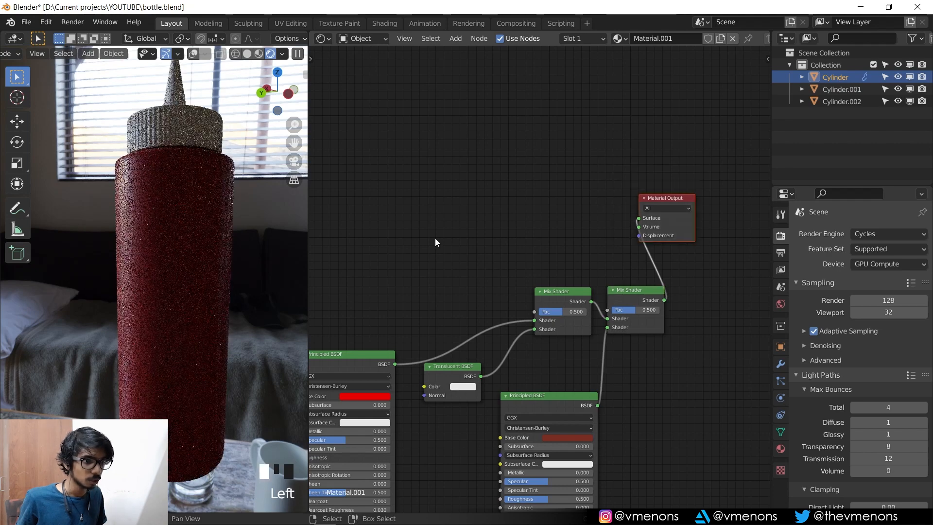
pyautogui.moveTo(207, 258)
pyautogui.mouseDown(button='middle')
pyautogui.moveTo(191, 254)
pyautogui.moveTo(228, 252)
pyautogui.moveTo(219, 256)
pyautogui.mouseUp(button='middle')
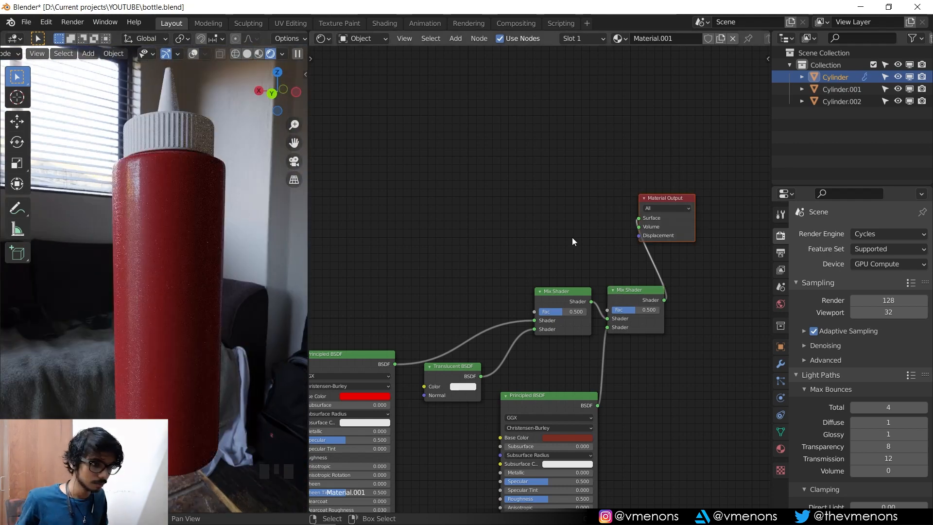
# Step: Connect the Screen node's color to the second Mix Shader's factor and inspect the ketchup spots around the bottle
pyautogui.scroll(-4, 573, 237)
pyautogui.moveTo(572, 237); pyautogui.dragTo(625, 233, button='middle')
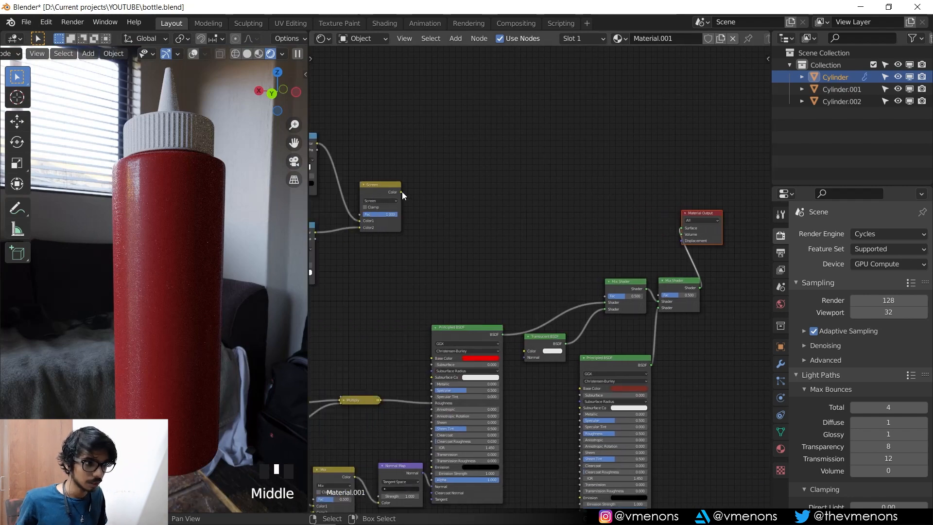
pyautogui.moveTo(401, 192); pyautogui.dragTo(659, 294)
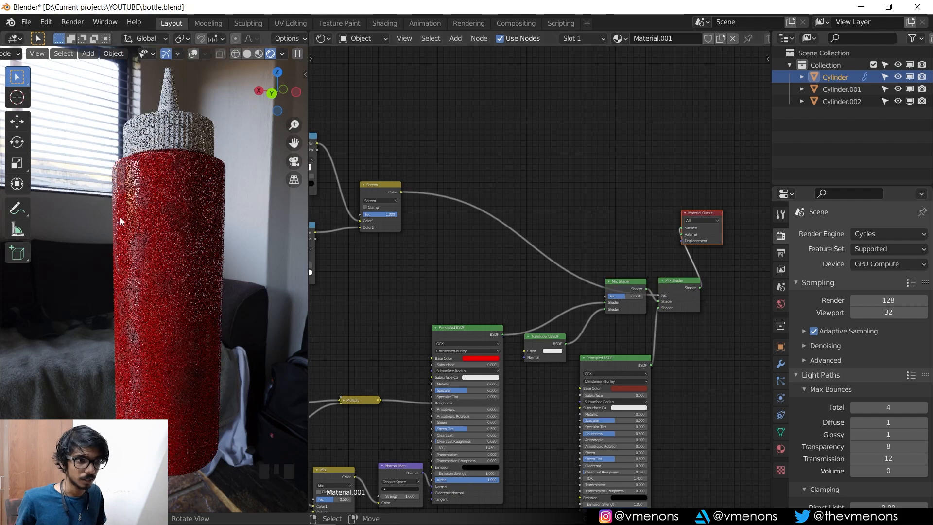
pyautogui.moveTo(218, 221)
pyautogui.mouseDown(button='middle')
pyautogui.moveTo(218, 262)
pyautogui.moveTo(236, 220)
pyautogui.moveTo(194, 206)
pyautogui.moveTo(217, 223)
pyautogui.mouseUp(button='middle')
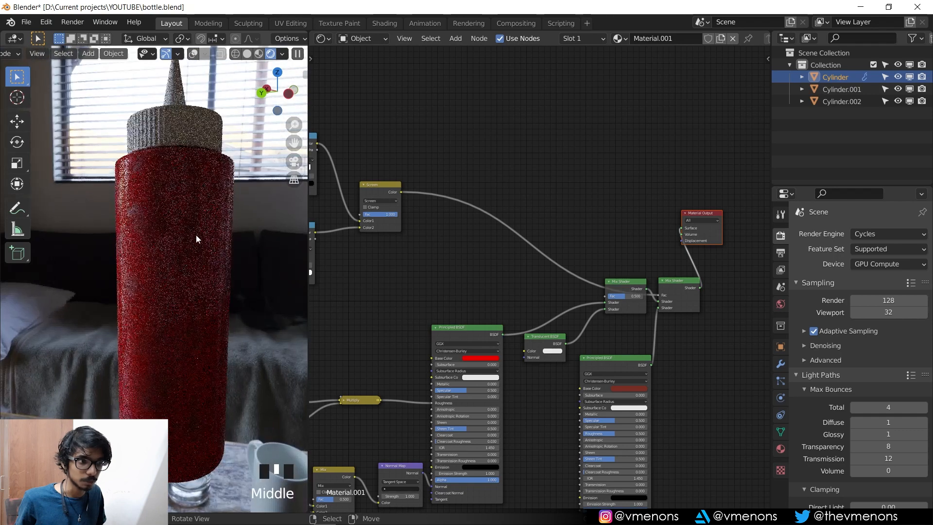
pyautogui.moveTo(165, 358); pyautogui.dragTo(157, 377, button='middle')
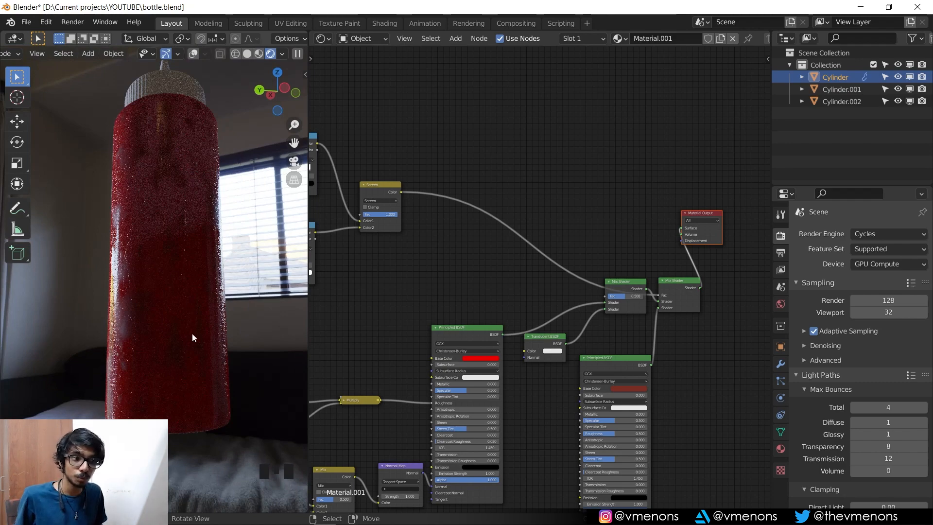
pyautogui.moveTo(182, 265); pyautogui.dragTo(180, 288, button='middle')
# Step: Select the two noise mask chains feeding the Screen node and review them alongside the bottle's spots
pyautogui.moveTo(412, 286); pyautogui.dragTo(571, 314, button='middle')
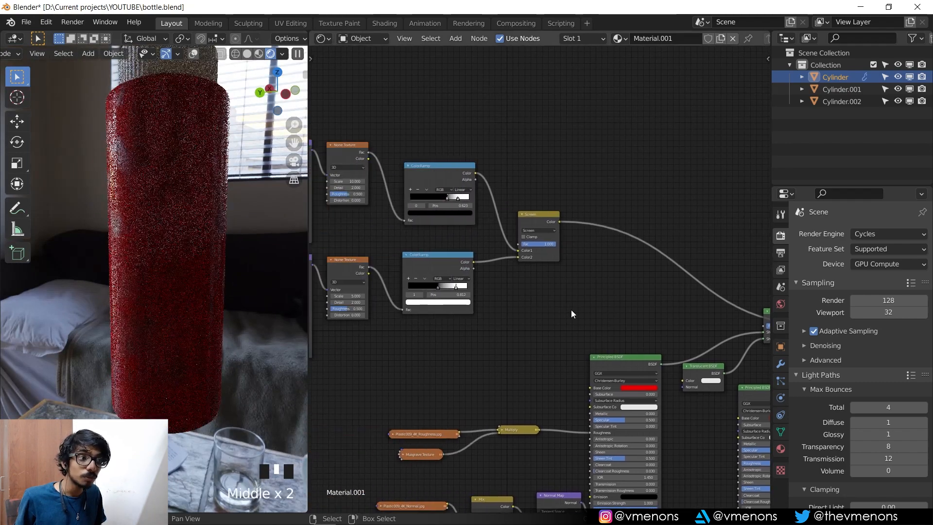
pyautogui.scroll(-4, 500, 306)
pyautogui.moveTo(497, 306); pyautogui.dragTo(576, 313, button='middle')
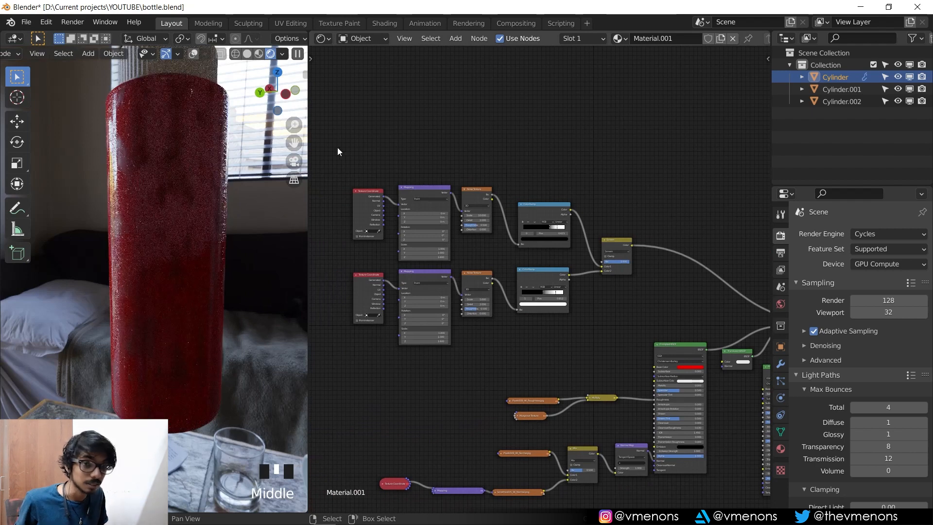
pyautogui.moveTo(337, 151); pyautogui.dragTo(570, 335)
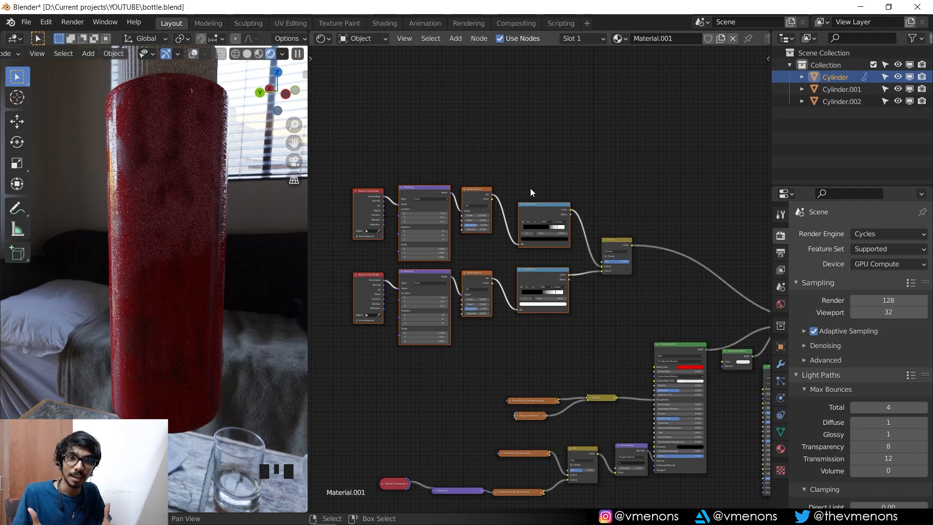
pyautogui.scroll(3, 506, 135)
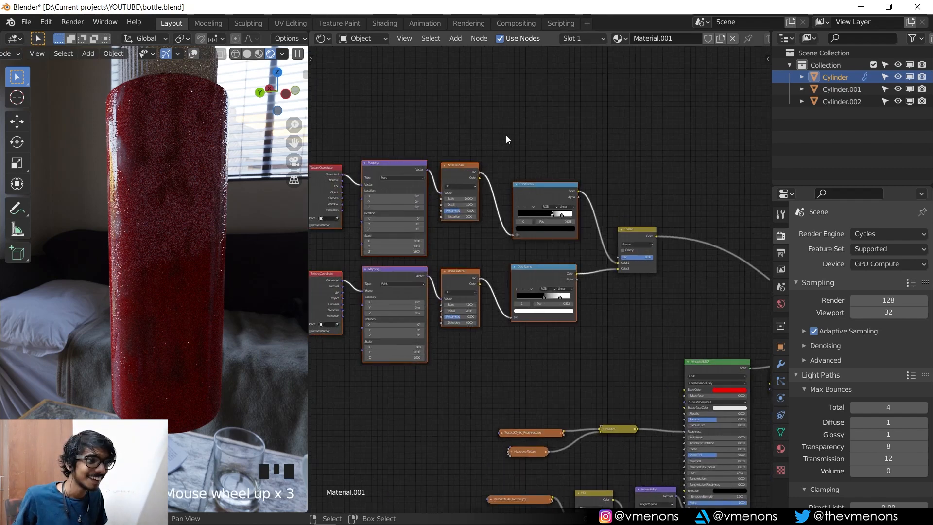
pyautogui.moveTo(505, 135); pyautogui.dragTo(521, 164, button='middle')
pyautogui.keyDown('shift'); pyautogui.moveTo(200, 150); pyautogui.dragTo(199, 165, button='middle'); pyautogui.keyUp('shift')
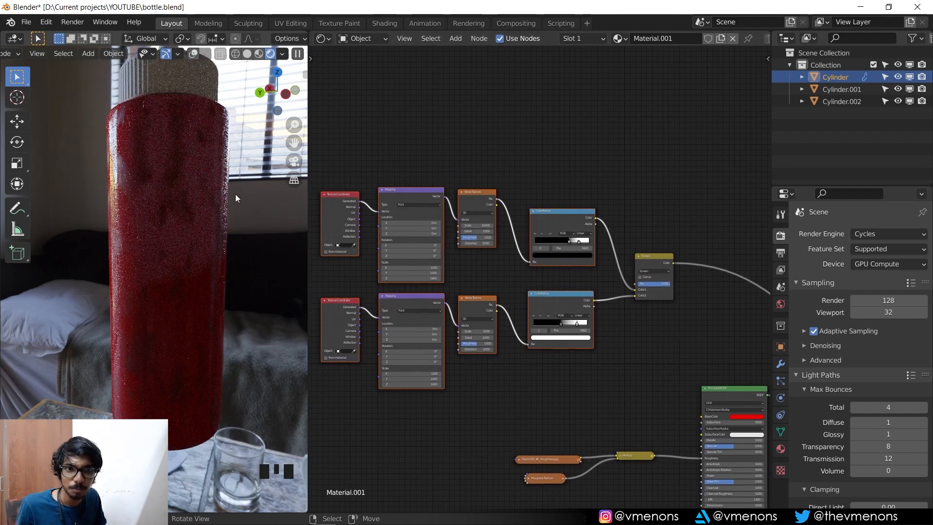
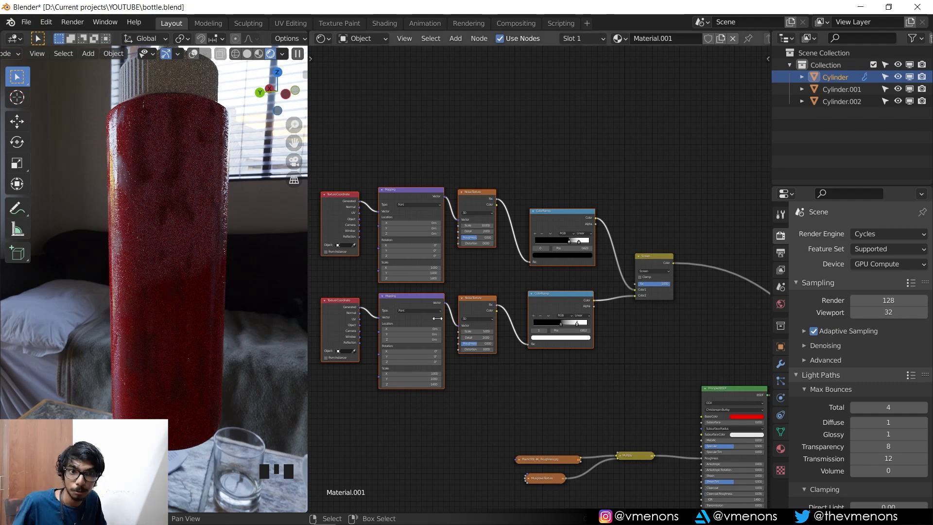
# Step: Add a Gradient Texture above the two noise mask chains, with its own Texture Coordinate and Mapping nodes
pyautogui.middleClick(518, 173)
pyautogui.scroll(-2, 534, 170)
pyautogui.moveTo(550, 167); pyautogui.dragTo(512, 217, button='middle')
pyautogui.hotkey('shift', 'a')
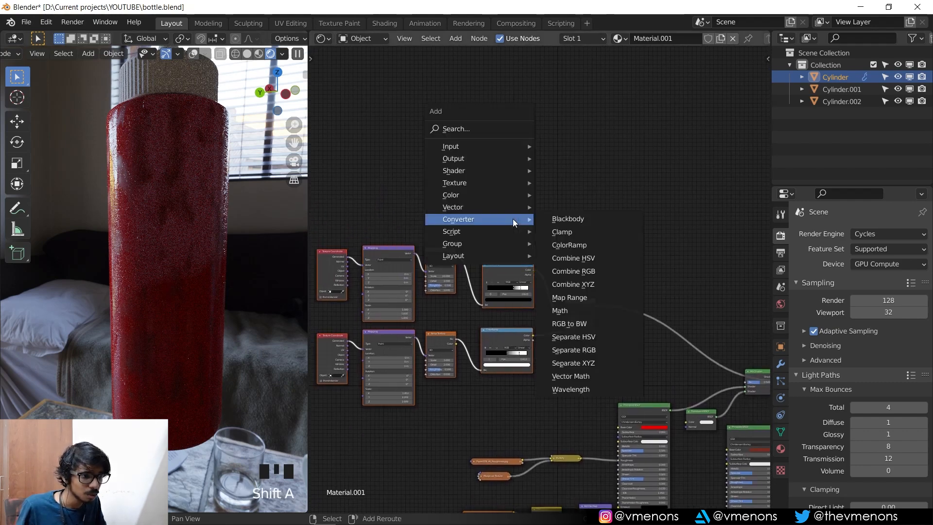
pyautogui.moveTo(471, 182)
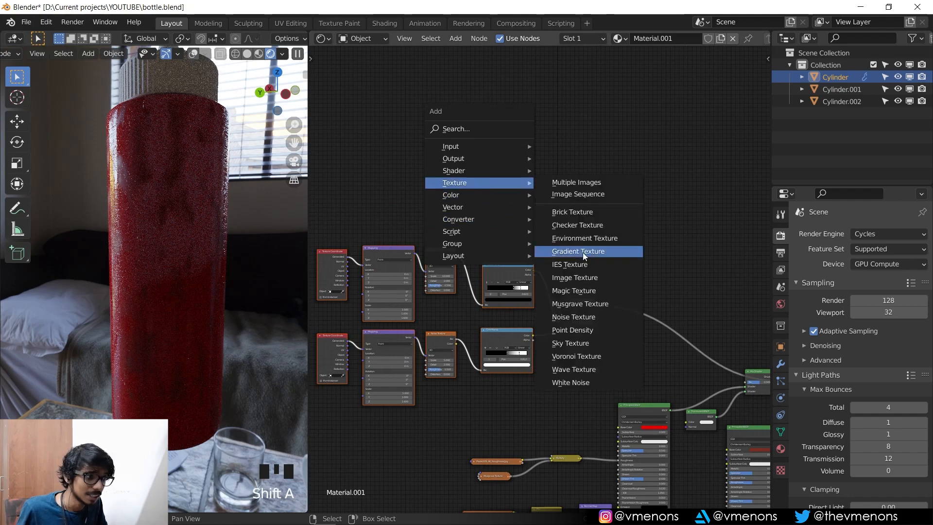
pyautogui.click(580, 251)
pyautogui.click(468, 167)
pyautogui.moveTo(468, 167); pyautogui.dragTo(478, 197, button='middle')
pyautogui.scroll(4, 520, 188)
pyautogui.hotkey('ctrl', 't')
pyautogui.scroll(8, 518, 197)
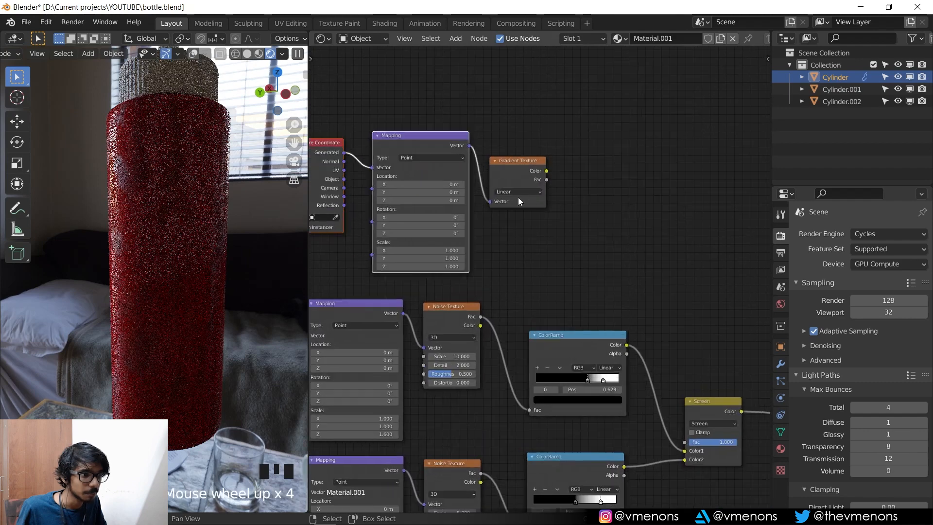
# Step: Preview the Gradient Texture on the bottle and set its Mapping node's Y rotation to 90°
pyautogui.moveTo(353, 118); pyautogui.dragTo(367, 141, button='middle')
pyautogui.keyDown('ctrl'); pyautogui.keyDown('shift'); pyautogui.click(509, 157); pyautogui.keyUp('shift'); pyautogui.keyUp('ctrl')
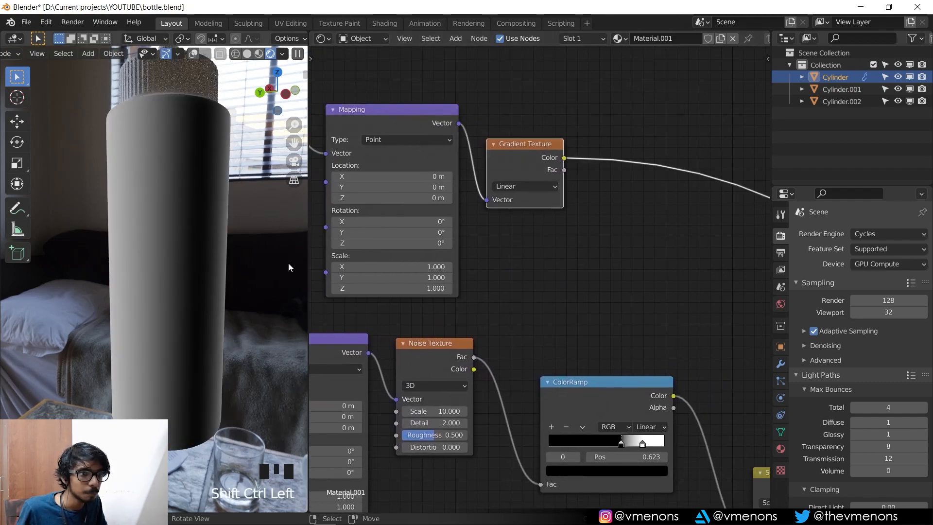
pyautogui.moveTo(287, 263); pyautogui.dragTo(170, 275, button='middle')
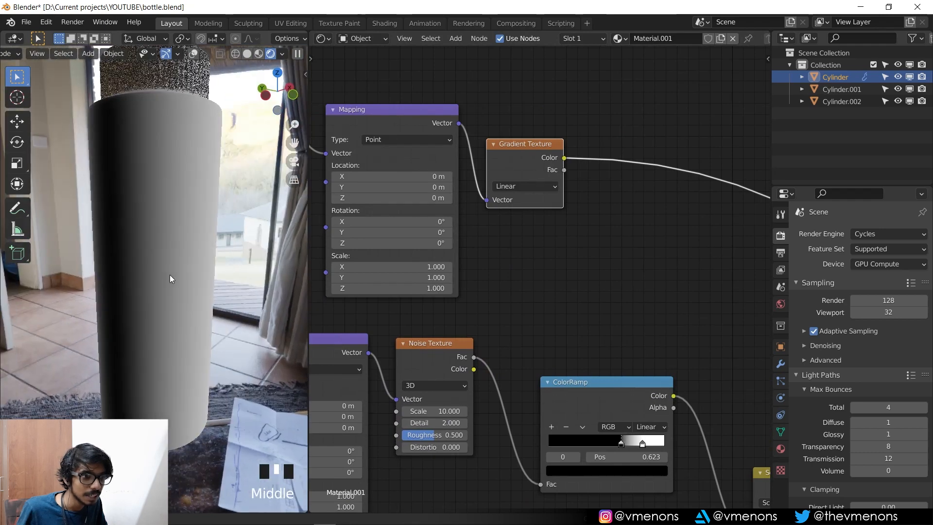
pyautogui.moveTo(391, 233); pyautogui.dragTo(366, 233)
pyautogui.click(384, 234)
pyautogui.write('9')
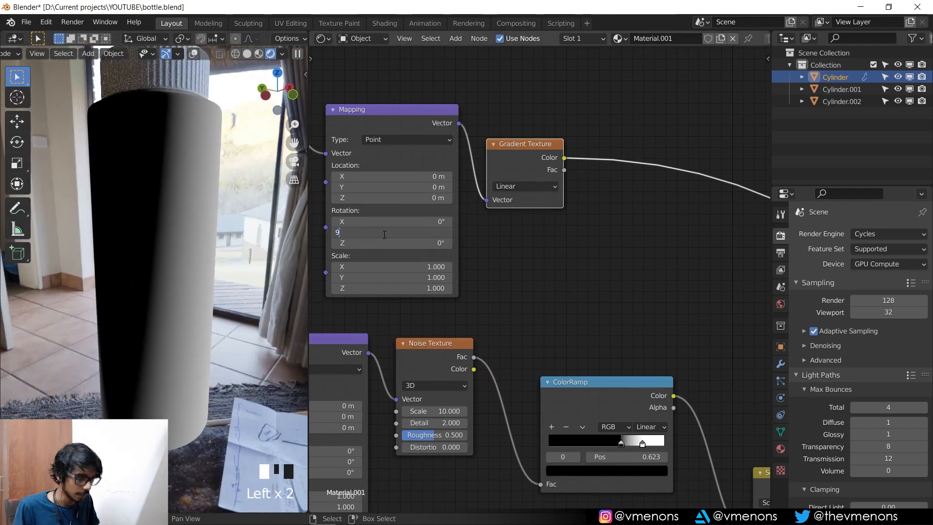
pyautogui.write('0')
pyautogui.press('Return')
pyautogui.moveTo(228, 328); pyautogui.dragTo(151, 220, button='middle')
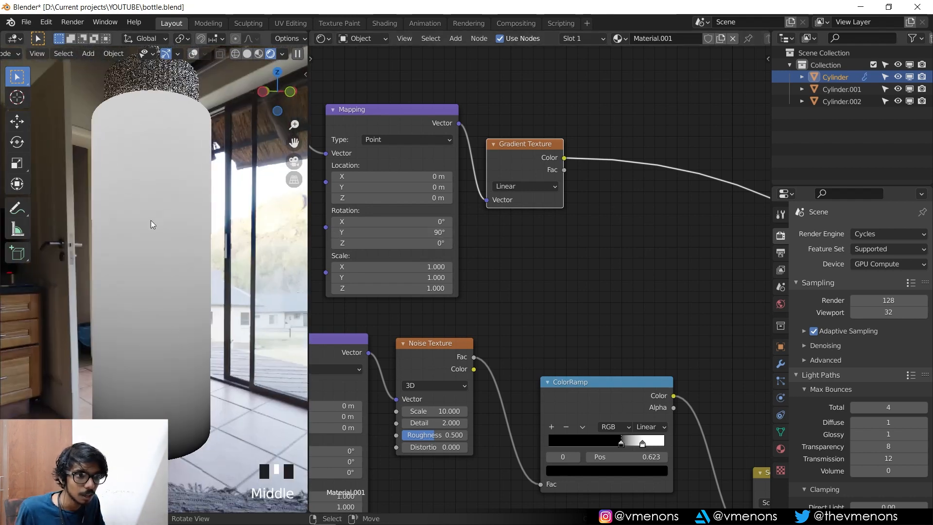
# Step: Insert a copy of the upper noise ColorRamp after the Gradient Texture and move its black stop to 0.435
pyautogui.moveTo(520, 349); pyautogui.dragTo(465, 354, button='middle')
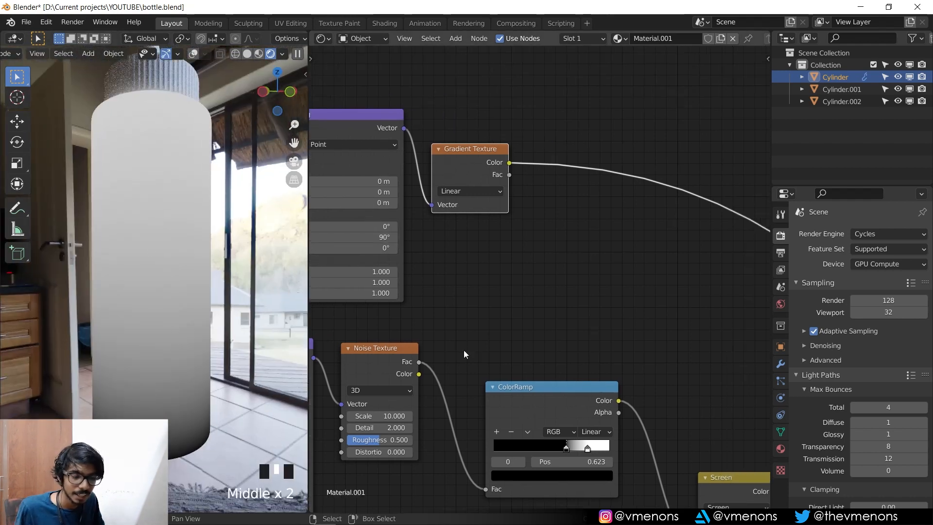
pyautogui.click(522, 409)
pyautogui.hotkey('shift', 'd')
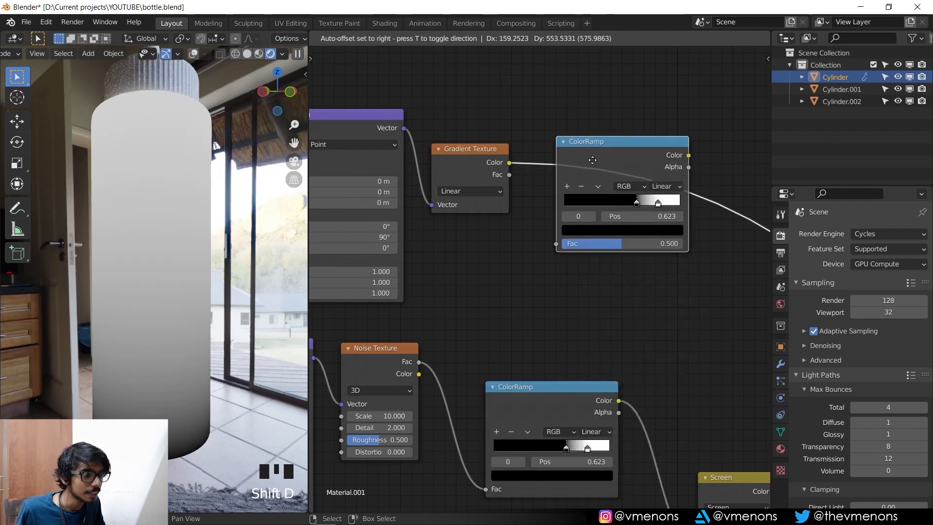
pyautogui.click(628, 262)
pyautogui.scroll(2, 628, 262)
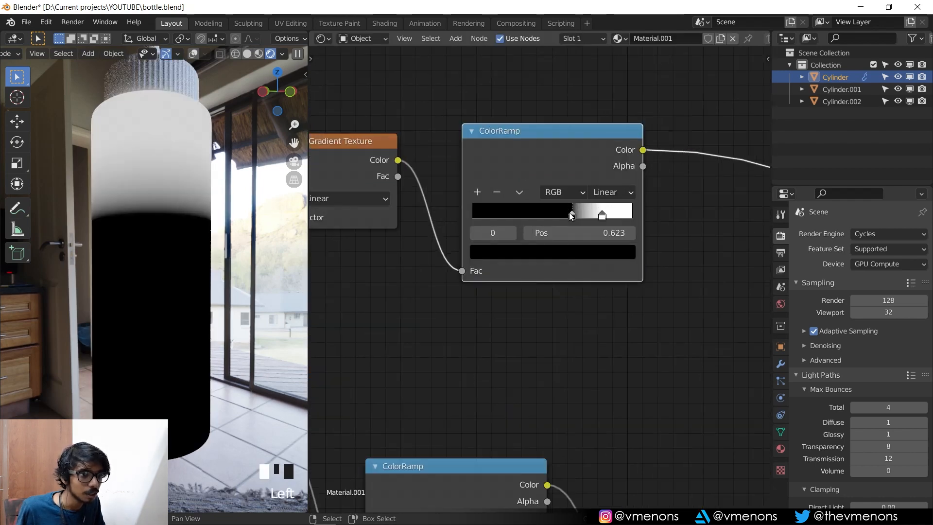
pyautogui.moveTo(571, 215); pyautogui.dragTo(541, 219)
pyautogui.scroll(-6, 549, 338)
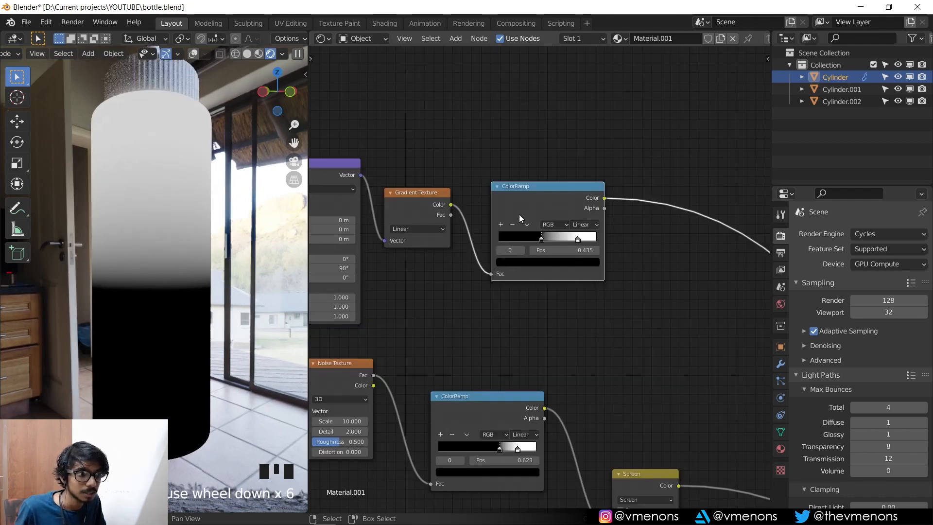
# Step: Duplicate the Screen node onto the link between the original and the Mix Shader, and preview the copy on the bottle
pyautogui.scroll(-4, 558, 380)
pyautogui.moveTo(542, 365); pyautogui.dragTo(356, 166, button='middle')
pyautogui.moveTo(588, 330); pyautogui.dragTo(594, 384, button='middle')
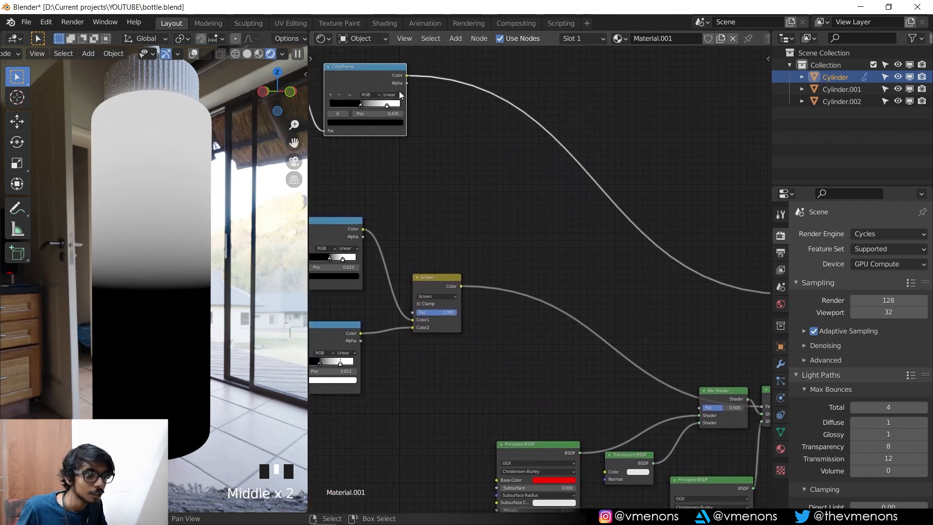
pyautogui.click(433, 281)
pyautogui.hotkey('shift', 'd')
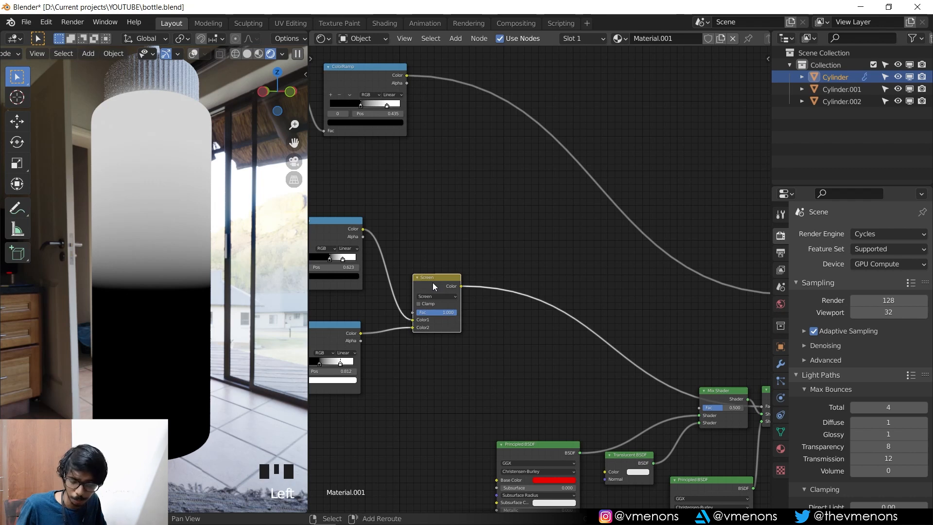
pyautogui.click(622, 313)
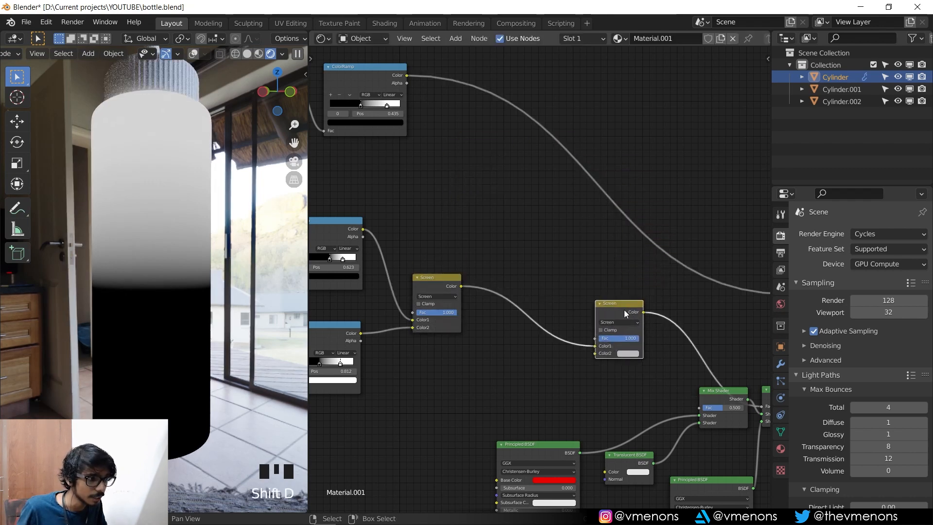
pyautogui.keyDown('ctrl'); pyautogui.keyDown('shift'); pyautogui.click(619, 312); pyautogui.keyUp('shift'); pyautogui.keyUp('ctrl')
pyautogui.scroll(1, 622, 315)
pyautogui.moveTo(675, 341); pyautogui.dragTo(638, 355, button='middle')
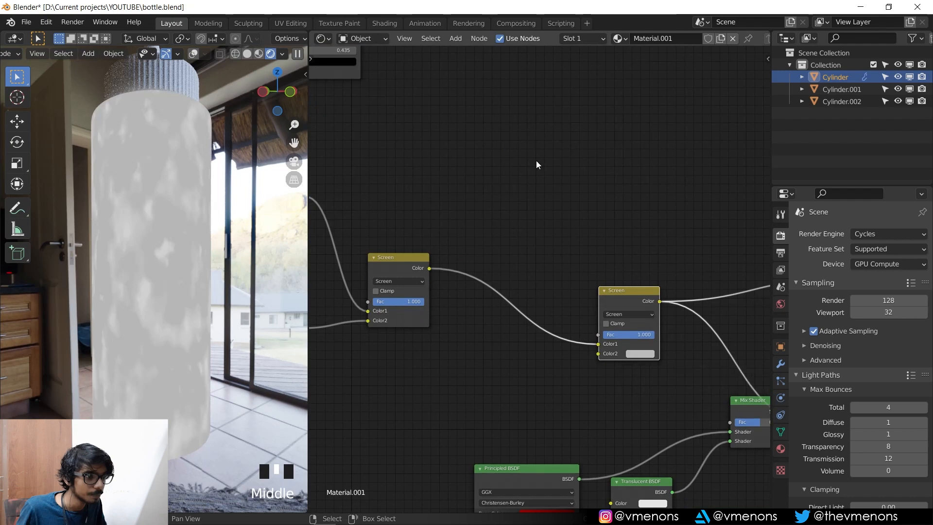
# Step: Connect the gradient ColorRamp's color output to the Color2 input of the duplicated Screen node
pyautogui.moveTo(411, 45); pyautogui.dragTo(443, 131, button='middle')
pyautogui.moveTo(392, 86); pyautogui.dragTo(630, 438)
pyautogui.moveTo(681, 336); pyautogui.dragTo(563, 252, button='middle')
pyautogui.scroll(4, 562, 252)
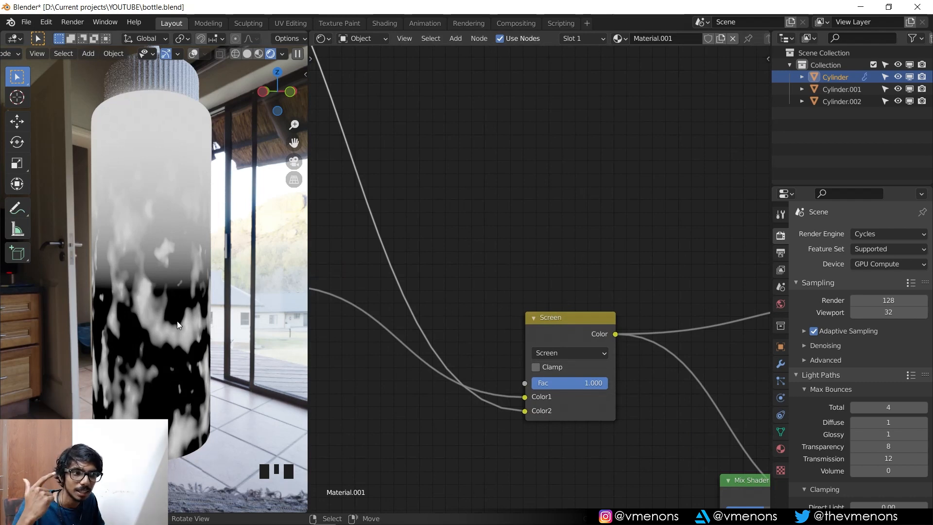
# Step: Set the duplicated Screen node's blending mode to Multiply and check the resulting mask on the bottle
pyautogui.moveTo(405, 149); pyautogui.dragTo(491, 201, button='middle')
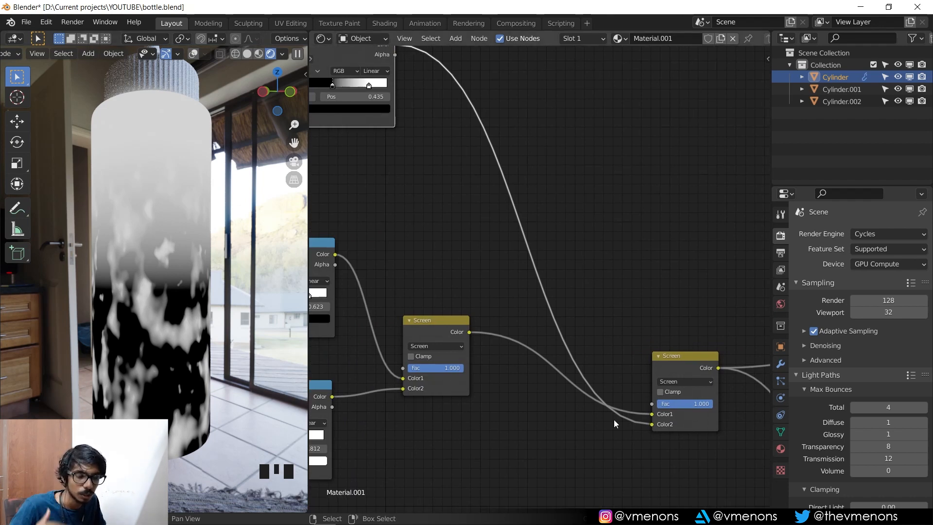
pyautogui.click(683, 382)
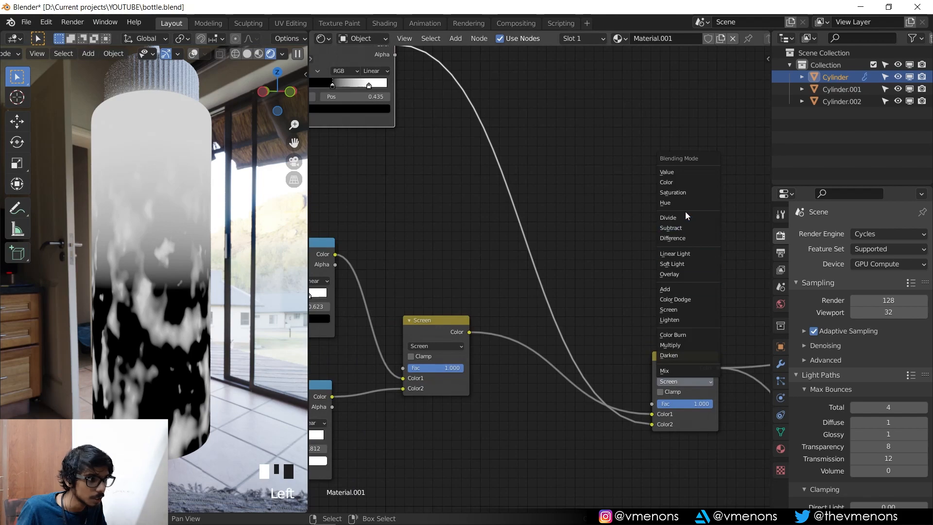
pyautogui.click(682, 345)
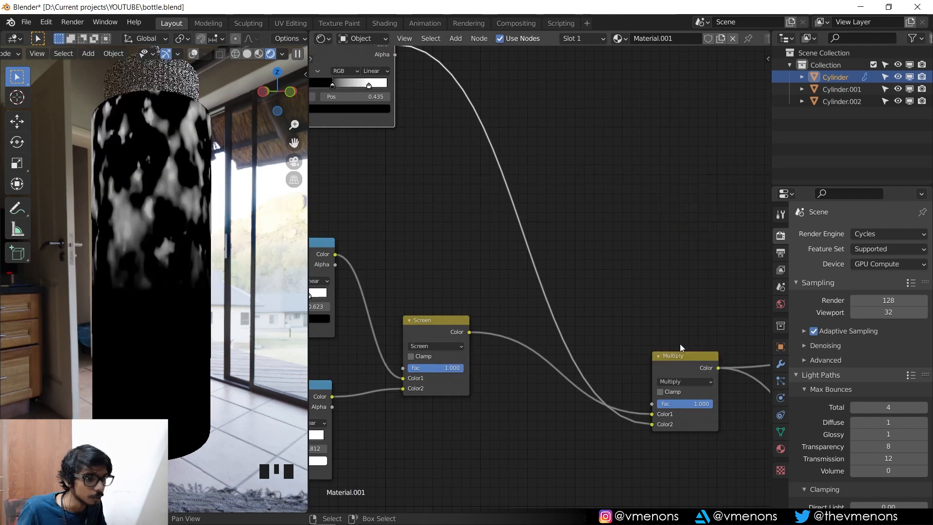
pyautogui.moveTo(665, 346); pyautogui.dragTo(610, 308, button='middle')
pyautogui.moveTo(165, 289)
pyautogui.mouseDown(button='middle')
pyautogui.moveTo(232, 287)
pyautogui.moveTo(170, 283)
pyautogui.mouseUp(button='middle')
# Step: Connect the Multiply color to the second Mix Shader's factor and send that shader to the Material Output surface
pyautogui.moveTo(661, 331); pyautogui.dragTo(502, 275, button='middle')
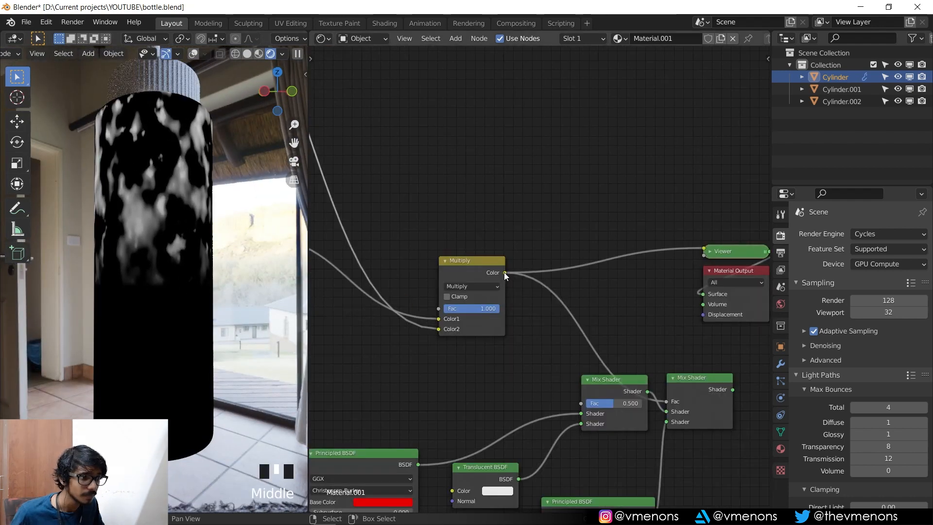
pyautogui.moveTo(505, 273); pyautogui.dragTo(666, 401)
pyautogui.keyDown('ctrl'); pyautogui.keyDown('shift'); pyautogui.click(699, 387); pyautogui.keyUp('shift'); pyautogui.keyUp('ctrl')
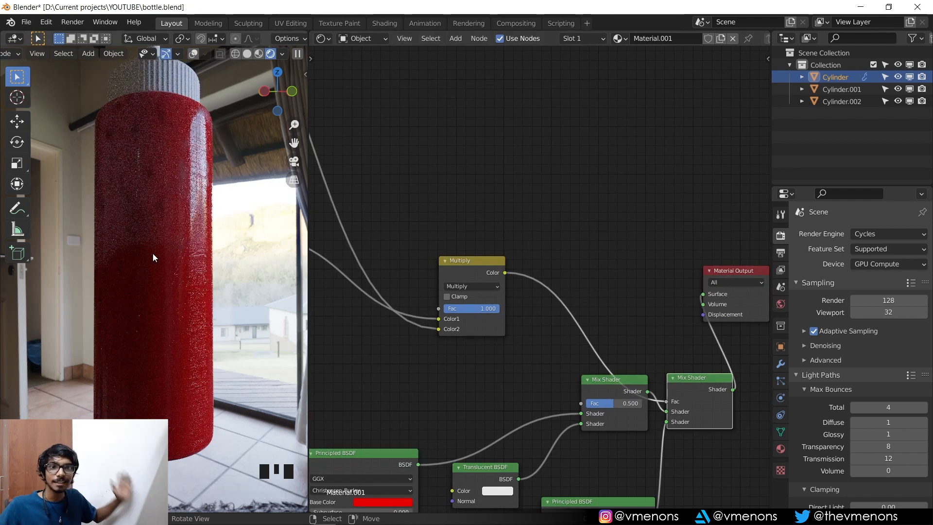
pyautogui.moveTo(130, 252); pyautogui.dragTo(174, 245, button='middle')
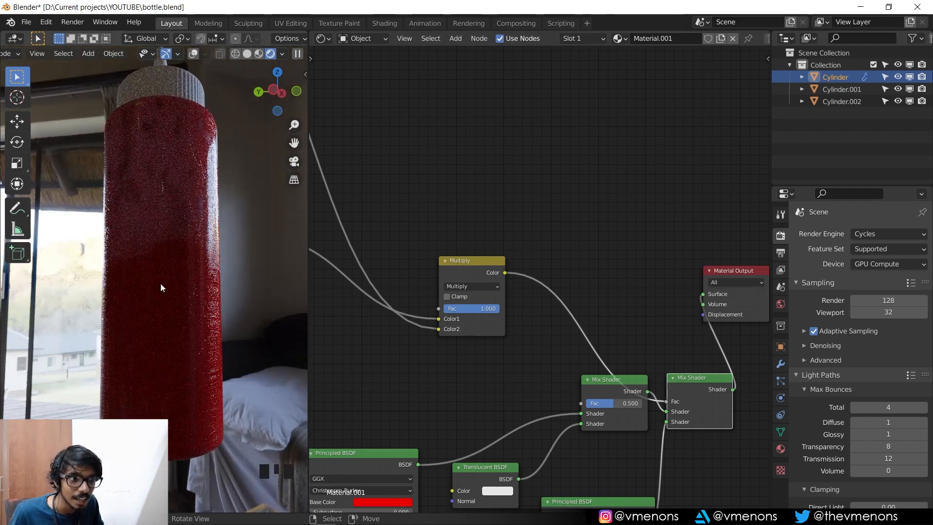
# Step: Try a scale of 5.8 on the lower Noise Texture feeding the Screen node and undo the change
pyautogui.moveTo(321, 374); pyautogui.dragTo(458, 334, button='middle')
pyautogui.scroll(-2, 457, 334)
pyautogui.moveTo(318, 345); pyautogui.dragTo(614, 352, button='middle')
pyautogui.moveTo(663, 389); pyautogui.dragTo(674, 385, button='middle')
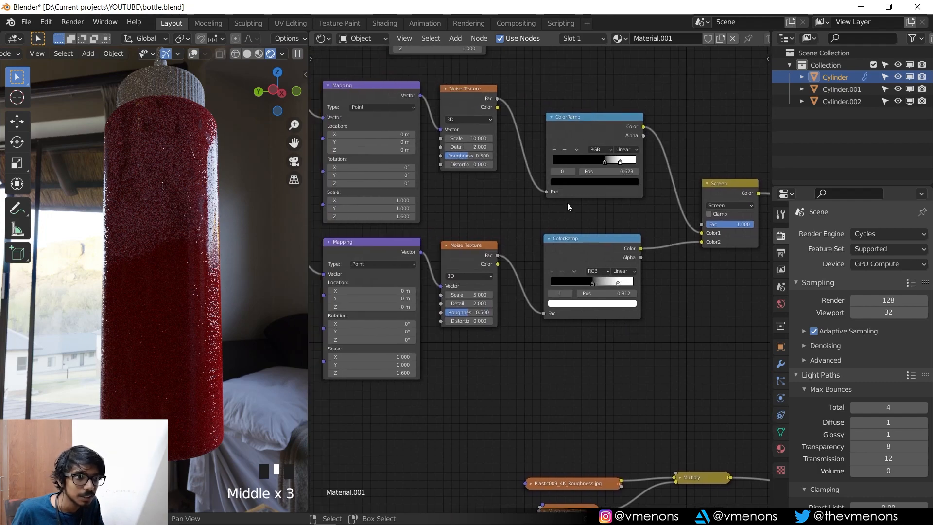
pyautogui.moveTo(567, 206); pyautogui.dragTo(602, 221, button='middle')
pyautogui.scroll(4, 542, 267)
pyautogui.moveTo(510, 325)
pyautogui.mouseDown()
pyautogui.moveTo(486, 324)
pyautogui.moveTo(510, 325)
pyautogui.mouseUp()
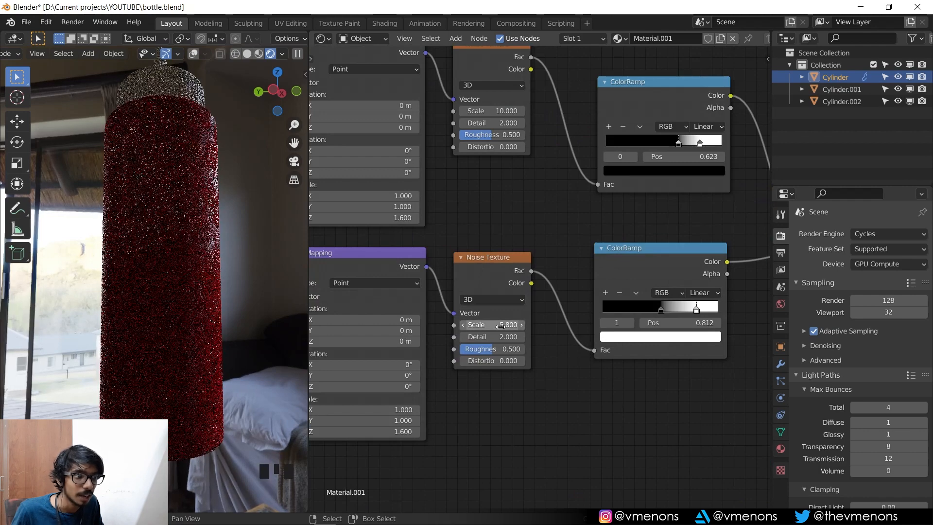
pyautogui.hotkey('ctrl', 'z')
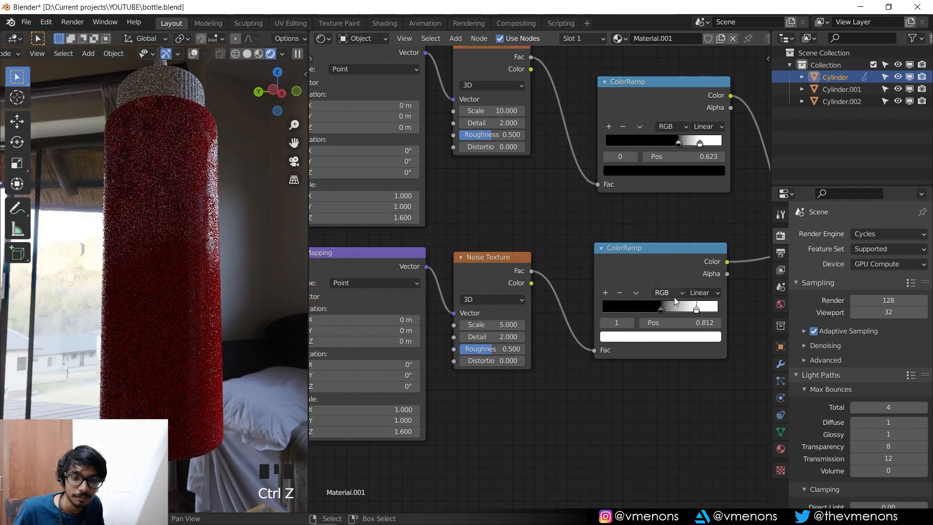
# Step: Review the whole node tree and look over the bottle up to its cap and nozzle
pyautogui.scroll(-6, 659, 302)
pyautogui.scroll(-3, 616, 306)
pyautogui.moveTo(656, 303); pyautogui.dragTo(559, 317, button='middle')
pyautogui.scroll(-4, 604, 339)
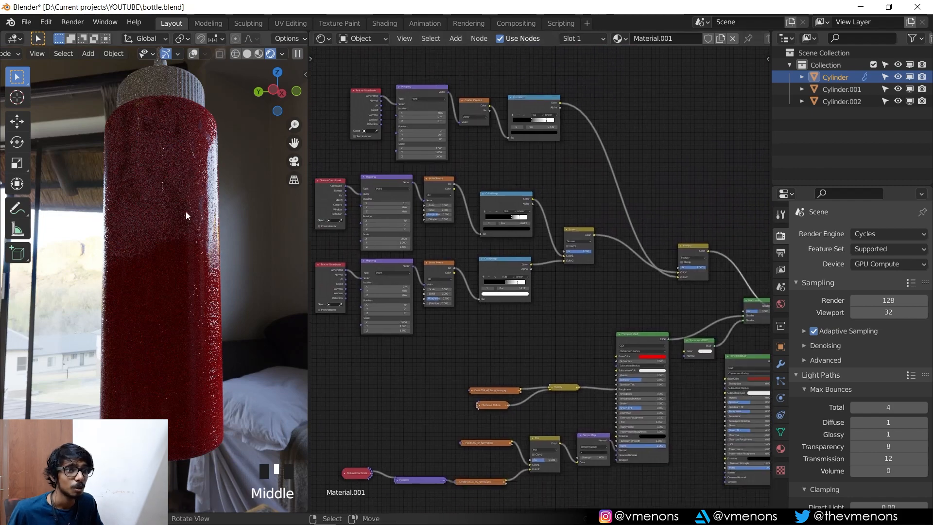
pyautogui.moveTo(185, 212); pyautogui.dragTo(170, 277, button='middle')
pyautogui.scroll(-1, 188, 210)
pyautogui.moveTo(519, 324); pyautogui.dragTo(515, 323, button='middle')
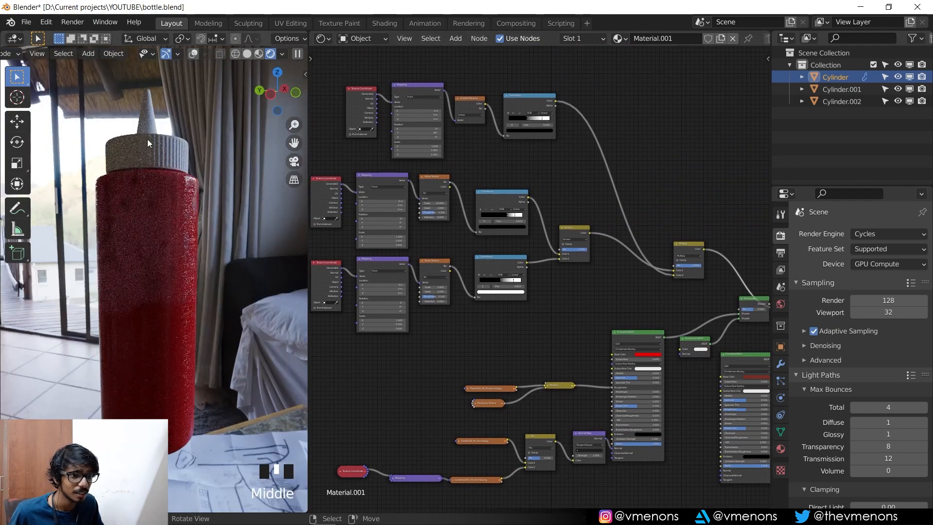
# Step: Copy the red plastic Principled BSDF together with its roughness and normal map nodes
pyautogui.scroll(-1, 516, 360)
pyautogui.moveTo(623, 439); pyautogui.dragTo(665, 400, button='middle')
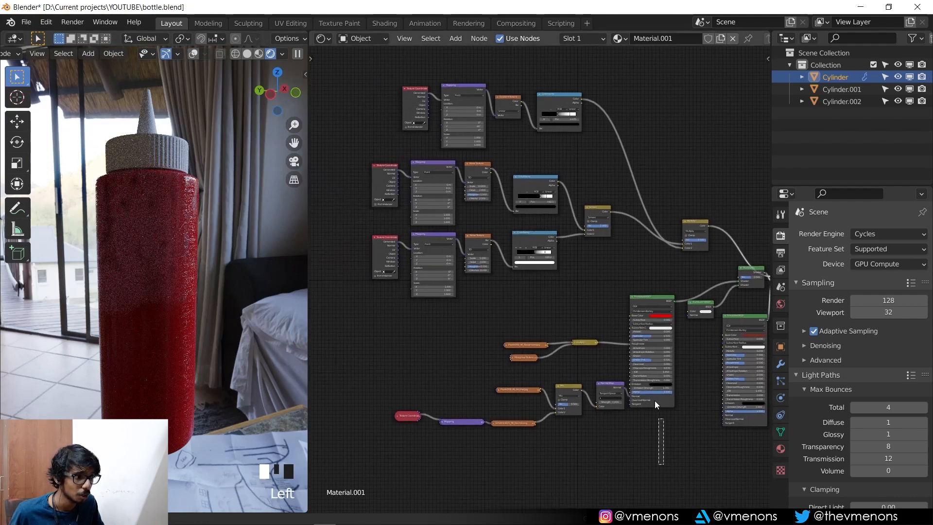
pyautogui.moveTo(662, 463); pyautogui.dragTo(397, 324)
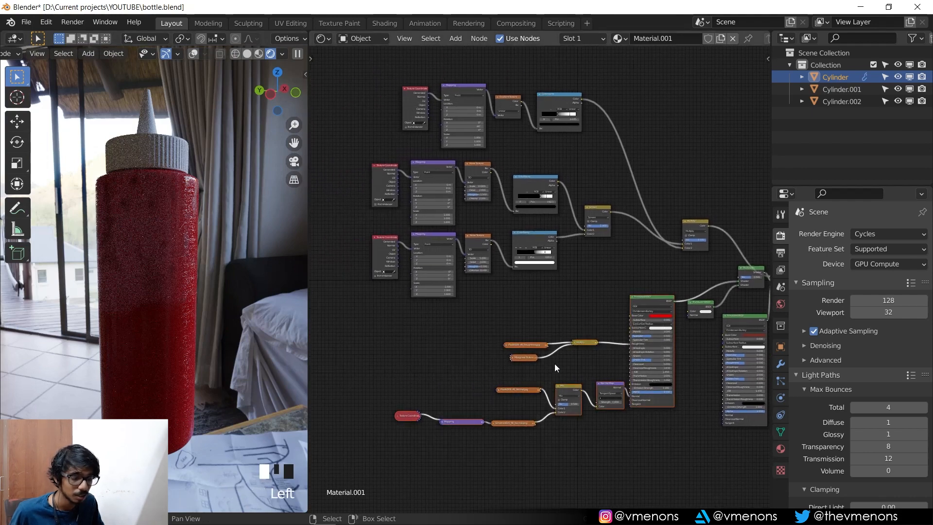
pyautogui.hotkey('ctrl', 'c')
pyautogui.hotkey('ctrl', 'c')
pyautogui.hotkey('ctrl', 'c')
pyautogui.hotkey('ctrl', 'c')
pyautogui.hotkey('ctrl', 'c')
pyautogui.hotkey('ctrl', 'c')
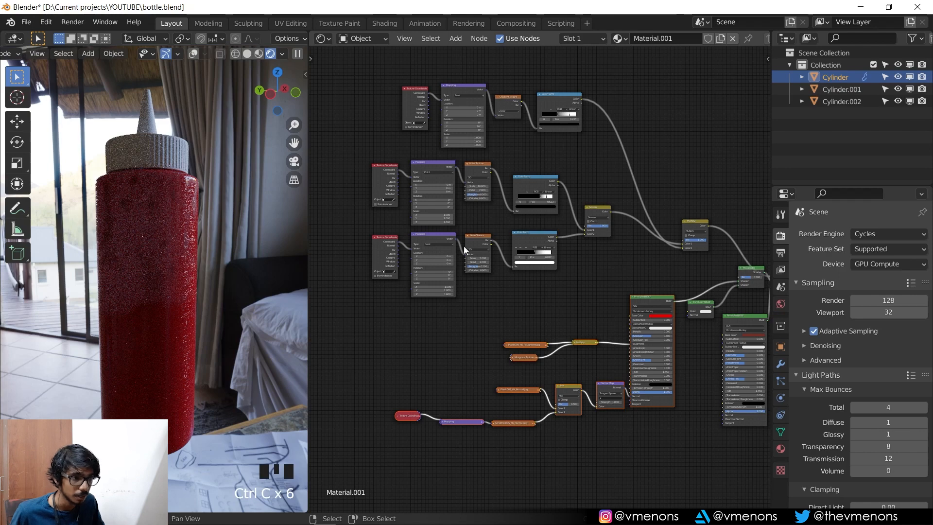
# Step: Create a new material on the bottle cap and delete its default Principled BSDF
pyautogui.click(147, 146)
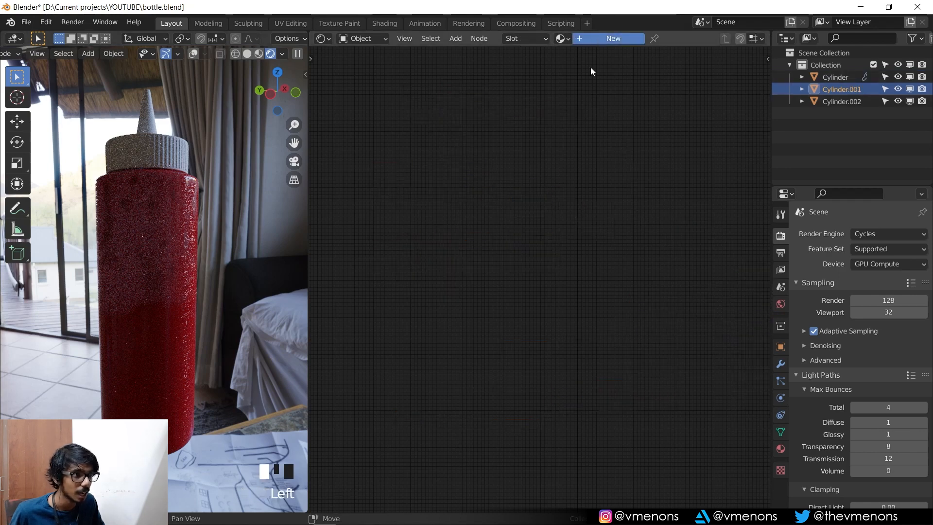
pyautogui.click(613, 38)
pyautogui.moveTo(535, 189); pyautogui.dragTo(587, 273)
pyautogui.press('x')
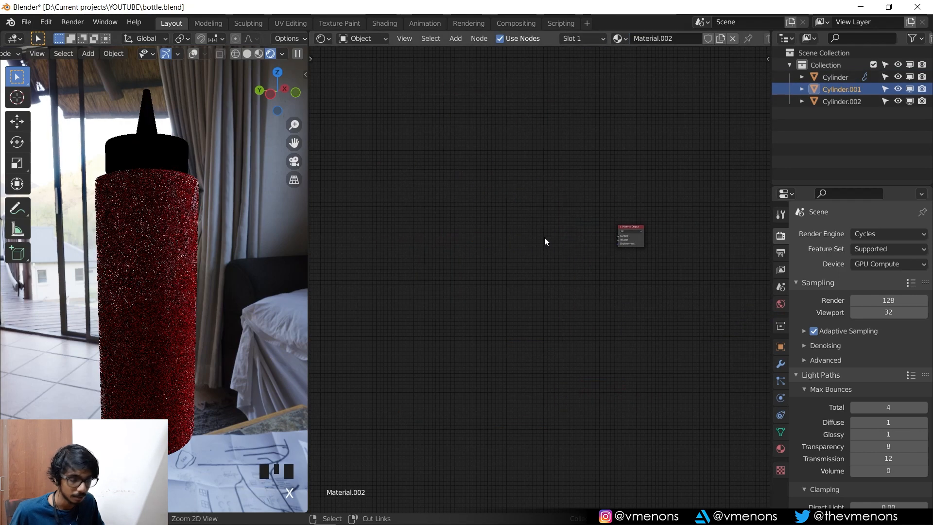
# Step: Paste the copied plastic nodes into the cap material and place the Material Output beside the Principled BSDF
pyautogui.hotkey('ctrl', 'v')
pyautogui.scroll(3, 547, 240)
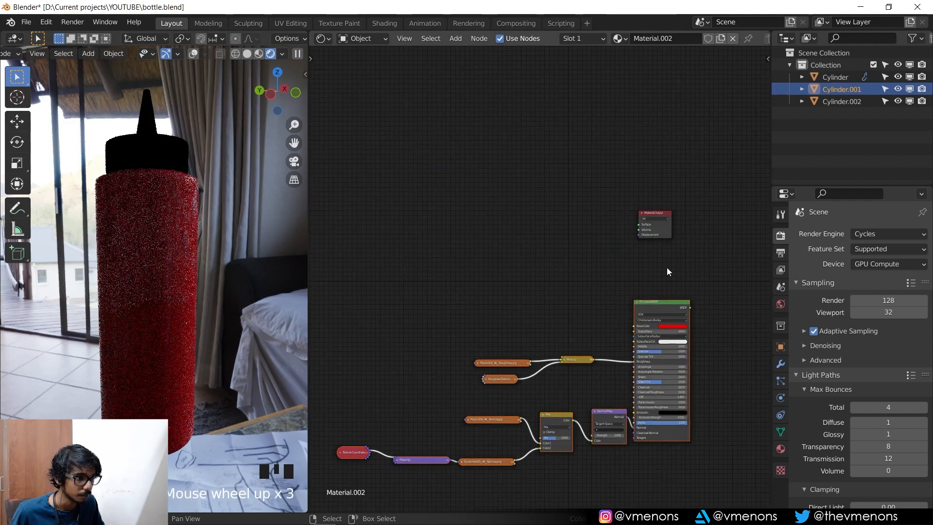
pyautogui.moveTo(690, 304); pyautogui.dragTo(724, 310)
pyautogui.scroll(4, 561, 240)
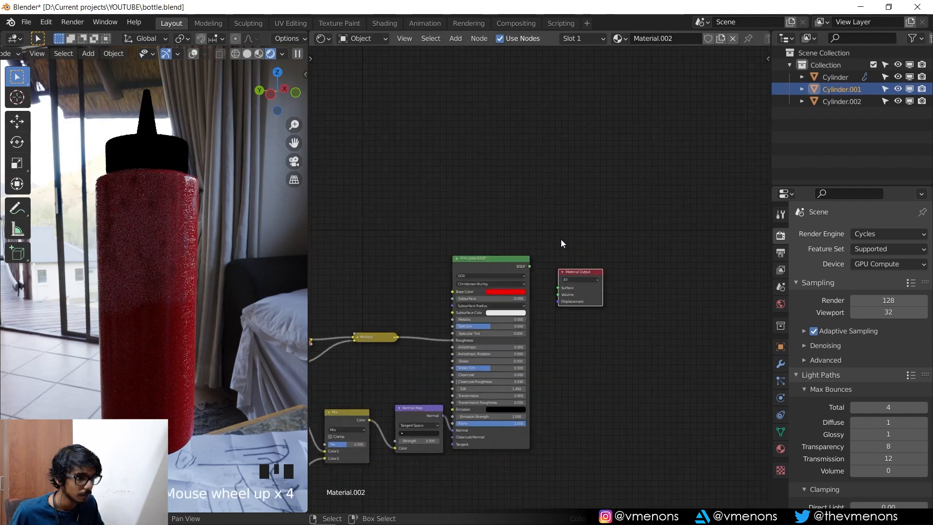
# Step: Connect the pasted Principled BSDF to the Material Output's Surface and check the cap's roughness and scratch nodes
pyautogui.scroll(2, 529, 261)
pyautogui.moveTo(526, 261); pyautogui.dragTo(568, 293)
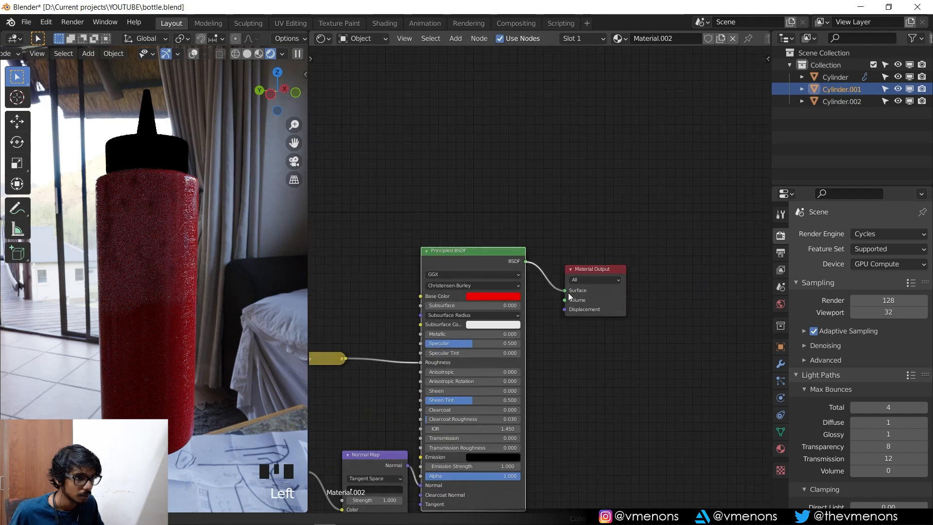
pyautogui.moveTo(403, 350); pyautogui.dragTo(699, 234, button='middle')
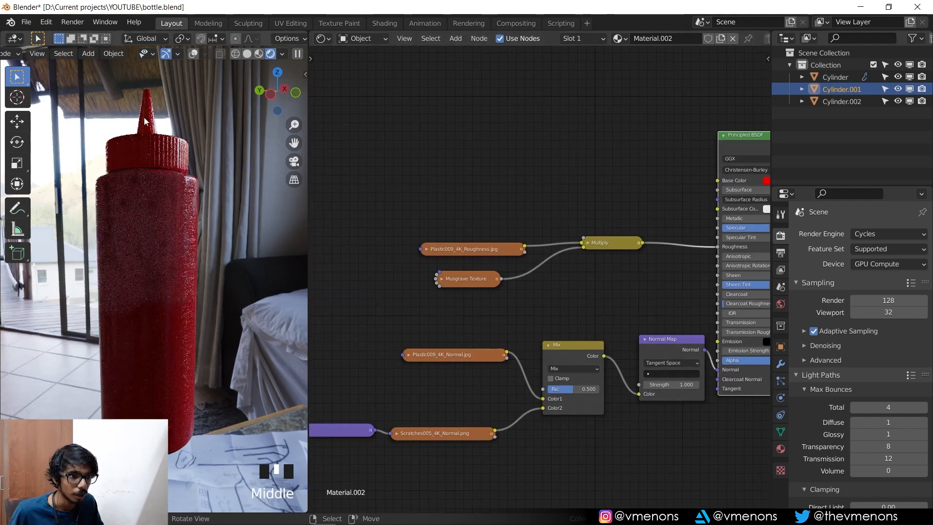
pyautogui.moveTo(499, 237); pyautogui.dragTo(509, 167, button='middle')
pyautogui.moveTo(531, 250); pyautogui.dragTo(651, 282, button='middle')
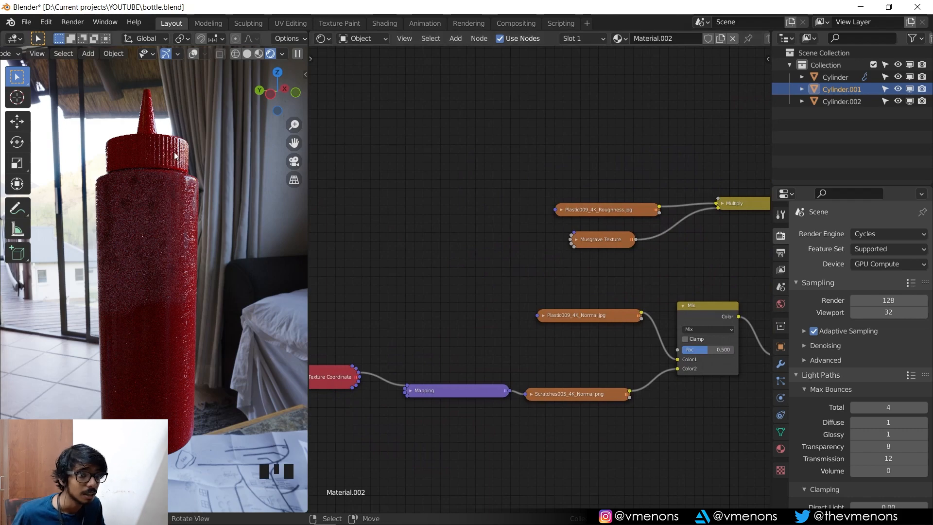
# Step: Rotate the cap's entire UV layout by 90 degrees in the UV Editor
pyautogui.press('Tab')
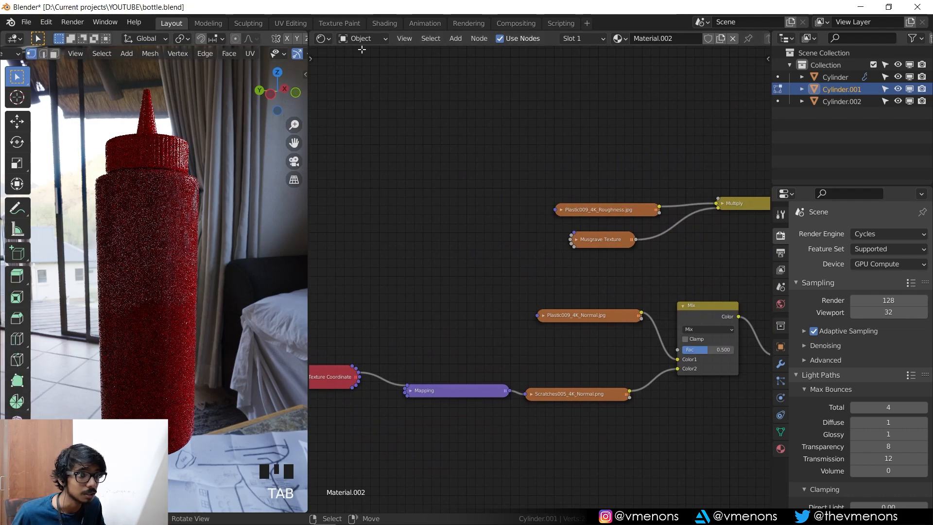
pyautogui.press('a')
pyautogui.click(321, 39)
pyautogui.click(364, 95)
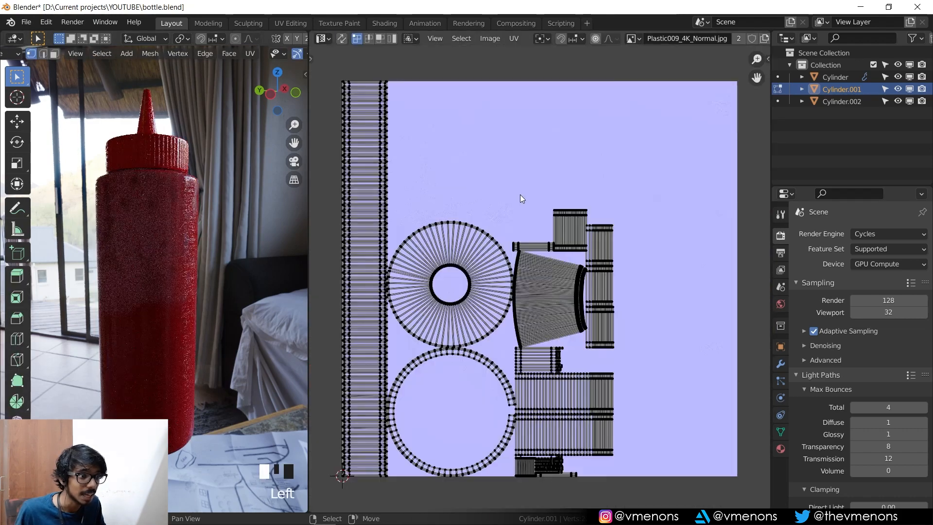
pyautogui.press('a')
pyautogui.press('r')
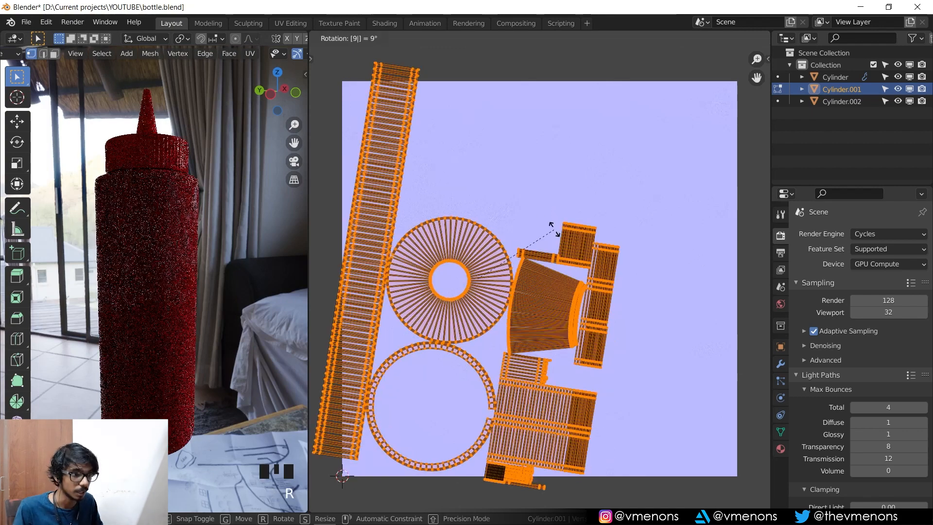
pyautogui.click(554, 230)
# Step: Save the file and bring back the Shader Editor with the cap's material nodes
pyautogui.click(328, 39)
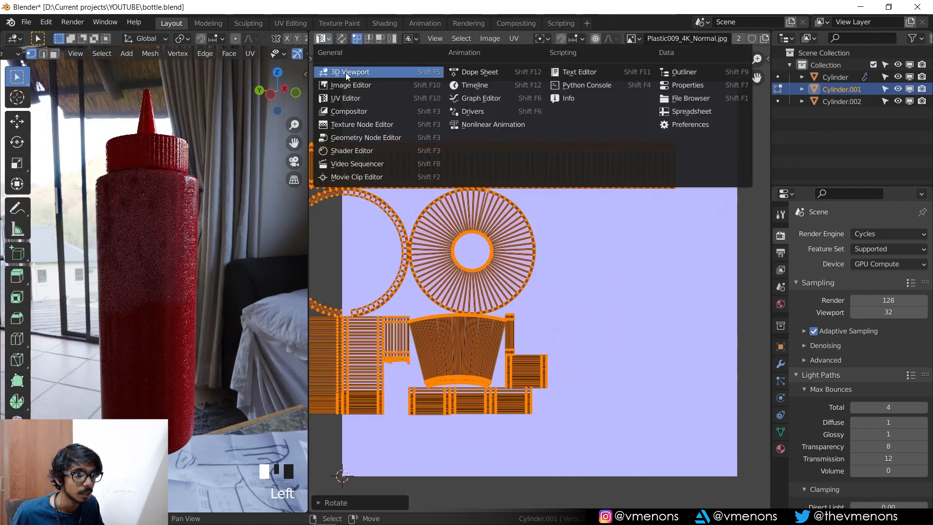
pyautogui.click(345, 71)
pyautogui.hotkey('ctrl', 's')
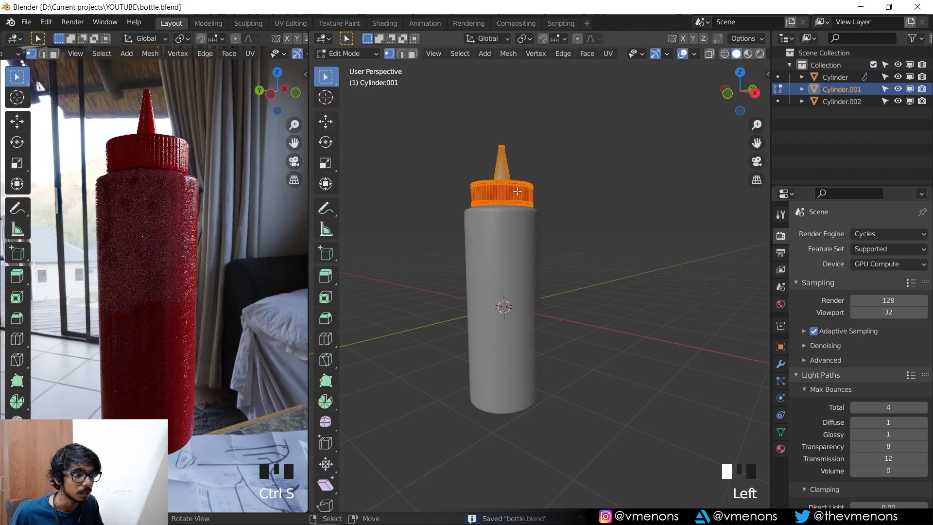
pyautogui.click(323, 39)
pyautogui.click(355, 151)
pyautogui.press('Tab')
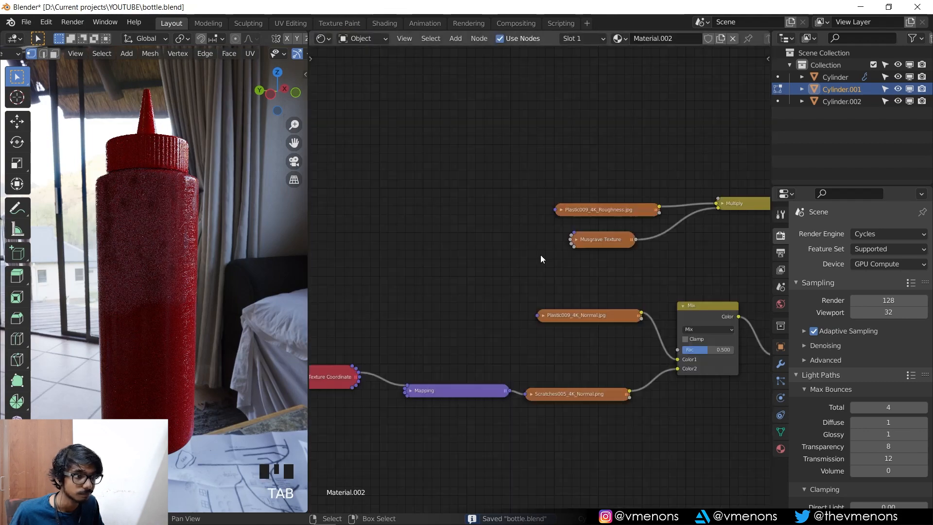
# Step: Show the viewport overlays, leave Edit Mode on the cap, and select the bottle body
pyautogui.moveTo(231, 291); pyautogui.dragTo(123, 304, button='middle')
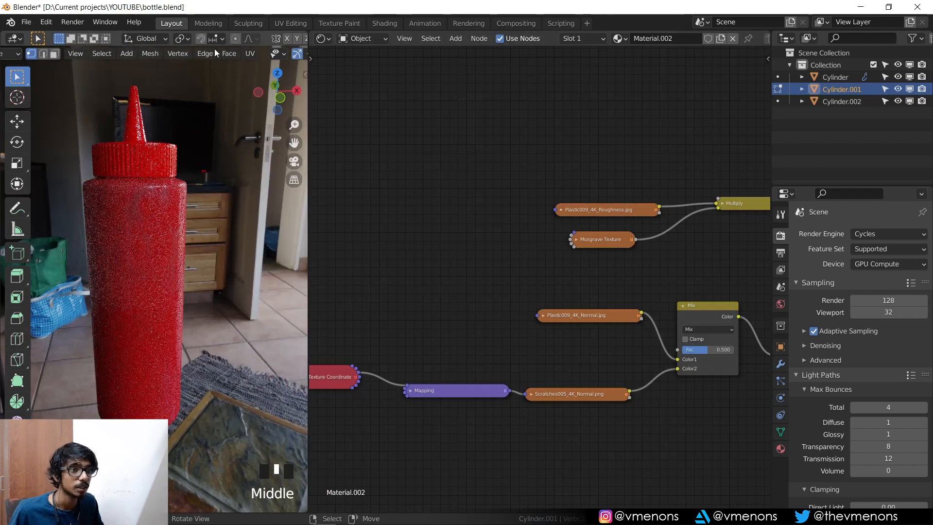
pyautogui.scroll(-6, 232, 55)
pyautogui.click(246, 54)
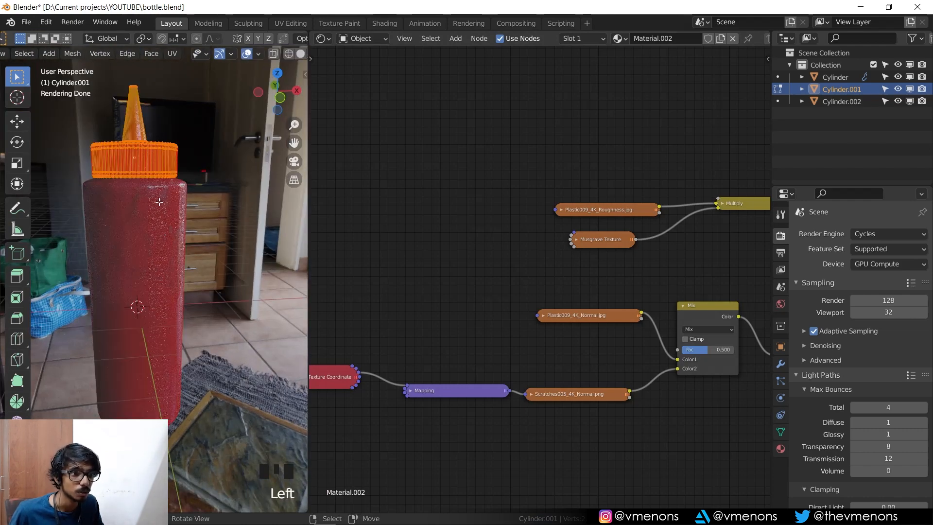
pyautogui.press('Tab')
pyautogui.rightClick(165, 199)
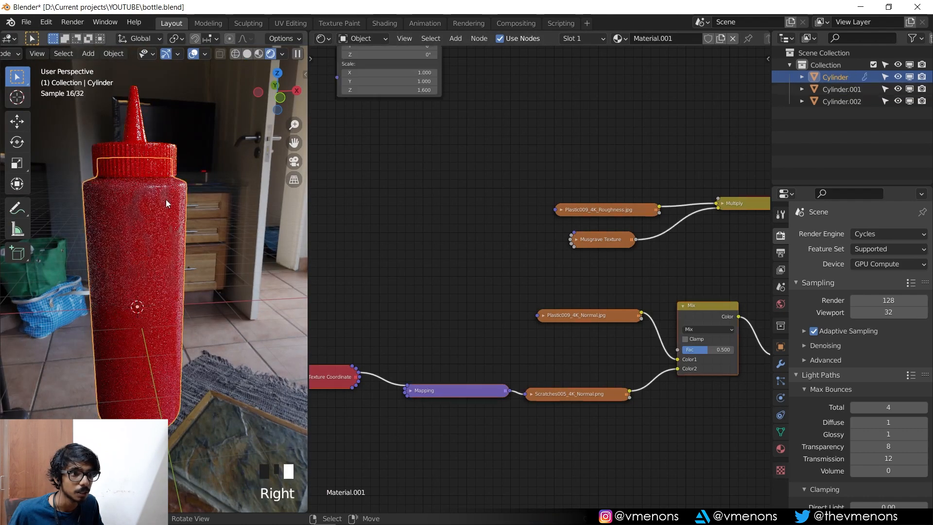
# Step: Change the bottle plastic's Base Color to mustard yellow with hue 0.098, saturation 1.000 and value 0.800
pyautogui.click(363, 142)
pyautogui.moveTo(729, 144); pyautogui.dragTo(364, 247, button='middle')
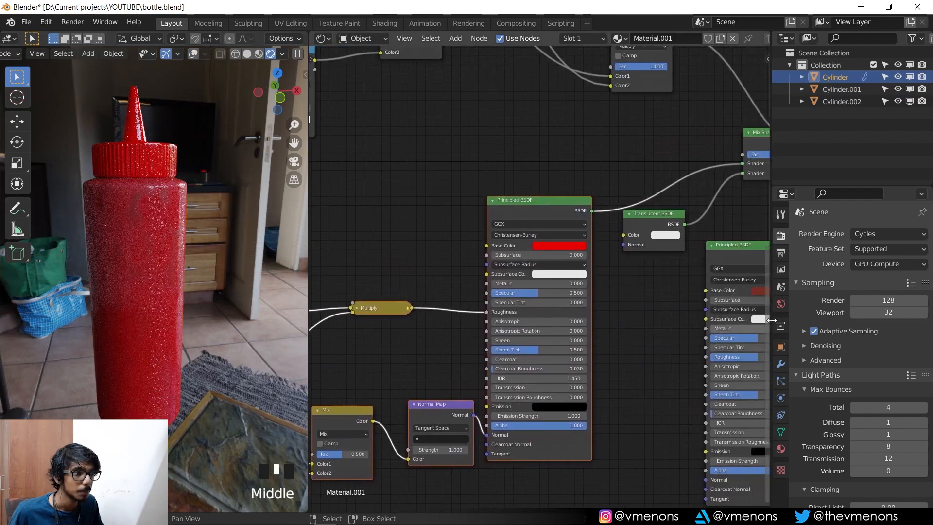
pyautogui.scroll(6, 559, 247)
pyautogui.click(554, 235)
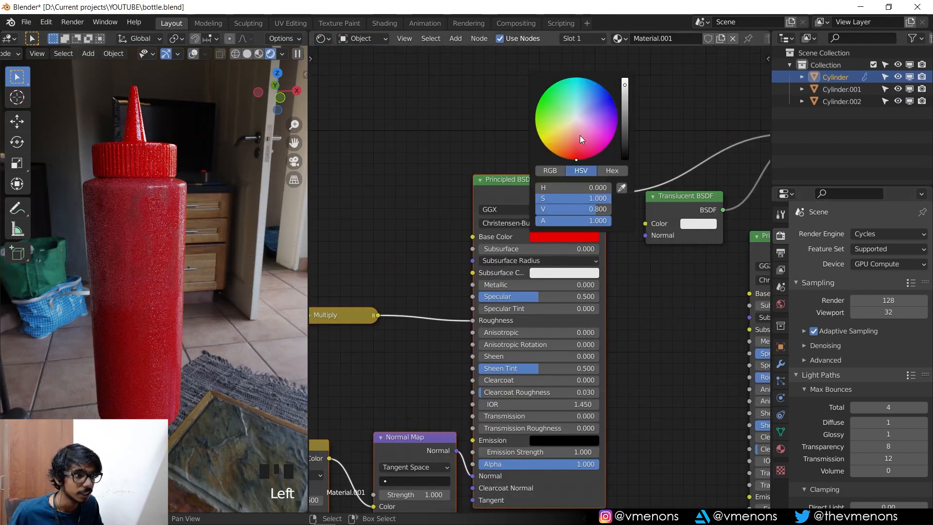
pyautogui.moveTo(579, 135); pyautogui.dragTo(551, 144)
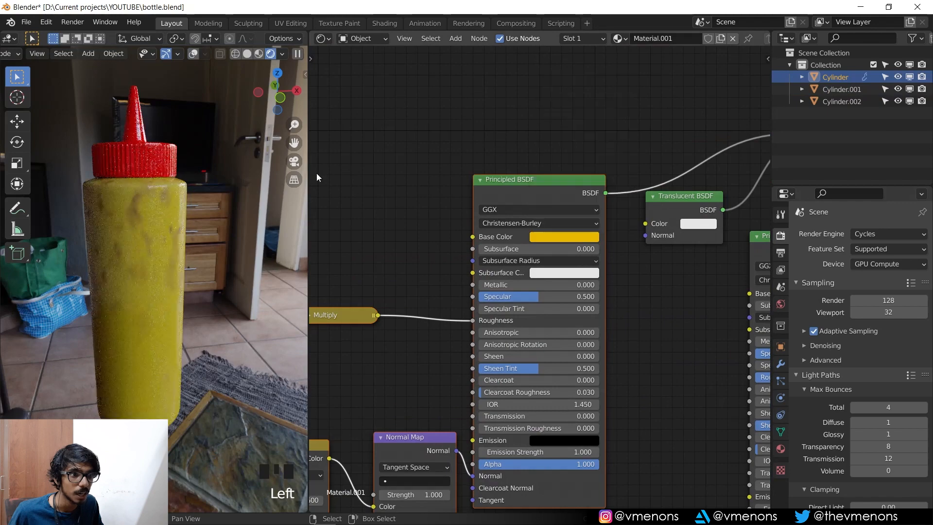
# Step: Set the sauce-spot Principled BSDF's Base Color to dark mustard with hue 0.091, saturation 1.000 and value 0.186
pyautogui.moveTo(658, 252); pyautogui.dragTo(347, 214, button='middle')
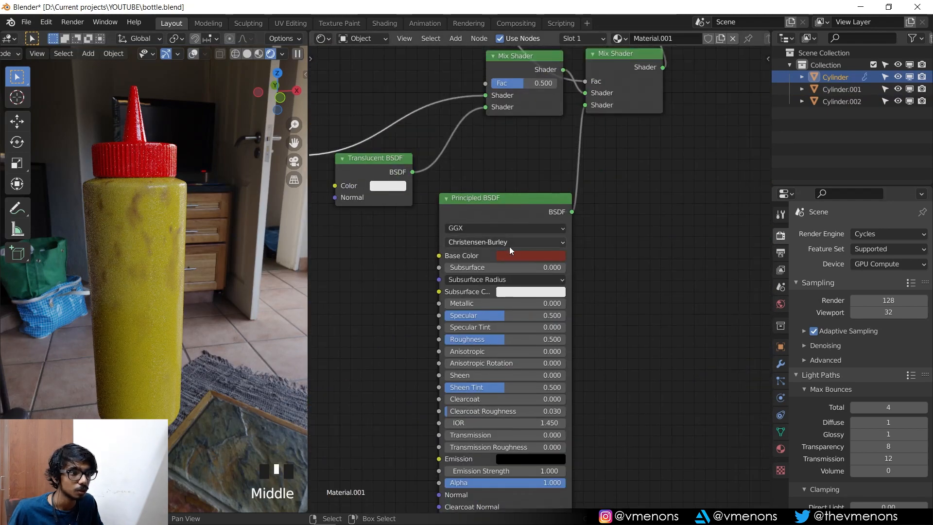
pyautogui.click(511, 255)
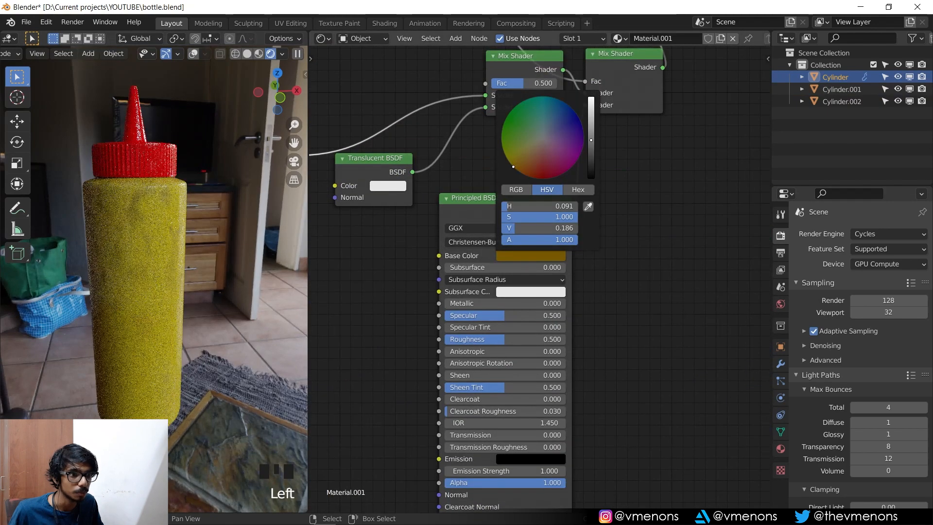
pyautogui.moveTo(418, 328); pyautogui.dragTo(571, 291, button='middle')
pyautogui.scroll(-3, 562, 285)
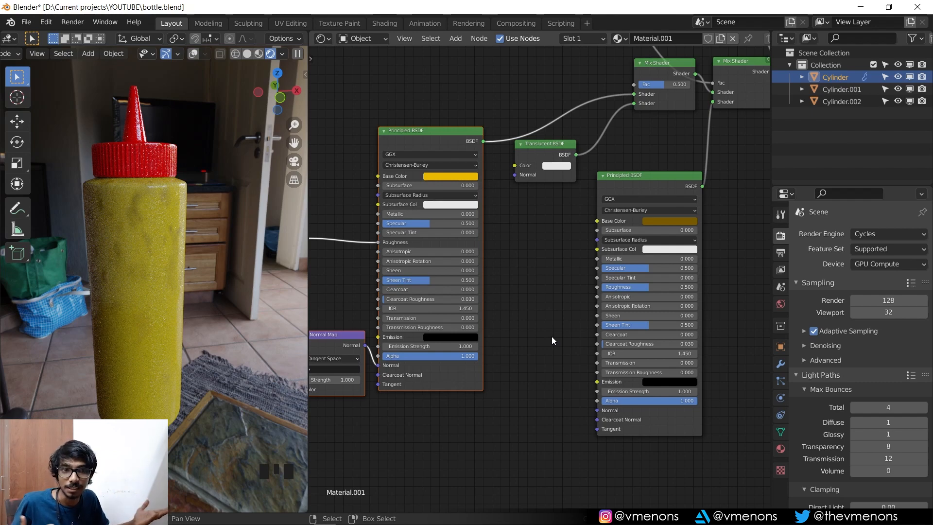
# Step: Open the Base Color of the bottle plastic's Principled BSDF for editing
pyautogui.click(442, 177)
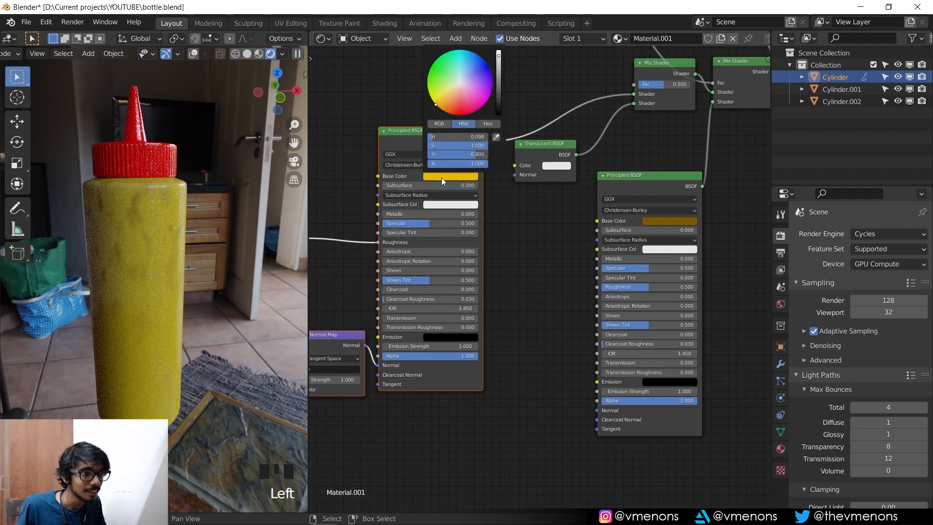
pyautogui.moveTo(462, 146)
pyautogui.mouseDown()
pyautogui.moveTo(402, 147)
pyautogui.moveTo(463, 147)
pyautogui.mouseUp()
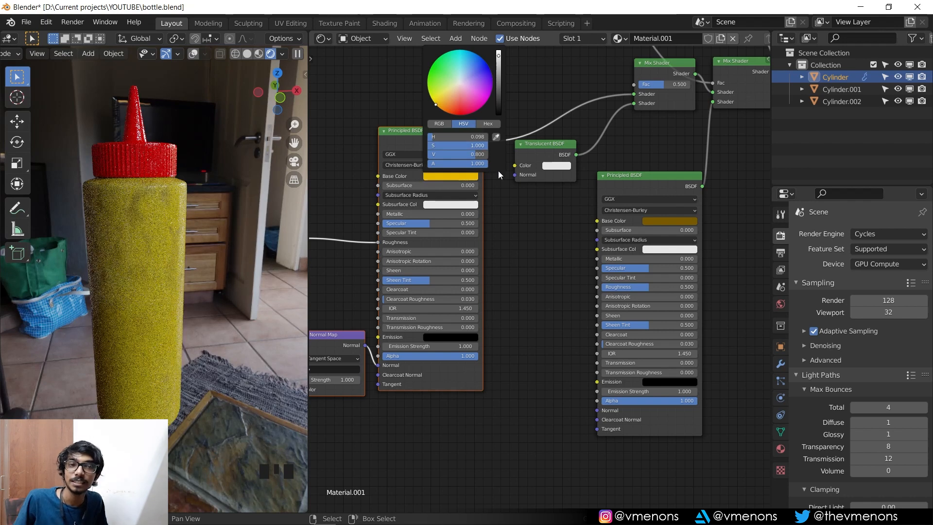